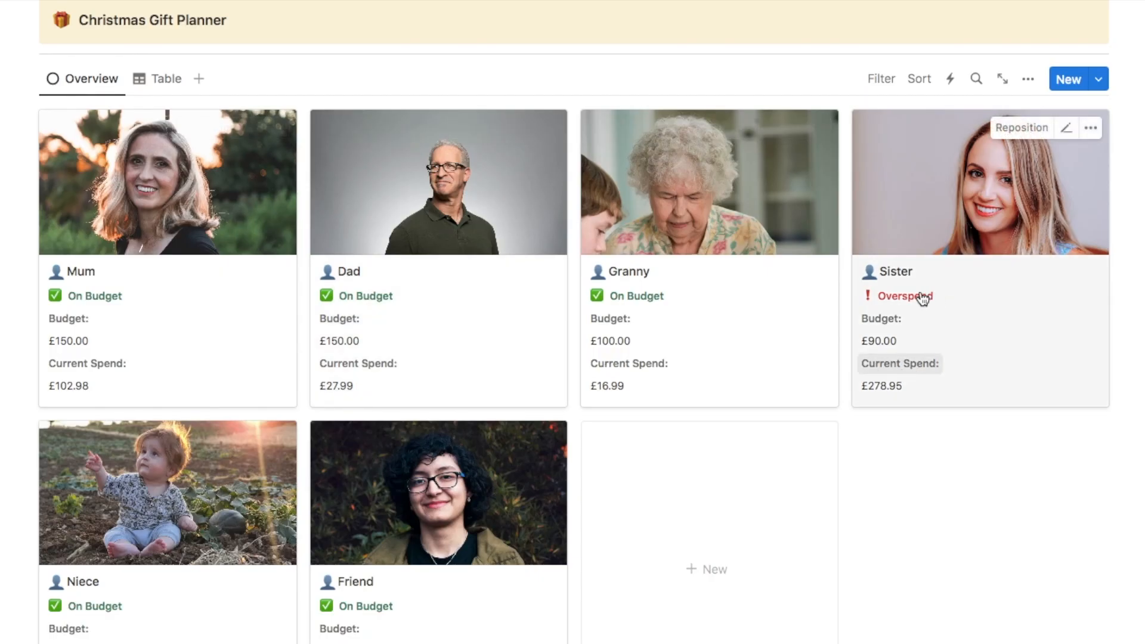
# Step: Review the Christmas Gift Planner's person cards with their budgets and the gift table beneath them
pyautogui.scroll(-2, 1142, 360)
pyautogui.scroll(-8, 1143, 365)
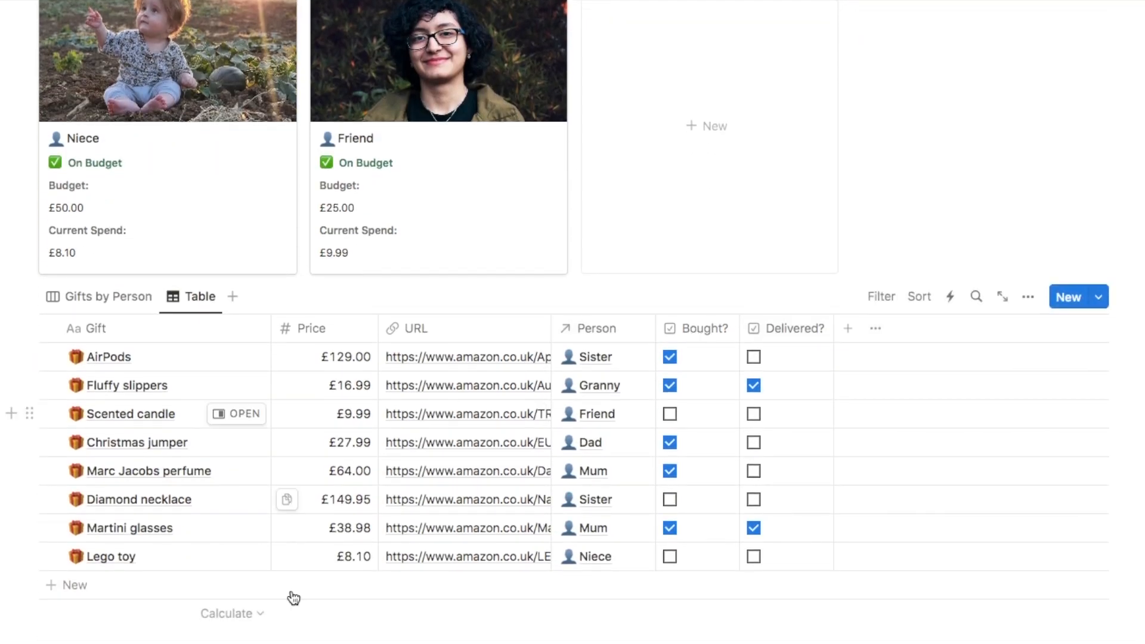
pyautogui.scroll(-1, 412, 605)
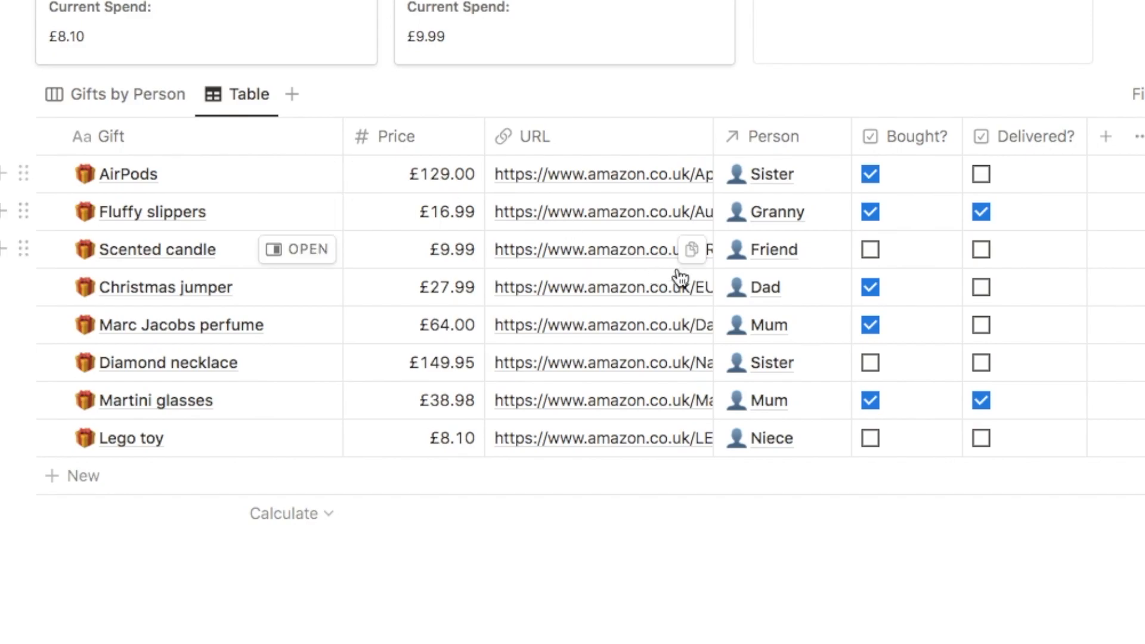
pyautogui.scroll(5, 746, 271)
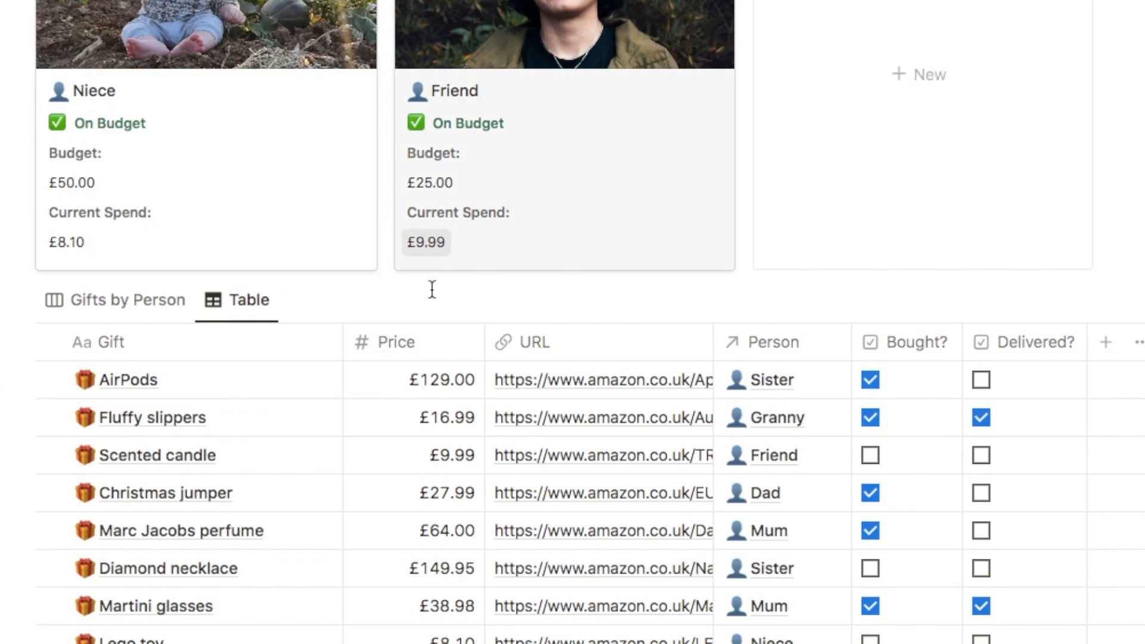
pyautogui.scroll(-3, 438, 297)
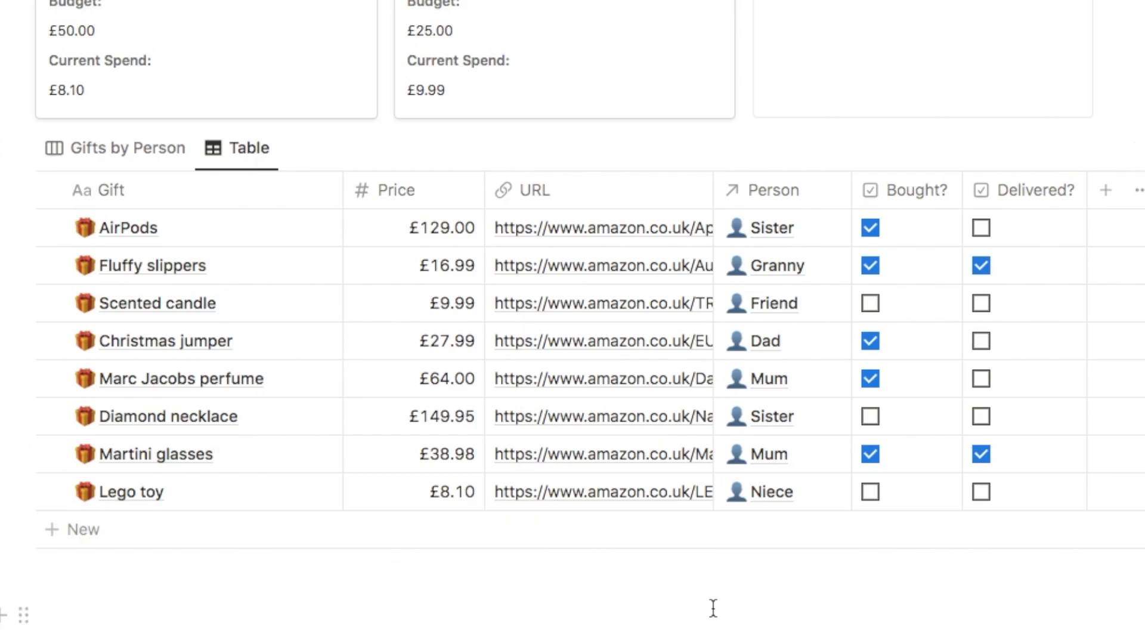
# Step: Look through the gifts in the Gifts by Person board, compare with the Sister card's status, and return to the Table view
pyautogui.click(110, 163)
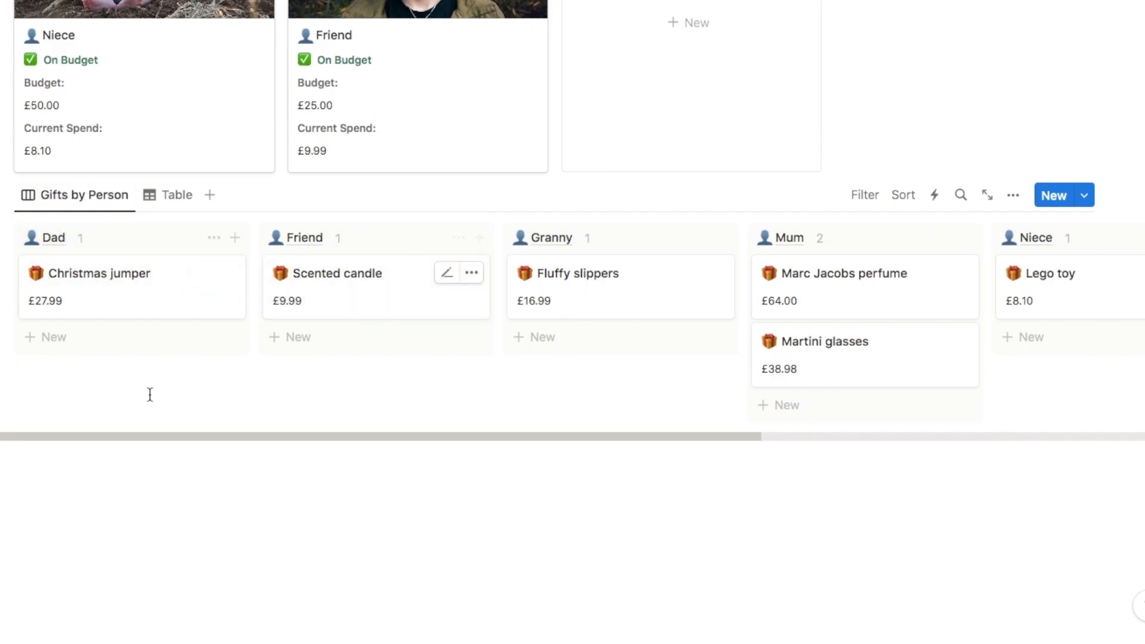
pyautogui.hscroll(5, 171, 317)
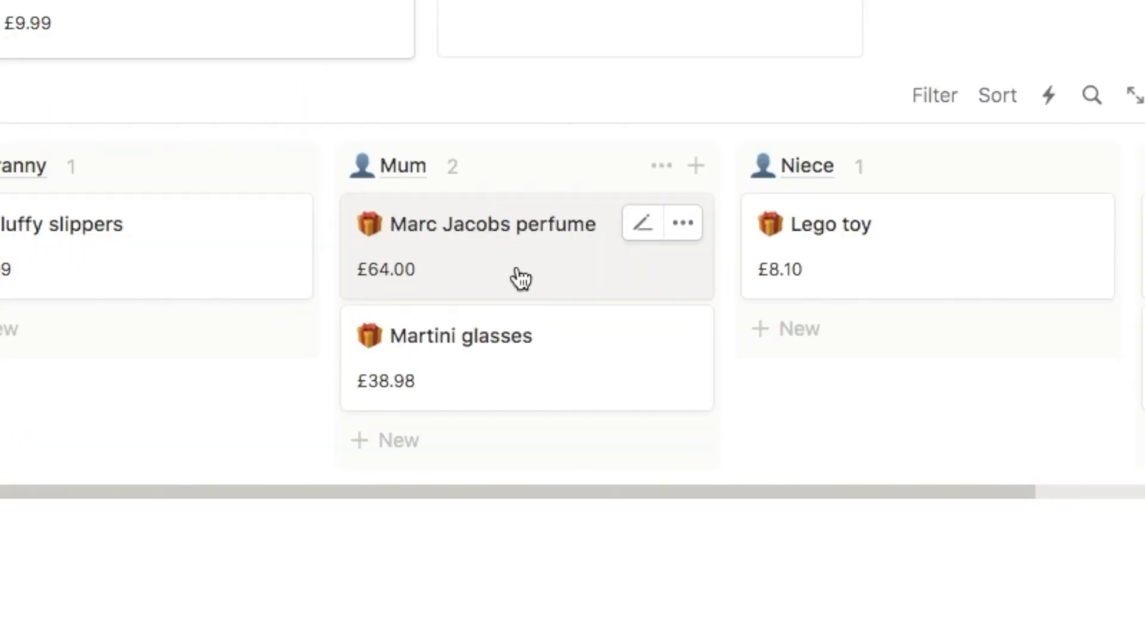
pyautogui.hscroll(4, 501, 309)
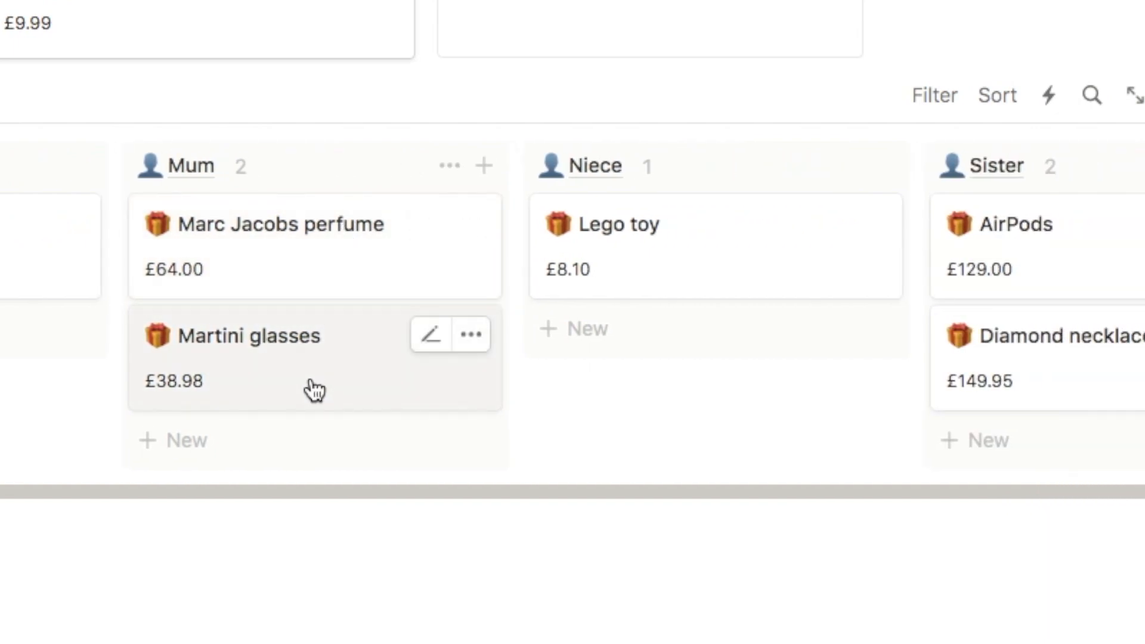
pyautogui.scroll(5, 1066, 396)
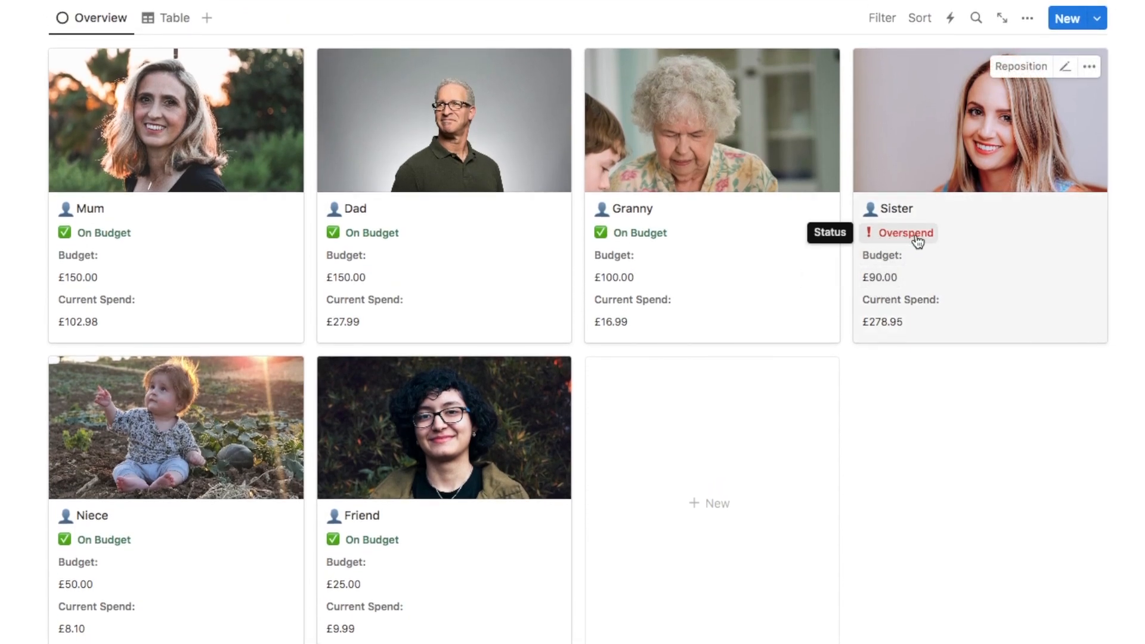
pyautogui.scroll(-6, 994, 493)
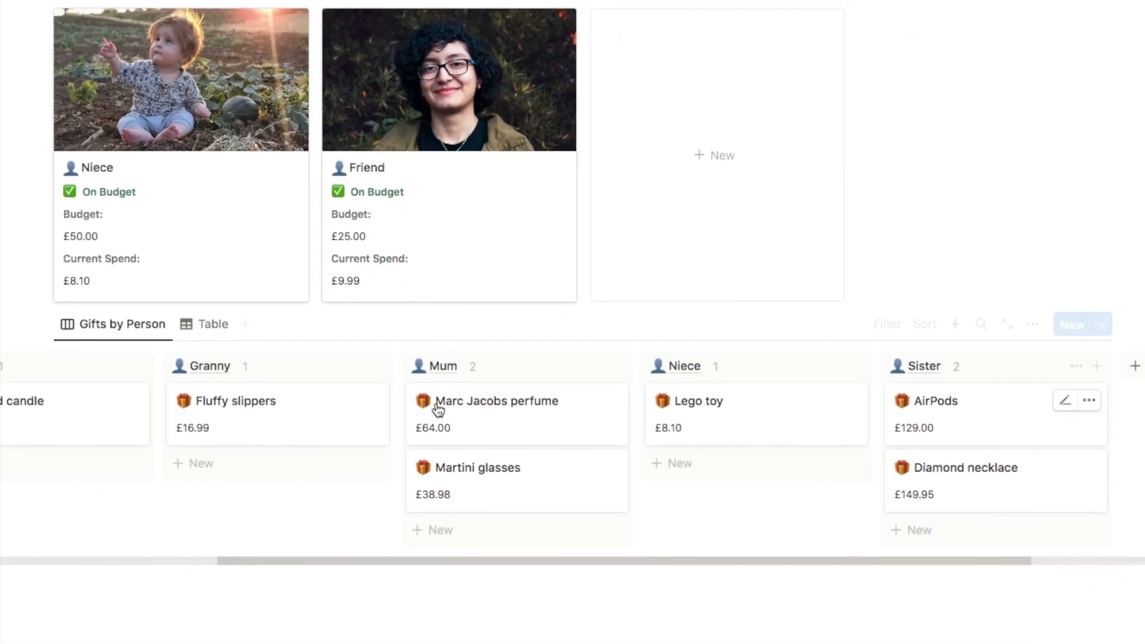
pyautogui.click(210, 333)
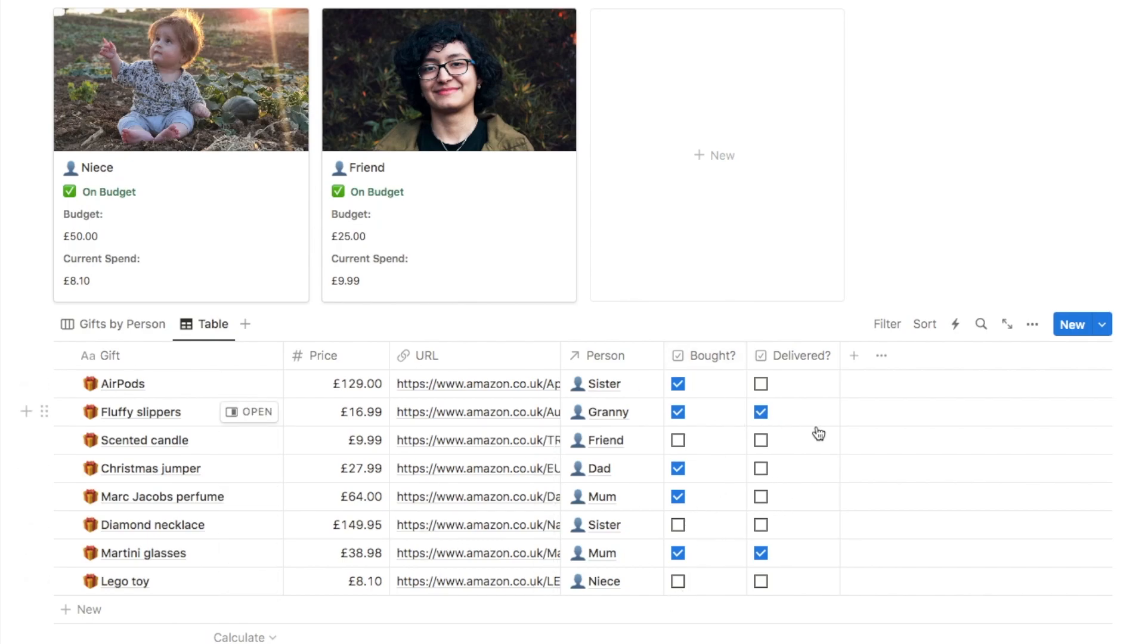
pyautogui.scroll(6, 1002, 350)
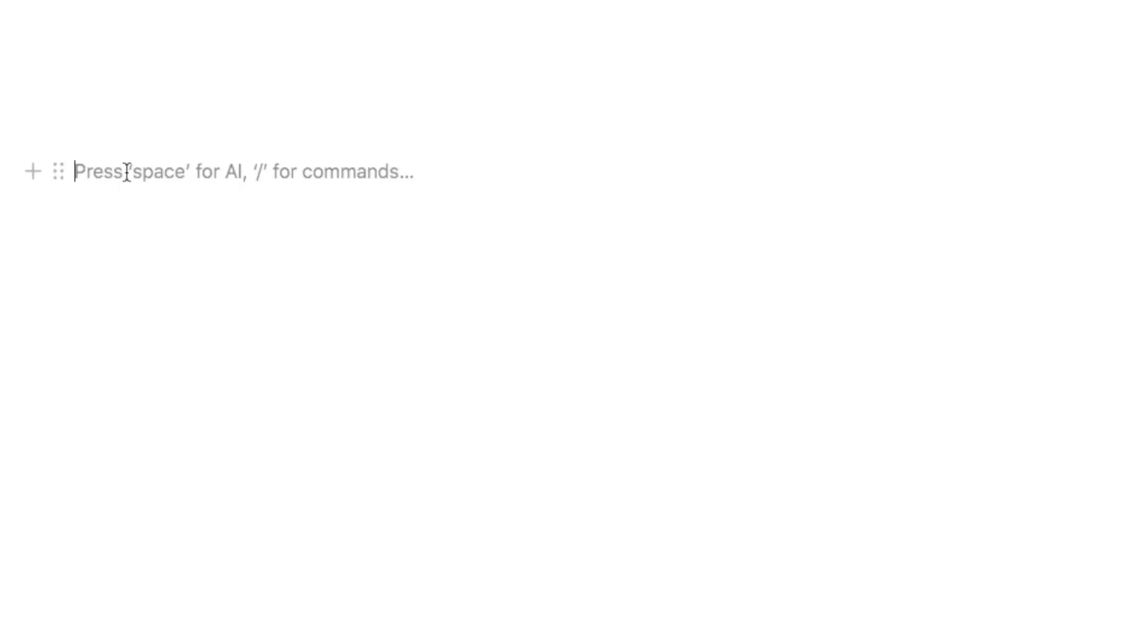
# Step: Insert an inline database on the blank page, title it "Family & Friends 1" and hide its title
pyautogui.write('/data')
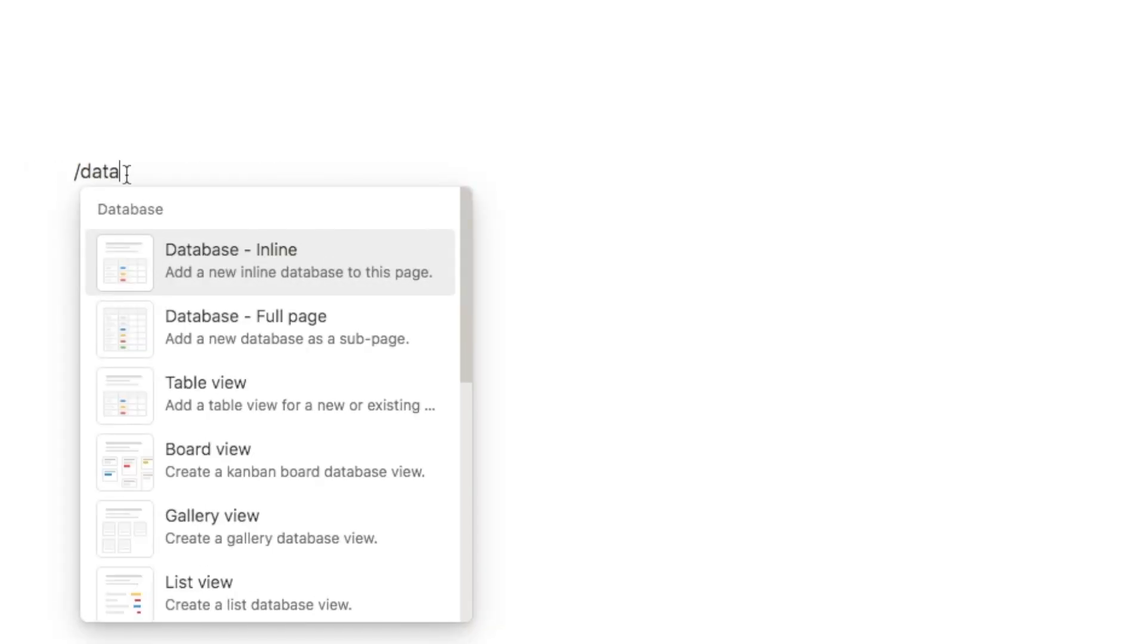
pyautogui.click(235, 255)
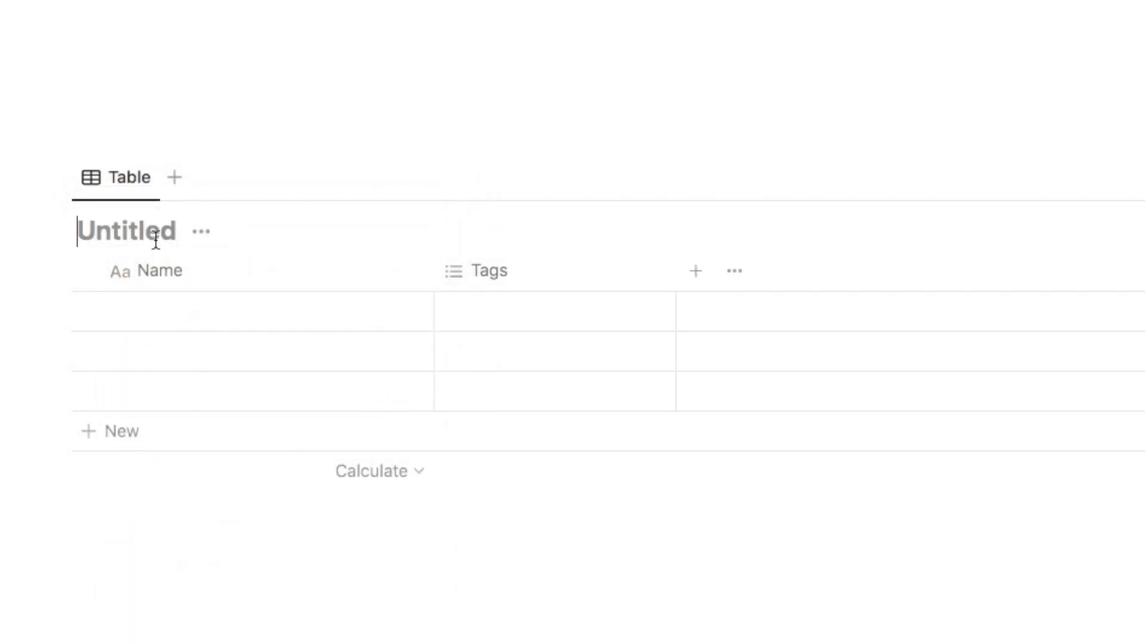
pyautogui.write('Family')
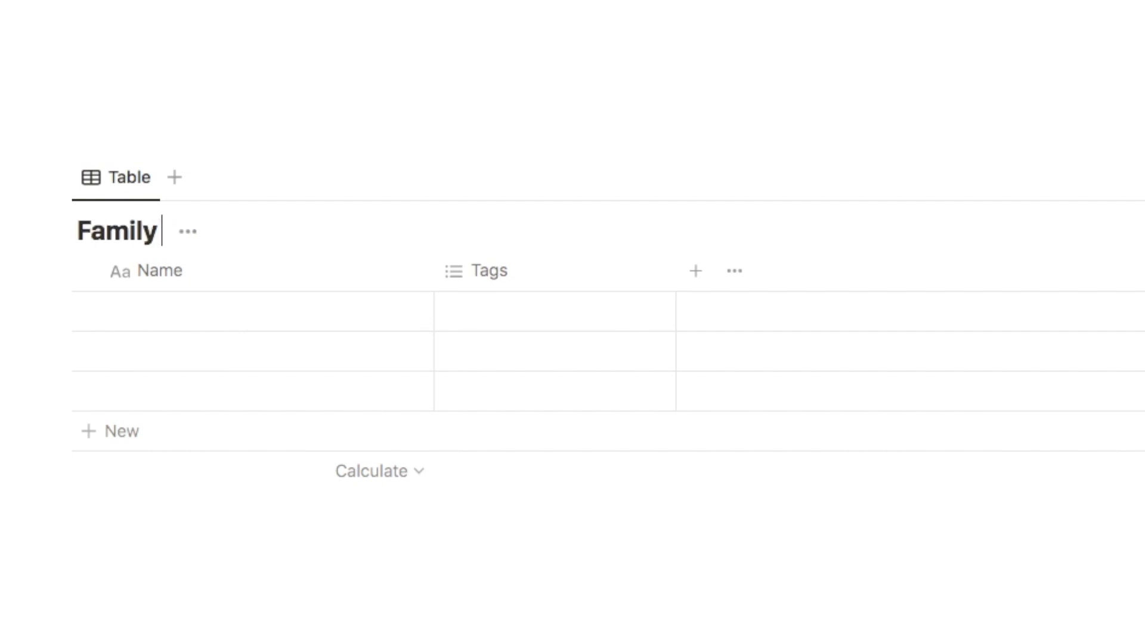
pyautogui.write(' & Friends 1')
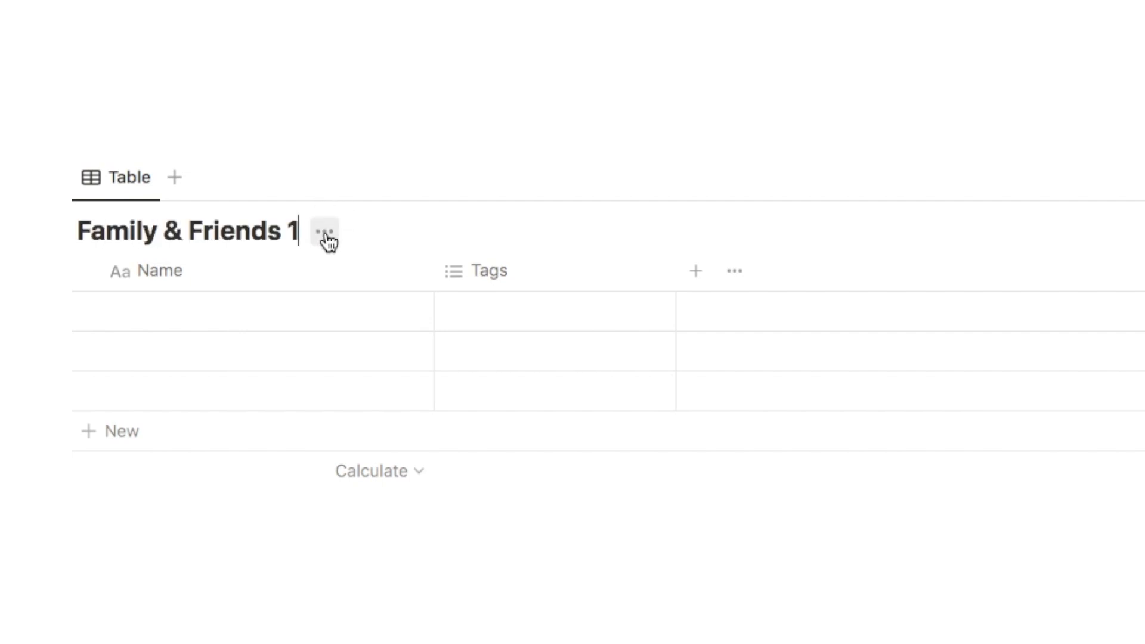
pyautogui.click(326, 232)
pyautogui.click(300, 363)
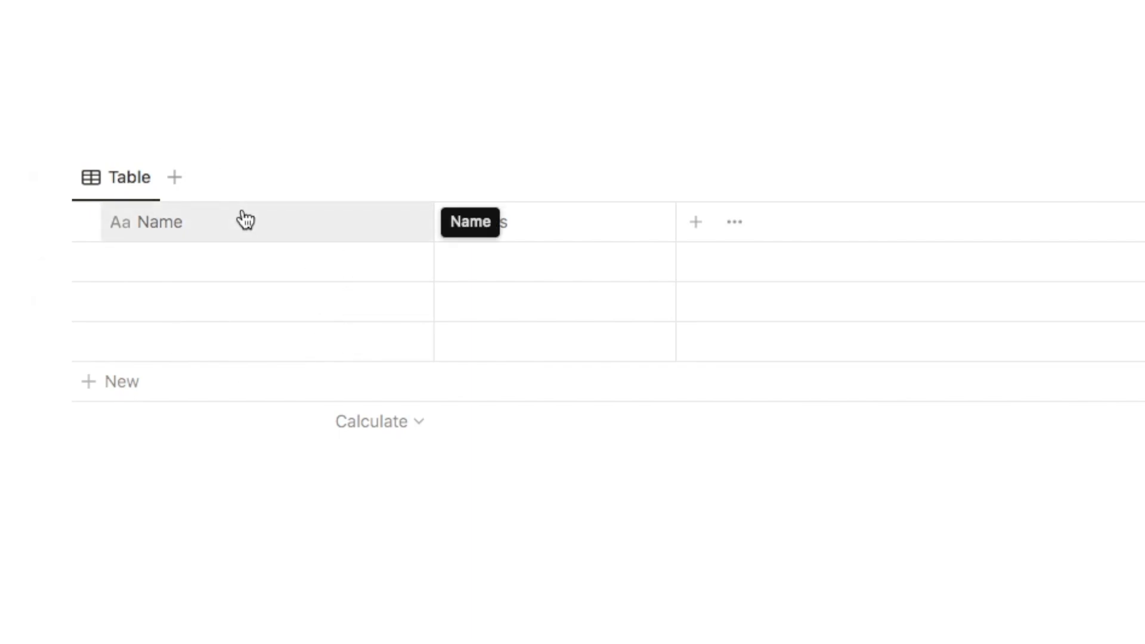
# Step: Delete the Tags property from the new database
pyautogui.click(516, 222)
pyautogui.click(513, 595)
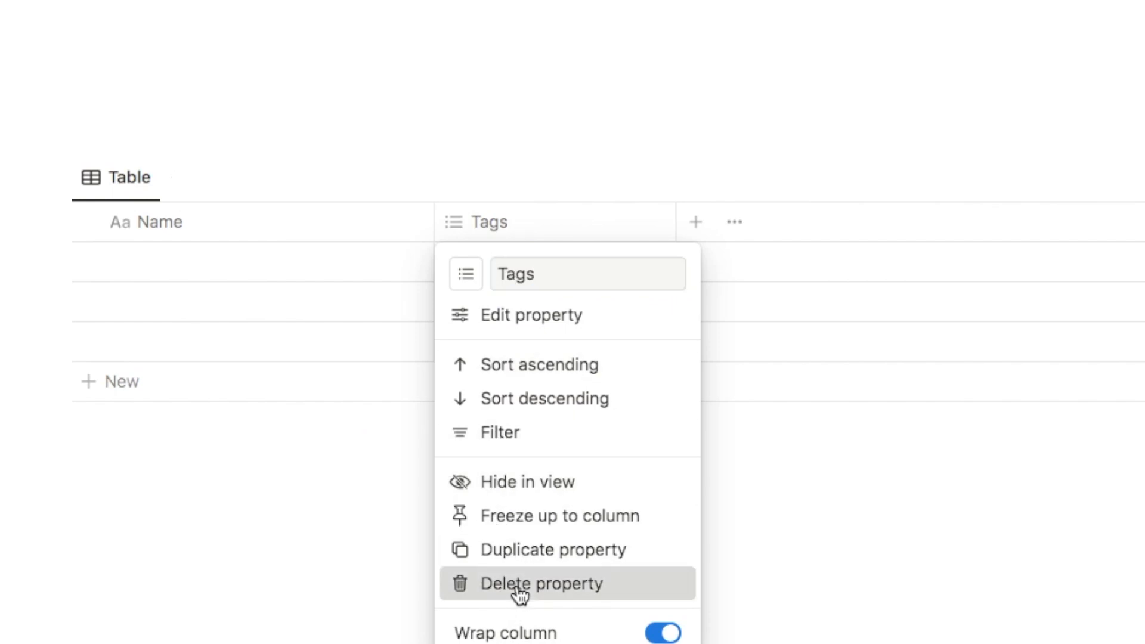
pyautogui.click(798, 238)
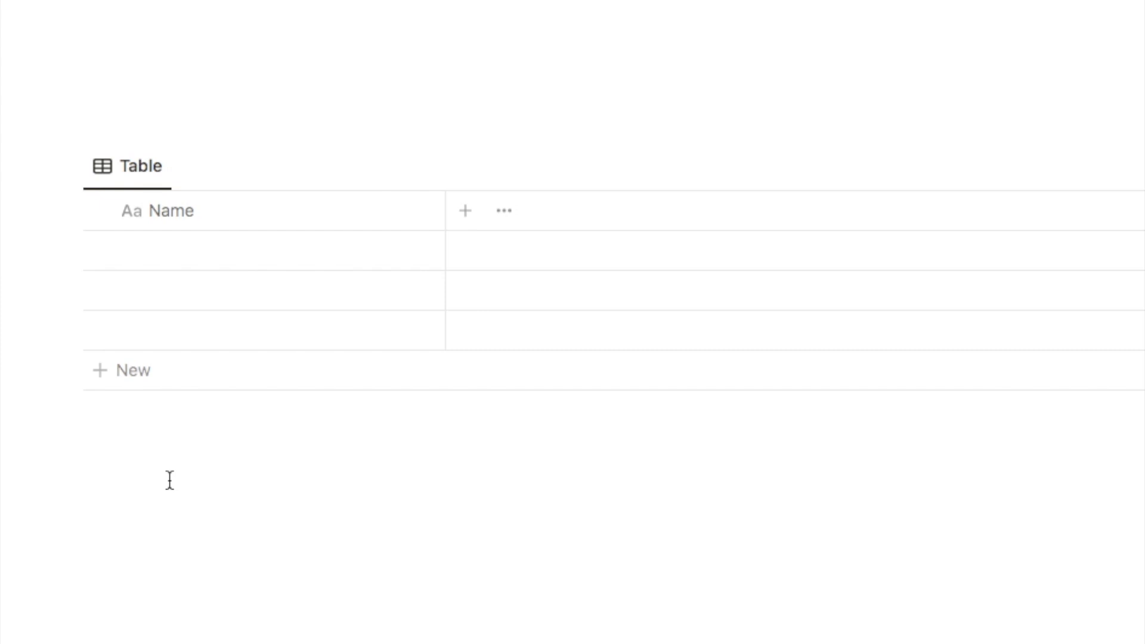
# Step: Fill the Name column with the entries Mum, Dad, Brother, Niece, Uncle and Friend
pyautogui.click(182, 257)
pyautogui.write('Mum')
pyautogui.press('Return')
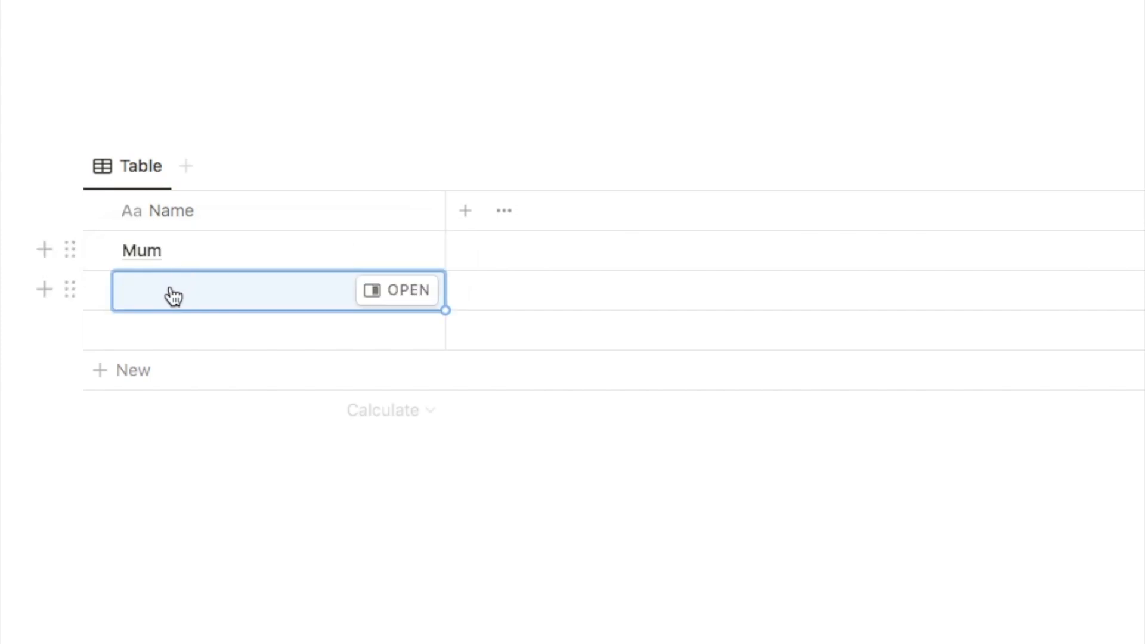
pyautogui.write('Dad')
pyautogui.press('Return')
pyautogui.write('Brother')
pyautogui.press('Return')
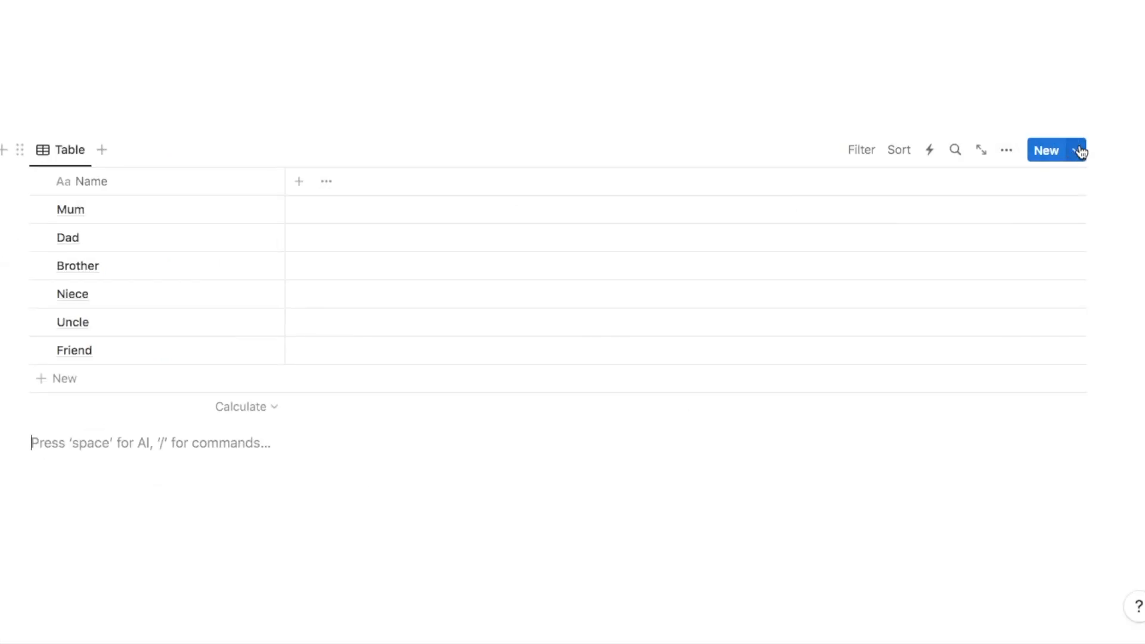
# Step: Create an untitled template for the Family & Friends 1 database with the blue person silhouette emoji as its icon
pyautogui.click(1079, 150)
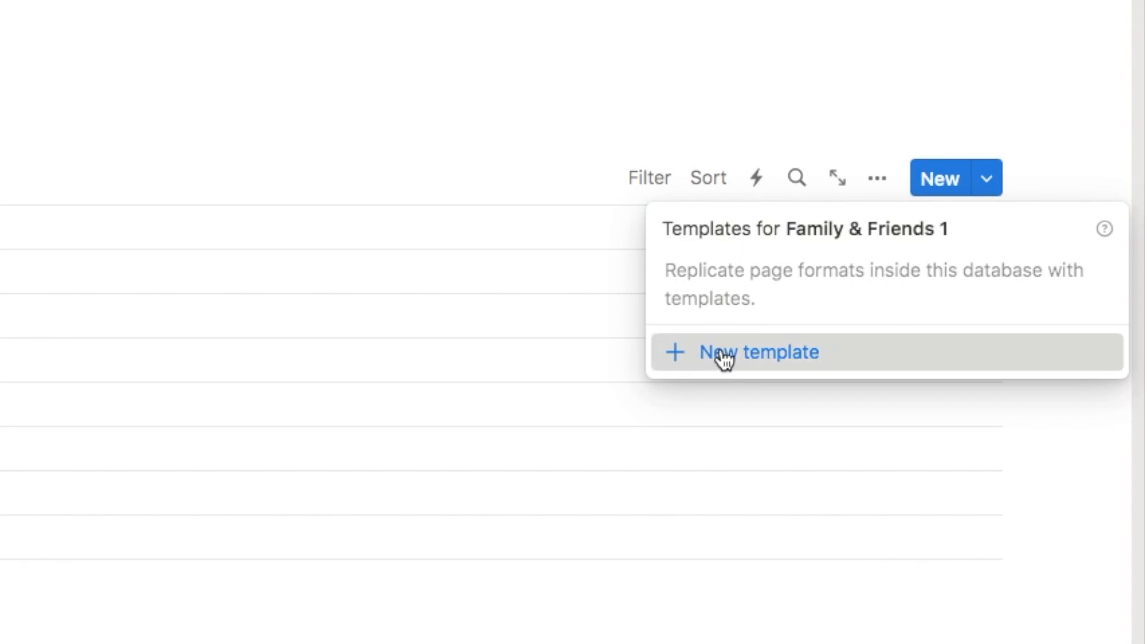
pyautogui.click(724, 356)
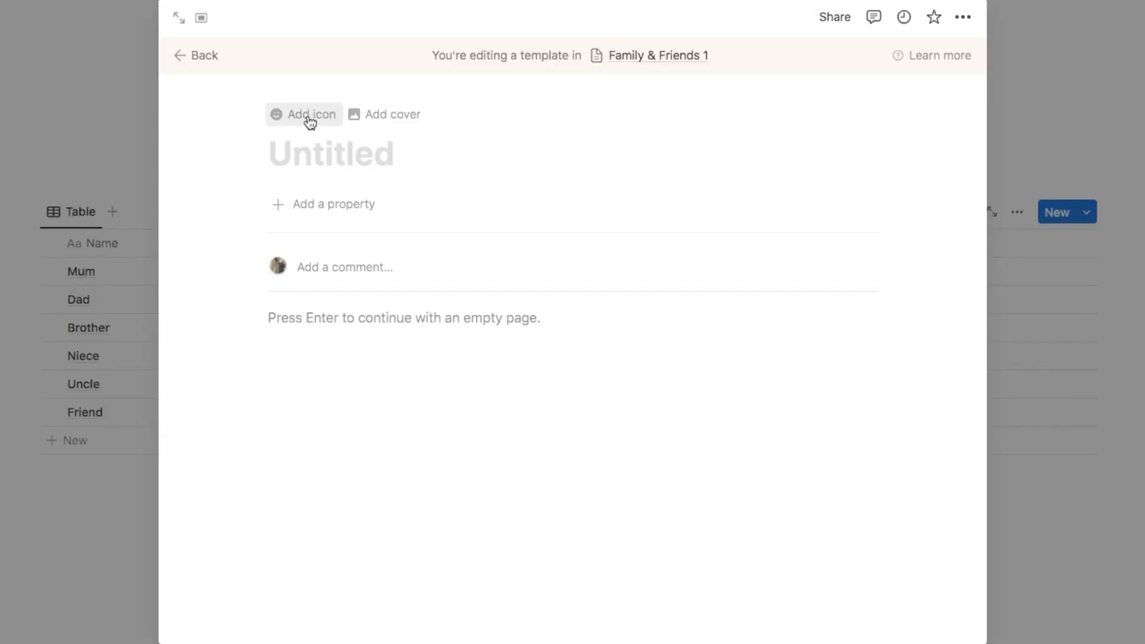
pyautogui.click(309, 119)
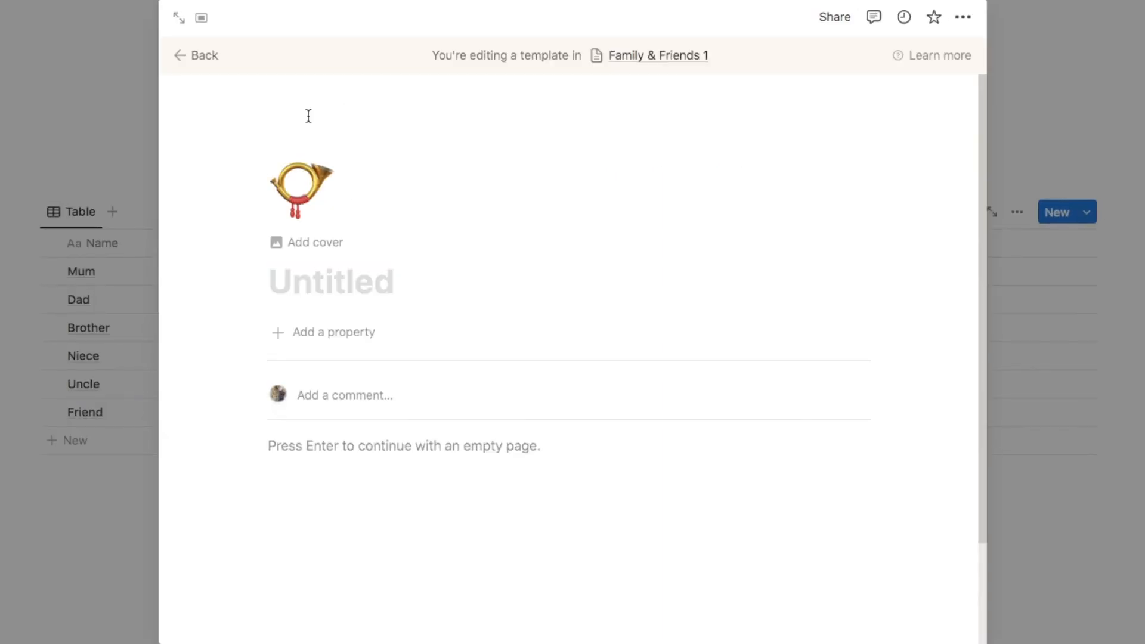
pyautogui.click(301, 189)
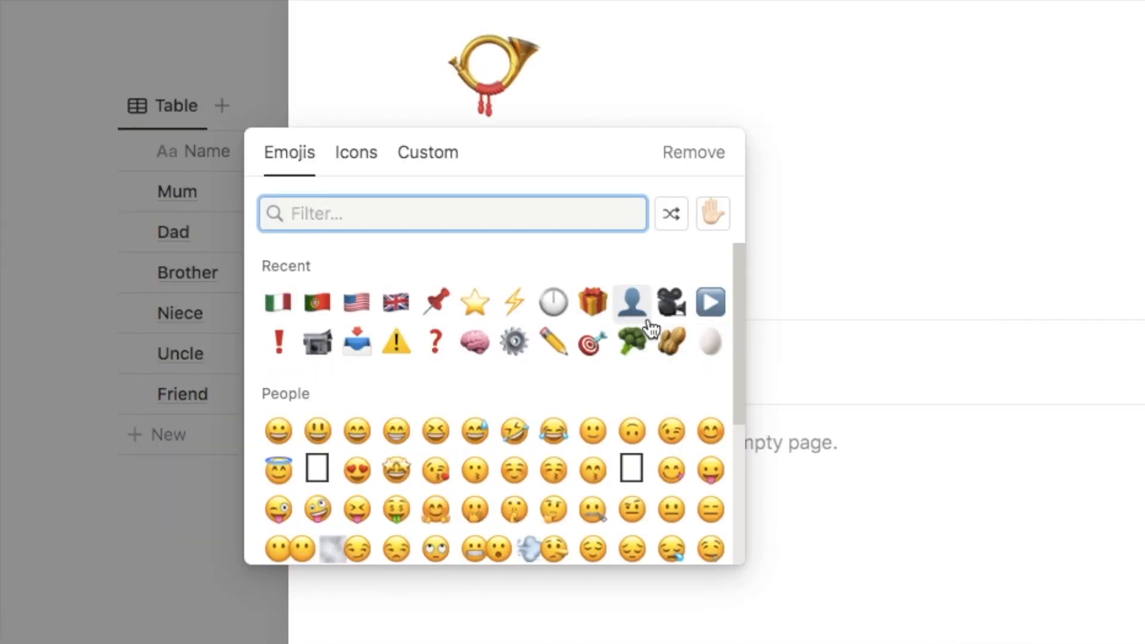
pyautogui.click(631, 305)
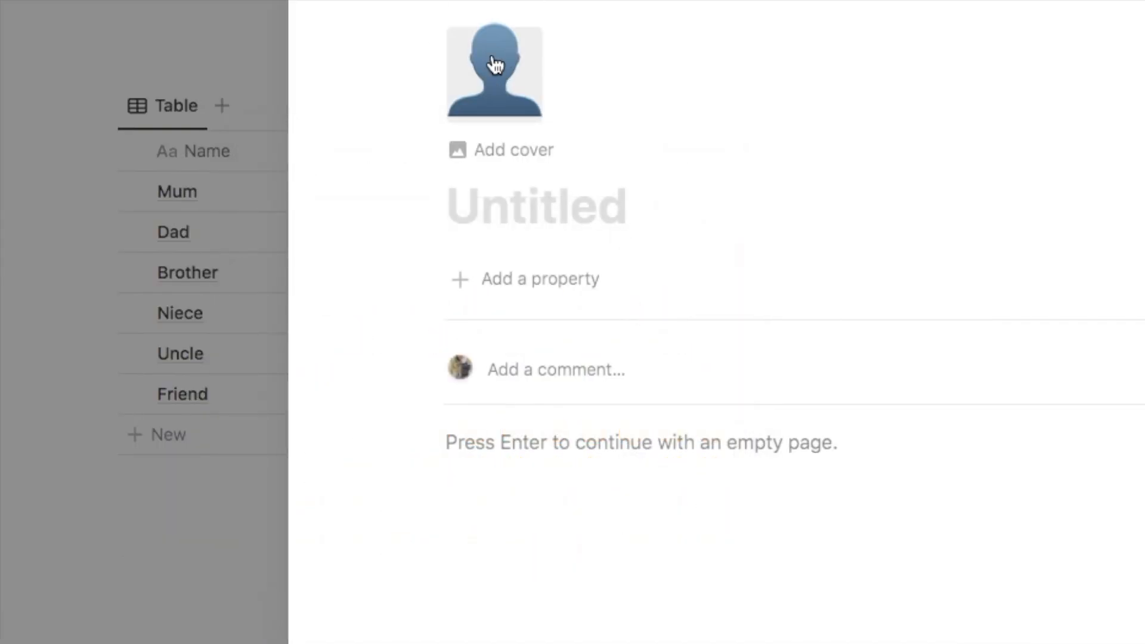
pyautogui.click(504, 84)
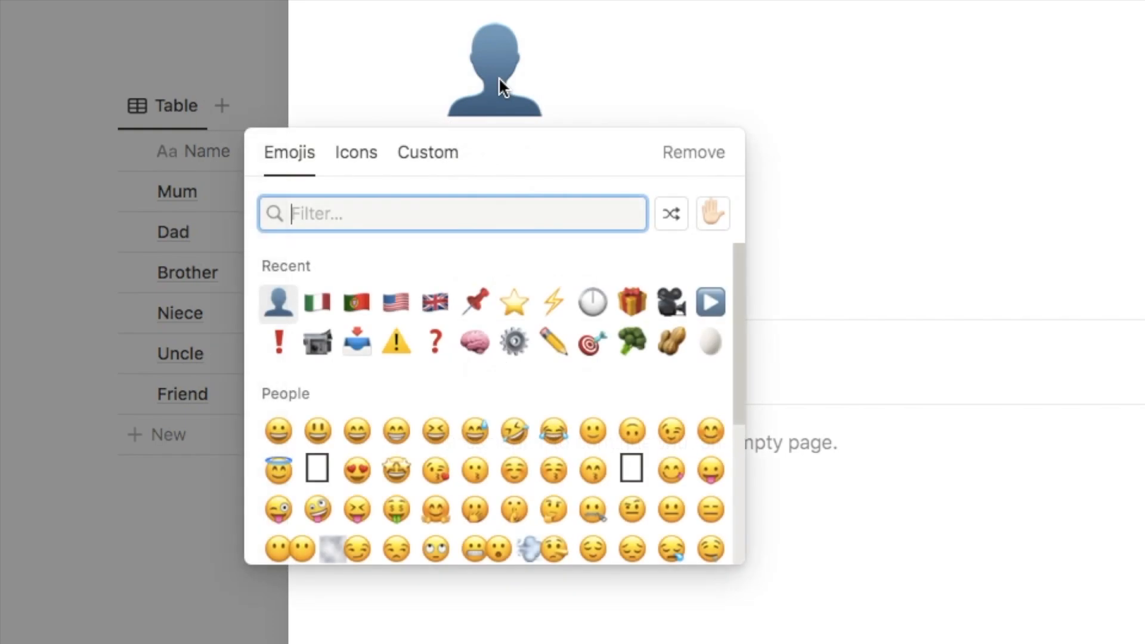
pyautogui.click(579, 45)
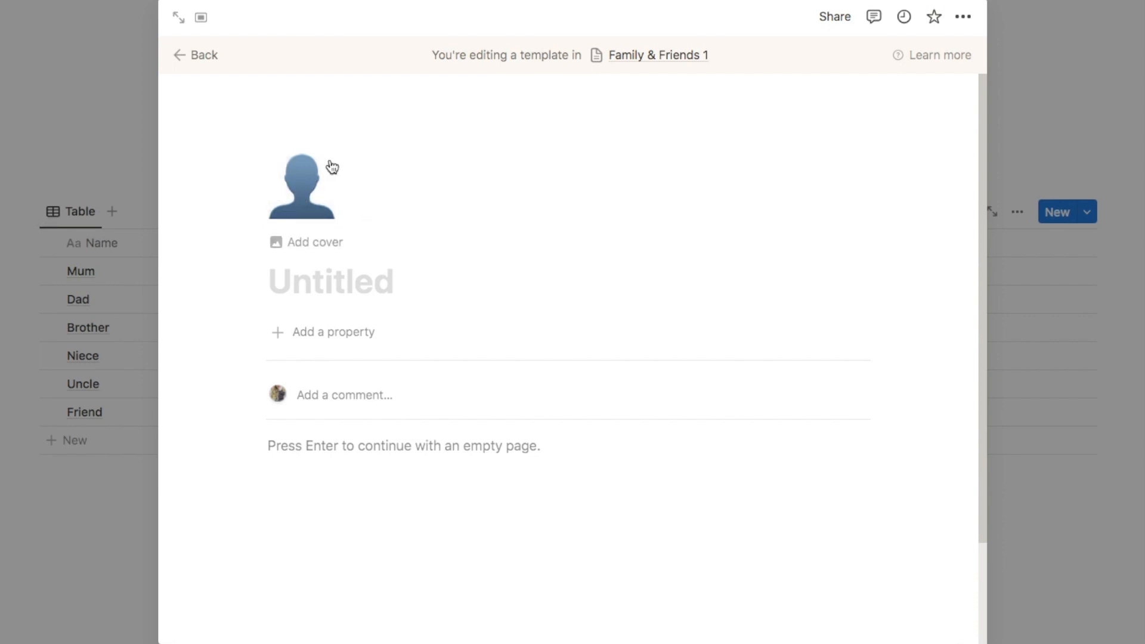
pyautogui.click(195, 60)
# Step: Set the Untitled person-icon template as the default for all views in the Family & Friends 1 database
pyautogui.click(1086, 239)
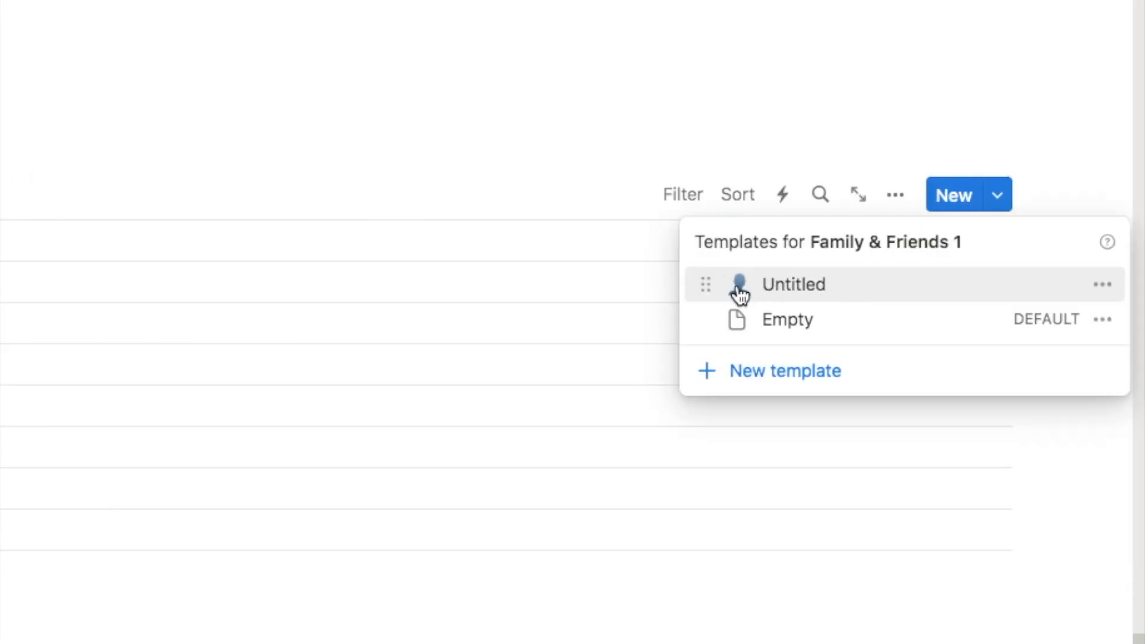
pyautogui.click(1103, 284)
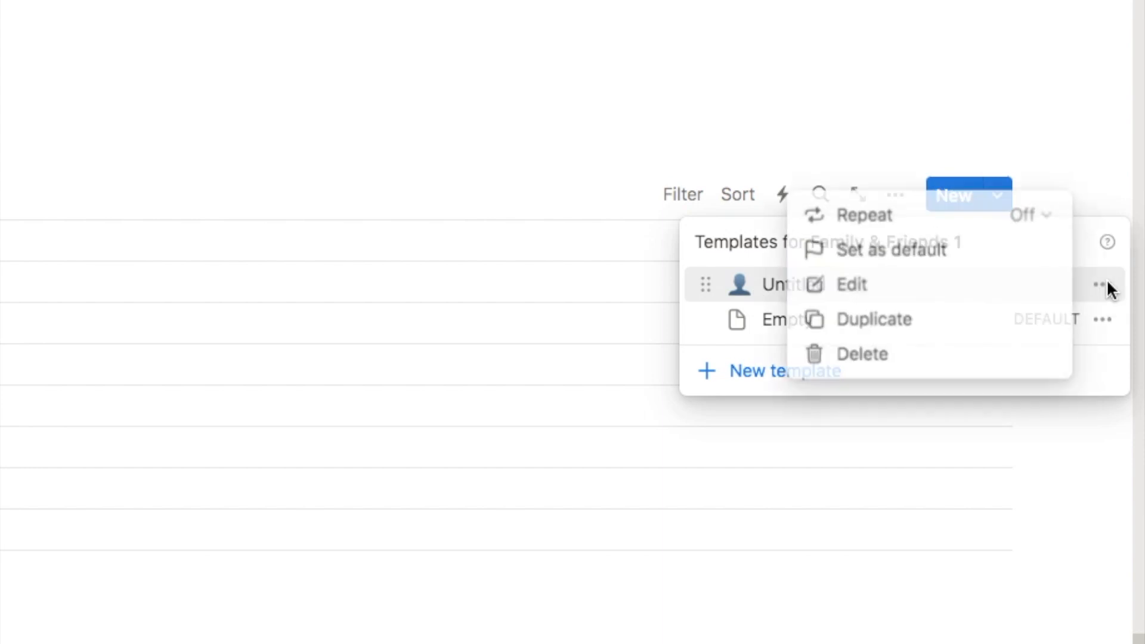
pyautogui.click(889, 251)
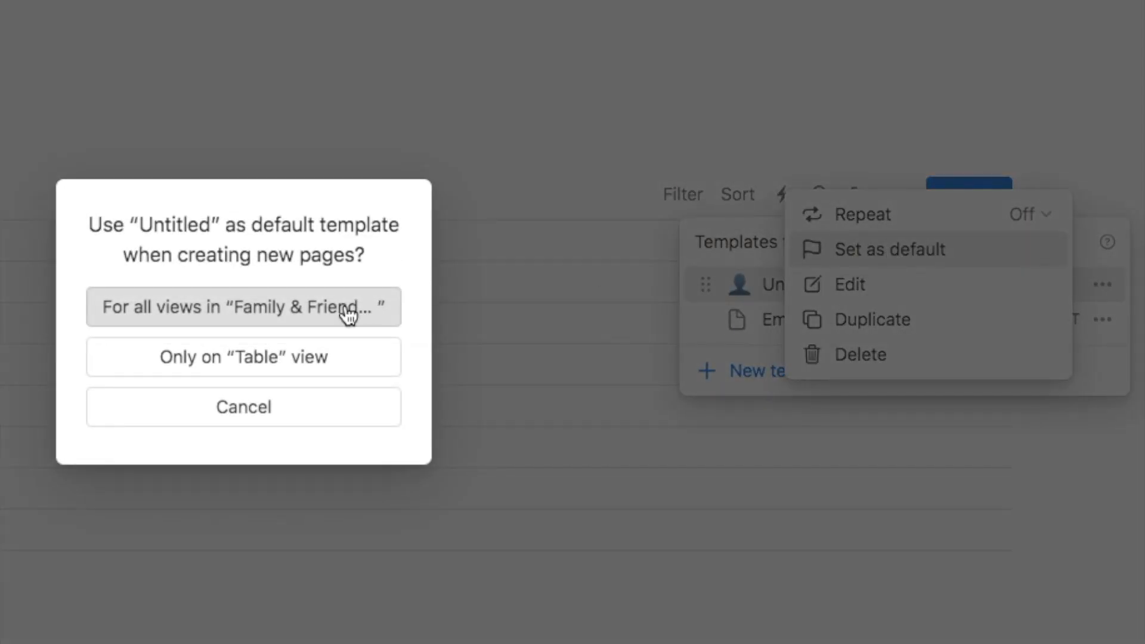
pyautogui.click(209, 314)
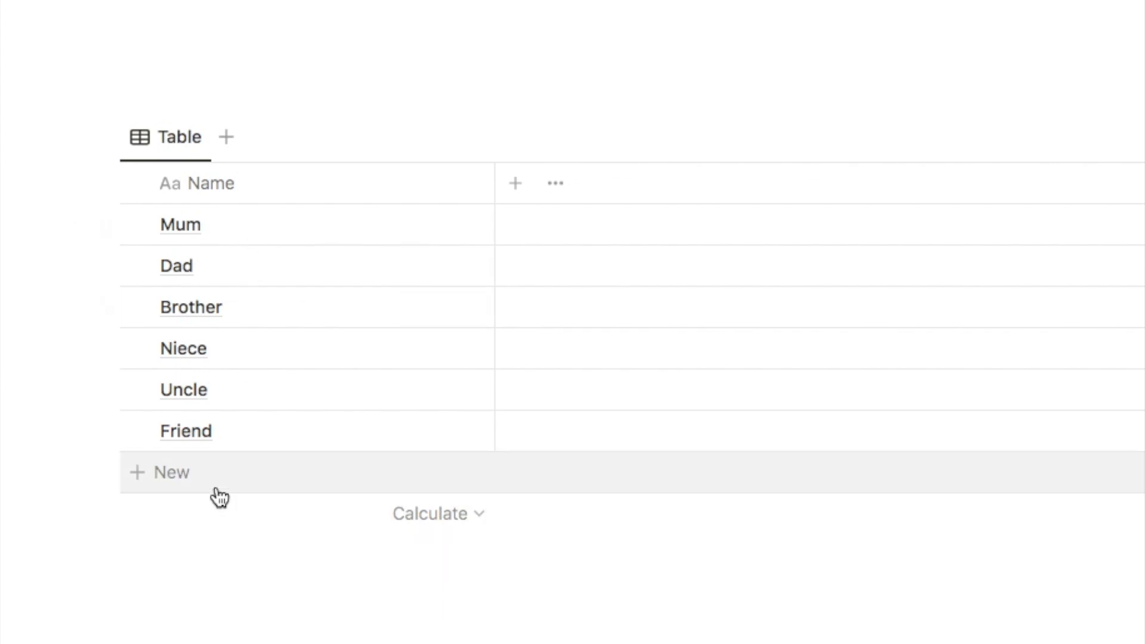
# Step: Add a new entry named Grandma at the end of the table
pyautogui.click(149, 480)
pyautogui.write('Grandma')
pyautogui.press('Return')
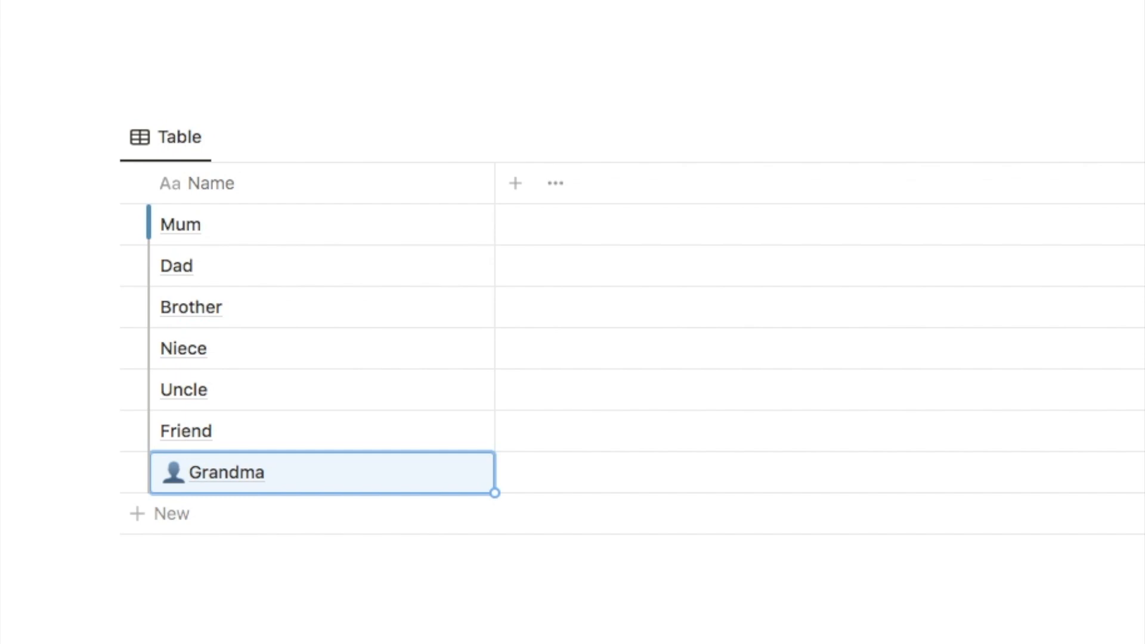
pyautogui.click(218, 610)
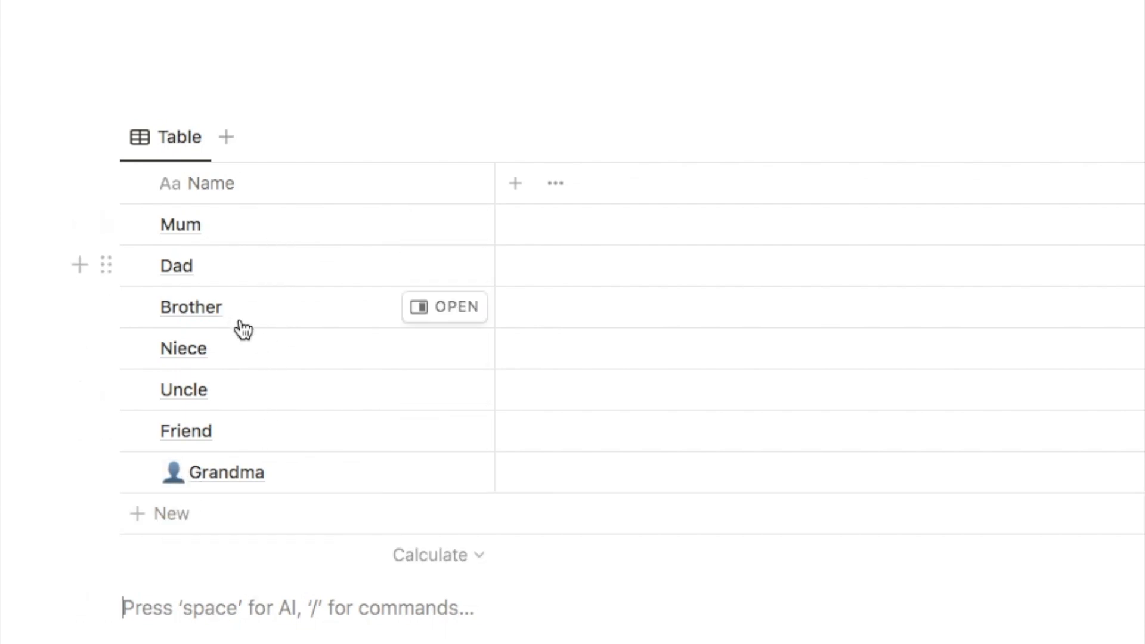
# Step: Apply the Untitled person-icon template to the Mum entry and open the Dad entry
pyautogui.click(422, 231)
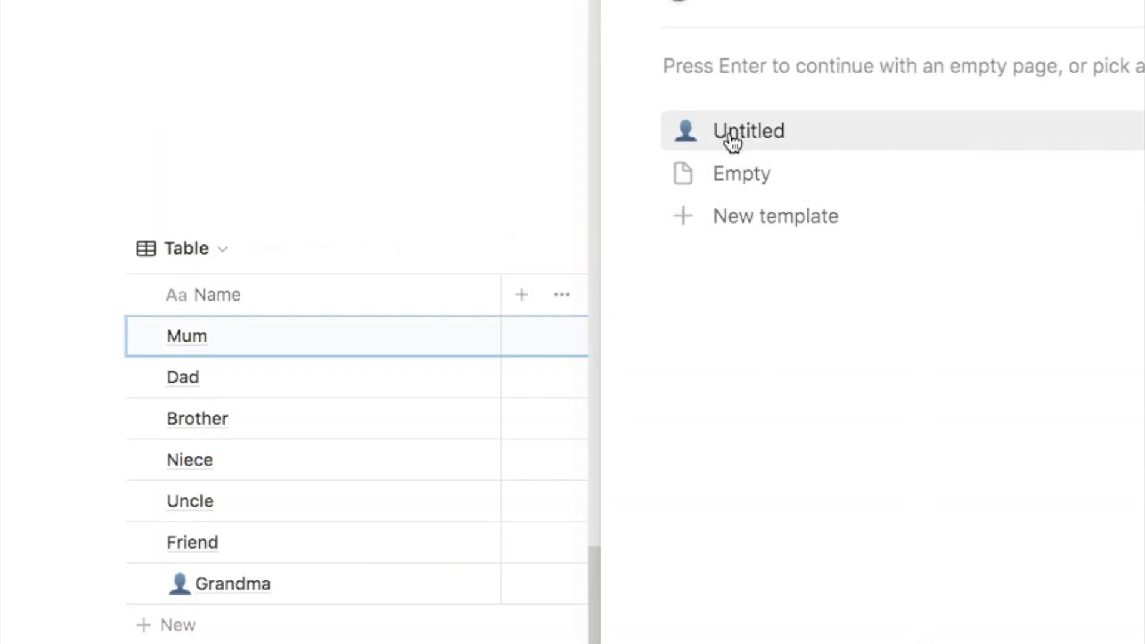
pyautogui.click(748, 134)
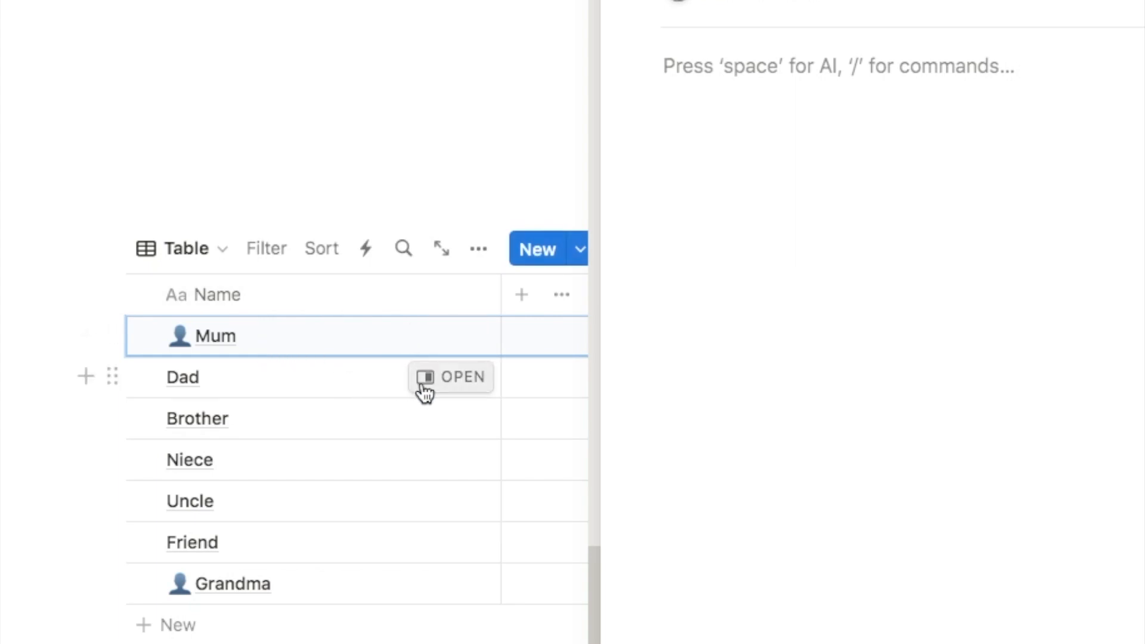
pyautogui.click(425, 384)
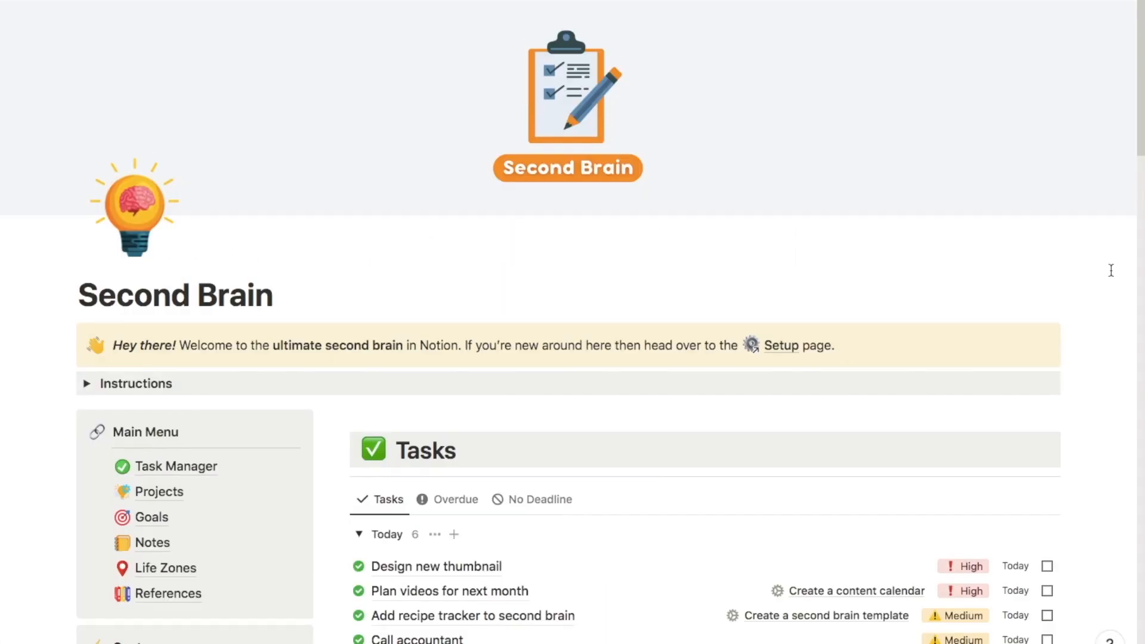
# Step: Look through the Second Brain page, including its Tasks, Projects, Goals, Life Zones and References sections
pyautogui.scroll(-3, 1111, 270)
pyautogui.scroll(-4, 1111, 270)
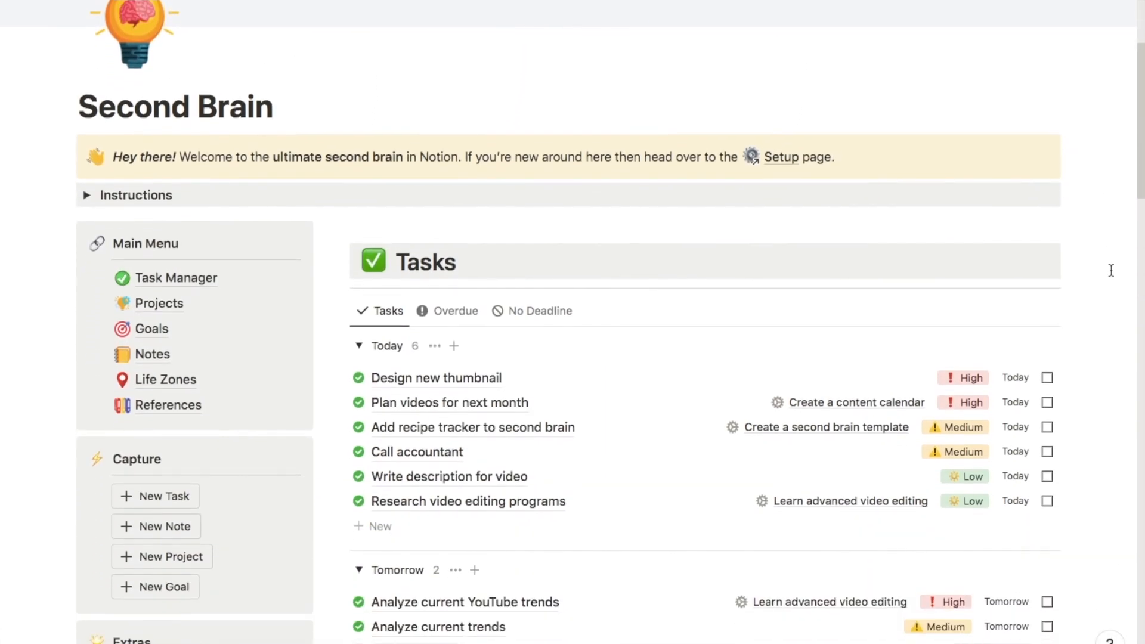
pyautogui.scroll(-5, 1112, 271)
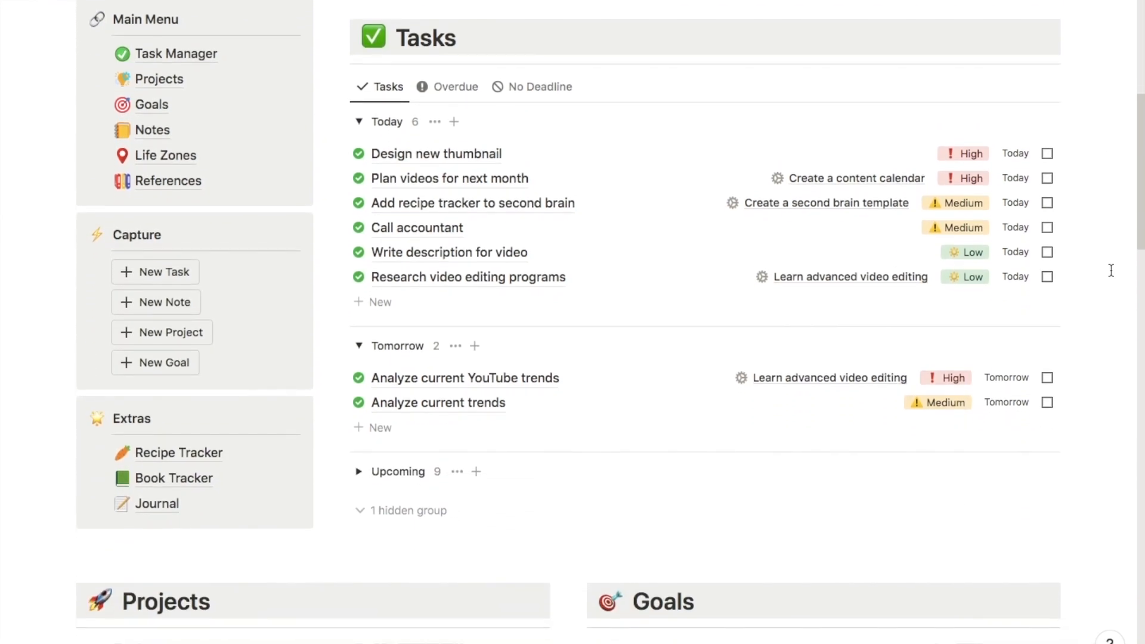
pyautogui.scroll(-5, 1111, 270)
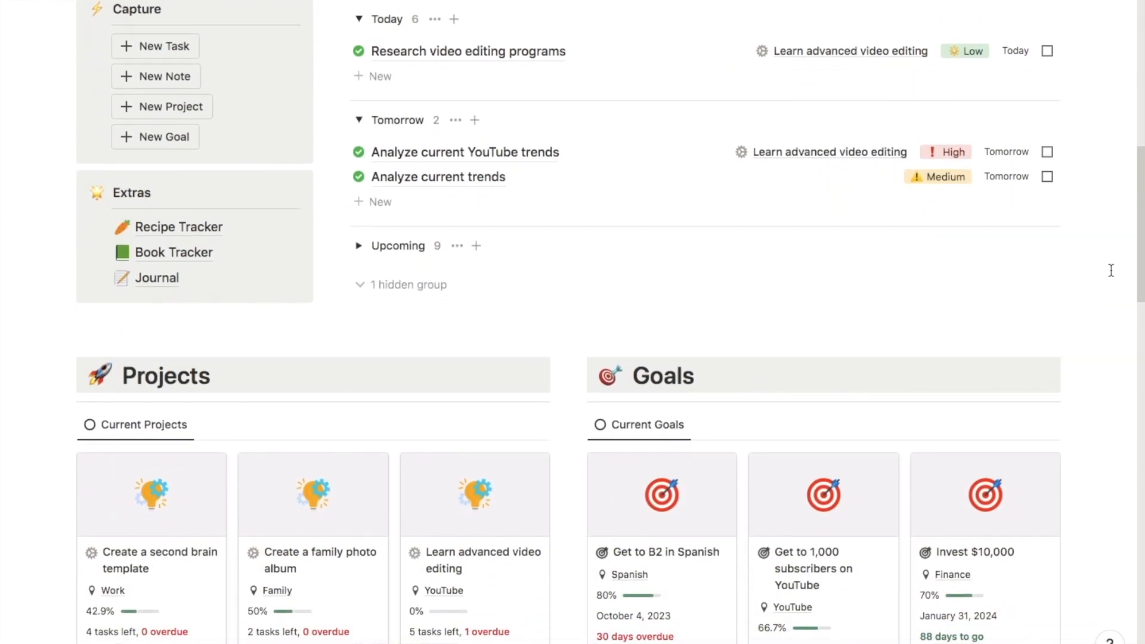
pyautogui.scroll(-3, 1111, 270)
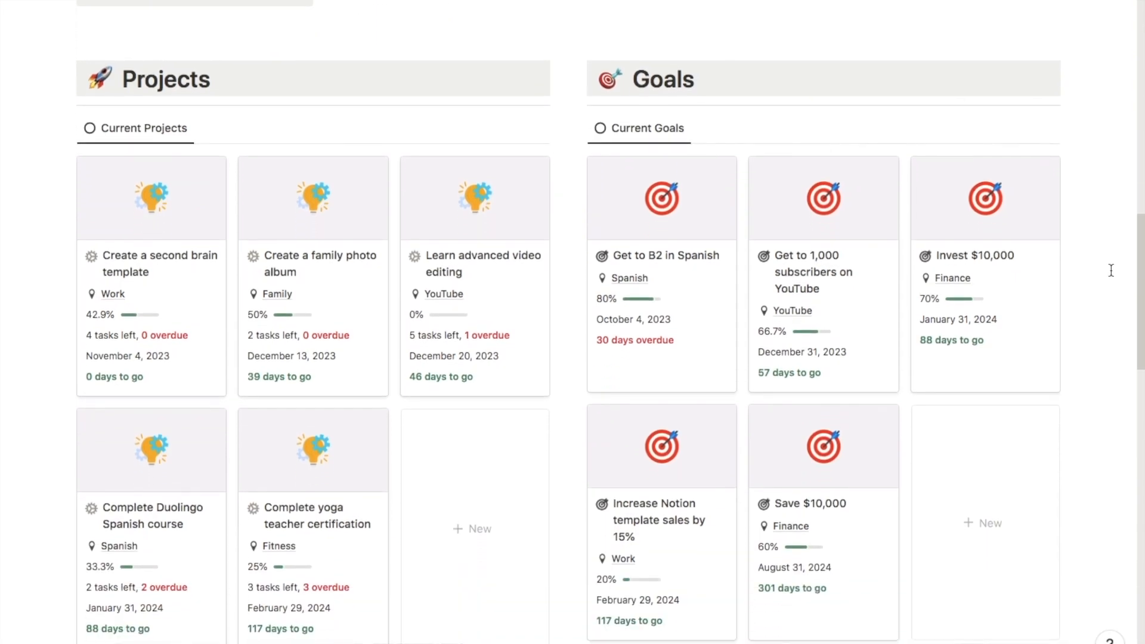
pyautogui.scroll(-5, 1111, 270)
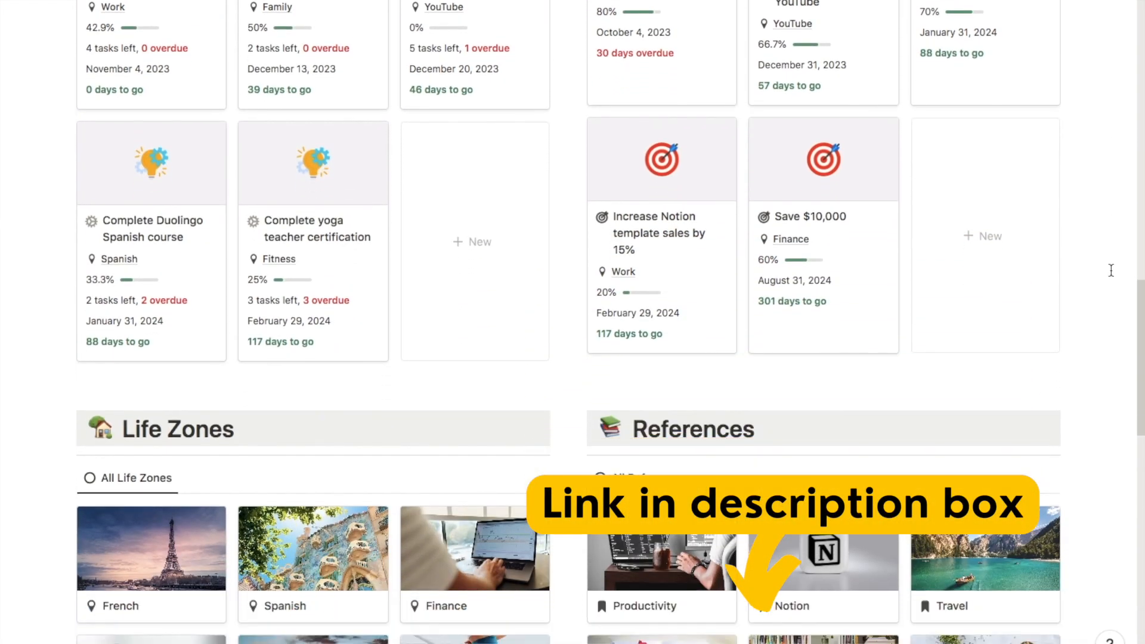
pyautogui.scroll(-3, 1111, 270)
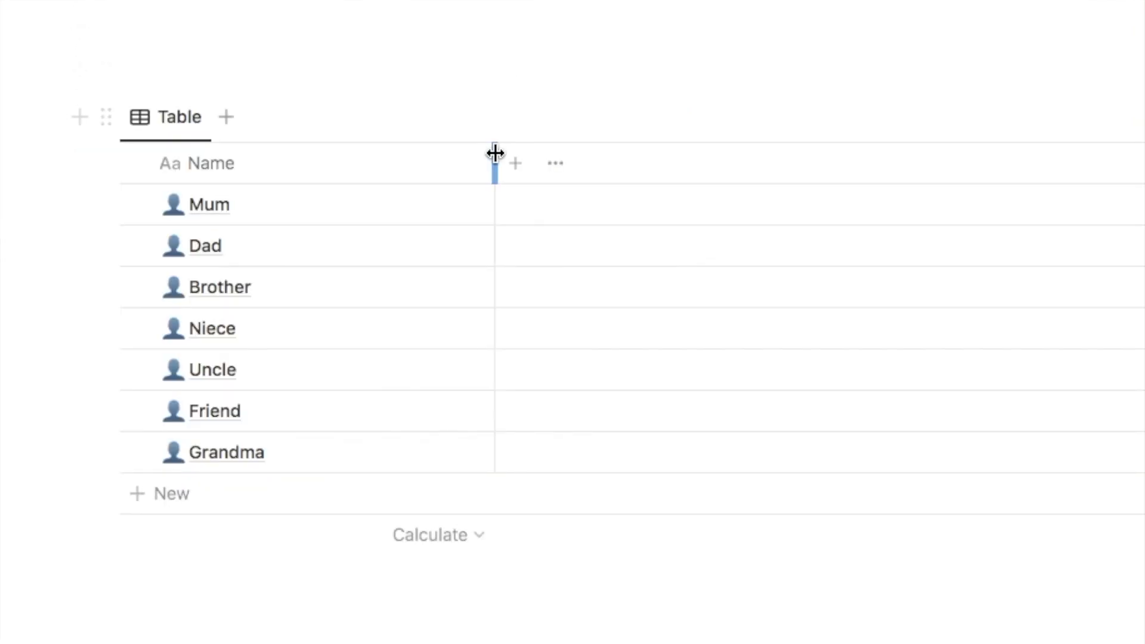
# Step: Narrow the Name column and add a Number property named Budget to the Family & Friends 1 database
pyautogui.moveTo(495, 153); pyautogui.dragTo(399, 160)
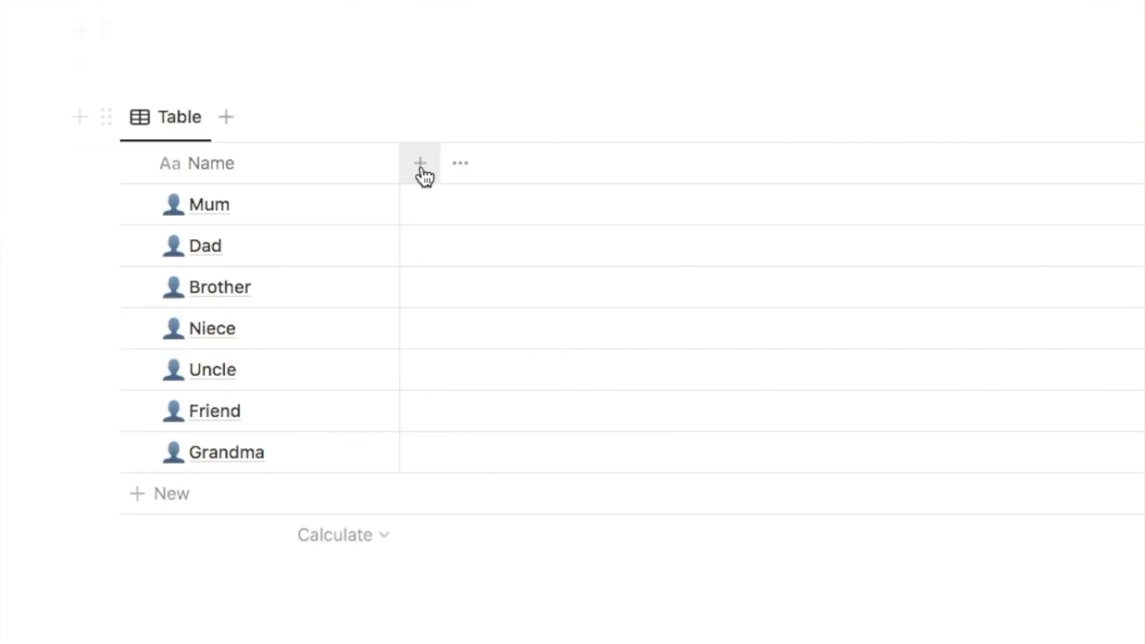
pyautogui.click(420, 164)
pyautogui.write('numb')
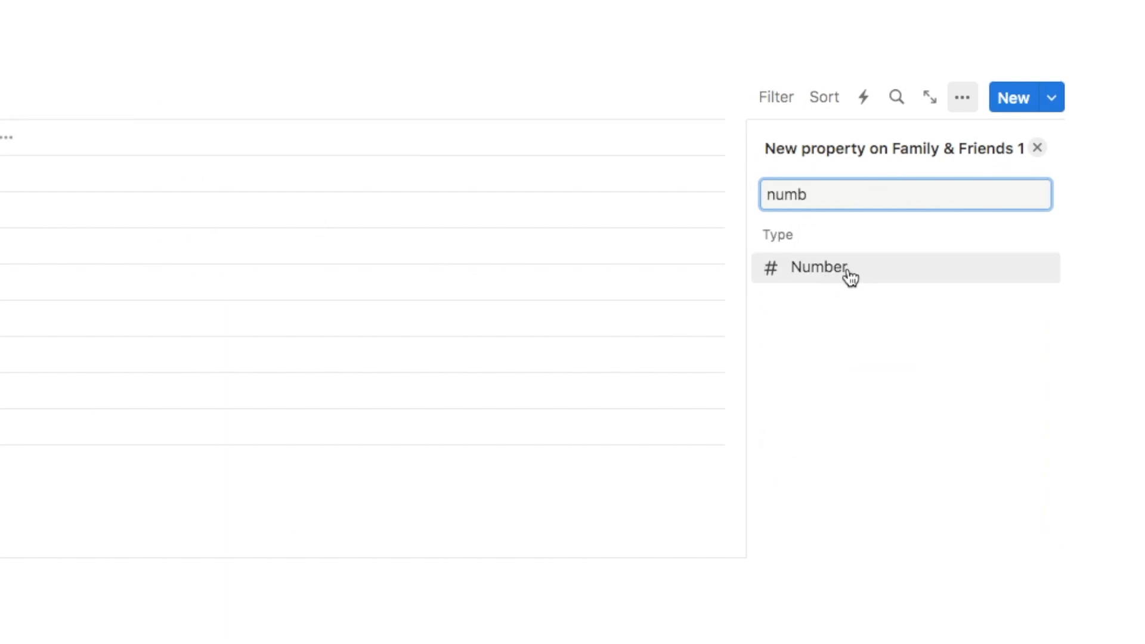
pyautogui.click(851, 277)
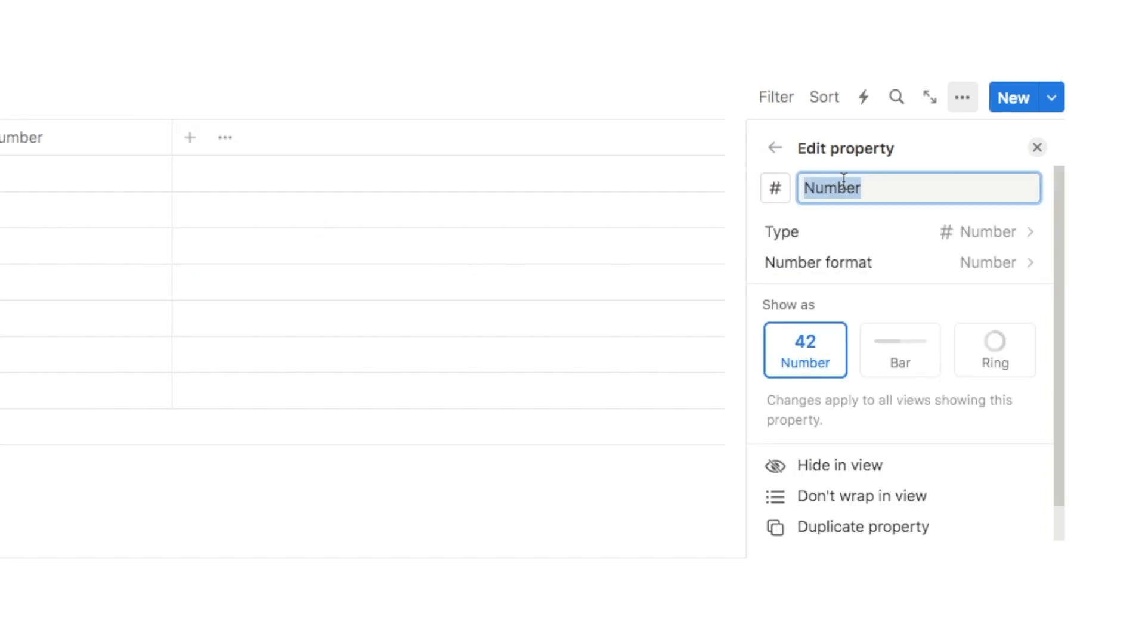
pyautogui.write('Budget')
# Step: Set the Budget property's number format to Pound
pyautogui.click(835, 270)
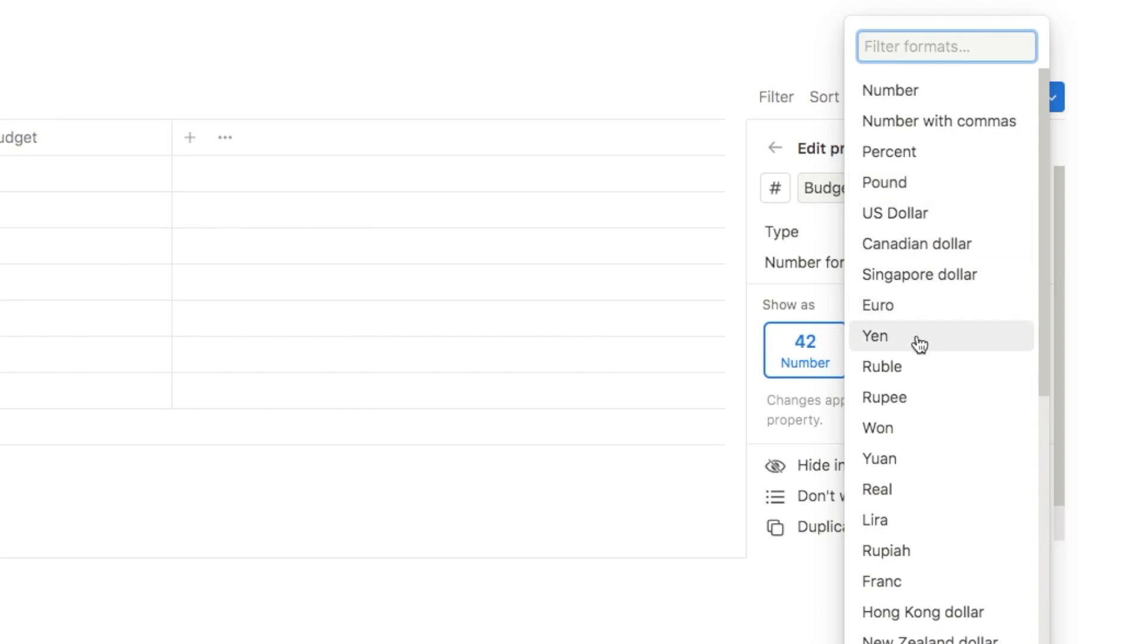
pyautogui.scroll(-2, 914, 381)
pyautogui.scroll(-8, 913, 390)
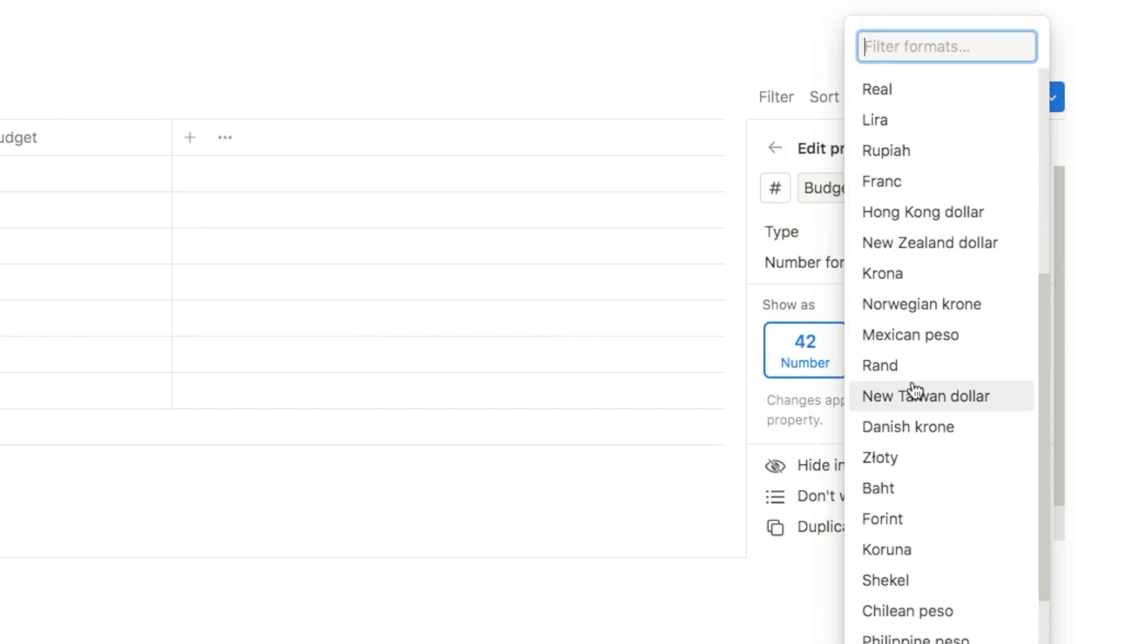
pyautogui.scroll(5, 913, 391)
pyautogui.scroll(4, 916, 388)
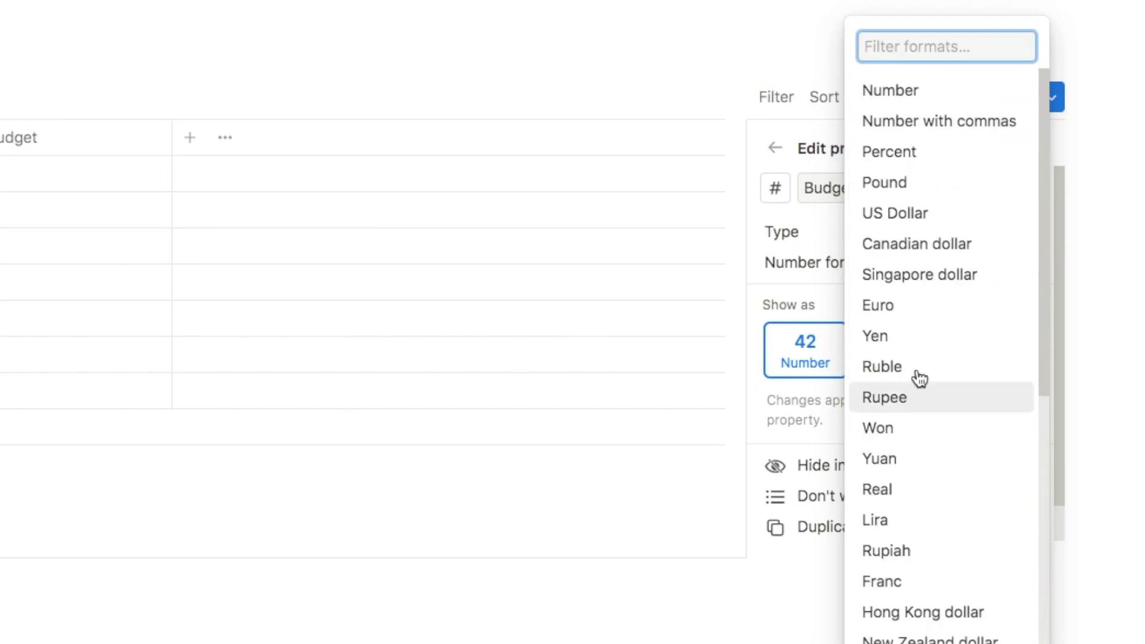
pyautogui.click(897, 192)
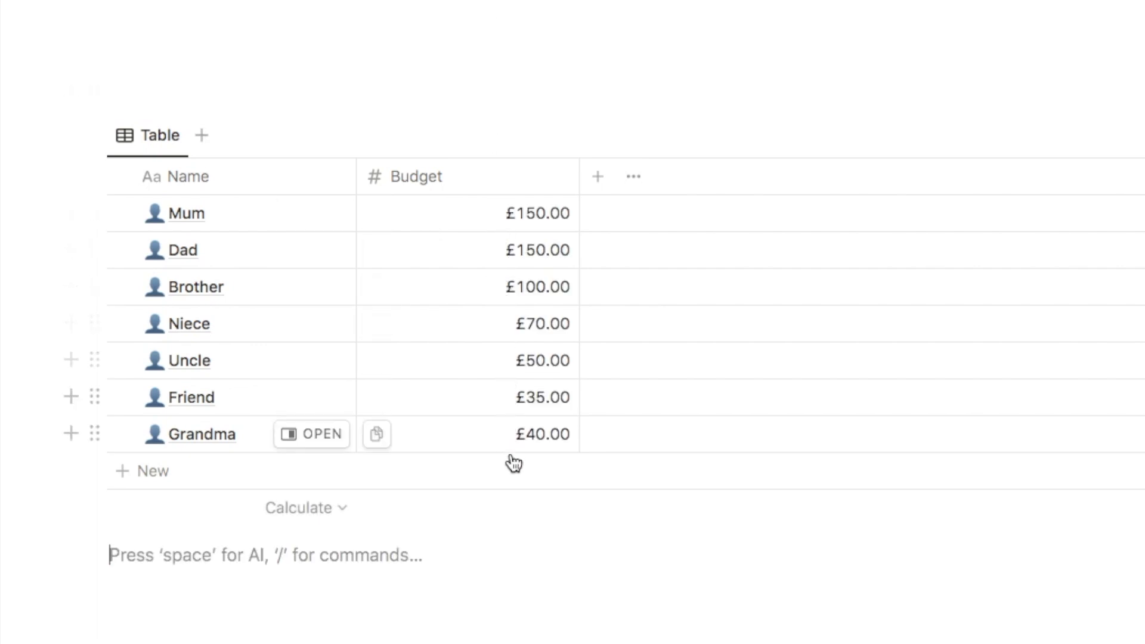
# Step: Narrow the Budget column and add a Sum calculation beneath it
pyautogui.moveTo(581, 181); pyautogui.dragTo(501, 185)
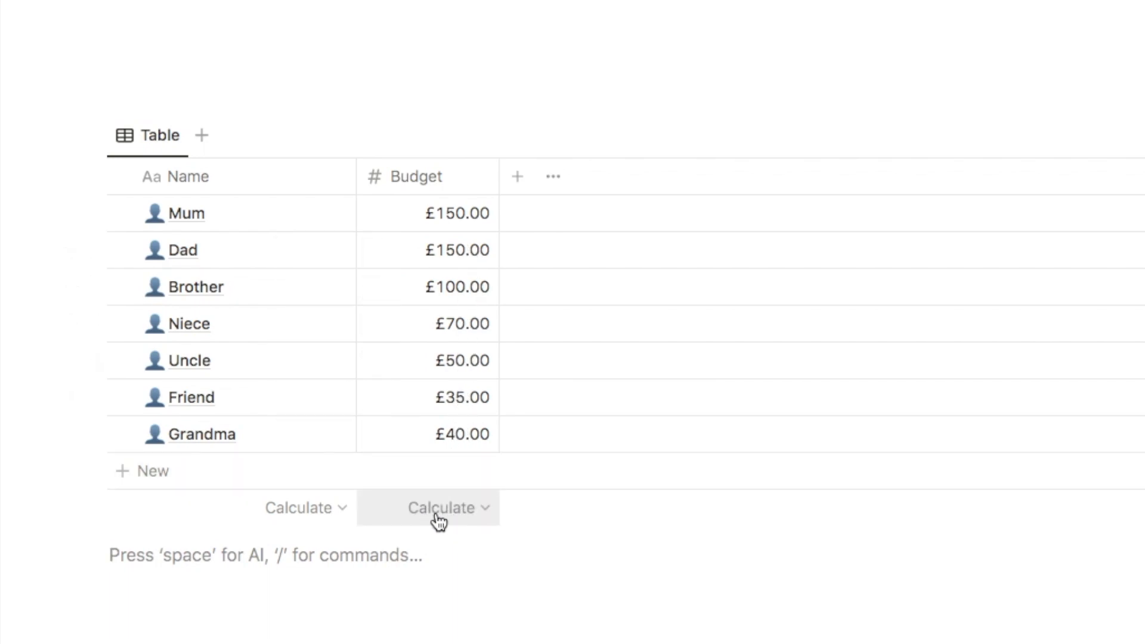
pyautogui.click(452, 518)
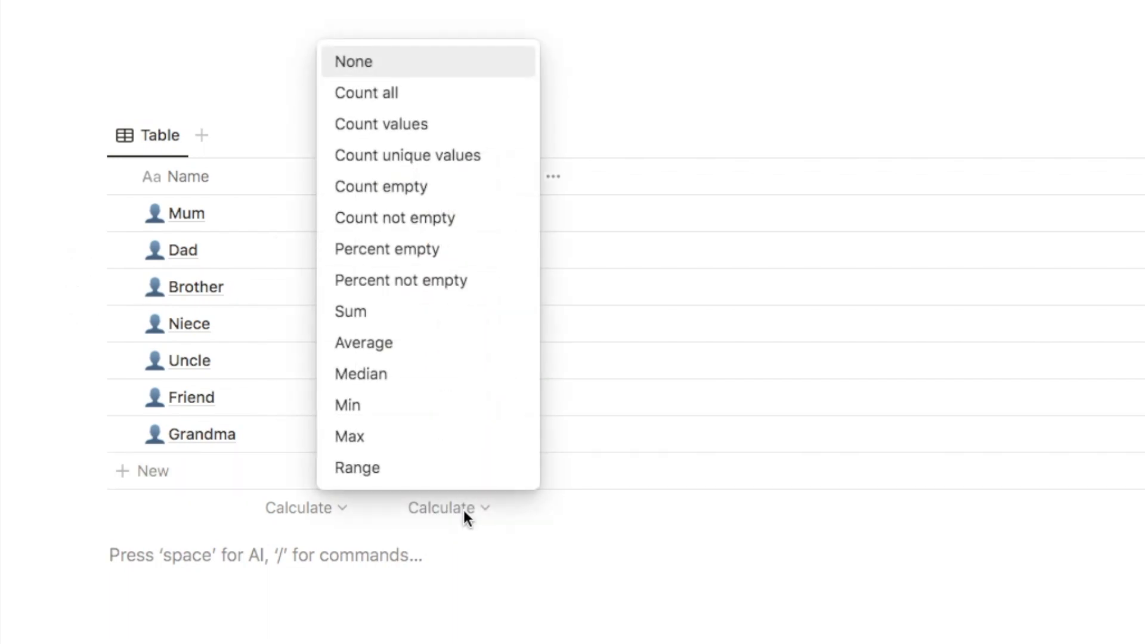
pyautogui.click(374, 320)
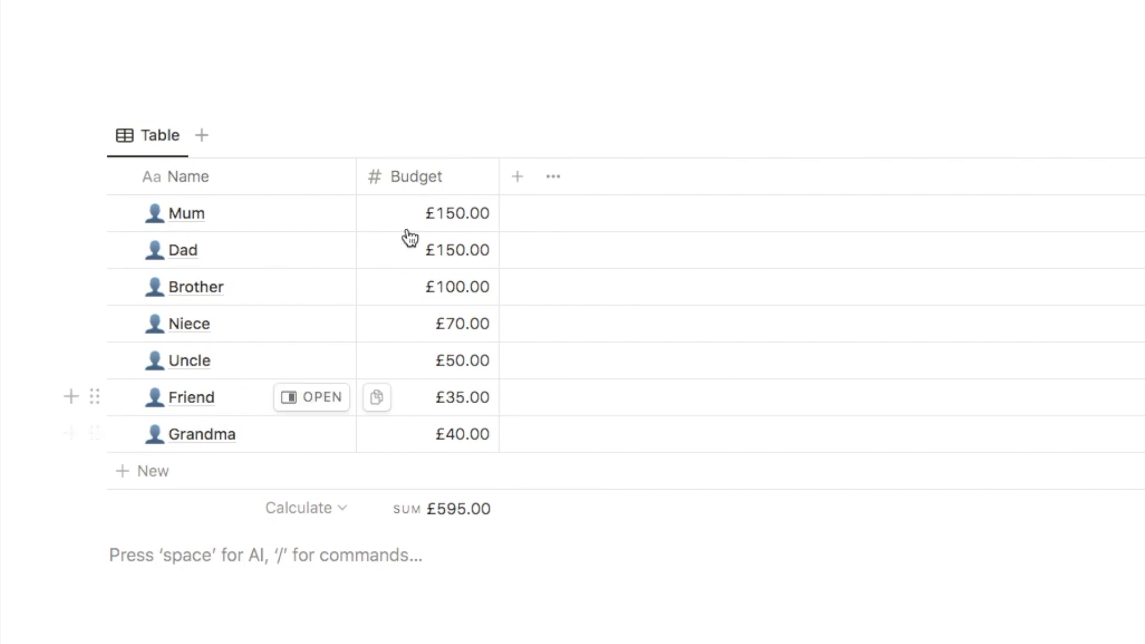
# Step: Add an inline database titled Christmas gift planner below the Family & Friends table and hide its title
pyautogui.scroll(-3, 314, 283)
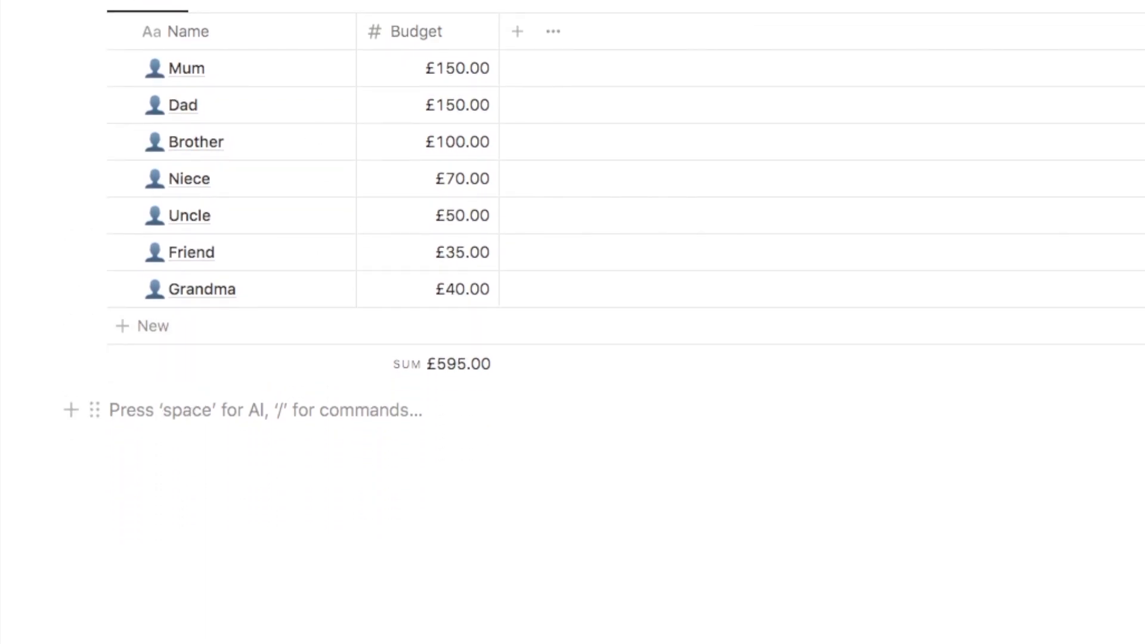
pyautogui.press('Return')
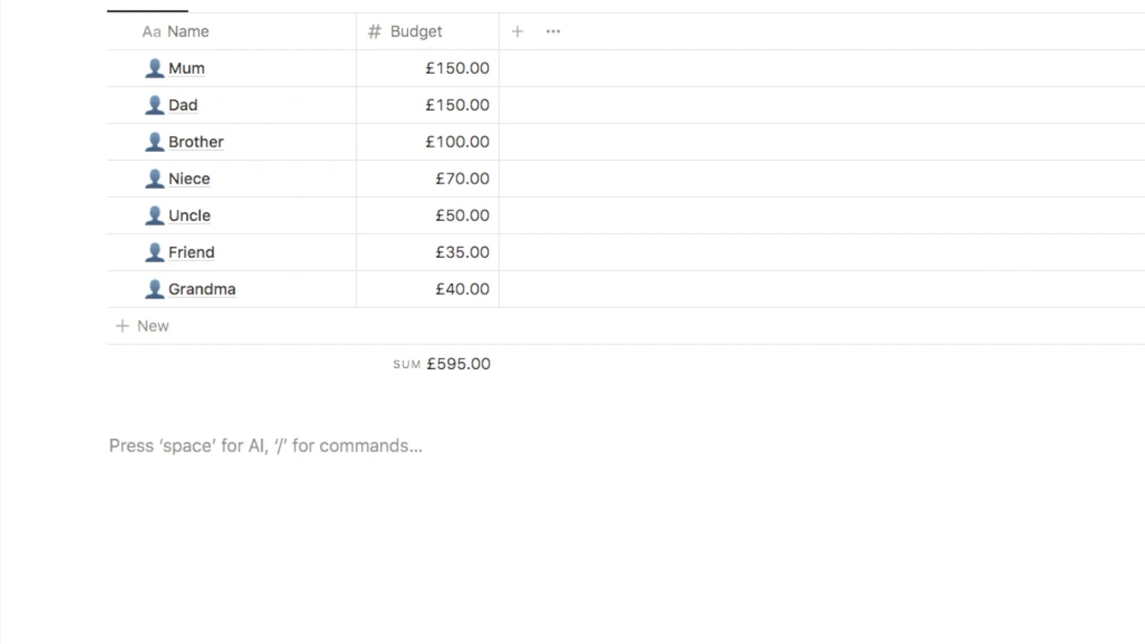
pyautogui.write('/data')
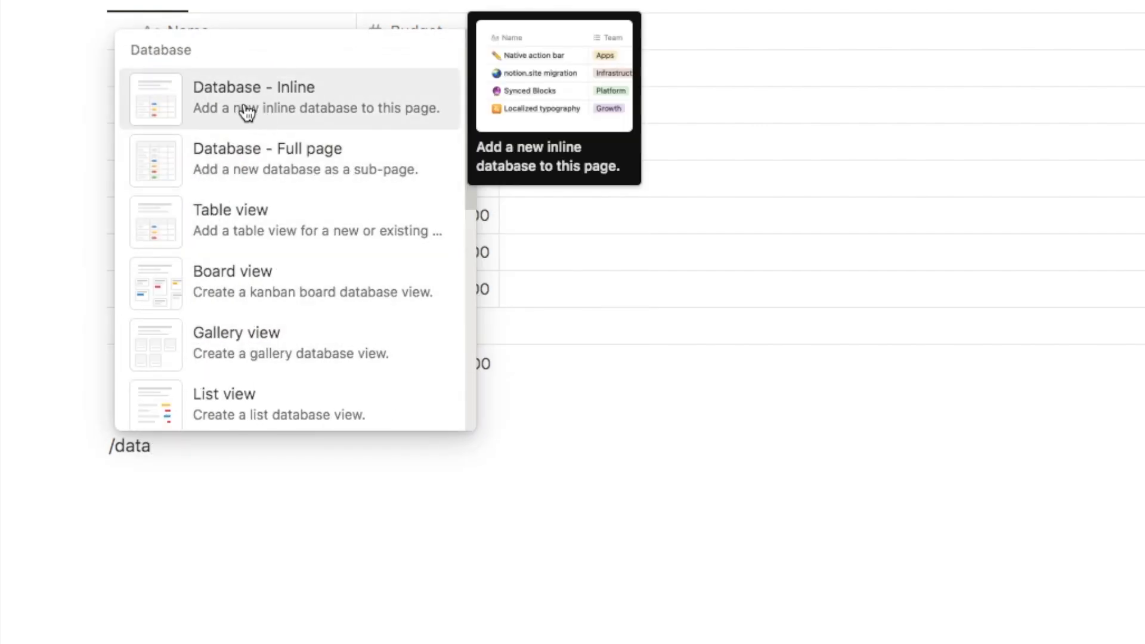
pyautogui.click(245, 112)
pyautogui.scroll(-2, 143, 350)
pyautogui.write('Christmas gift planner')
pyautogui.scroll(-3, 381, 176)
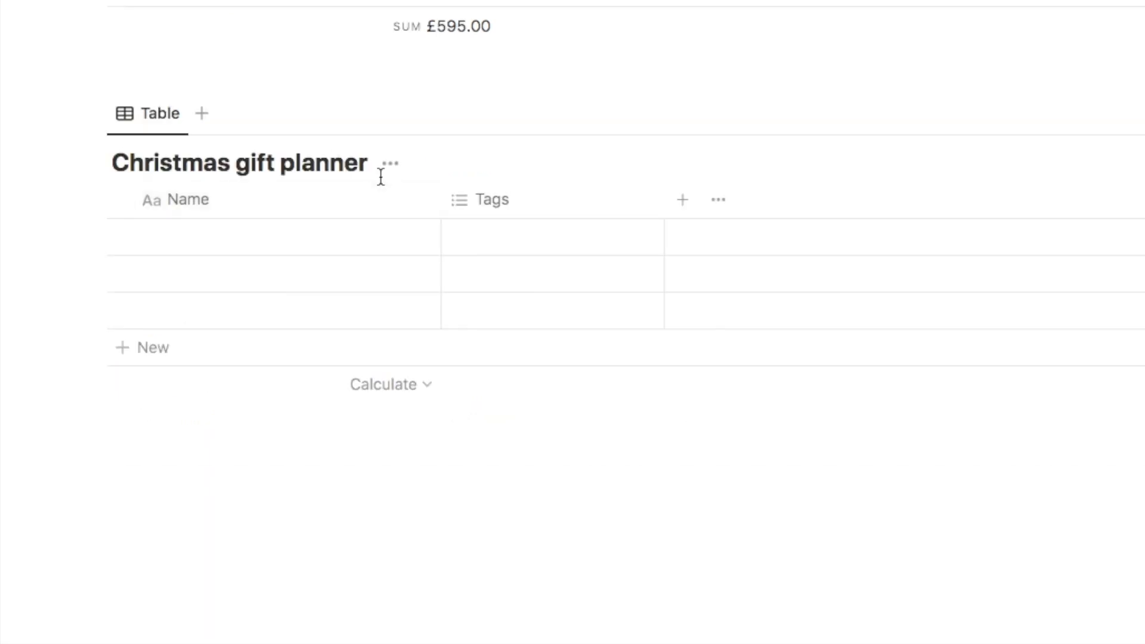
pyautogui.click(389, 164)
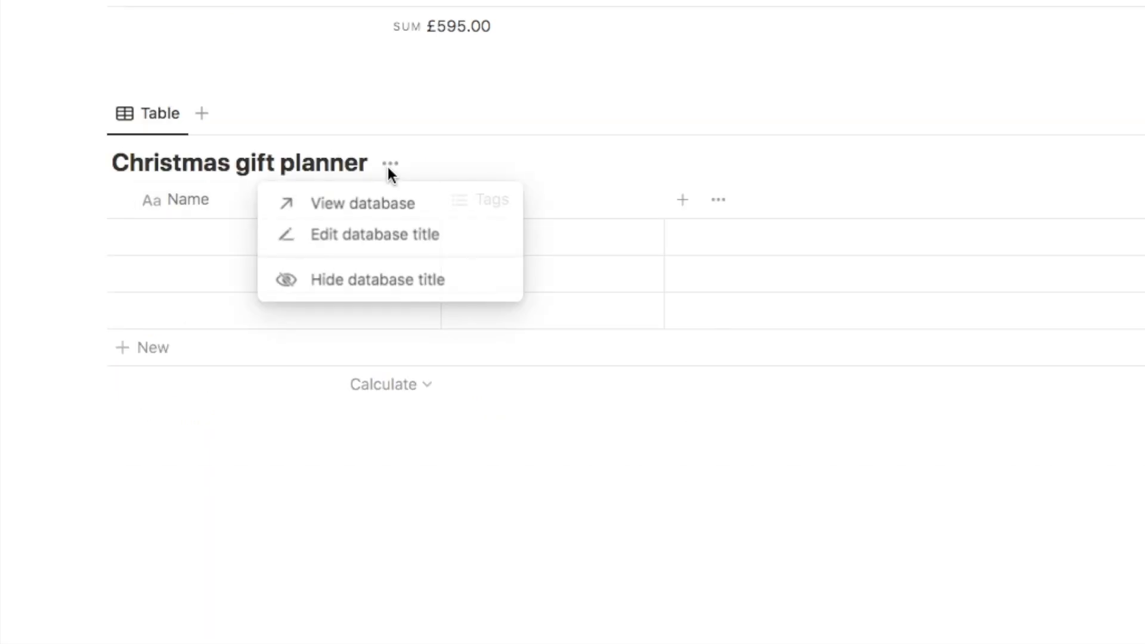
pyautogui.click(346, 280)
# Step: Delete the Tags property and all but one blank row from the Christmas gift planner database
pyautogui.click(504, 161)
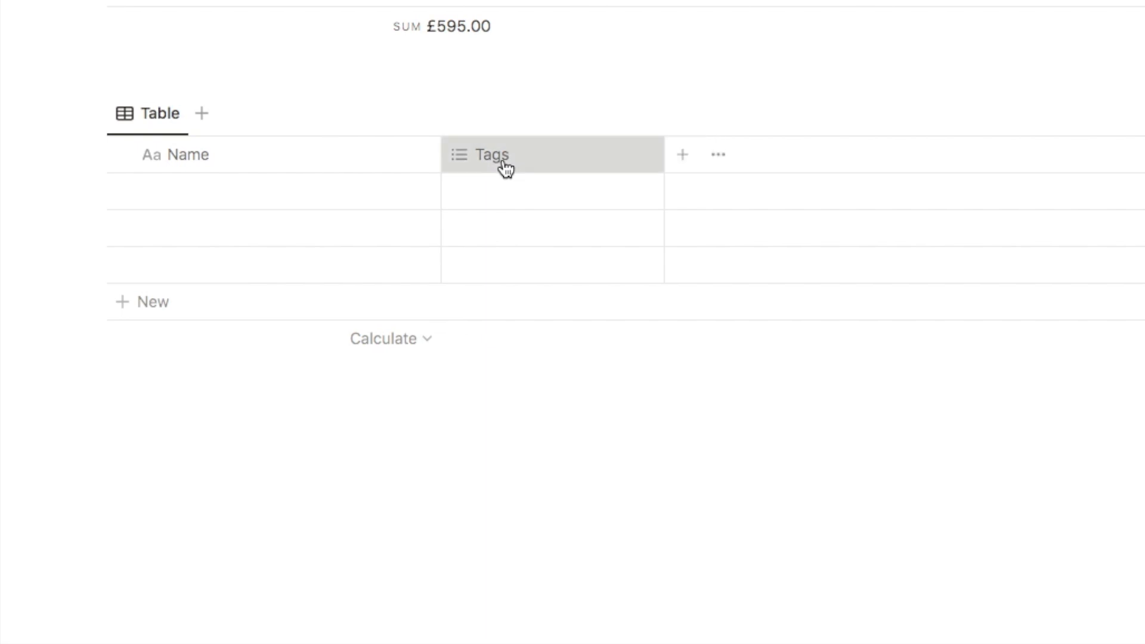
pyautogui.click(519, 488)
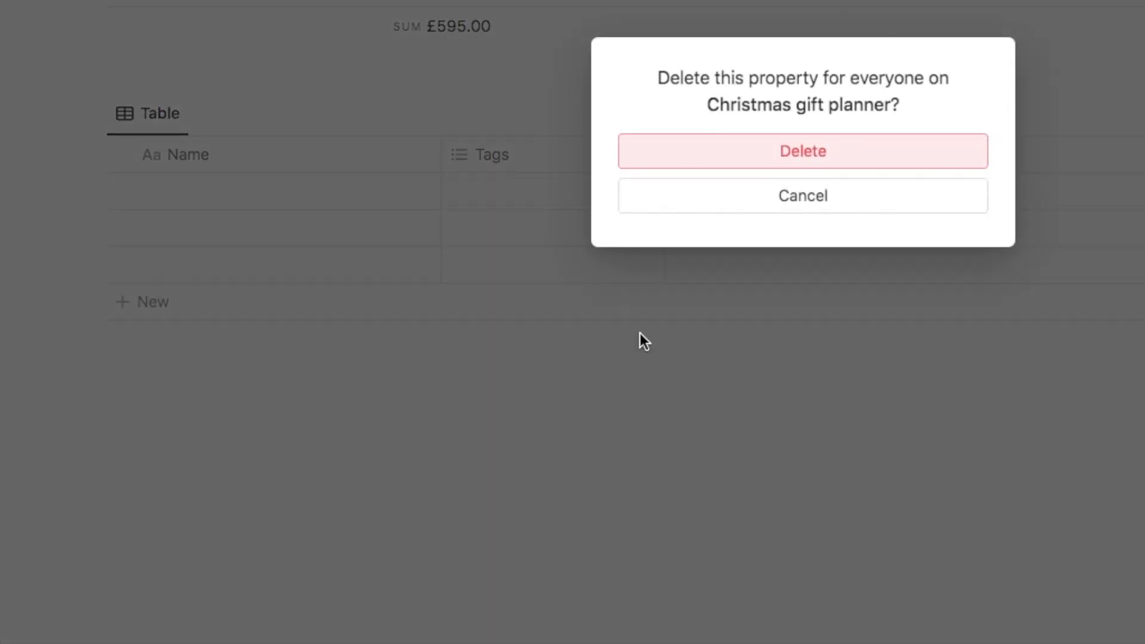
pyautogui.click(805, 151)
pyautogui.scroll(-1, 224, 349)
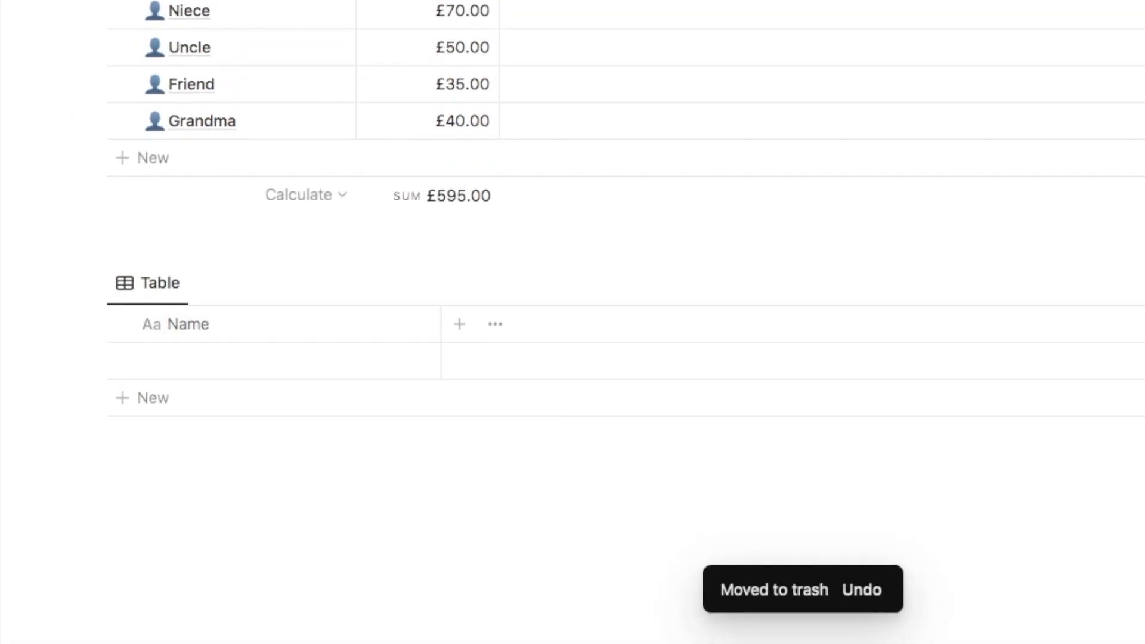
# Step: Create an untitled template for the Christmas gift planner database with the wrapped gift emoji as its icon
pyautogui.scroll(-3, 147, 127)
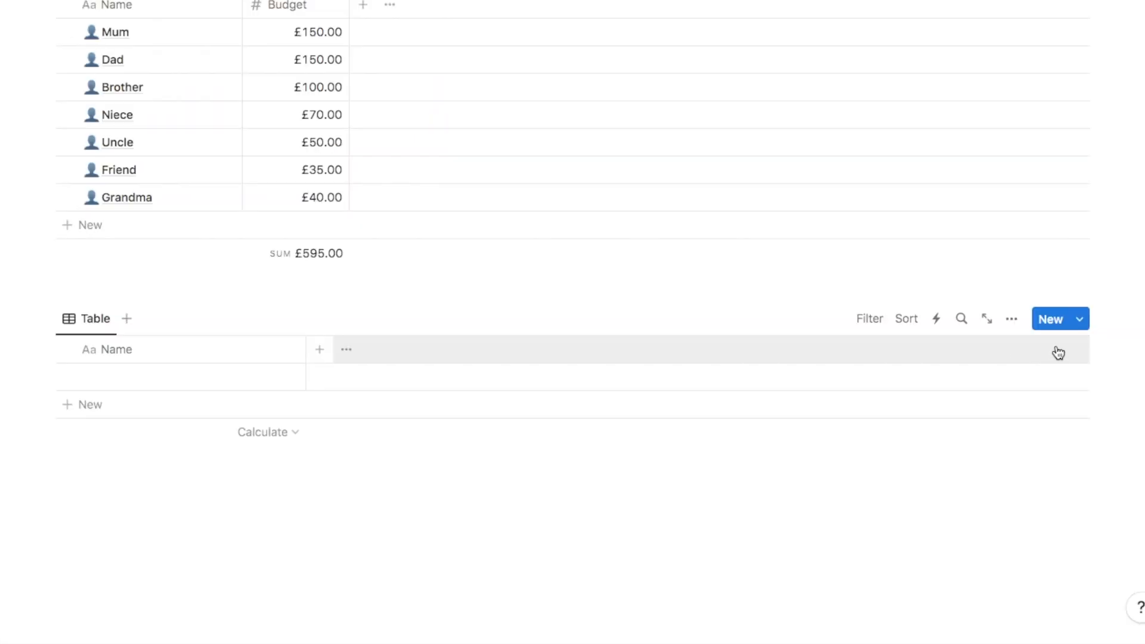
pyautogui.click(1079, 320)
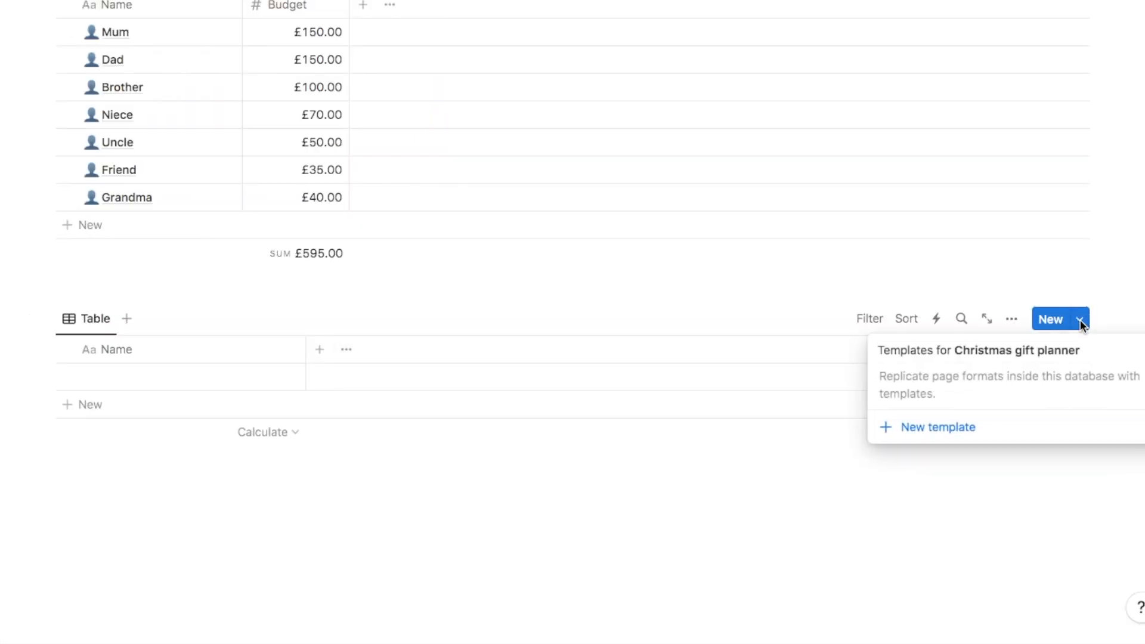
pyautogui.click(748, 403)
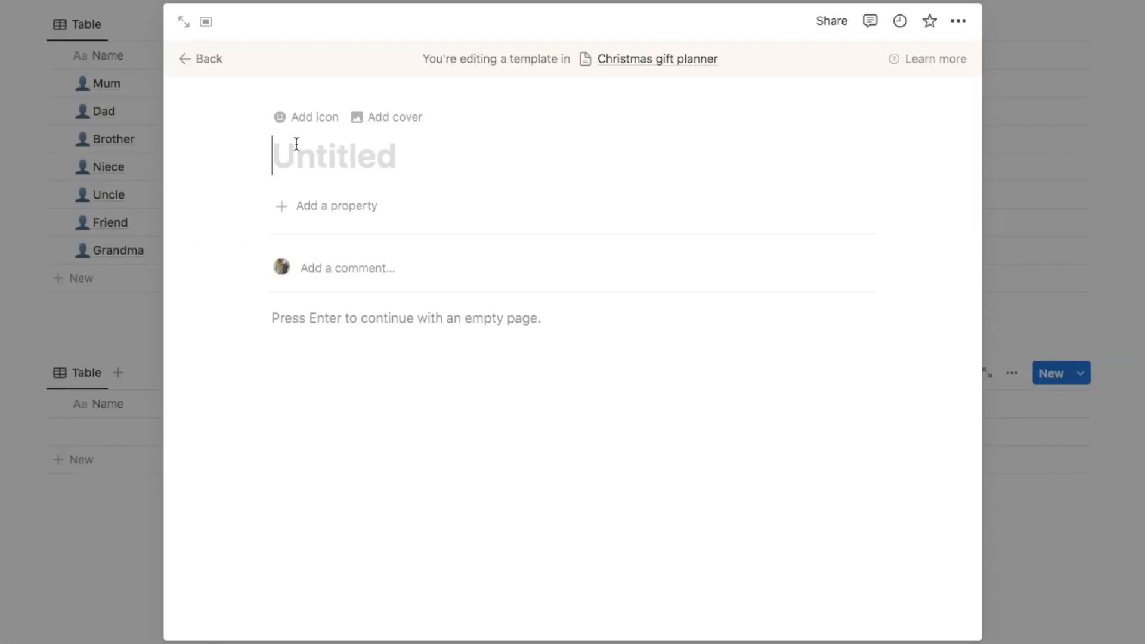
pyautogui.click(303, 132)
pyautogui.click(297, 175)
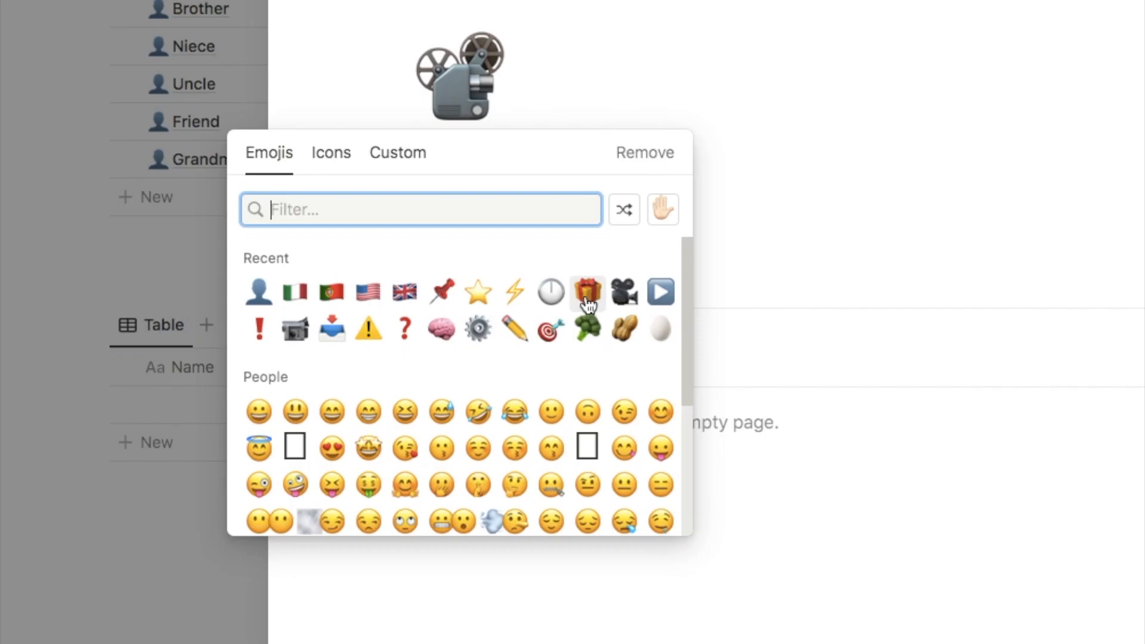
pyautogui.click(586, 295)
# Step: Examine the alternative icons and icon colour choices available for the gift template, and return to the emoji choices
pyautogui.click(470, 108)
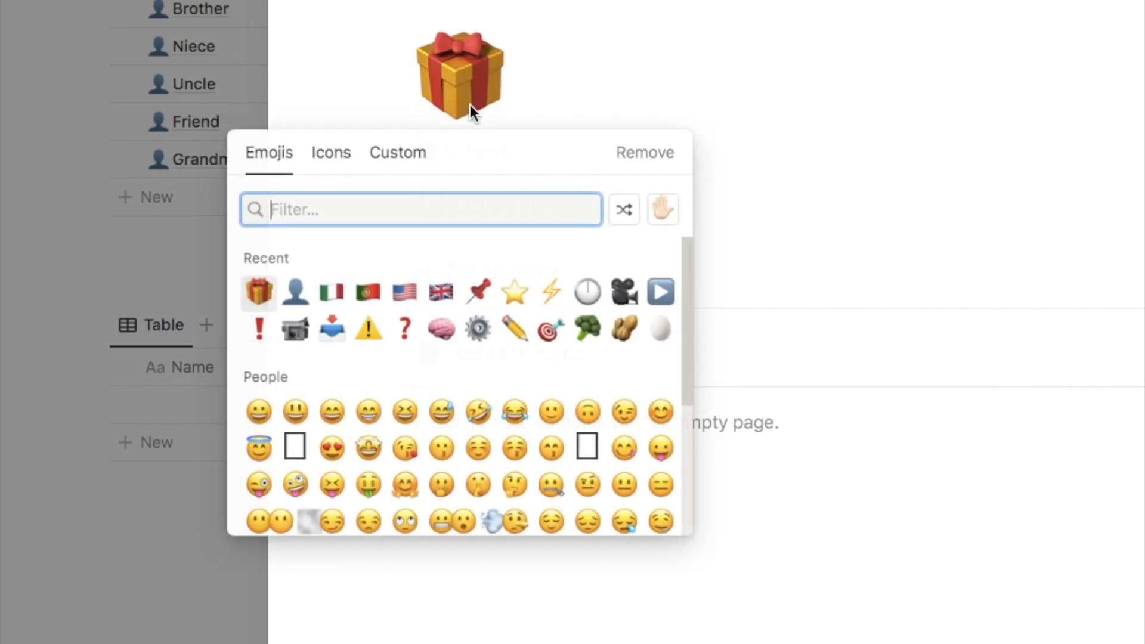
pyautogui.click(337, 158)
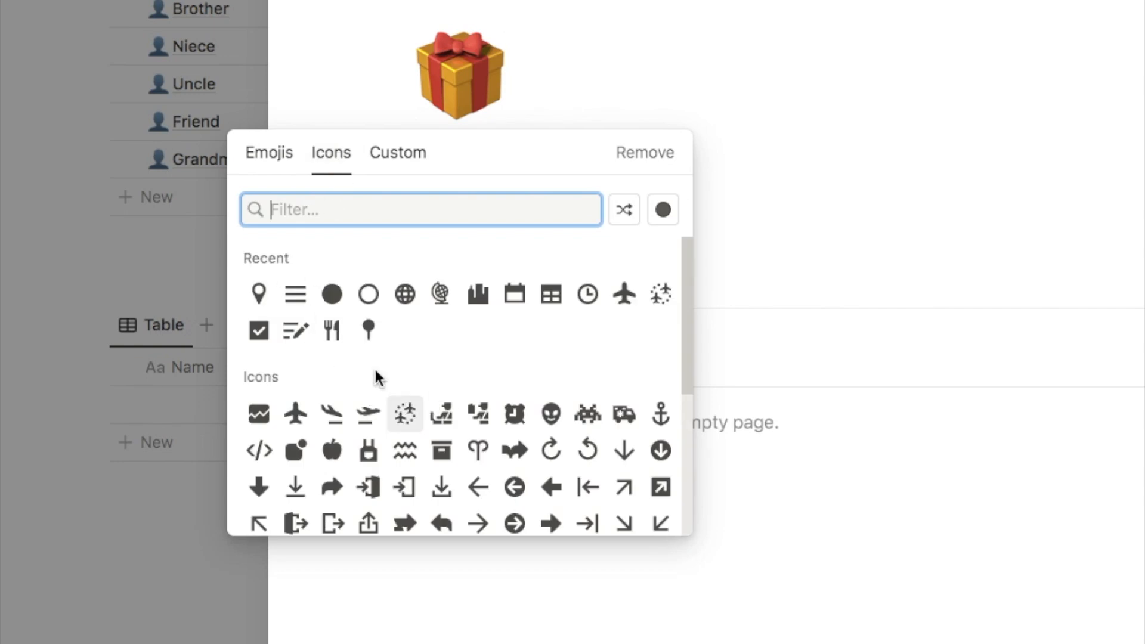
pyautogui.click(674, 221)
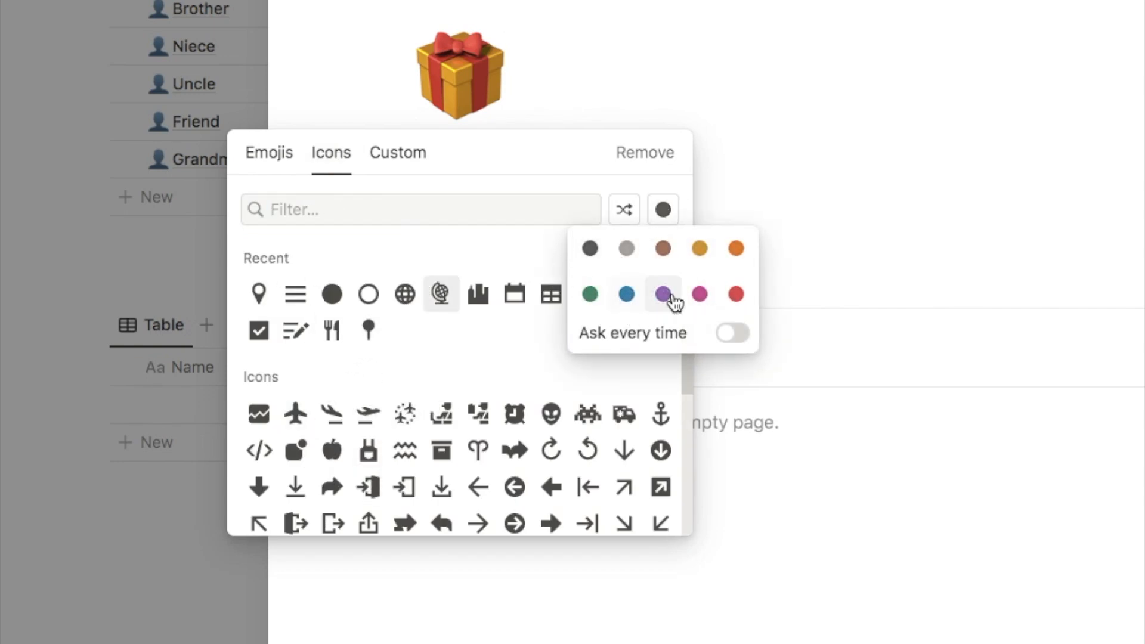
pyautogui.click(274, 160)
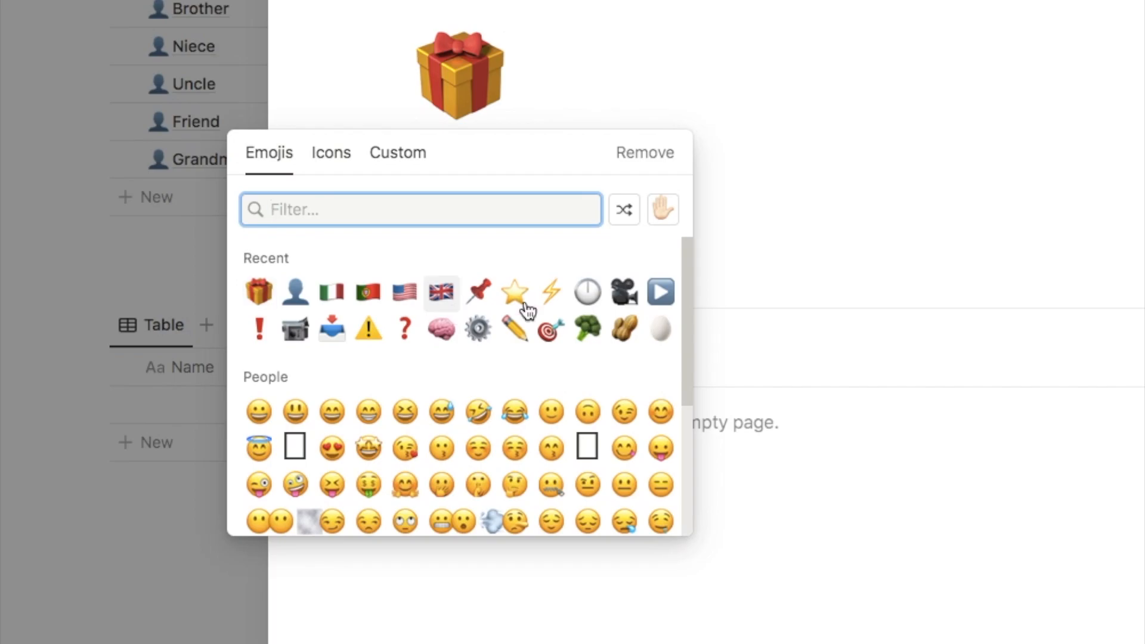
# Step: Close the gift template and set it as the default for all views in the Christmas gift planner database
pyautogui.click(552, 86)
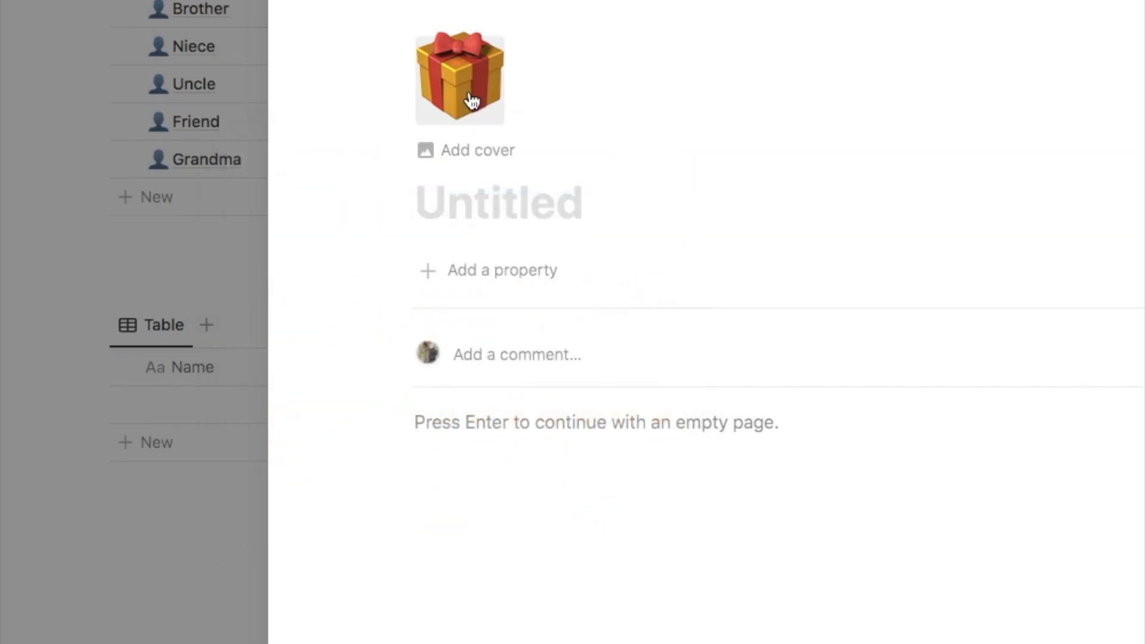
pyautogui.click(200, 57)
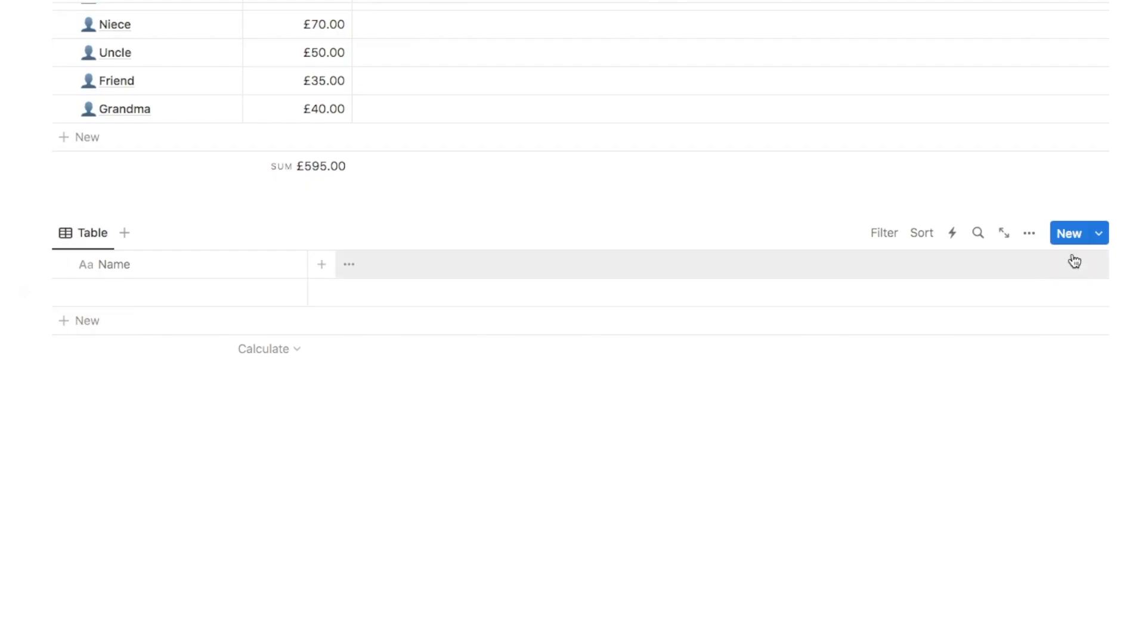
pyautogui.click(1099, 233)
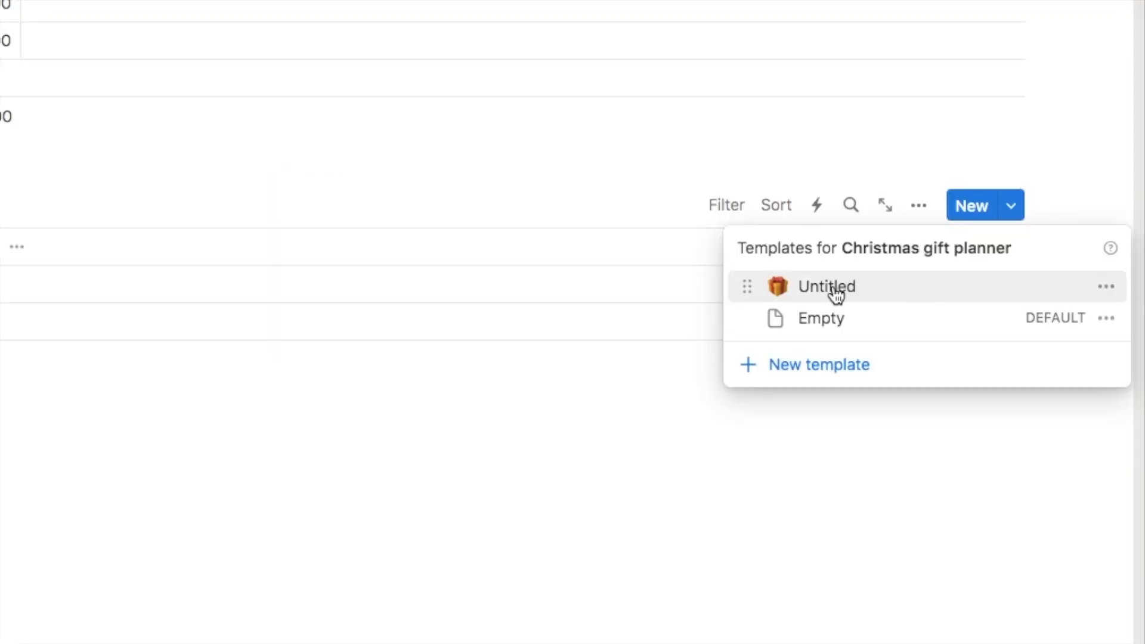
pyautogui.click(1106, 288)
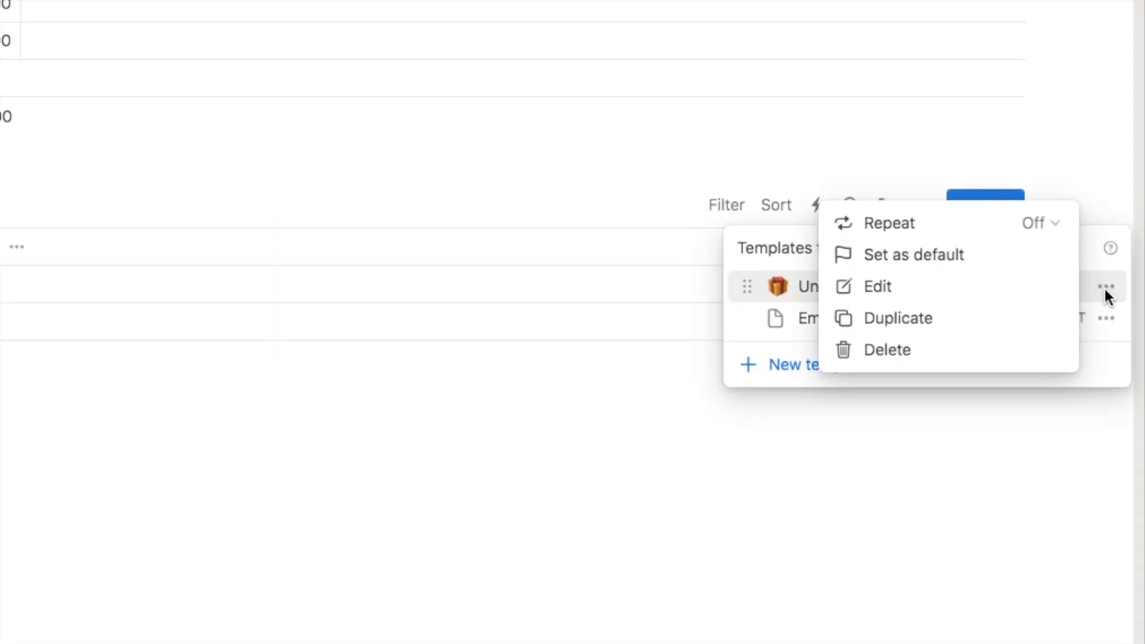
pyautogui.click(897, 255)
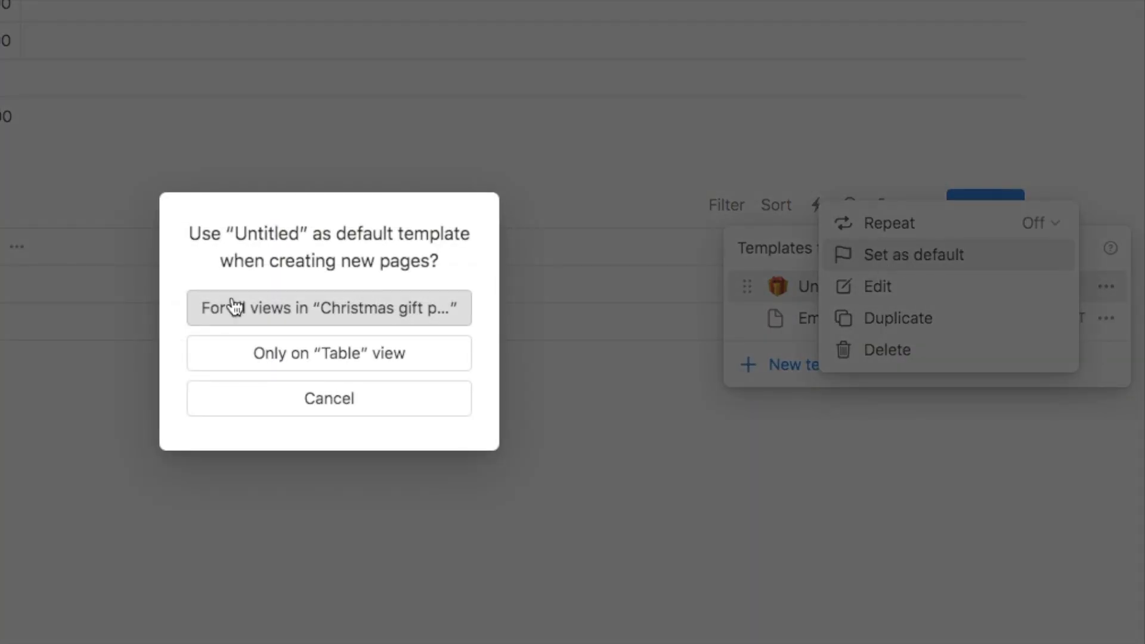
pyautogui.click(289, 310)
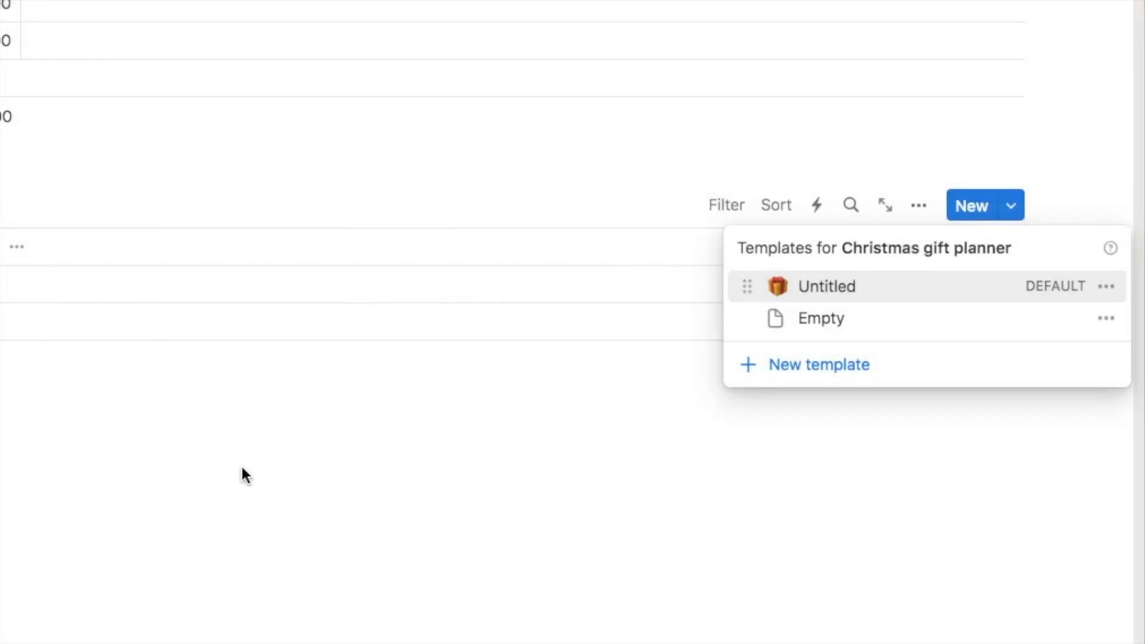
pyautogui.click(245, 475)
# Step: Delete the blank row from the Christmas gift planner table and add a new entry named AirPods
pyautogui.click(114, 300)
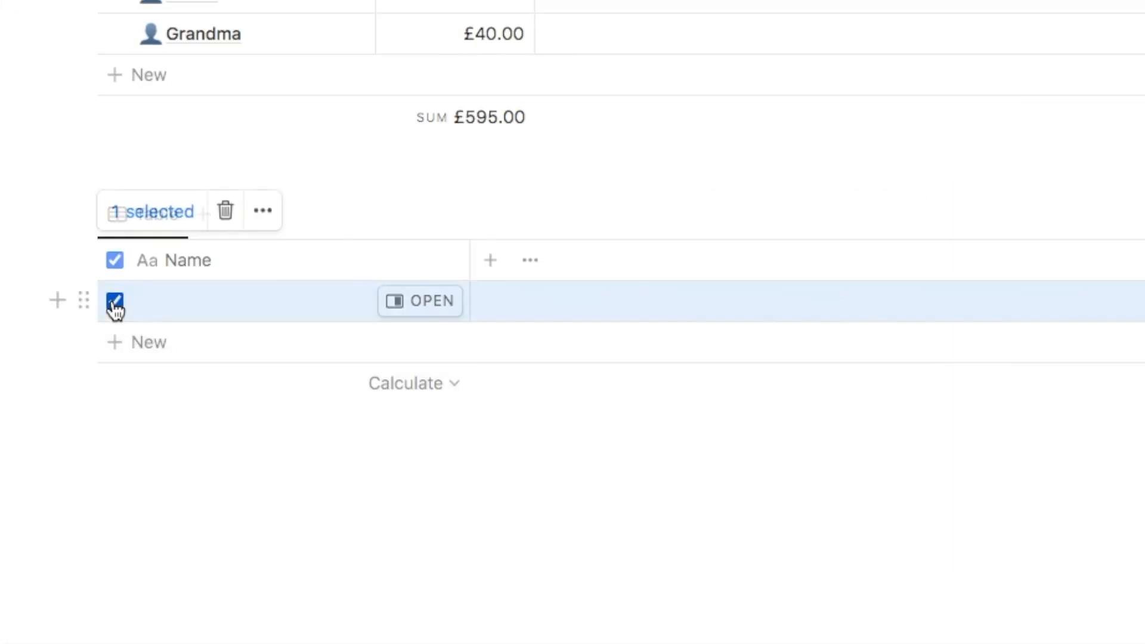
pyautogui.click(225, 211)
pyautogui.click(140, 345)
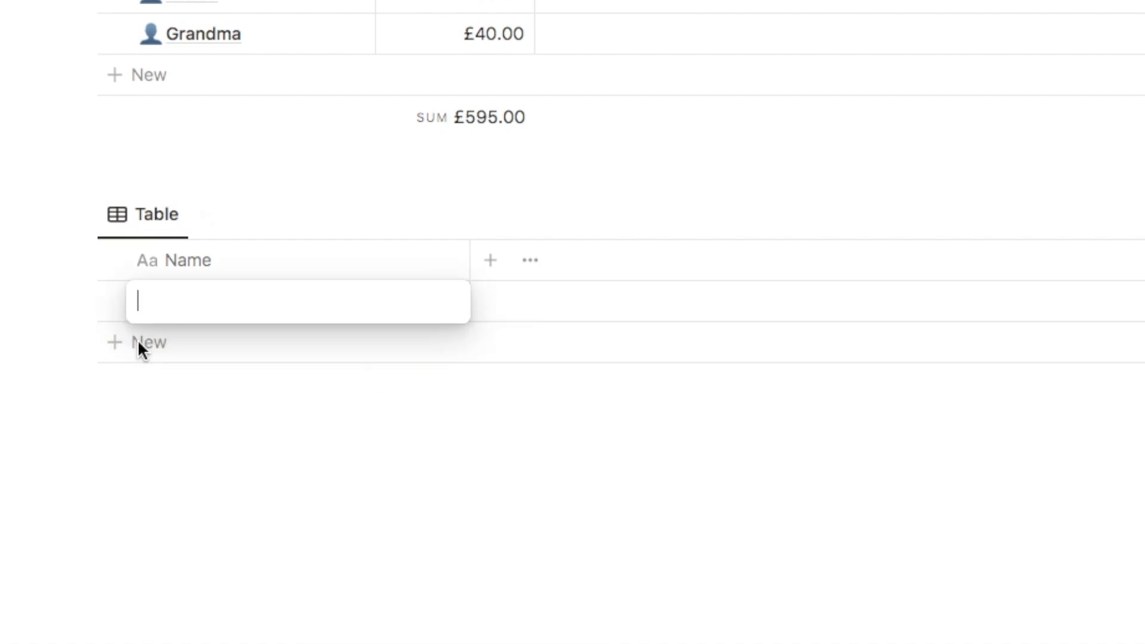
pyautogui.write('AirPods')
pyautogui.press('Return')
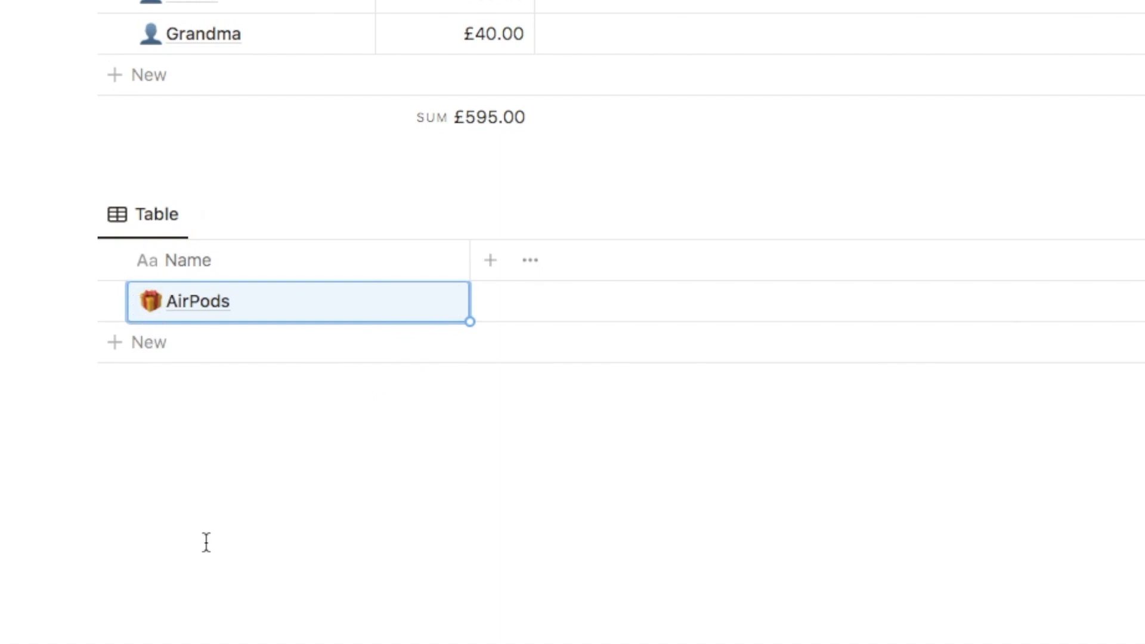
pyautogui.click(347, 482)
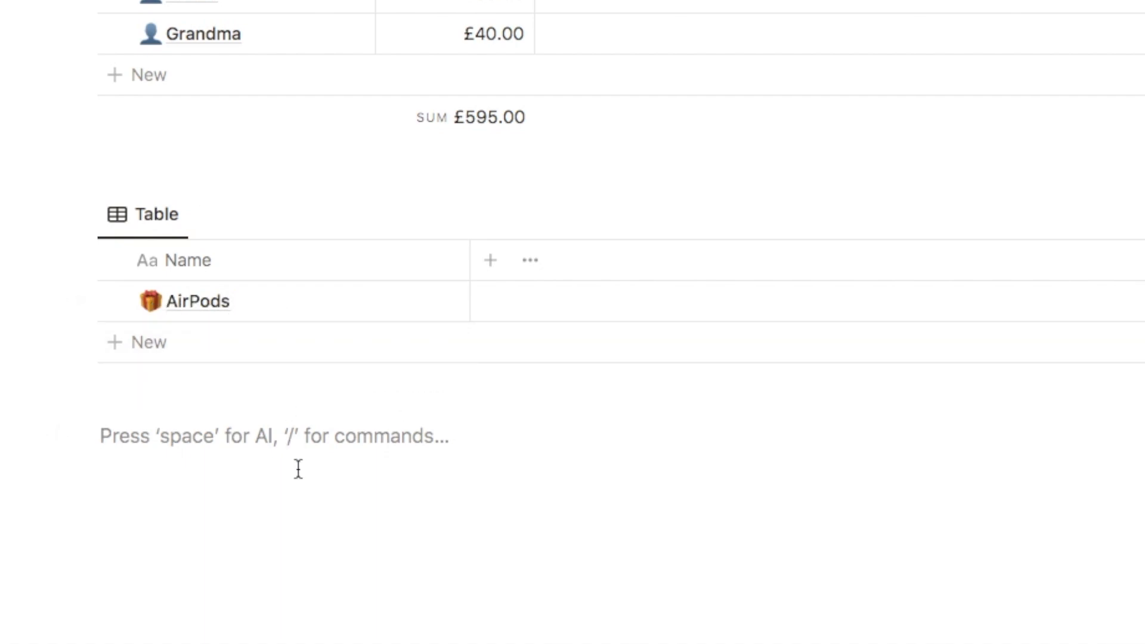
# Step: Add a Number property named Price to the Christmas gift planner table, using the Pound number format
pyautogui.click(488, 263)
pyautogui.write('number')
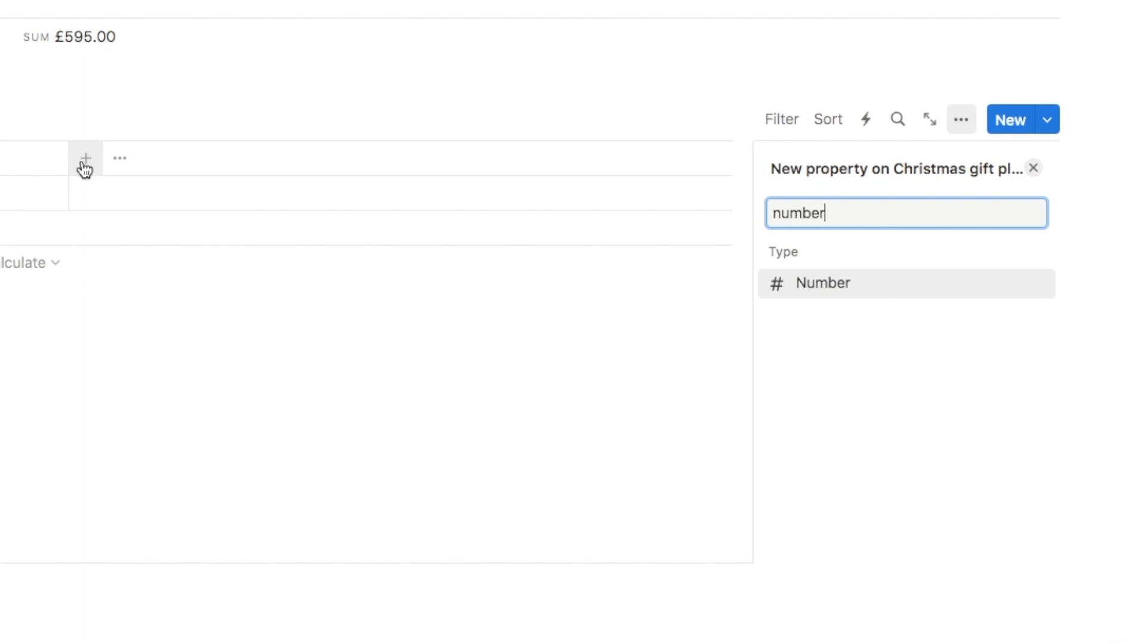
pyautogui.click(825, 285)
pyautogui.write('Price')
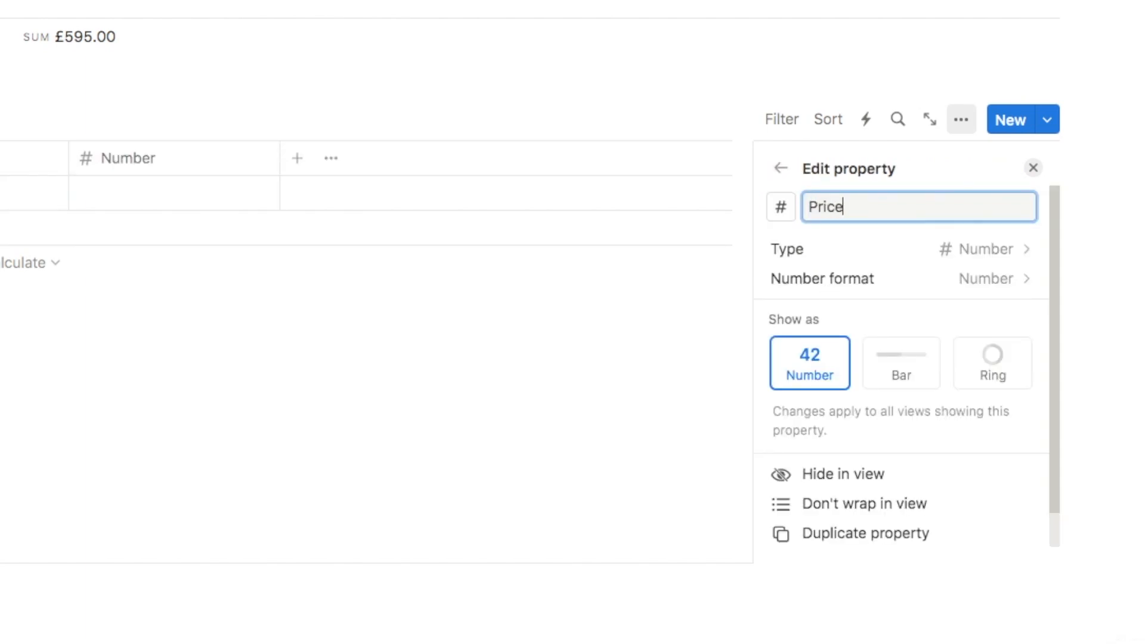
pyautogui.click(833, 285)
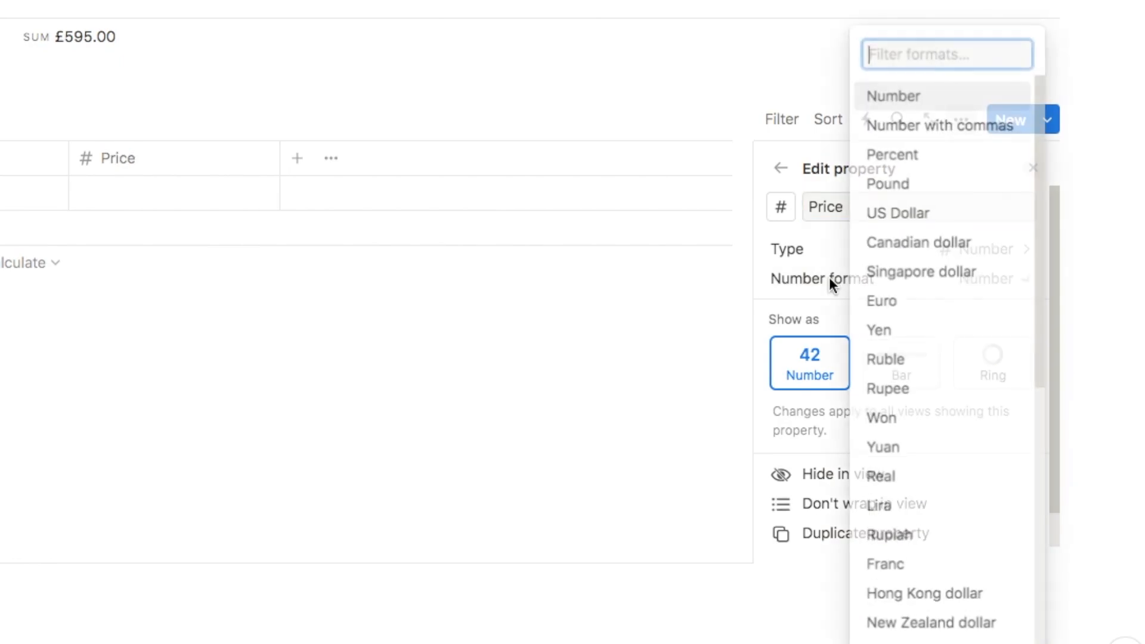
pyautogui.click(927, 192)
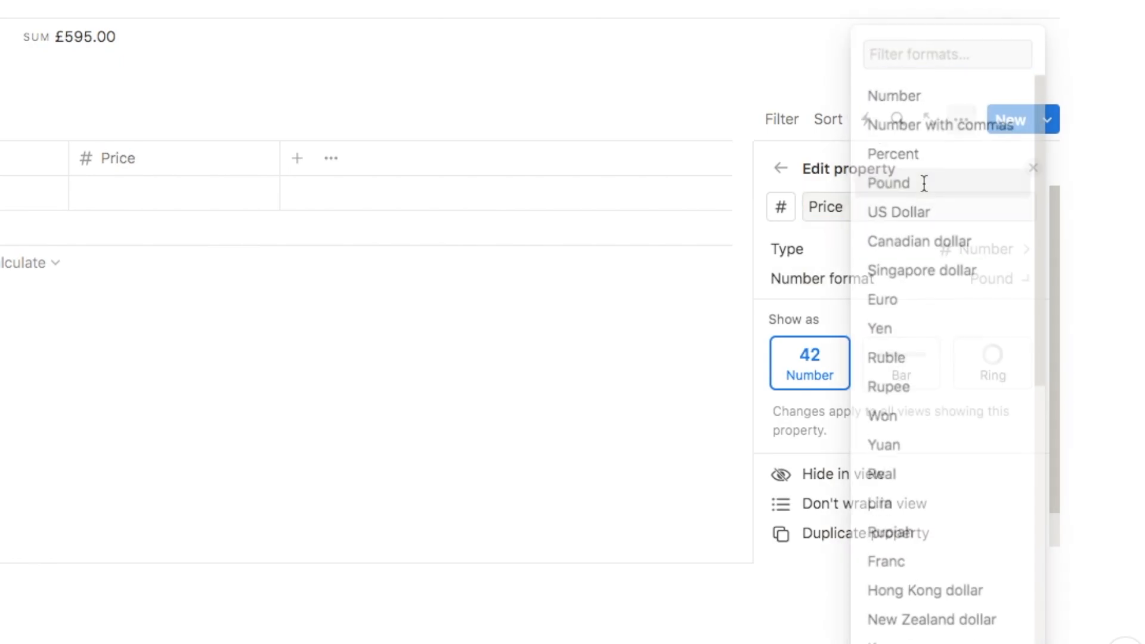
pyautogui.click(1033, 175)
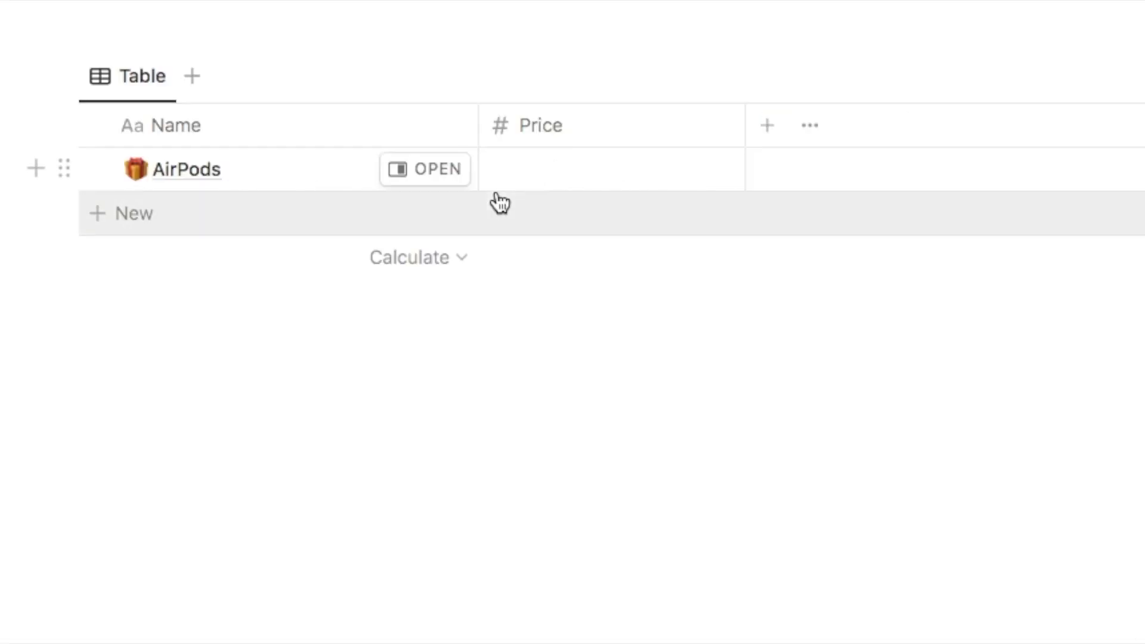
# Step: Enter a price of £129.00 for AirPods and narrow the Price and Name columns
pyautogui.click(537, 170)
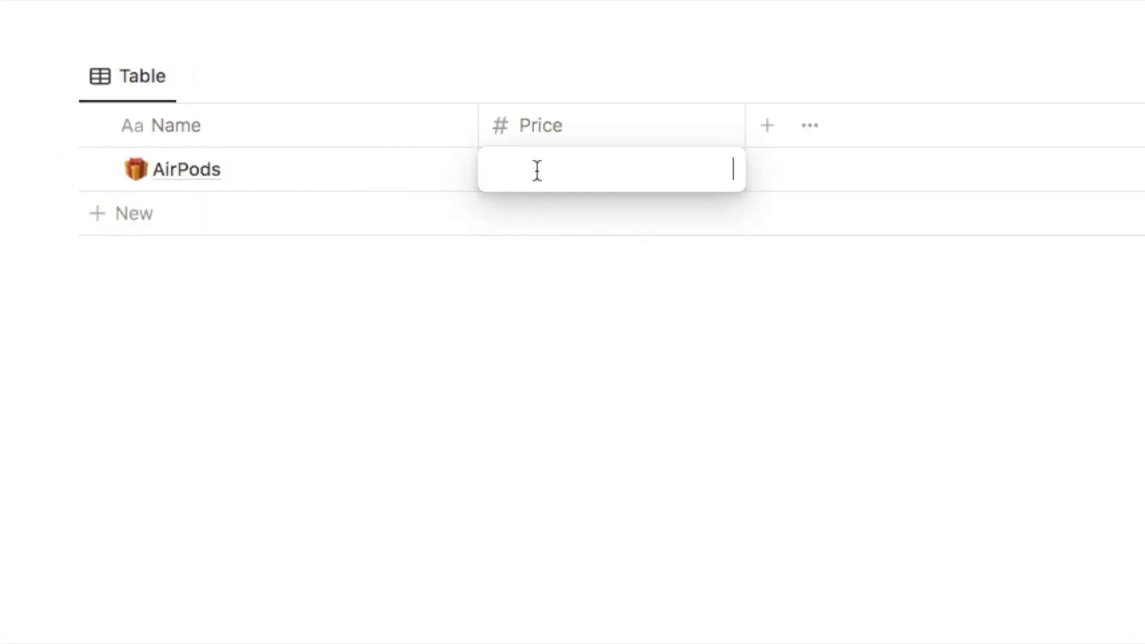
pyautogui.press('Return')
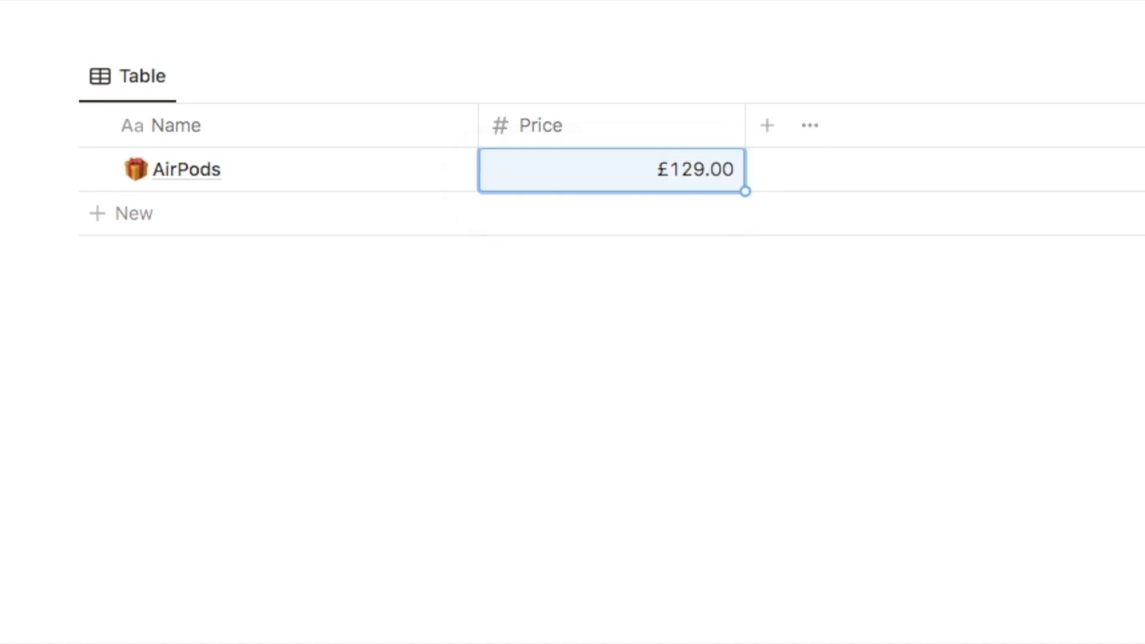
pyautogui.moveTo(745, 127); pyautogui.dragTo(644, 123)
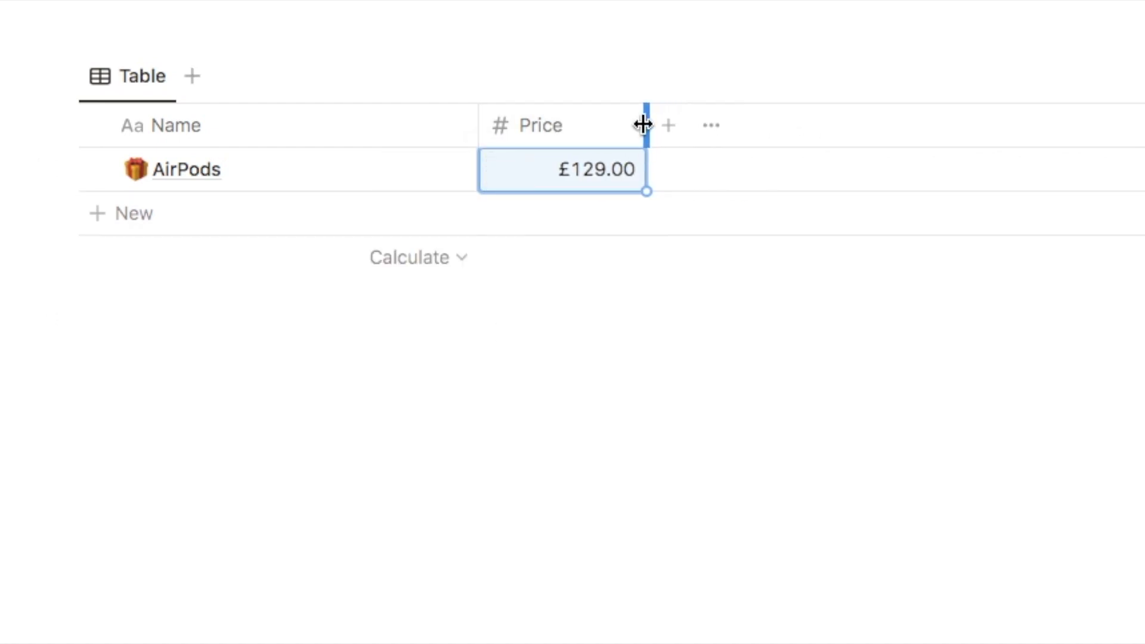
pyautogui.click(216, 368)
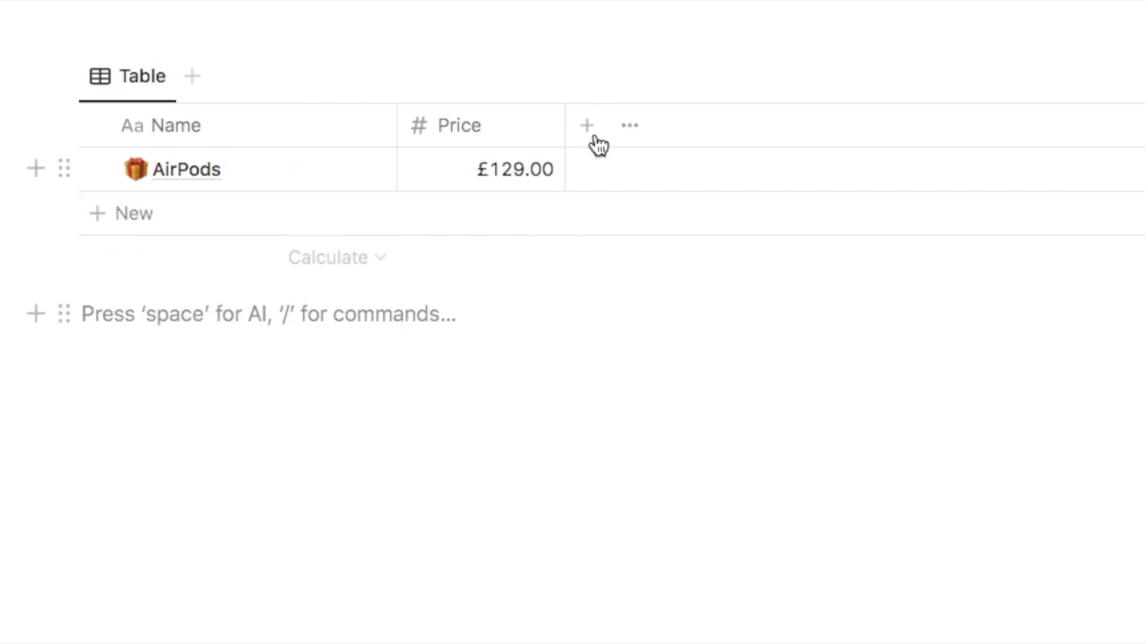
# Step: Add a URL property to the Christmas gift planner table, keeping URL as its name
pyautogui.click(587, 131)
pyautogui.write('url')
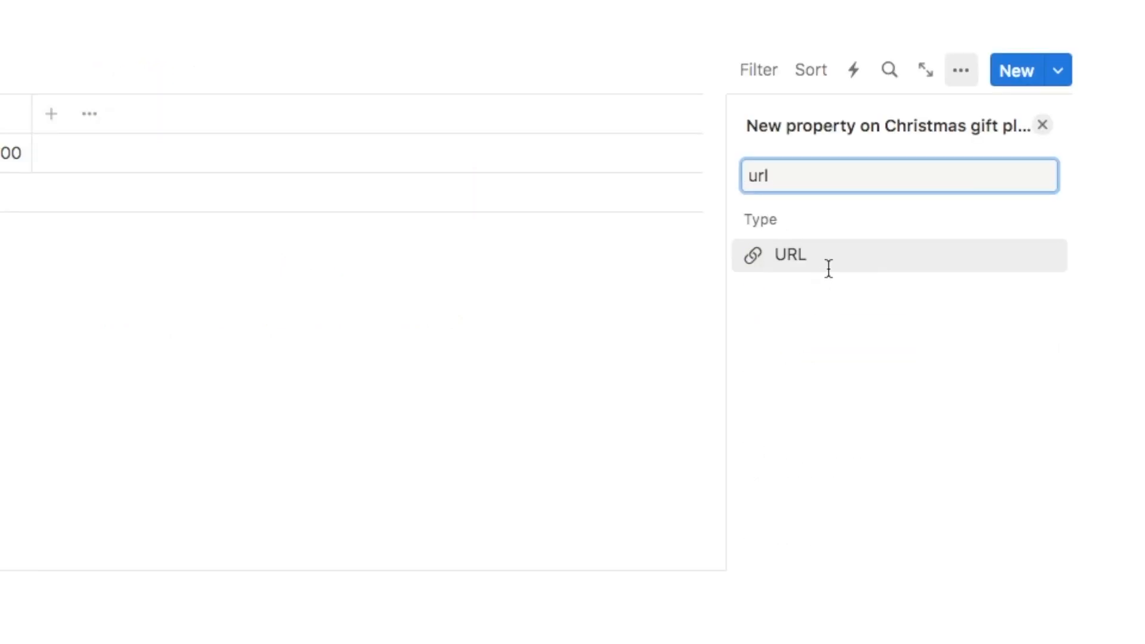
pyautogui.click(786, 262)
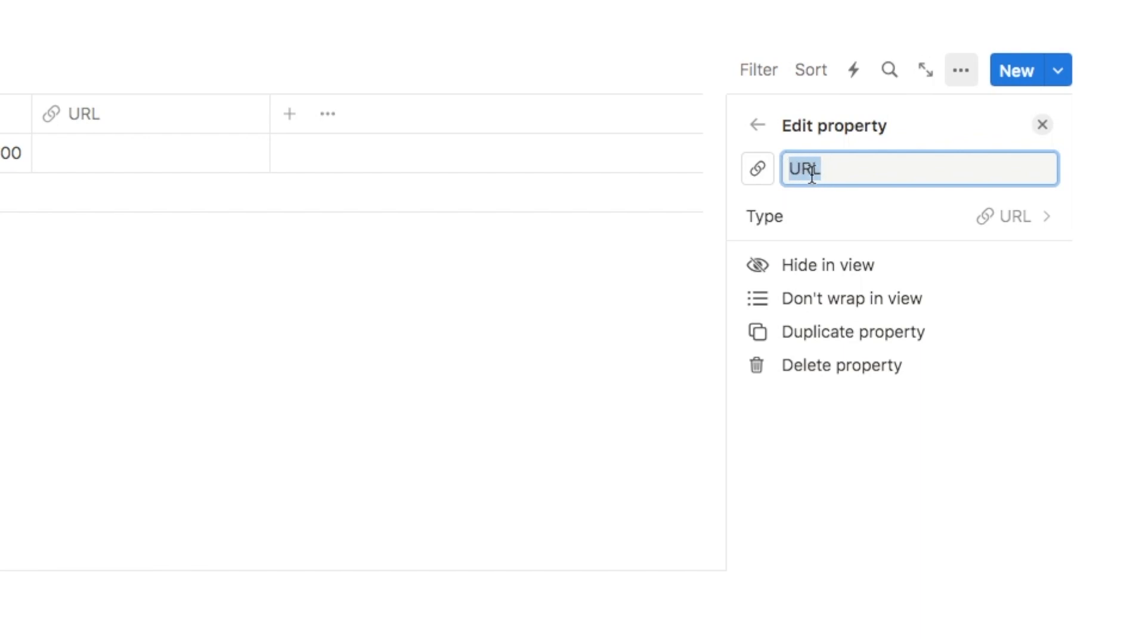
pyautogui.click(1042, 125)
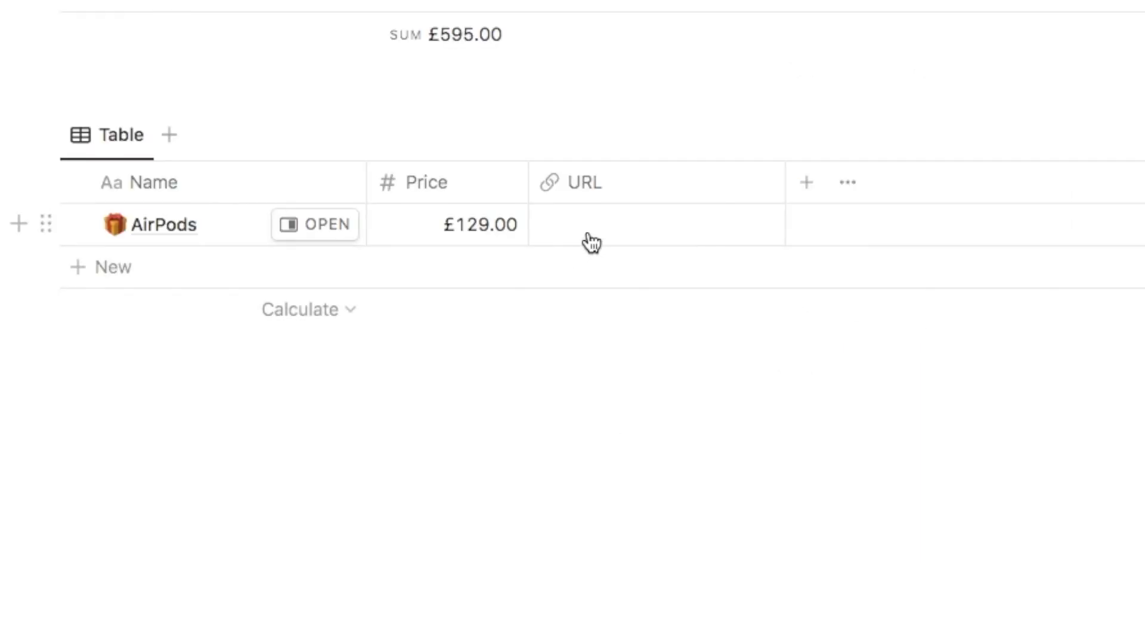
pyautogui.click(592, 242)
pyautogui.write('https://www.amazon.co.uk/Apple-Airpods-Charging-latest-Model/dp/B07PZR3PVB')
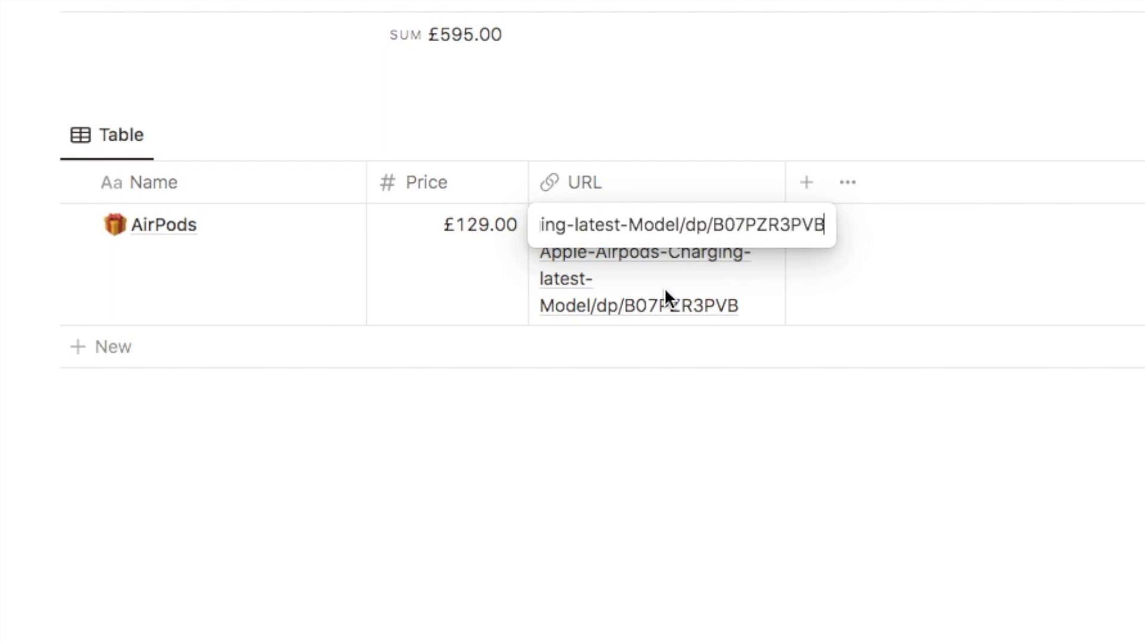
pyautogui.press('Return')
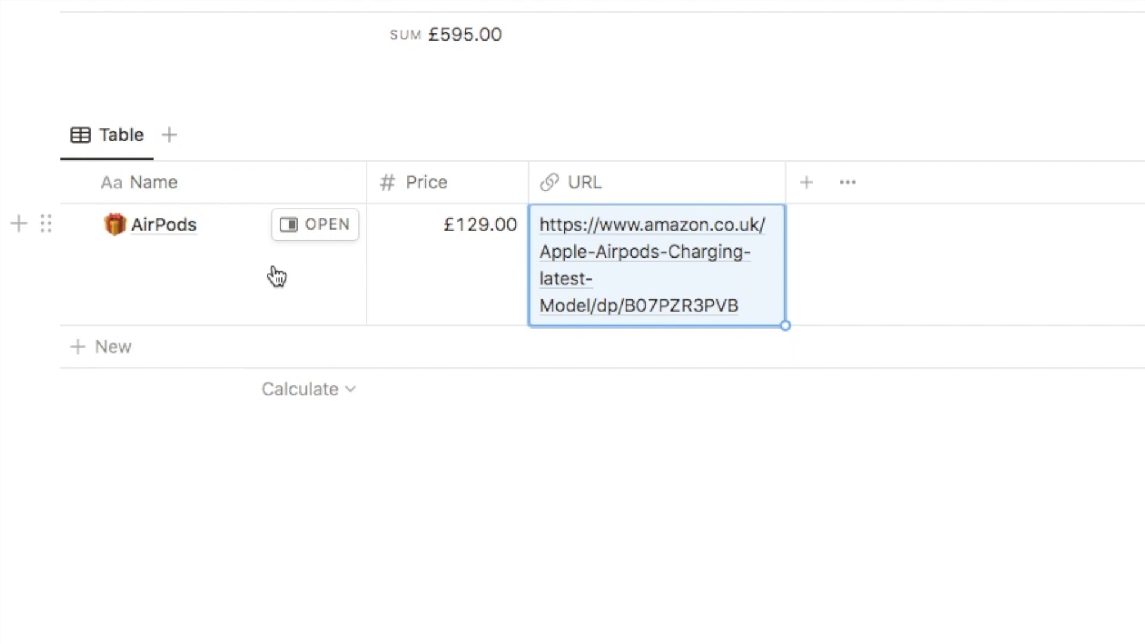
pyautogui.click(592, 424)
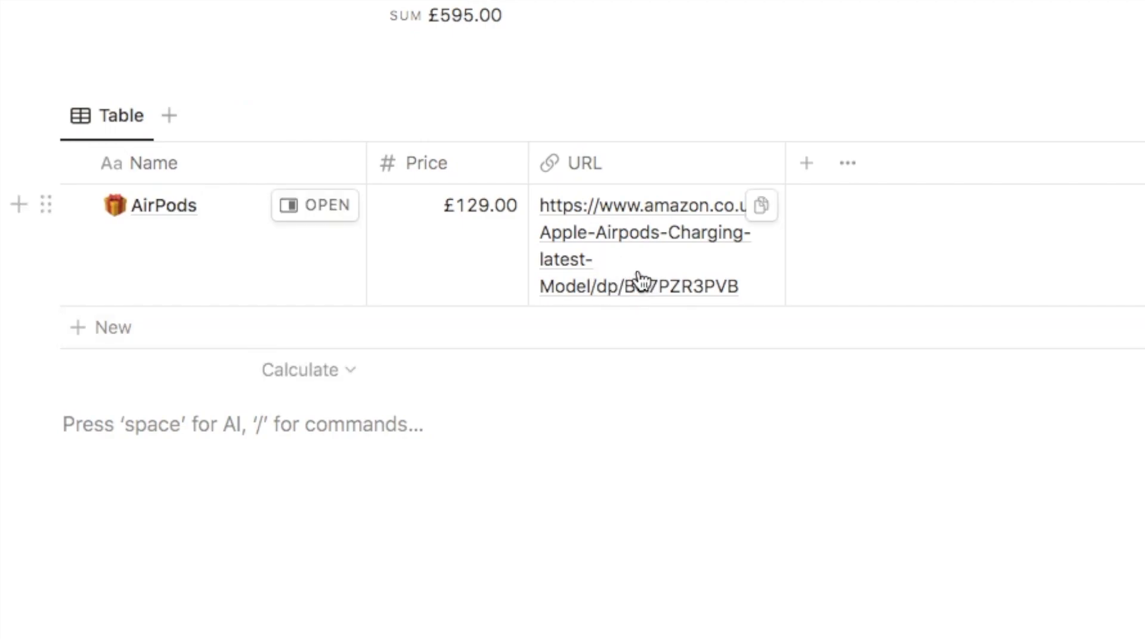
# Step: Turn off column wrapping for the URL property in the Christmas gift planner table
pyautogui.click(597, 167)
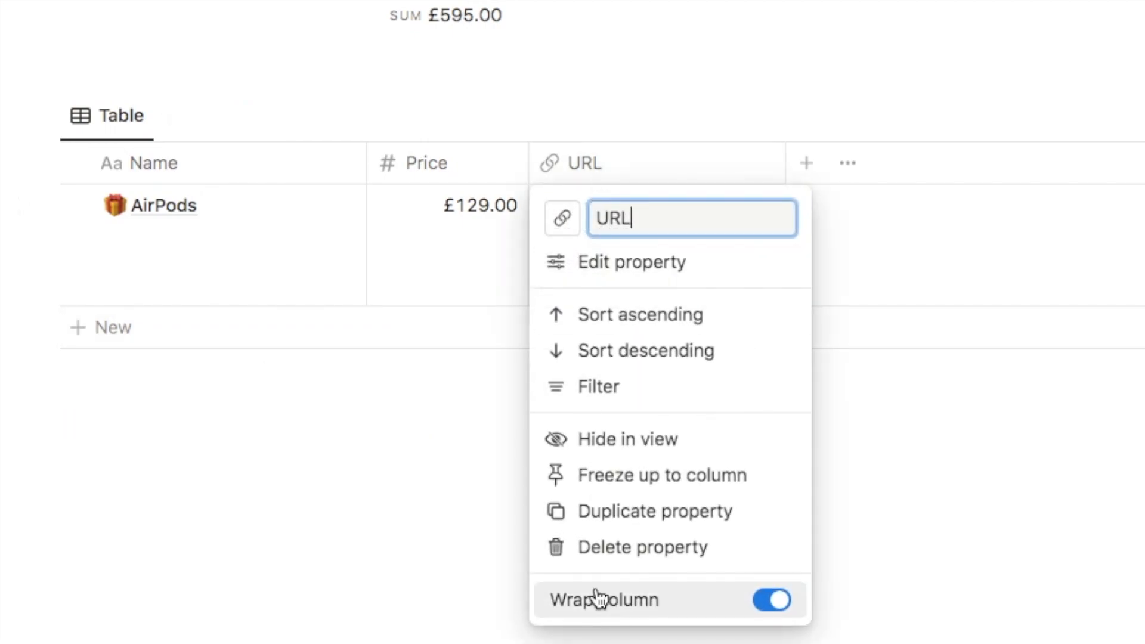
pyautogui.click(778, 602)
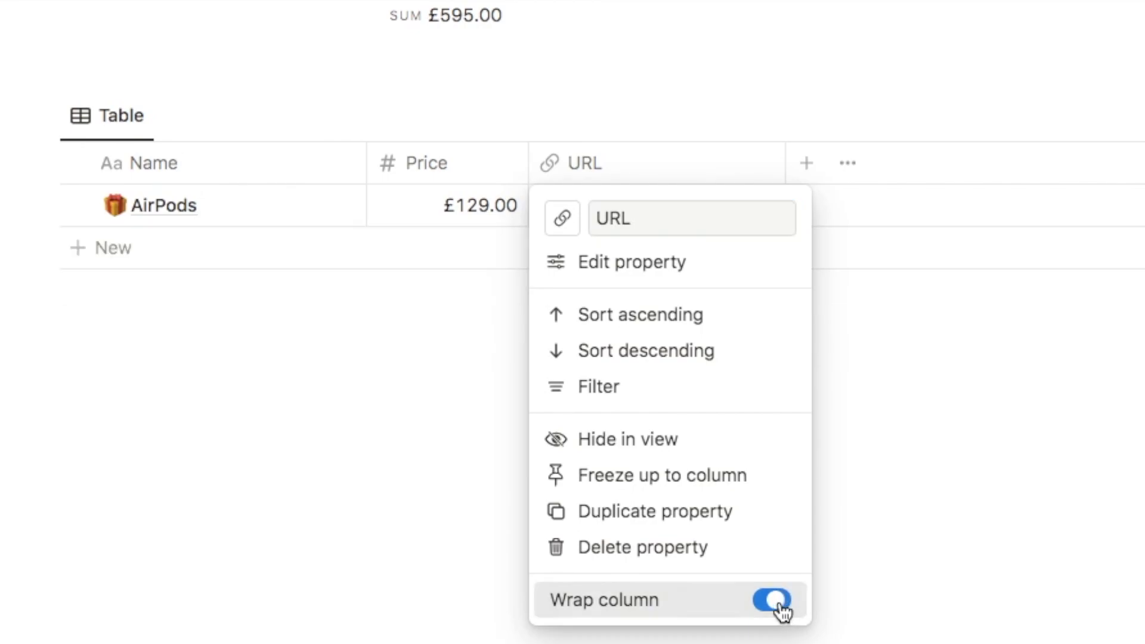
pyautogui.press('Escape')
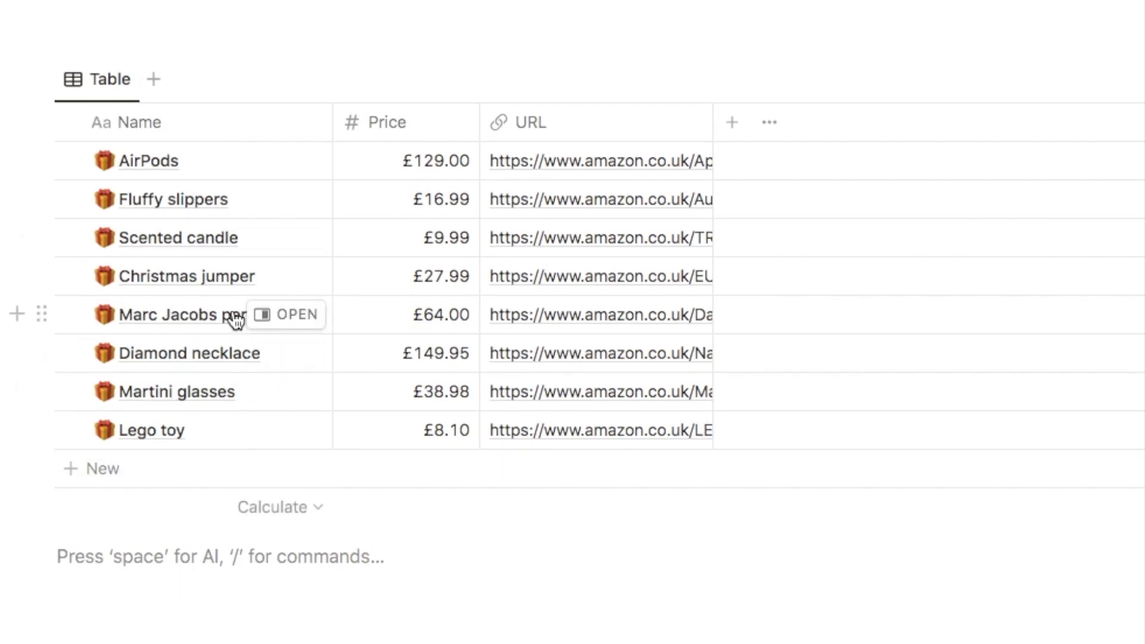
# Step: Add a relation property to the Christmas gift planner table linked to Family & Friends 1, with the relation also shown on Family & Friends 1
pyautogui.scroll(5, 206, 422)
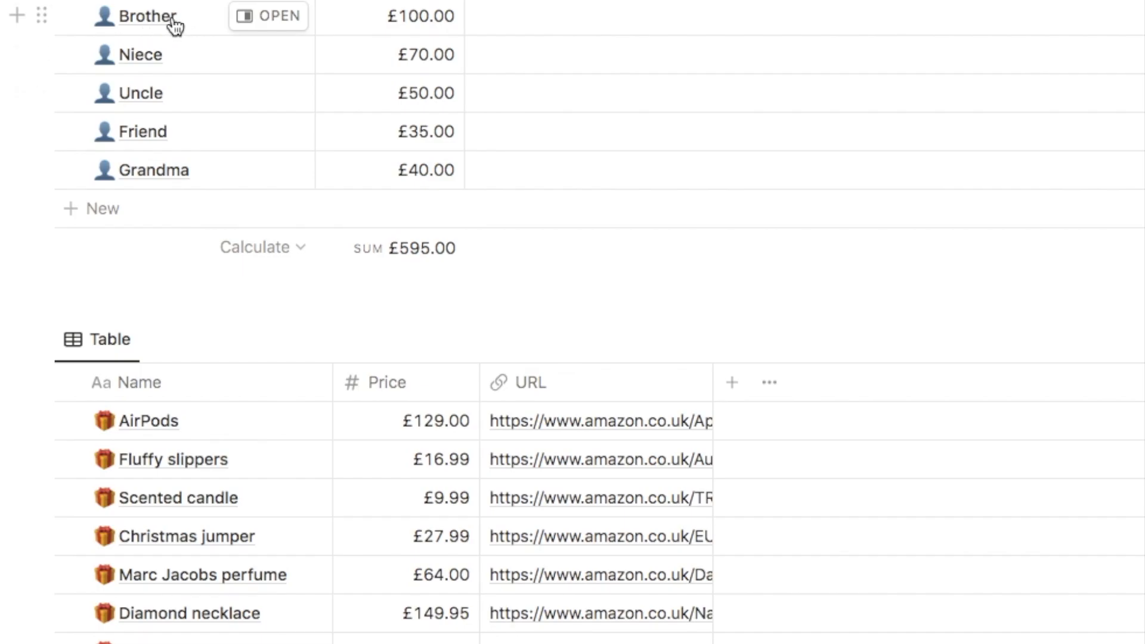
pyautogui.scroll(-1, 270, 338)
pyautogui.scroll(-2, 270, 338)
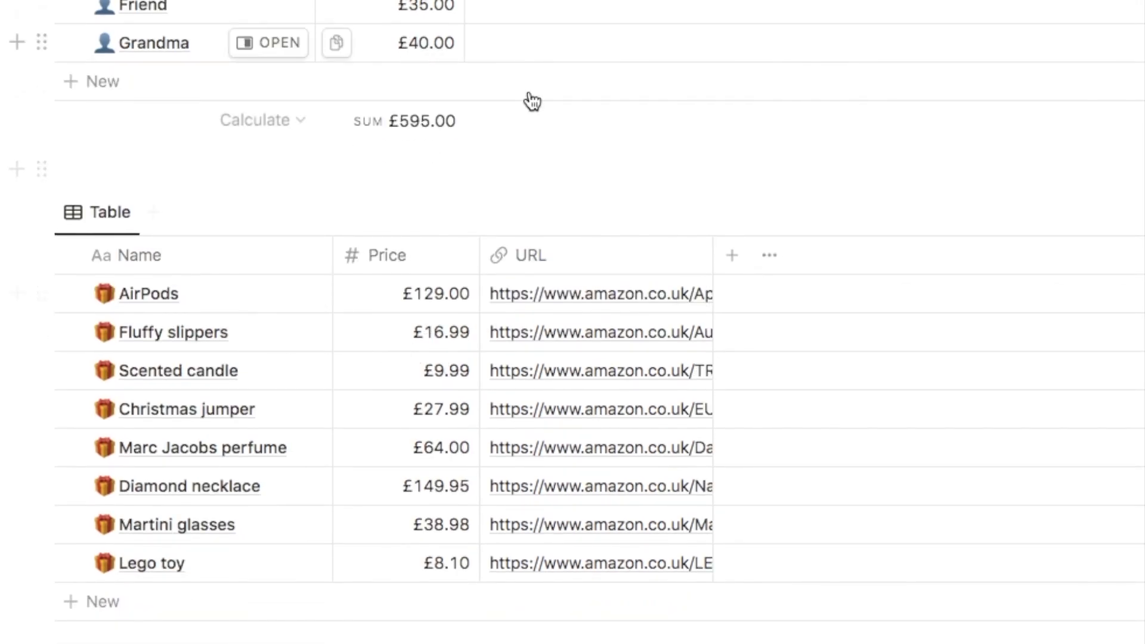
pyautogui.scroll(-1, 603, 322)
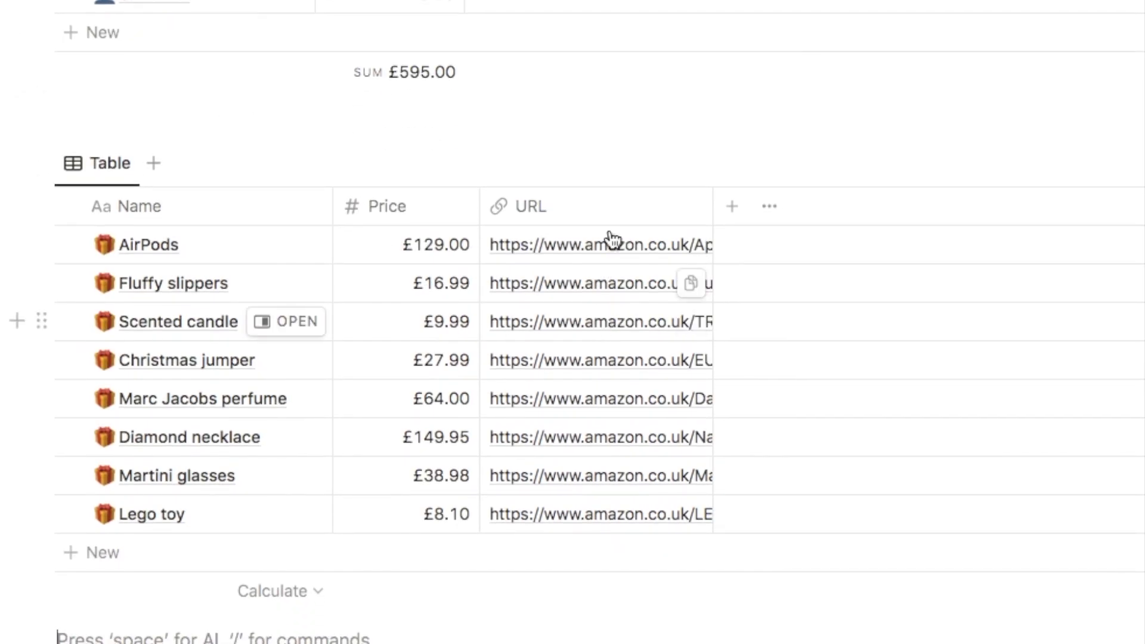
pyautogui.click(738, 220)
pyautogui.write('relat')
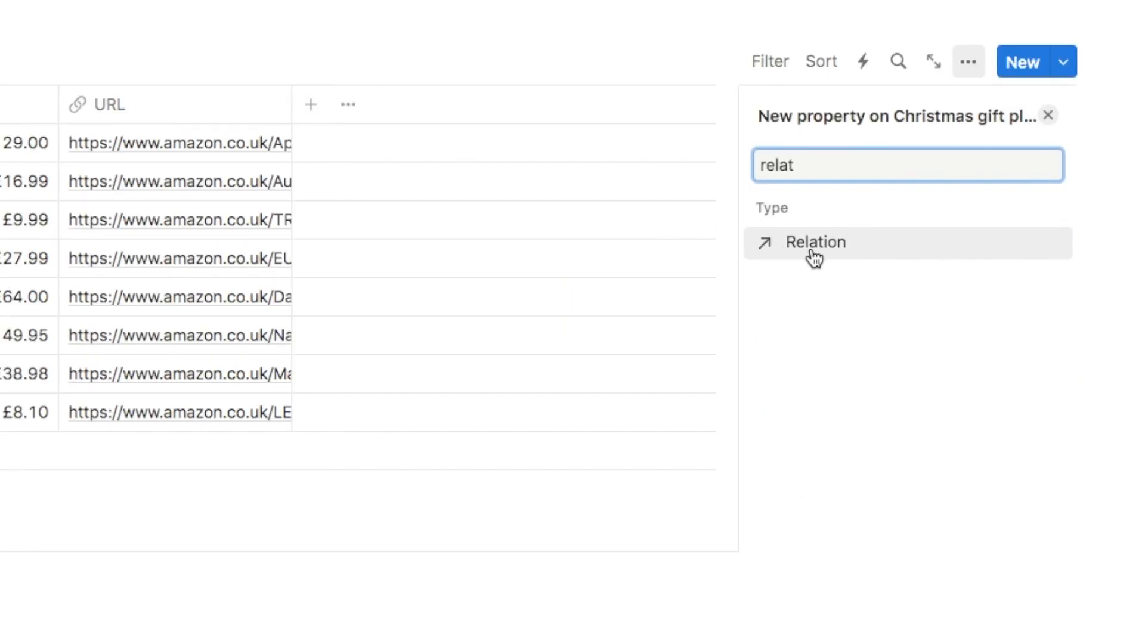
pyautogui.click(818, 256)
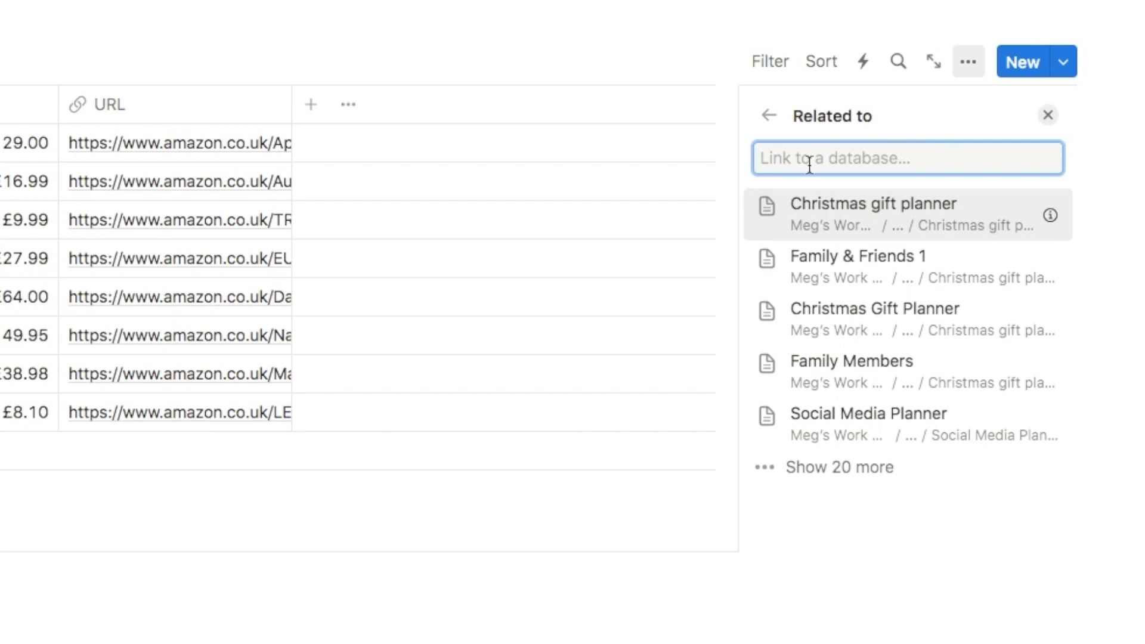
pyautogui.click(850, 274)
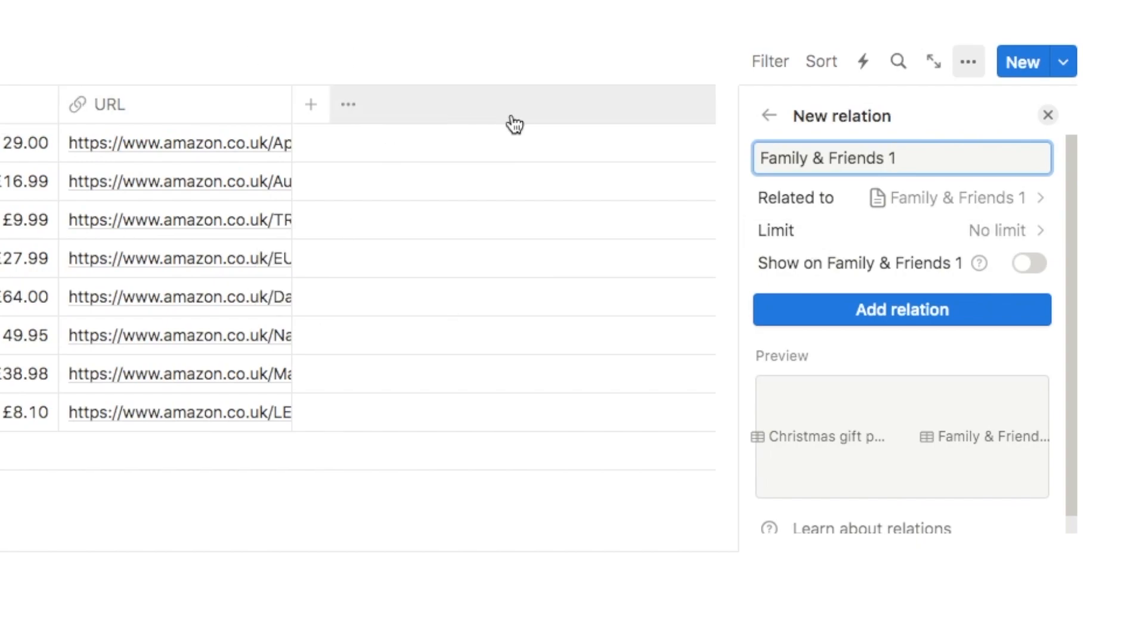
pyautogui.click(1032, 265)
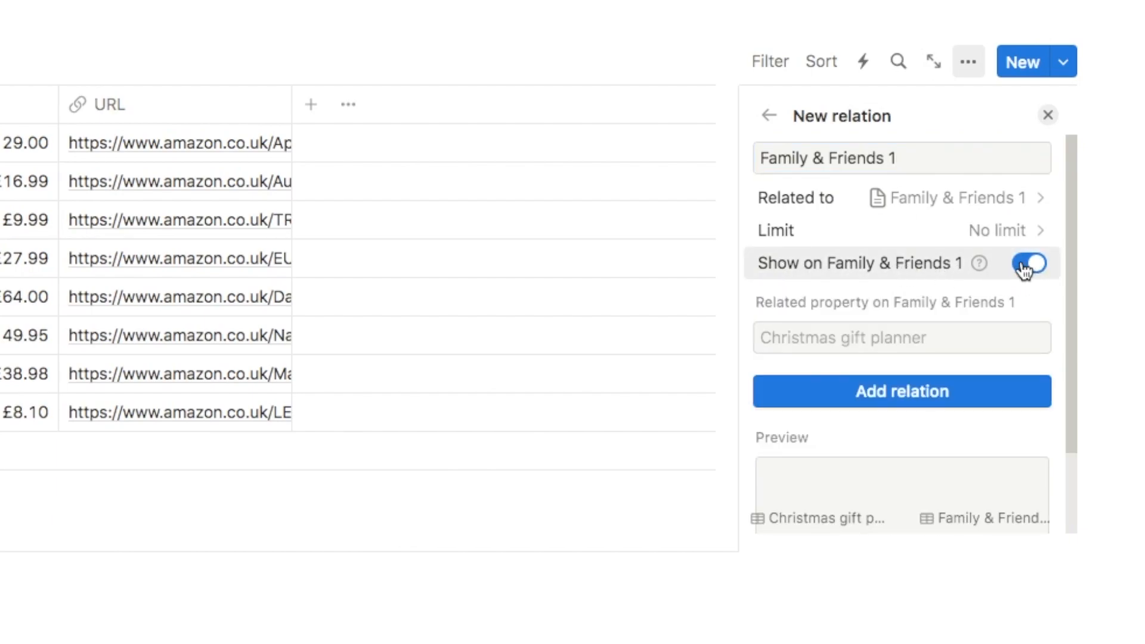
pyautogui.click(892, 400)
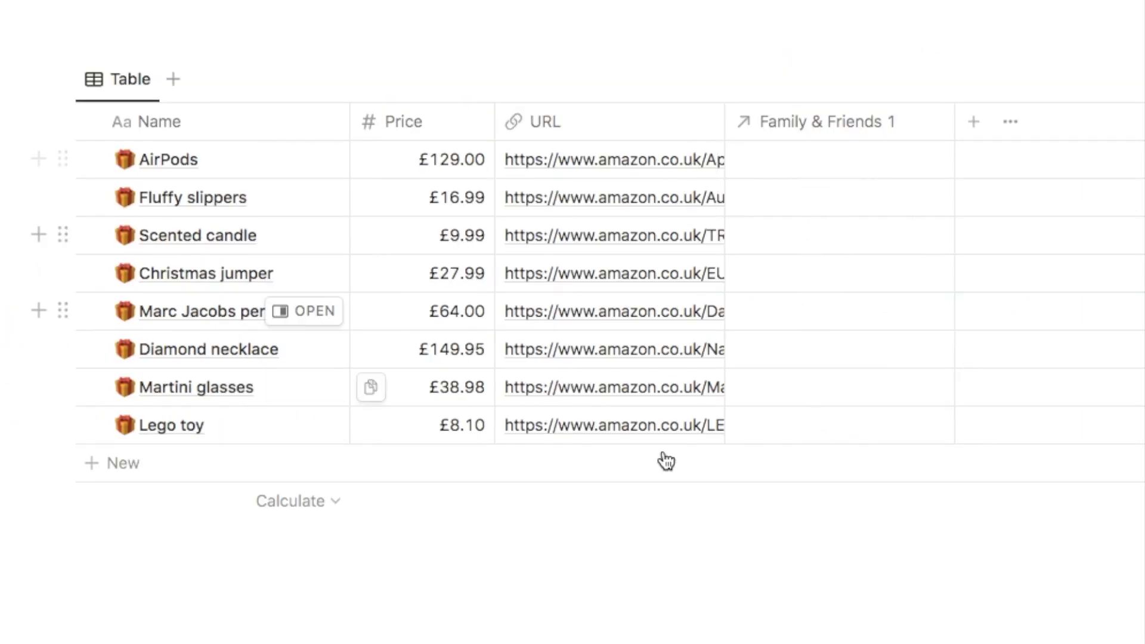
# Step: Rename the Family & Friends 1 relation property in the gift table as Person
pyautogui.scroll(3, 800, 278)
pyautogui.scroll(3, 799, 271)
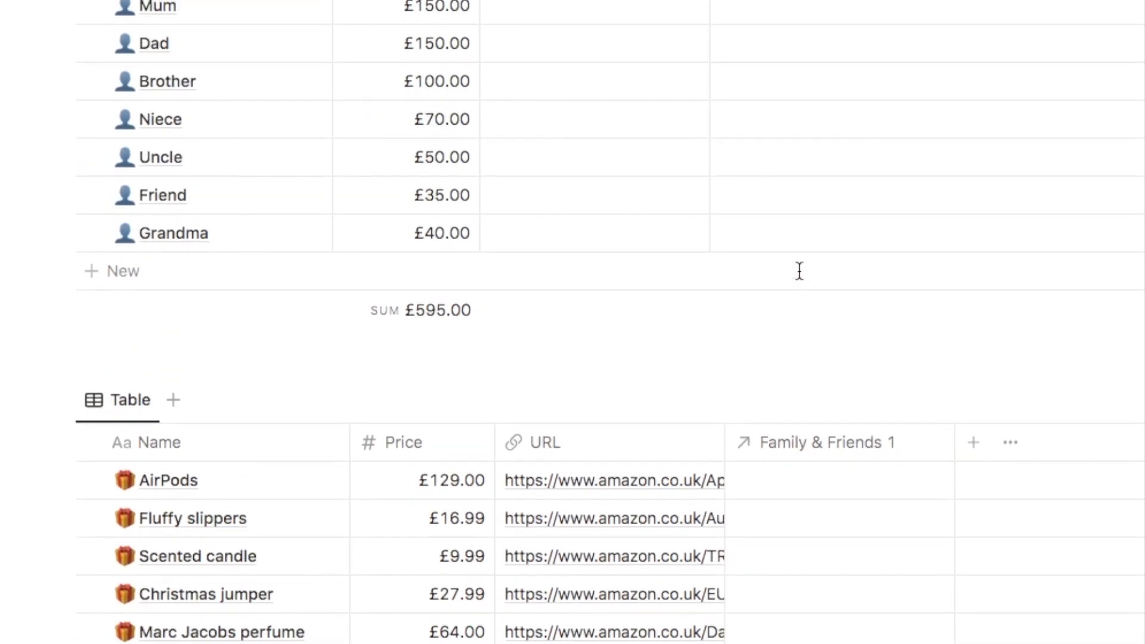
pyautogui.scroll(2, 794, 269)
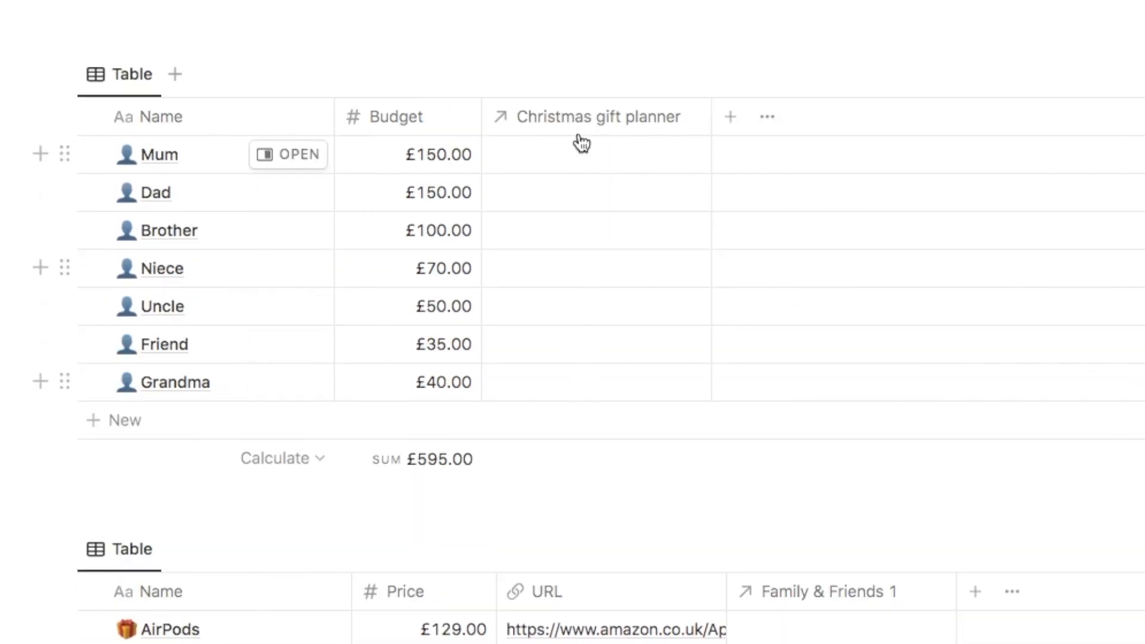
pyautogui.scroll(-2, 583, 304)
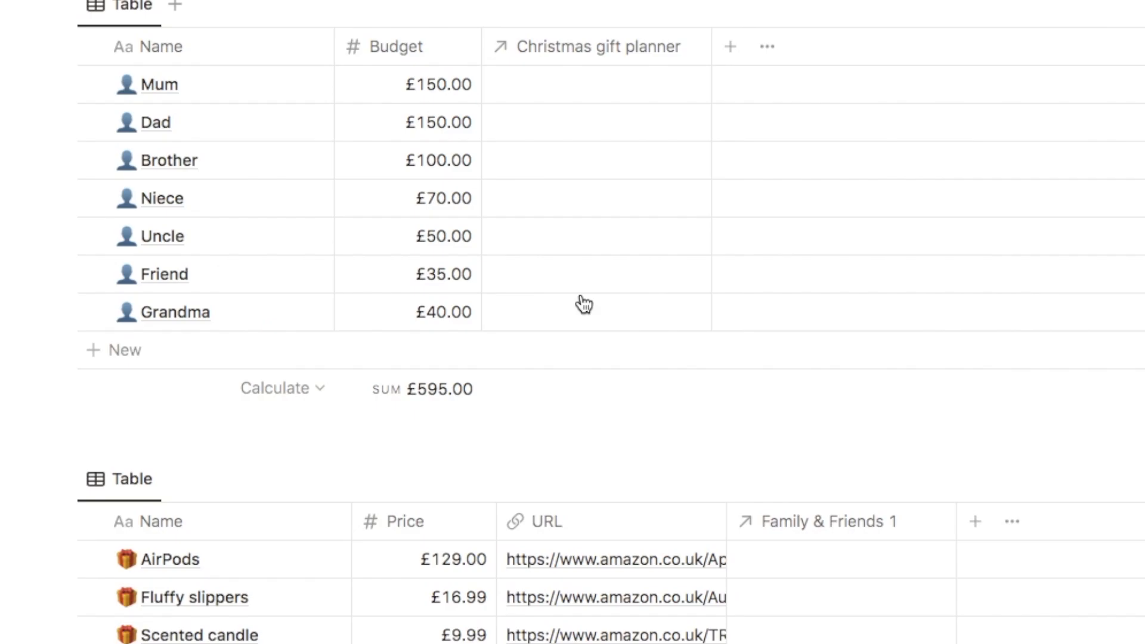
pyautogui.scroll(-5, 584, 305)
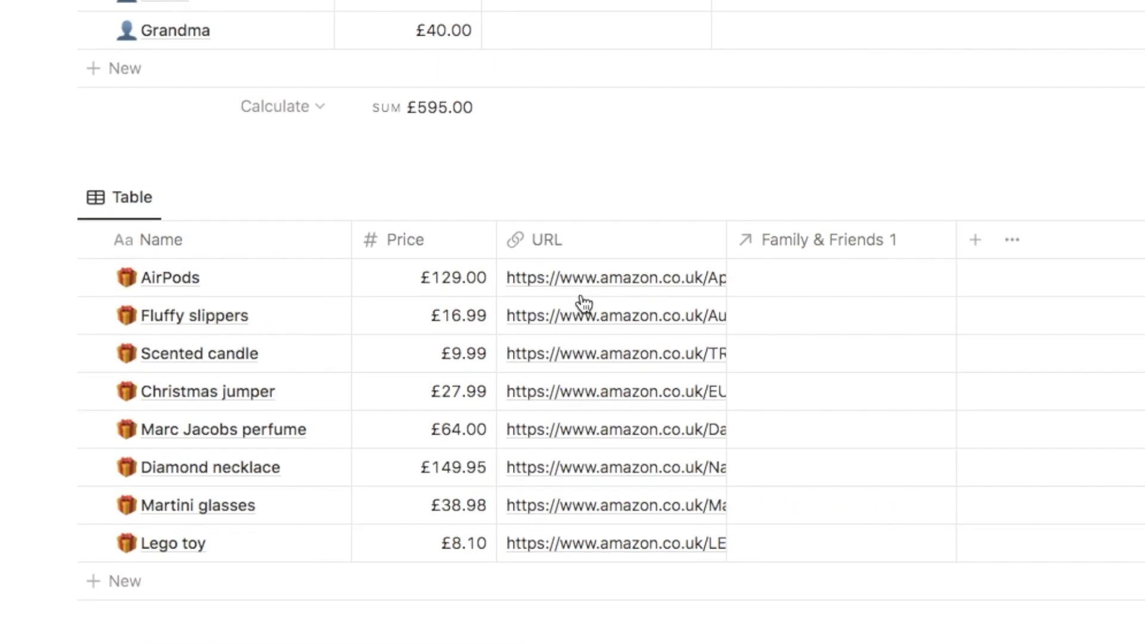
pyautogui.click(805, 250)
pyautogui.moveTo(923, 291); pyautogui.dragTo(783, 291)
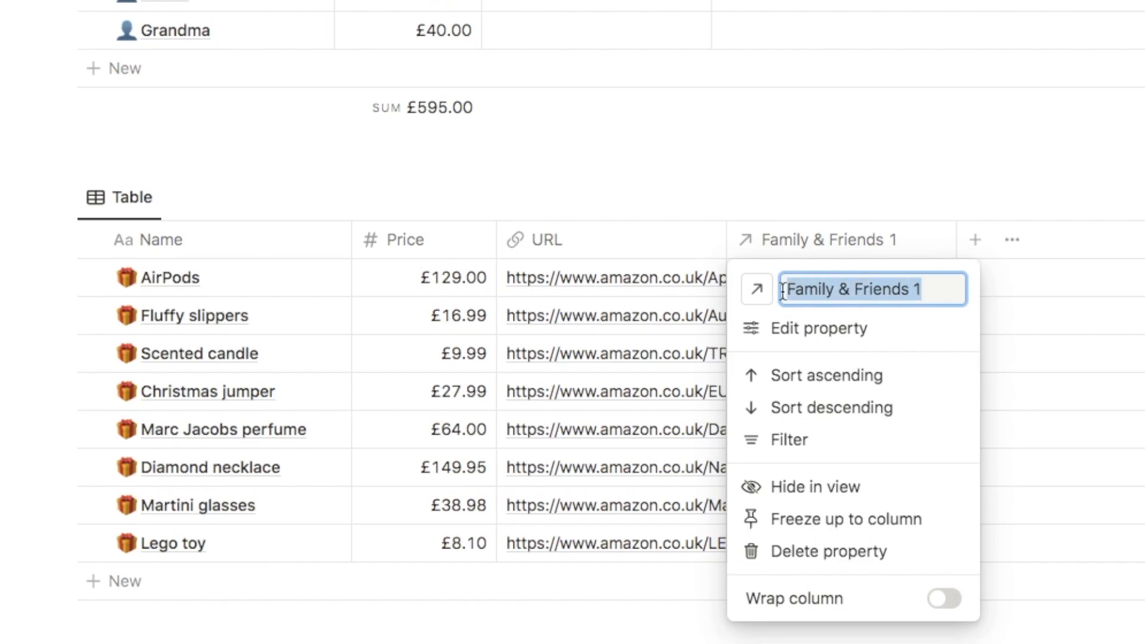
pyautogui.write('Person')
pyautogui.press('Return')
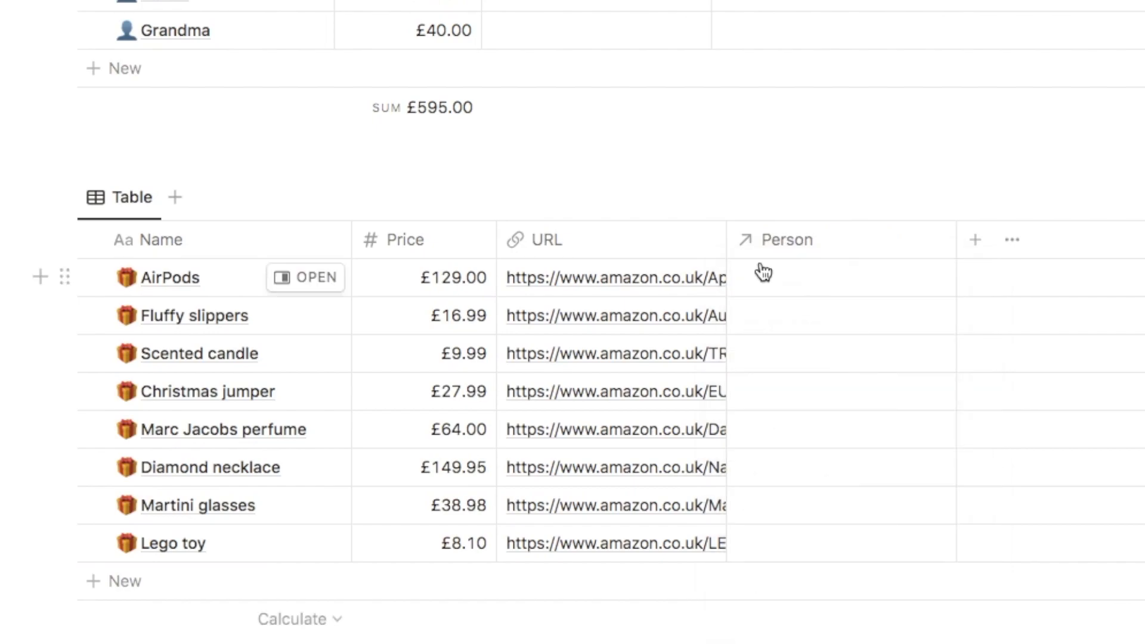
# Step: Link AirPods to Brother in the Person property of the gift table
pyautogui.scroll(-1, 709, 340)
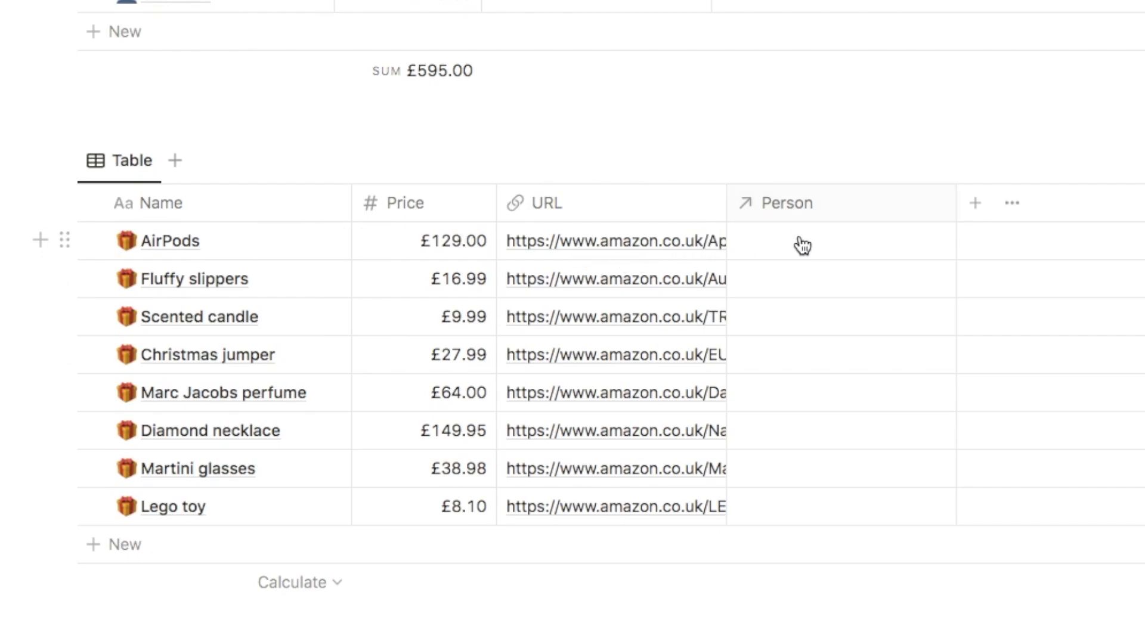
pyautogui.click(818, 240)
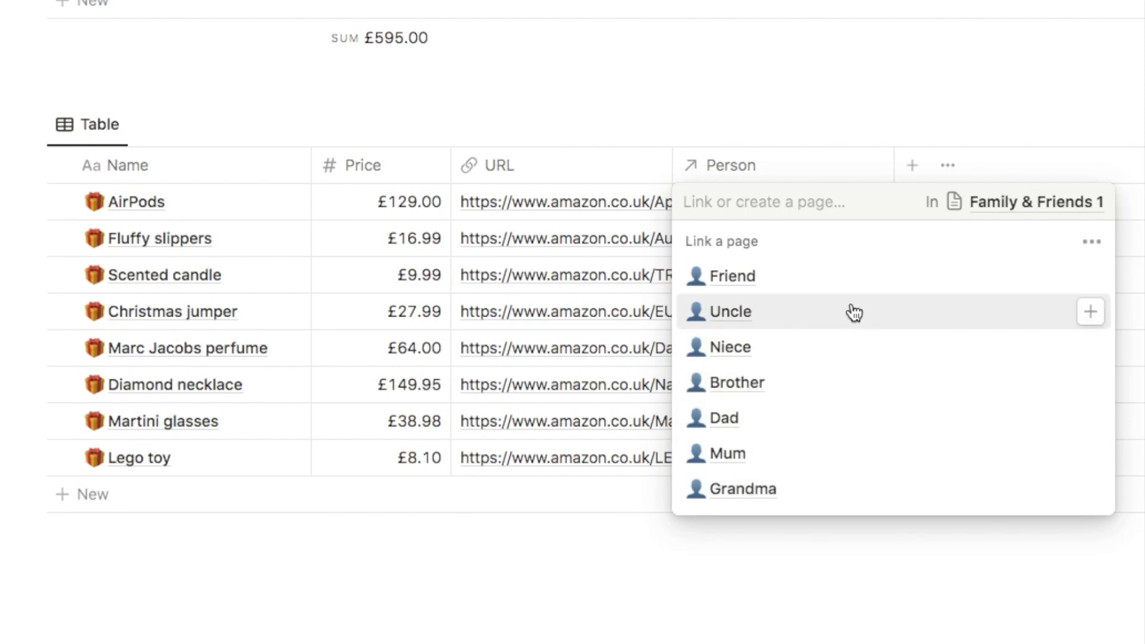
pyautogui.click(761, 391)
pyautogui.press('Escape')
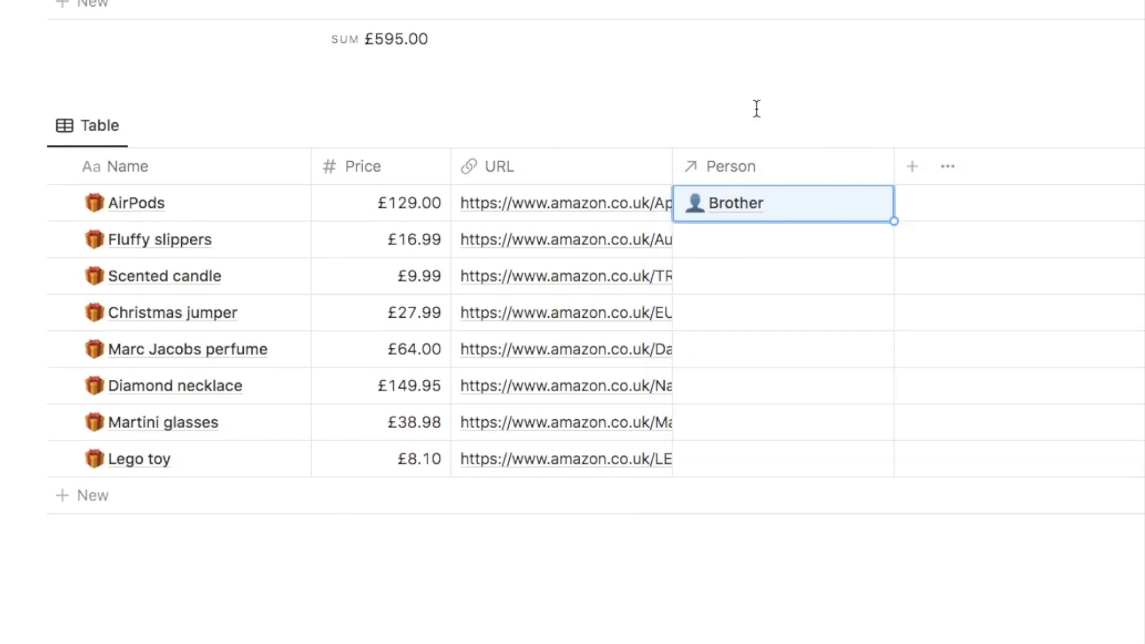
# Step: Rename the Christmas gift planner relation property in the Family & Friends table as Gifts
pyautogui.scroll(5, 741, 219)
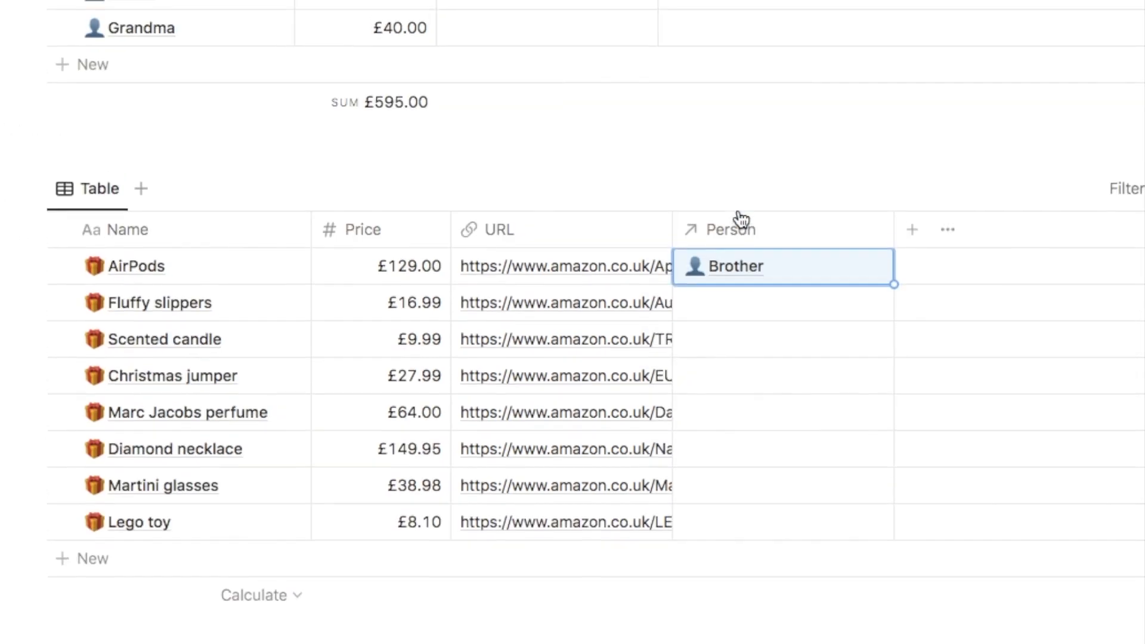
pyautogui.scroll(1, 738, 210)
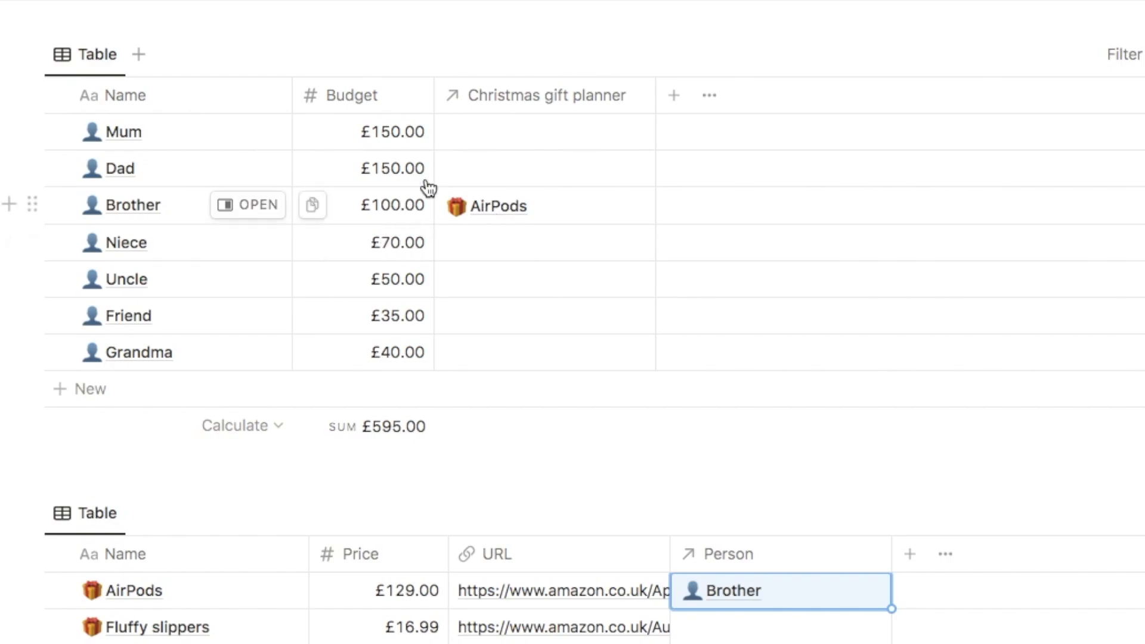
pyautogui.click(555, 98)
pyautogui.moveTo(653, 143); pyautogui.dragTo(487, 140)
pyautogui.write('Gift')
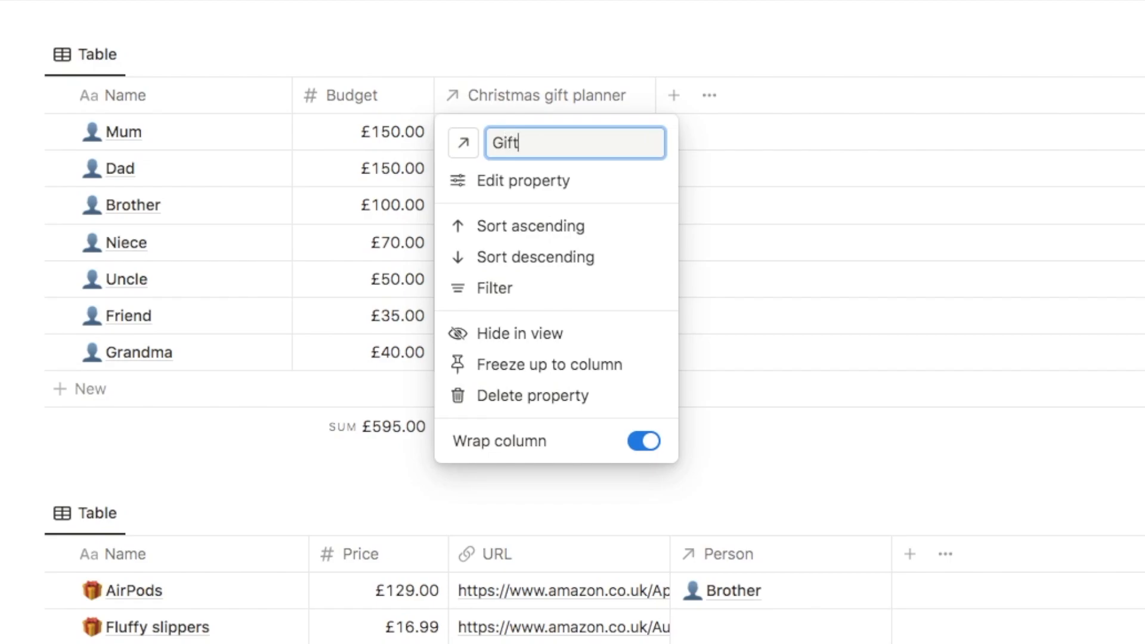
pyautogui.press('Return')
# Step: Link Fluffy slippers to Mum in the Person property of the gift table
pyautogui.scroll(-6, 740, 322)
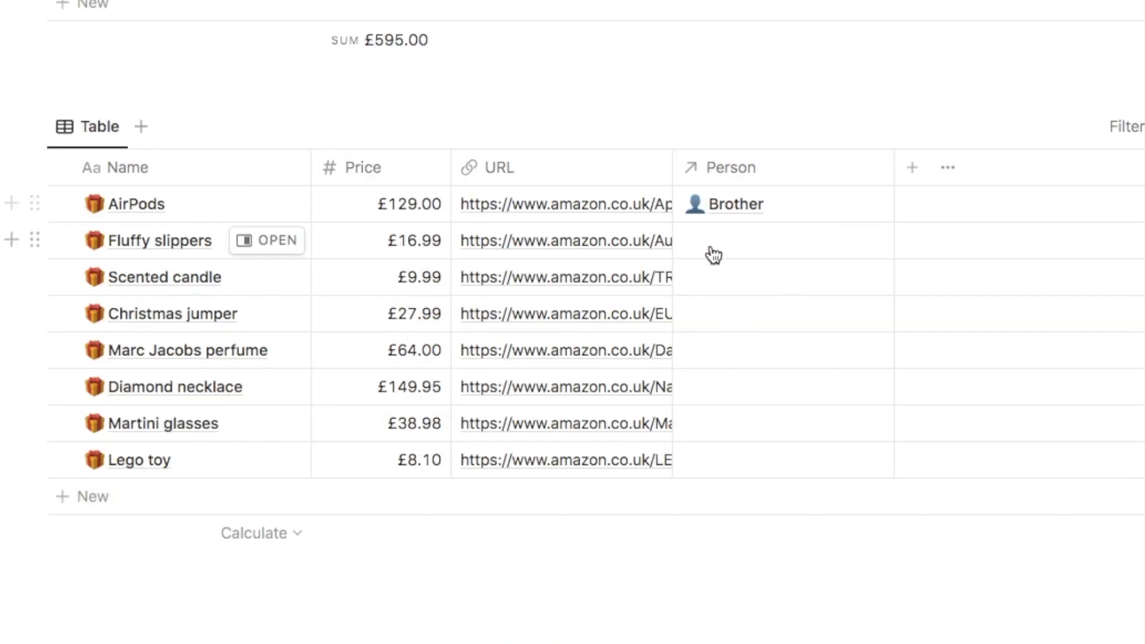
pyautogui.click(741, 243)
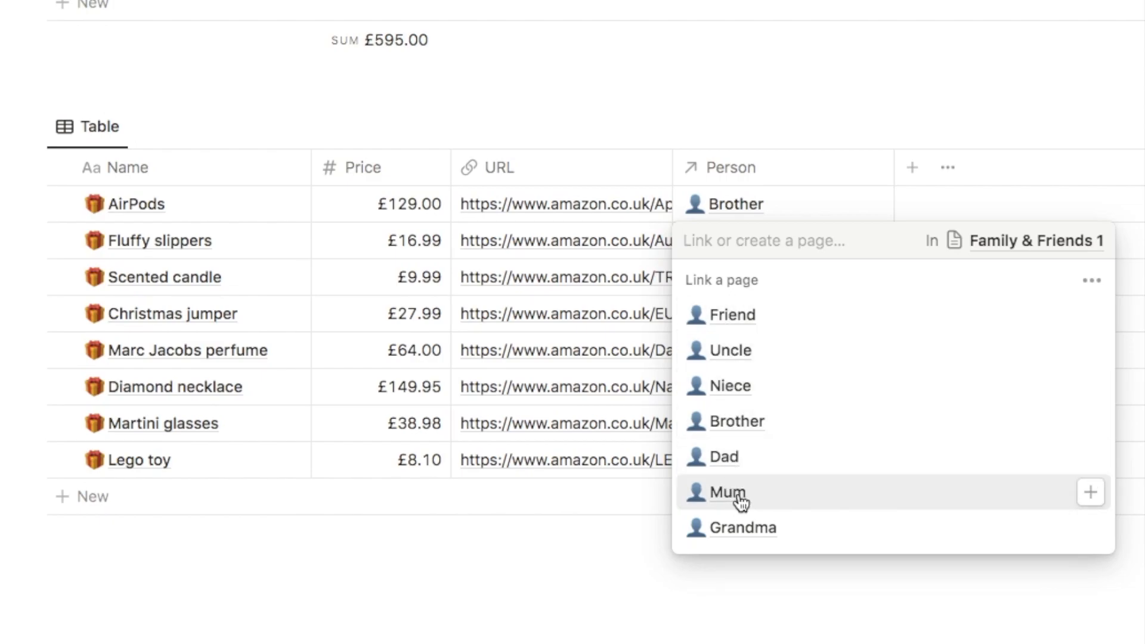
pyautogui.click(742, 503)
pyautogui.press('Escape')
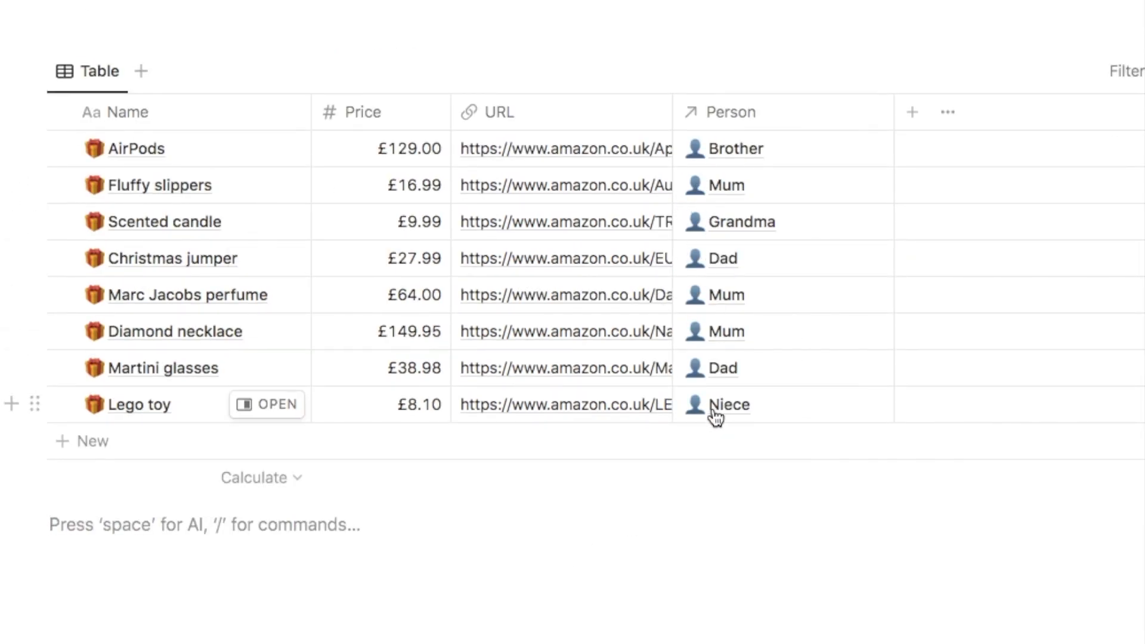
# Step: Check the linked gifts in the Family & Friends table and narrow the Person column of the gift table
pyautogui.scroll(4, 714, 415)
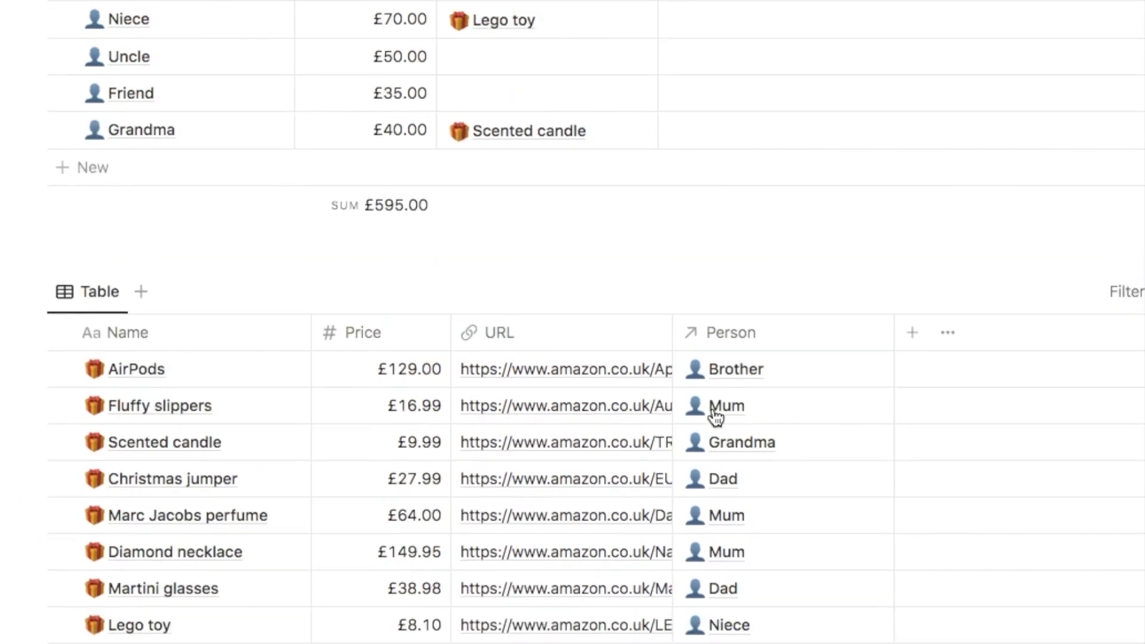
pyautogui.scroll(5, 716, 417)
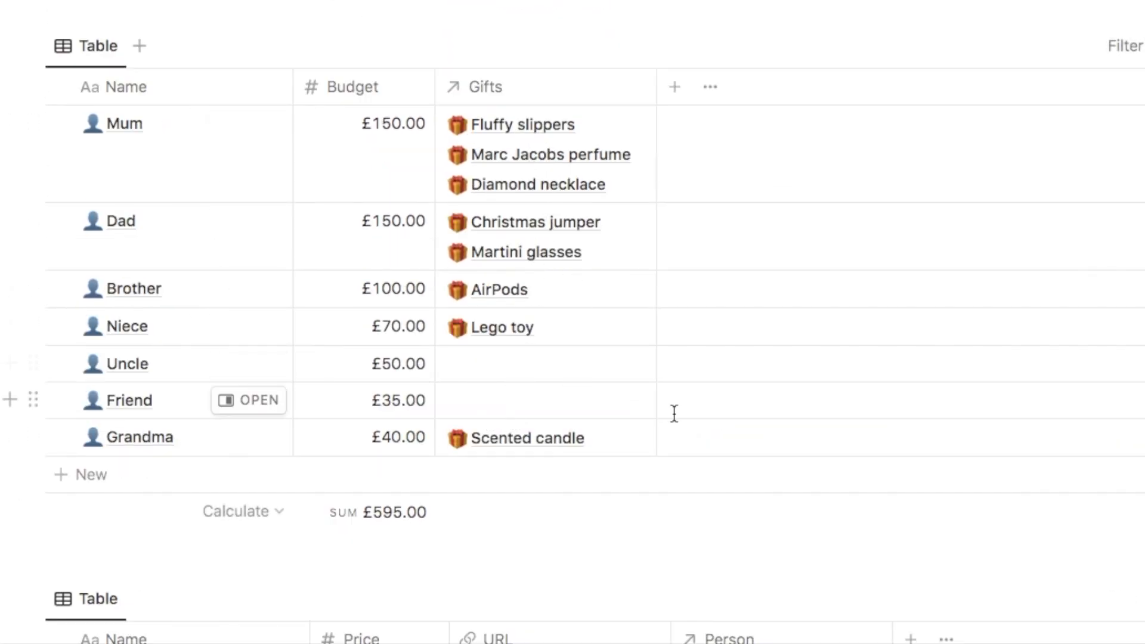
pyautogui.scroll(-9, 674, 414)
pyautogui.moveTo(891, 118); pyautogui.dragTo(820, 120)
# Step: Add a checkbox property named Bought? to the gift table and narrow its column
pyautogui.moveTo(774, 494)
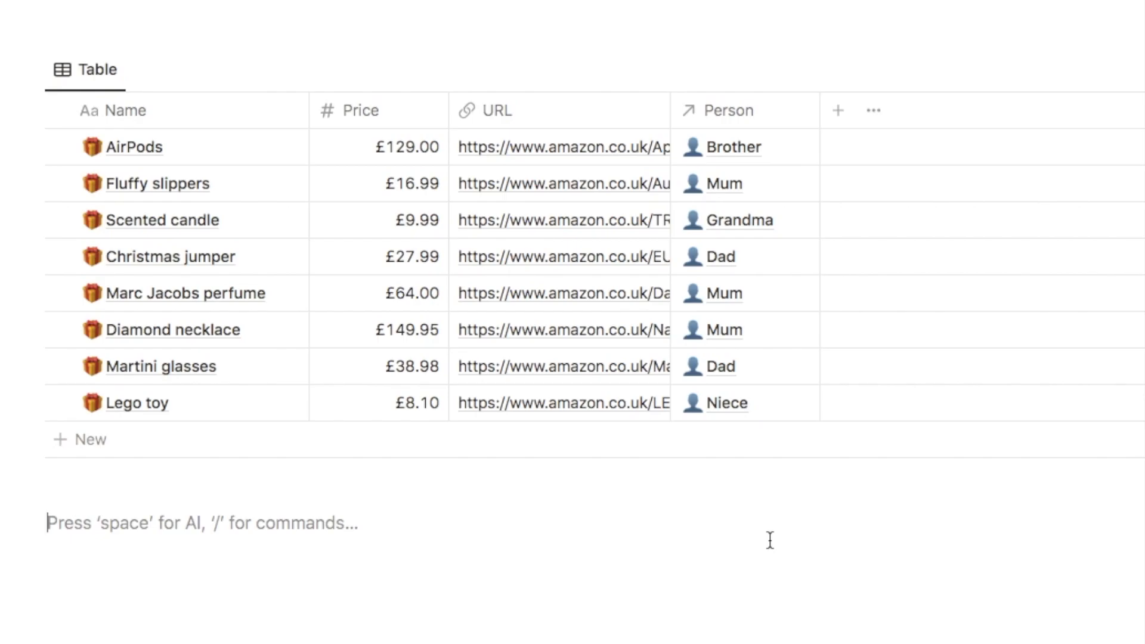
pyautogui.click(838, 120)
pyautogui.write('check')
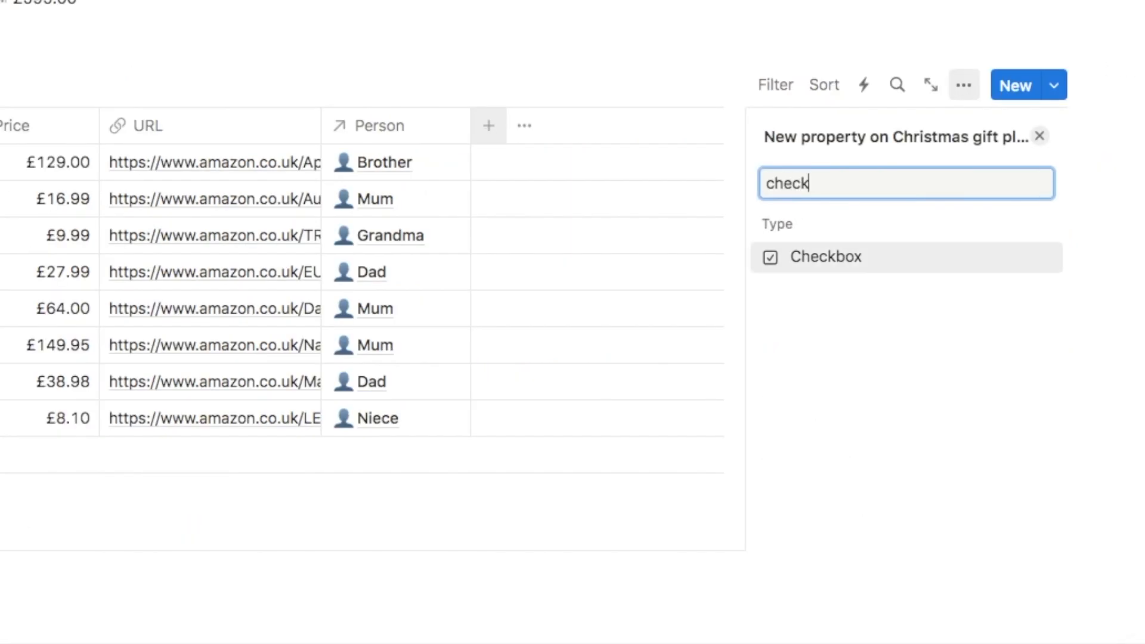
pyautogui.click(817, 266)
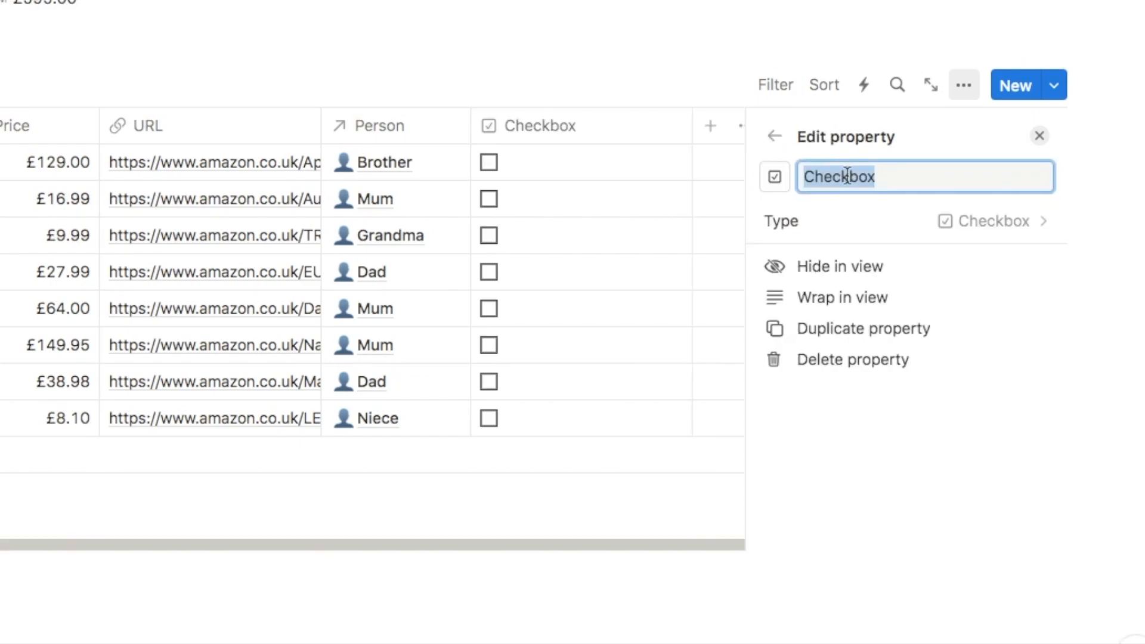
pyautogui.write('B')
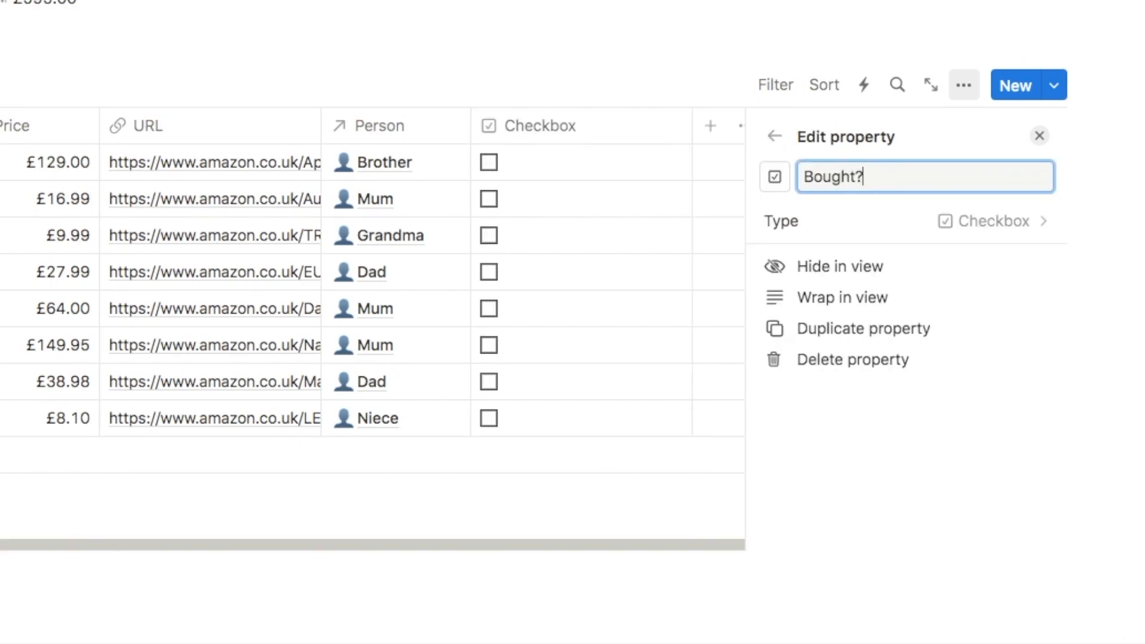
pyautogui.click(1040, 136)
pyautogui.moveTo(693, 133); pyautogui.dragTo(577, 139)
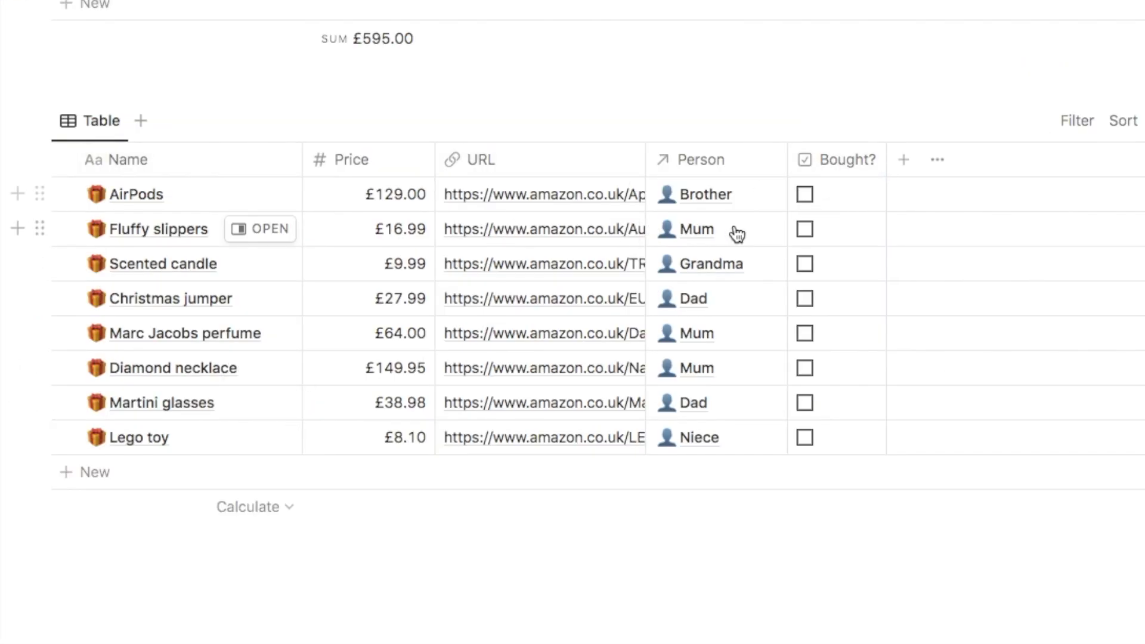
# Step: Mark AirPods, Fluffy slippers, Christmas jumper, Marc Jacobs perfume and Martini glasses as bought
pyautogui.click(805, 194)
pyautogui.click(805, 229)
pyautogui.click(805, 298)
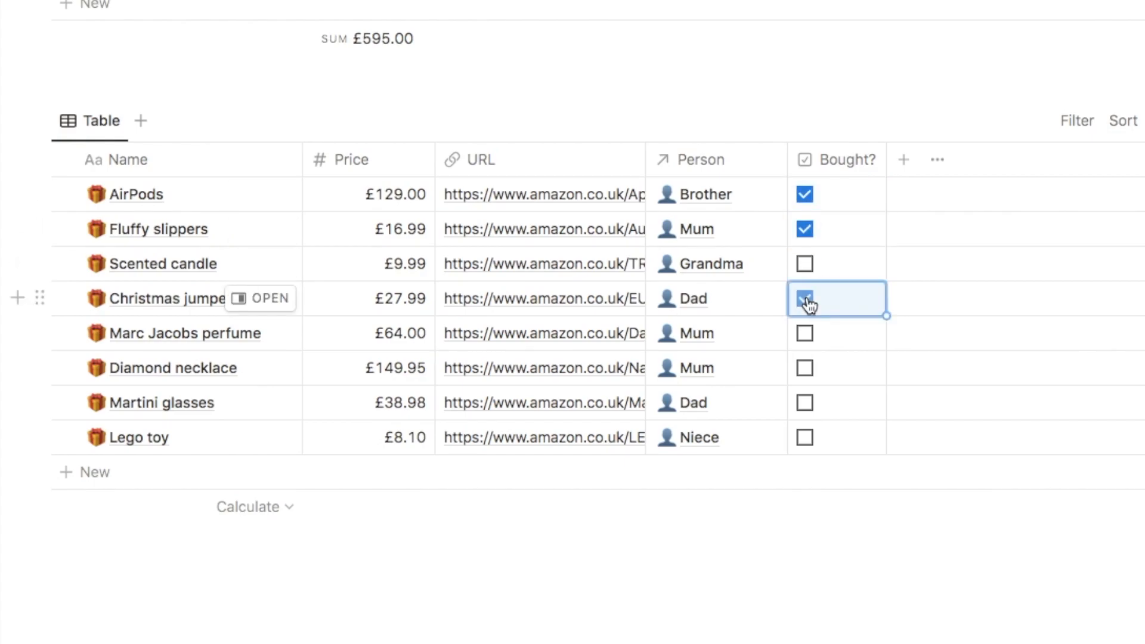
pyautogui.click(805, 333)
pyautogui.click(805, 403)
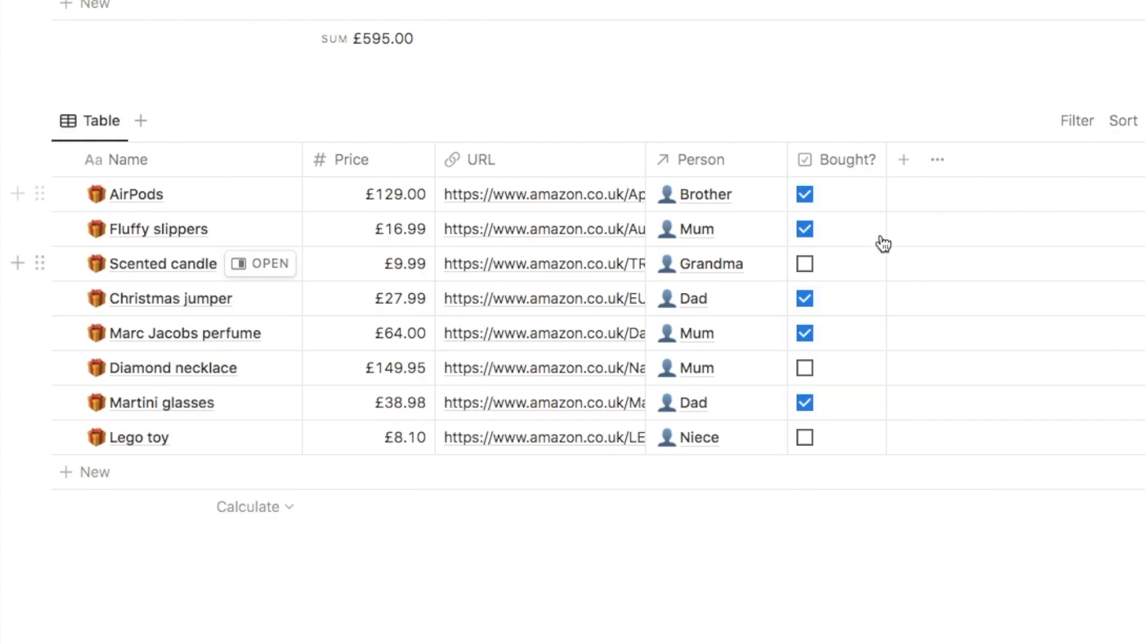
# Step: Add a second checkbox property named Delivered? to the gift table
pyautogui.click(900, 172)
pyautogui.write('check')
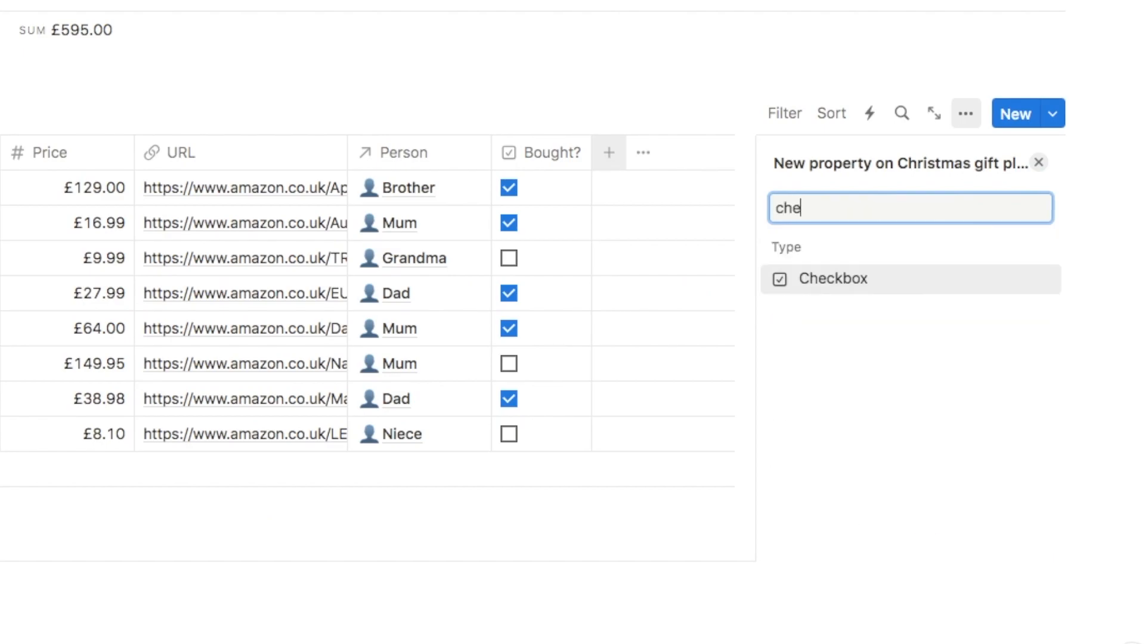
pyautogui.click(847, 286)
pyautogui.write('Delivered?')
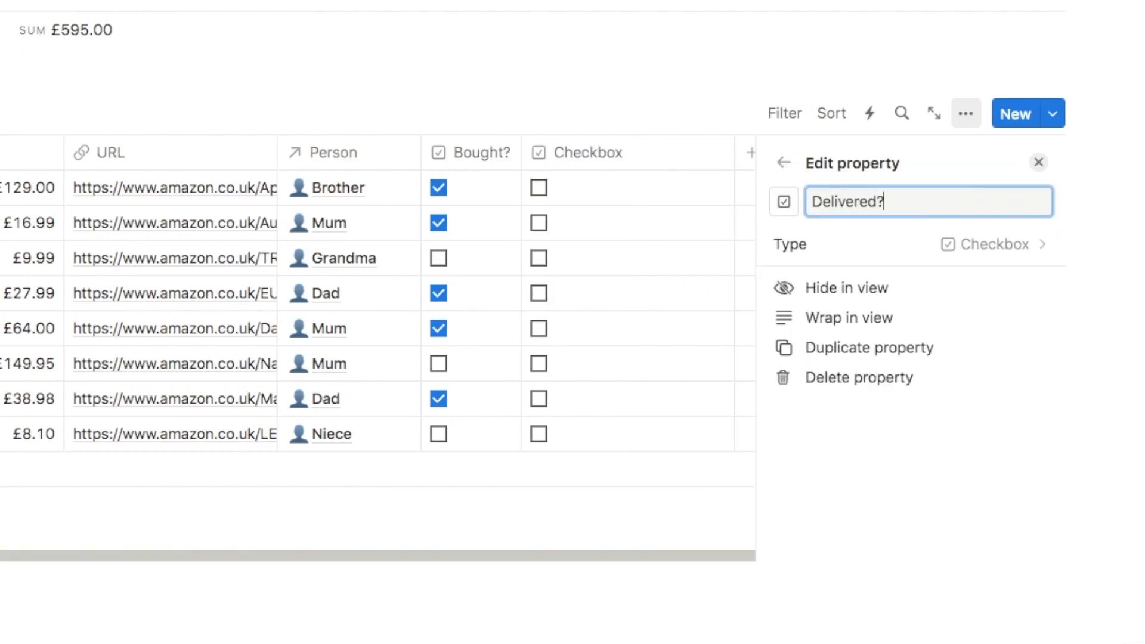
pyautogui.press('Return')
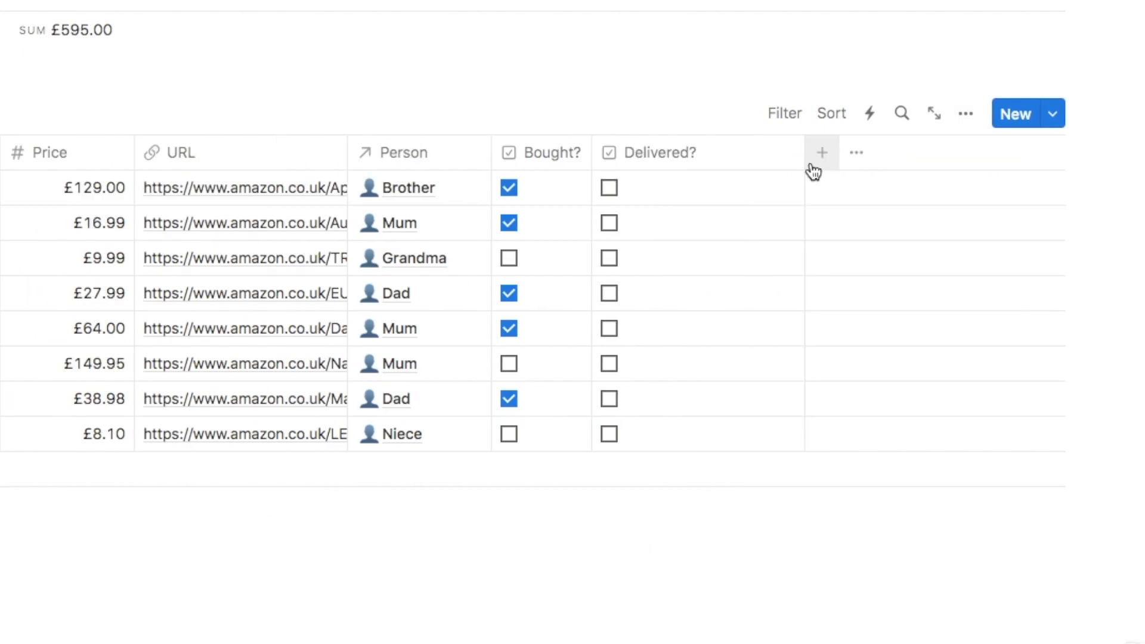
# Step: Narrow the Delivered? column and mark AirPods, Fluffy slippers and Christmas jumper as delivered in the gift table
pyautogui.moveTo(805, 160); pyautogui.dragTo(707, 162)
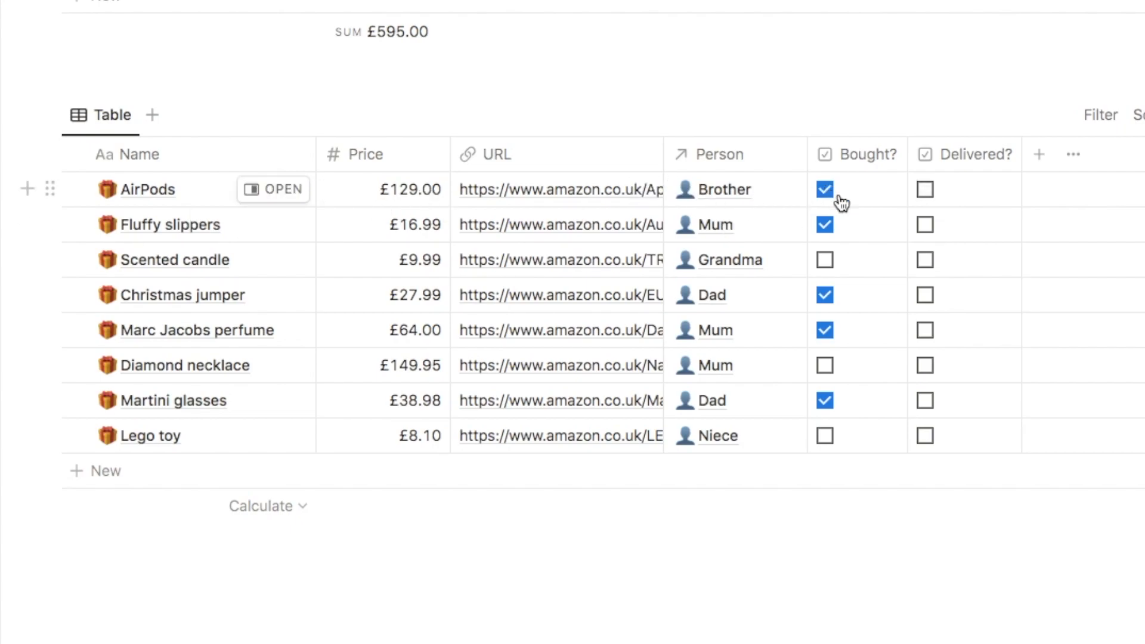
pyautogui.click(926, 192)
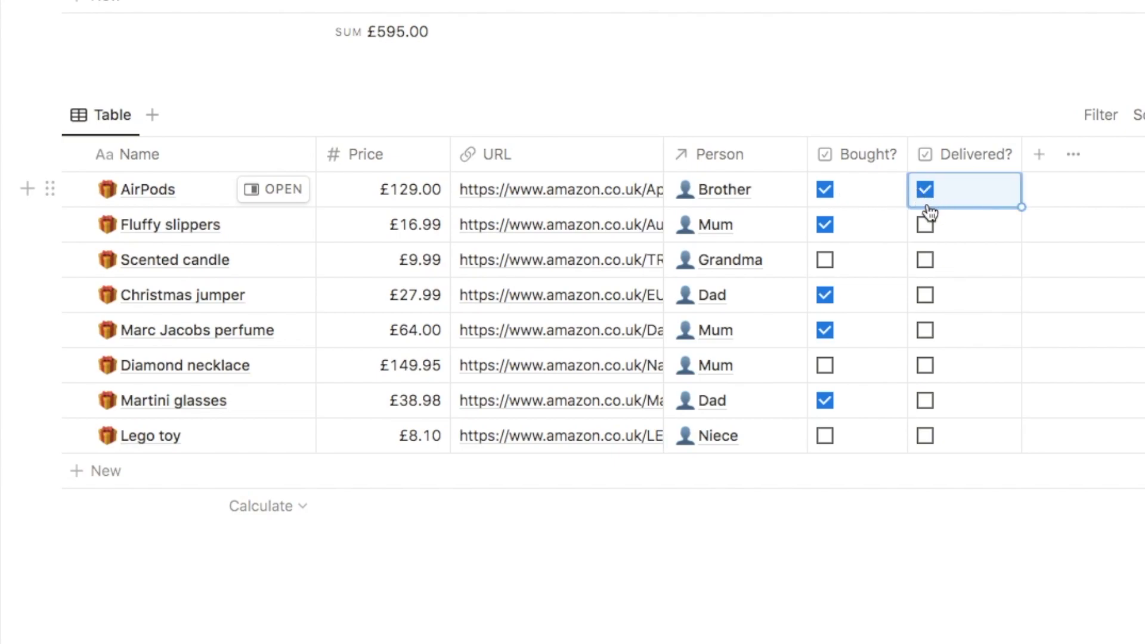
pyautogui.click(925, 227)
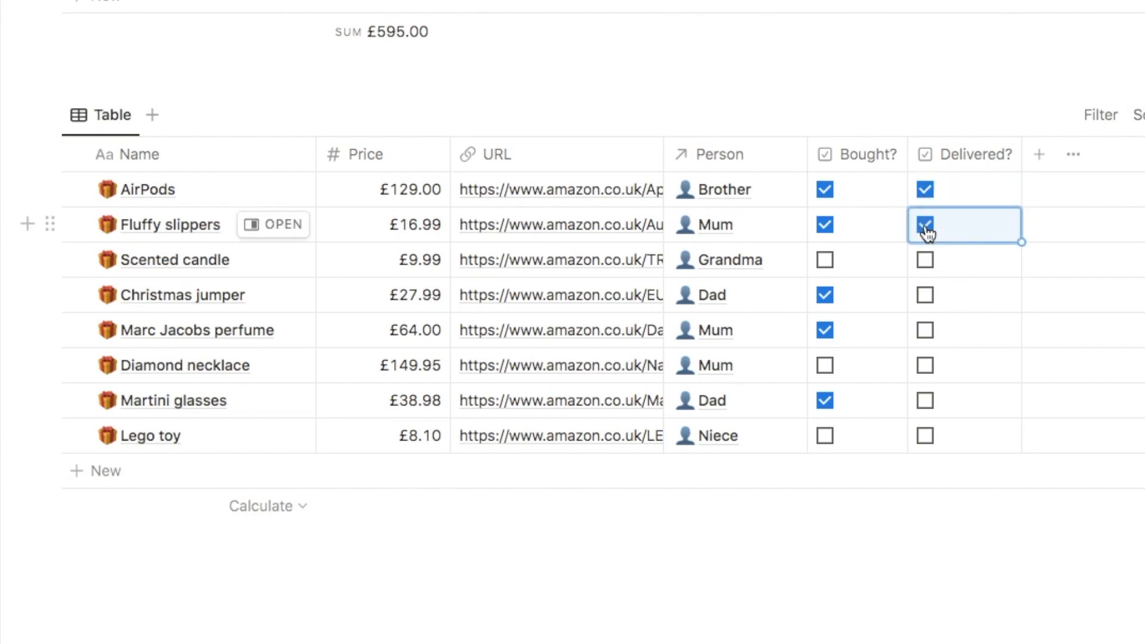
pyautogui.click(927, 298)
pyautogui.click(882, 567)
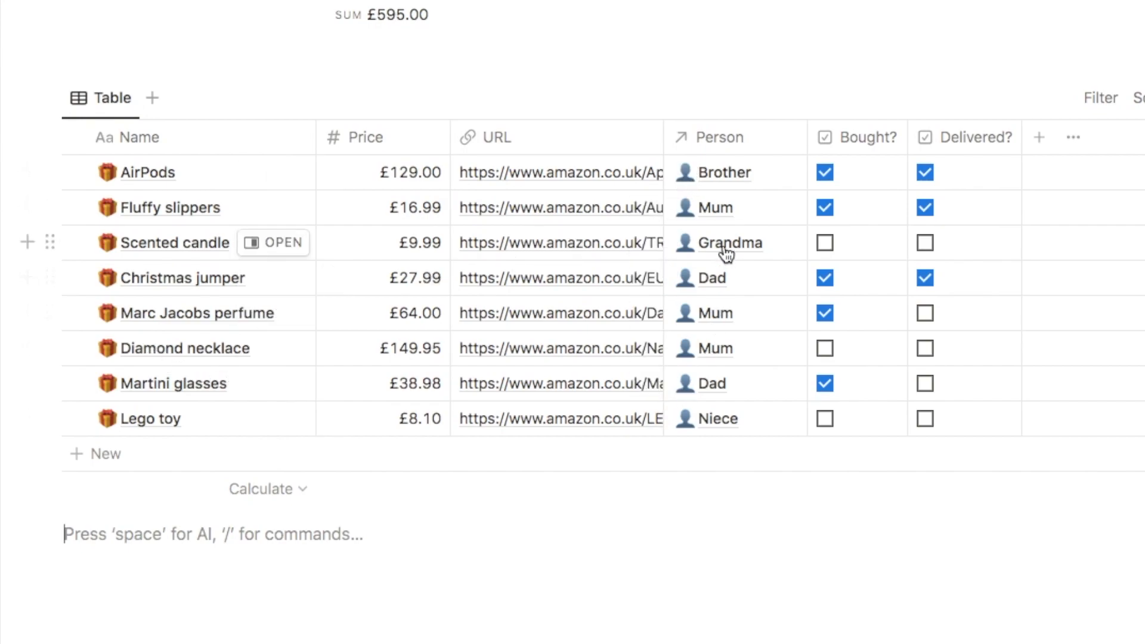
# Step: Duplicate the gift table view, switch the copy to a Board layout and name it Gifts by Person
pyautogui.click(116, 101)
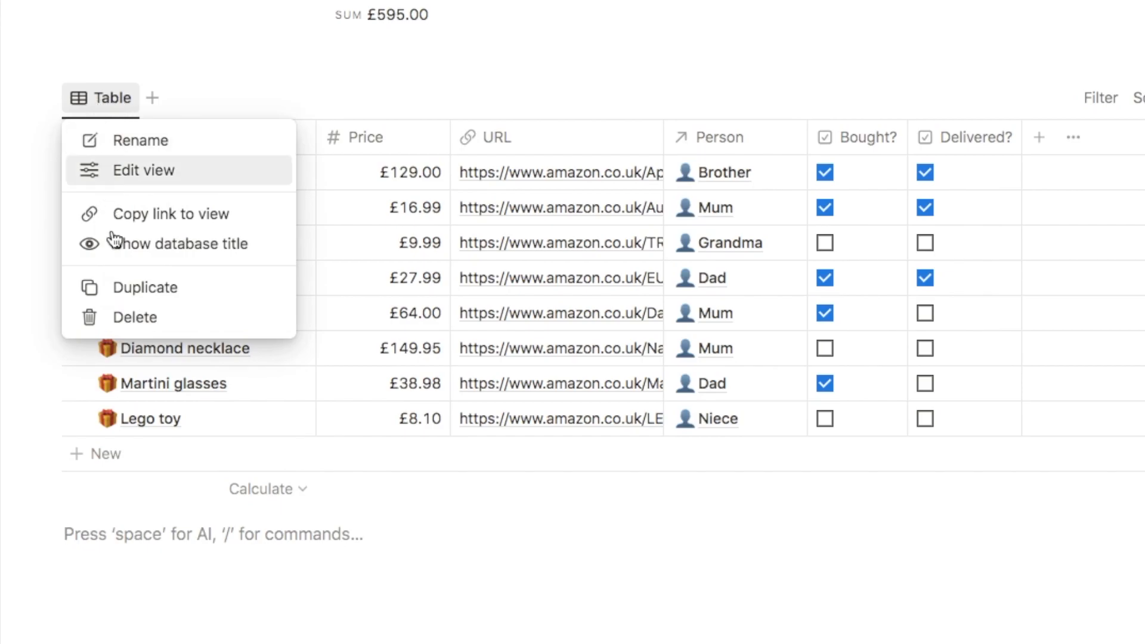
pyautogui.click(128, 281)
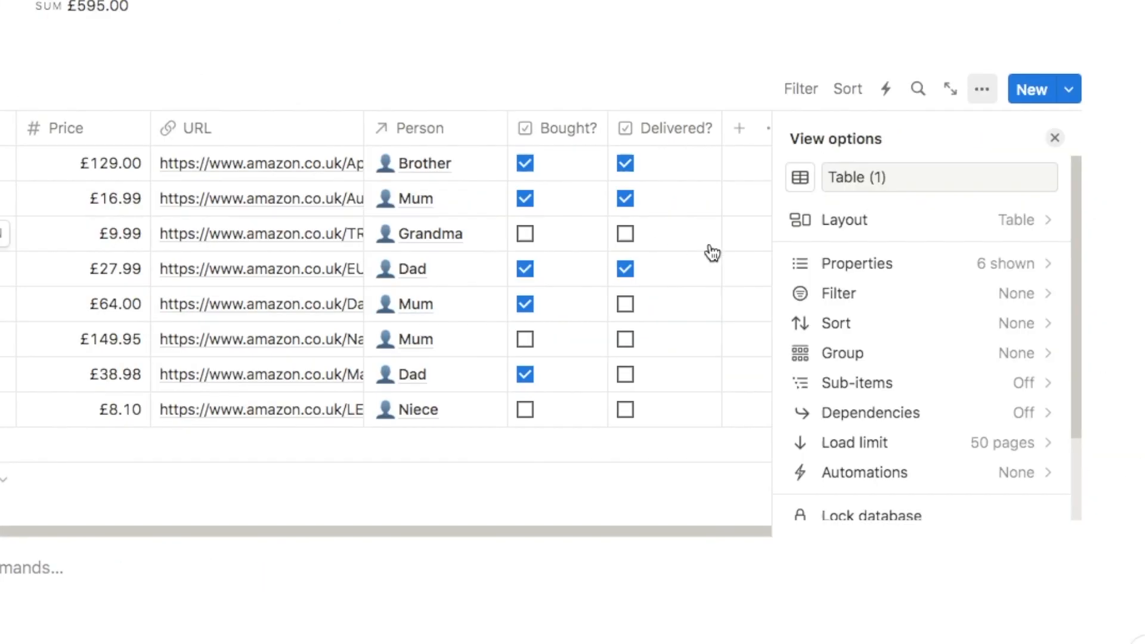
pyautogui.click(861, 232)
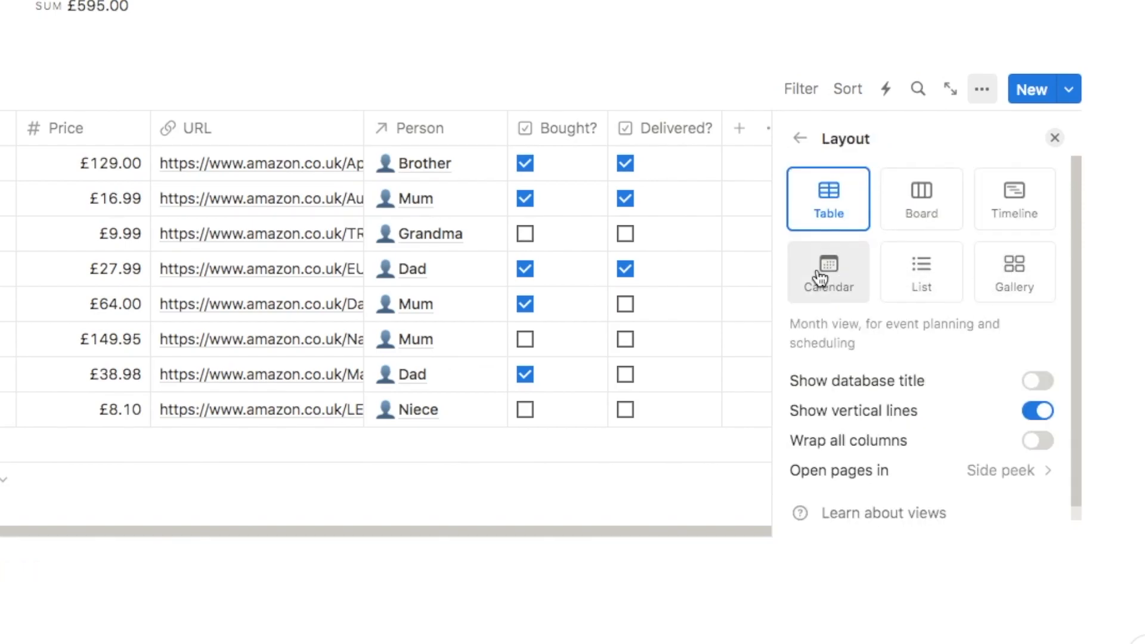
pyautogui.click(922, 213)
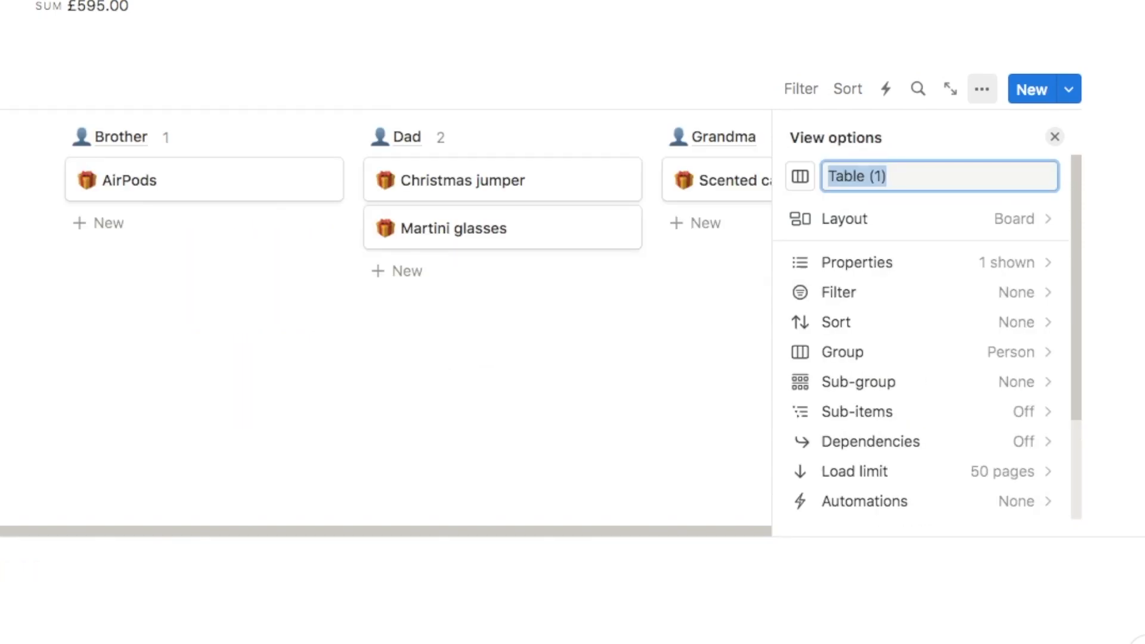
pyautogui.write('Gifts by Person')
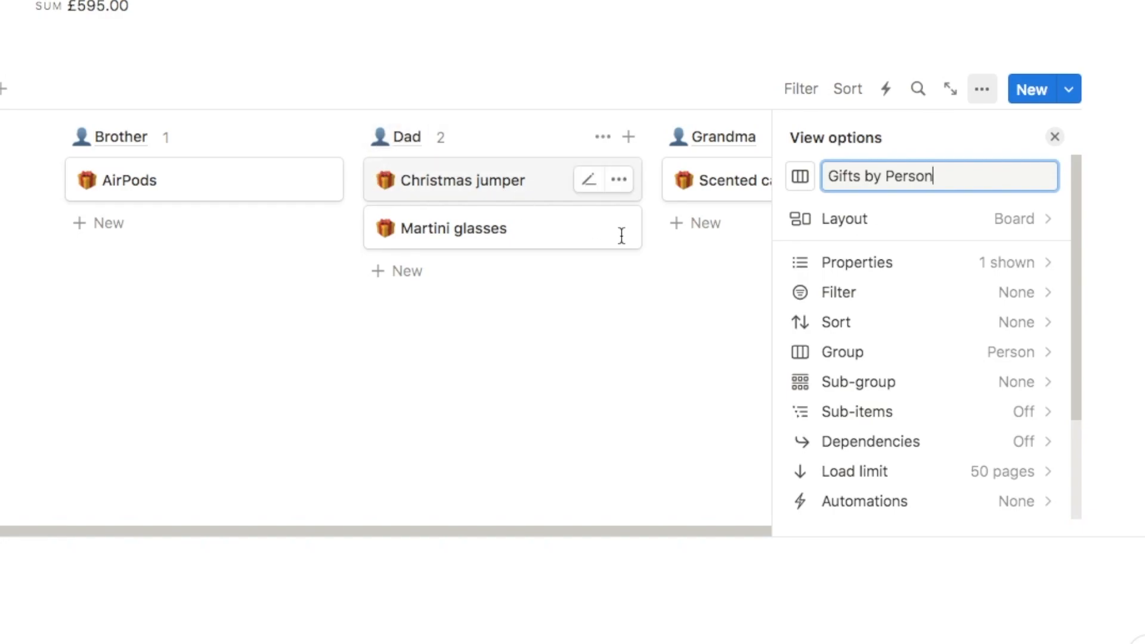
# Step: Keep the Gifts by Person board grouped by Person, hide its empty groups and turn on column colours
pyautogui.click(850, 357)
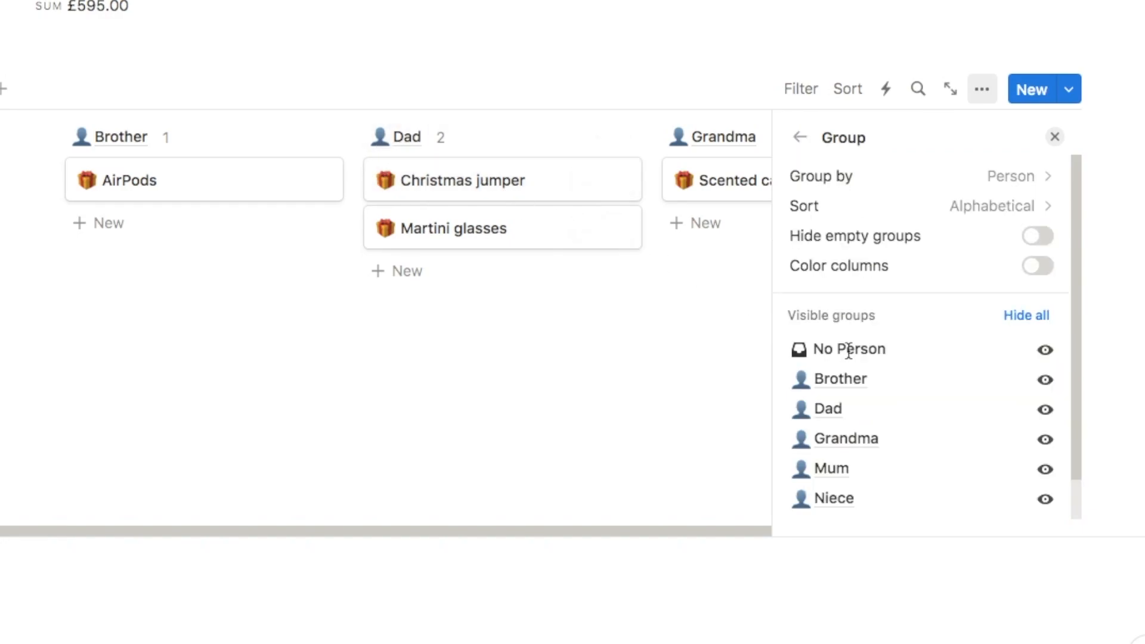
pyautogui.click(1019, 182)
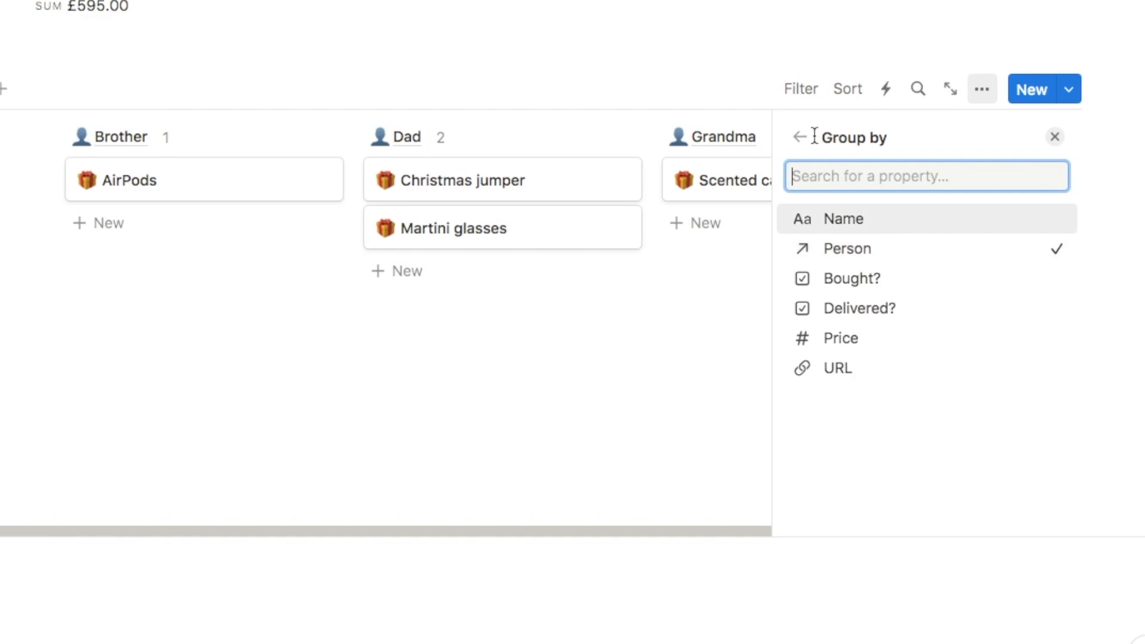
pyautogui.press('Escape')
pyautogui.click(866, 358)
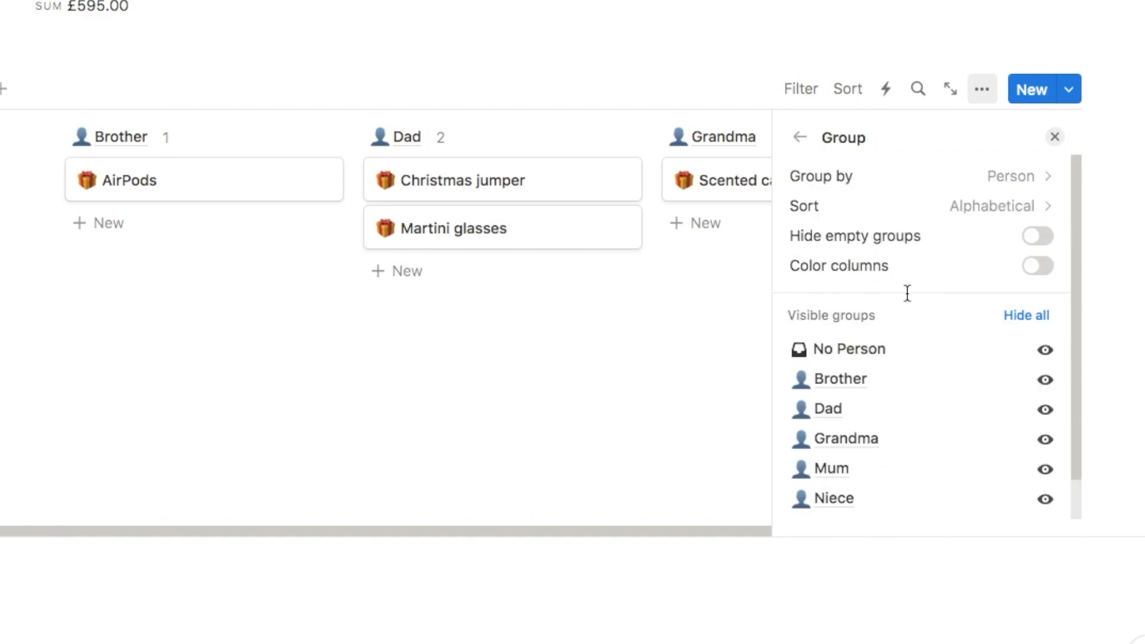
pyautogui.click(1038, 237)
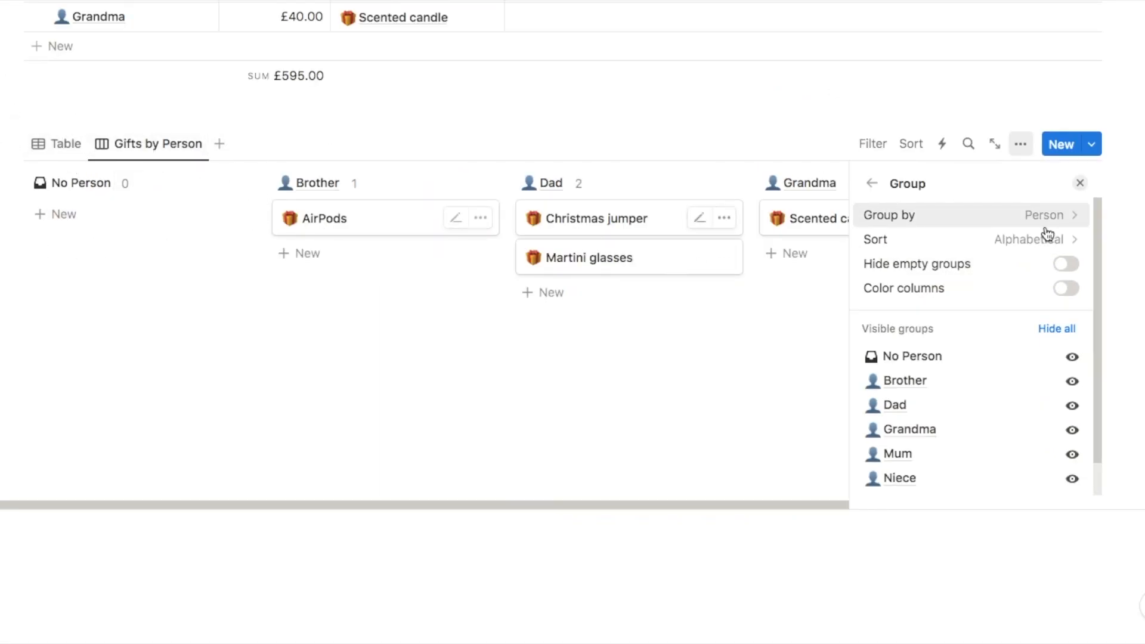
pyautogui.click(1065, 264)
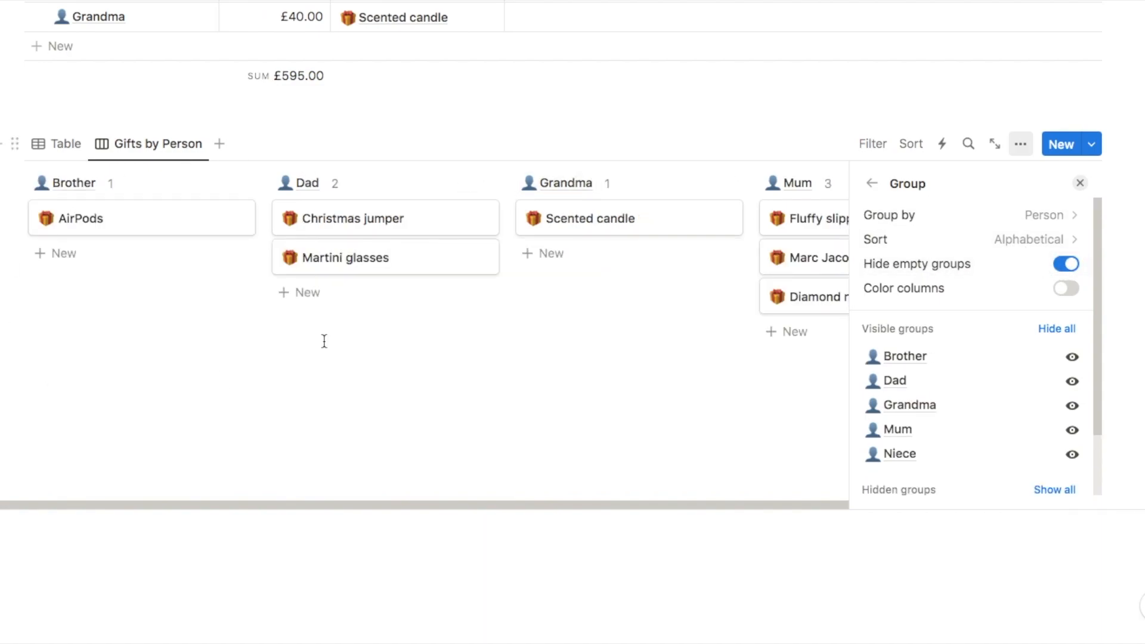
pyautogui.click(1066, 288)
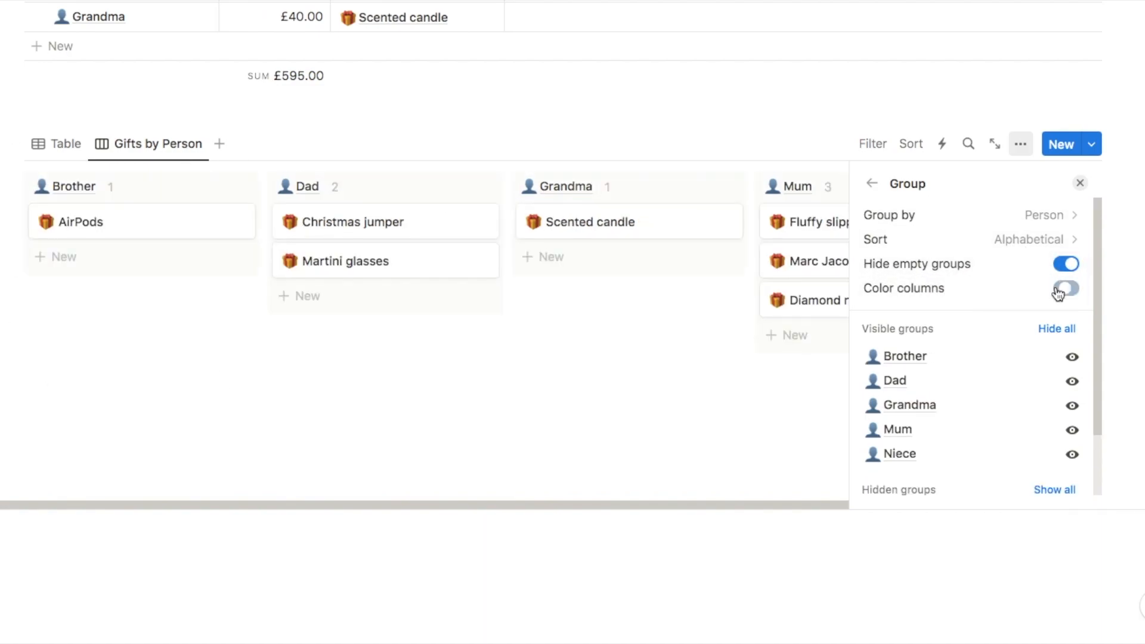
pyautogui.click(467, 309)
pyautogui.hscroll(5, 463, 306)
pyautogui.hscroll(-5, 461, 306)
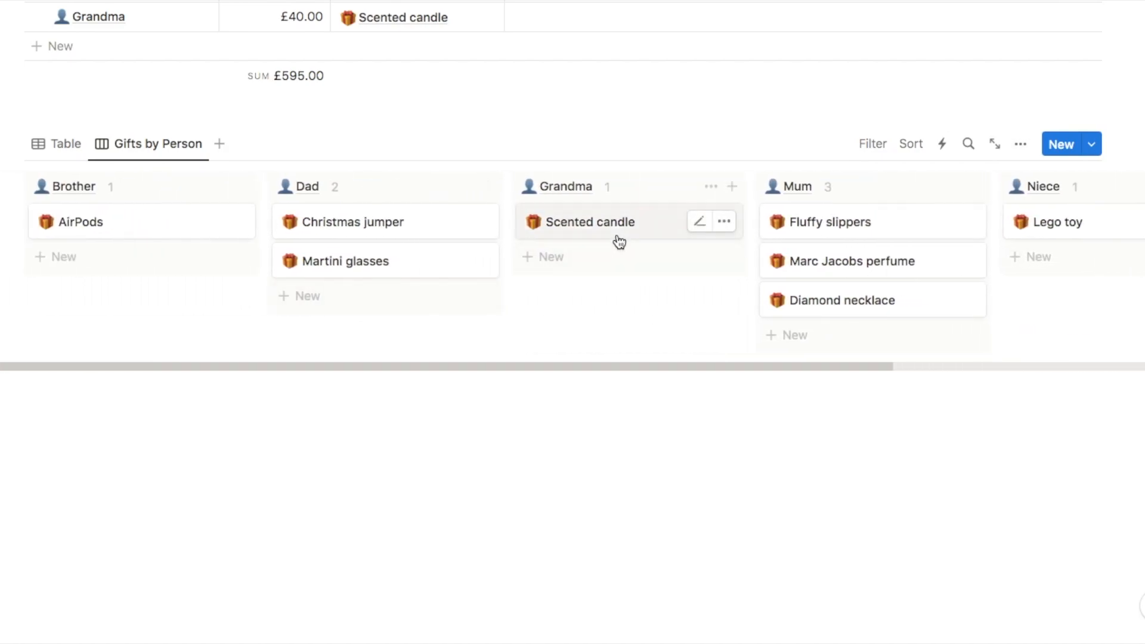
# Step: Show the Price property on the cards of the Gifts by Person board
pyautogui.click(1021, 145)
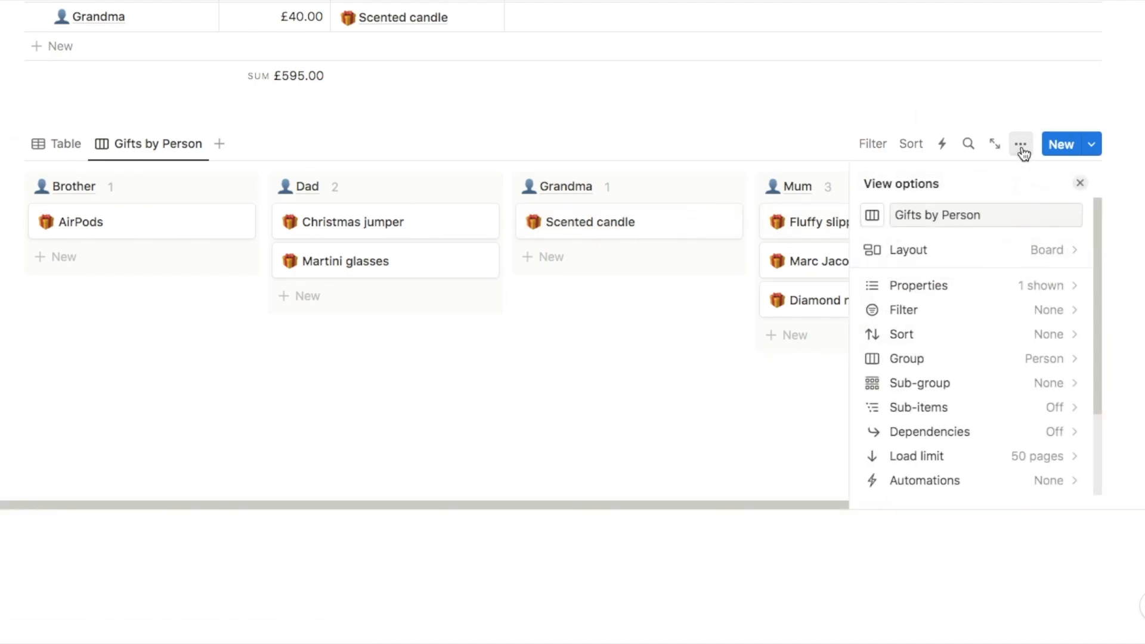
pyautogui.click(897, 285)
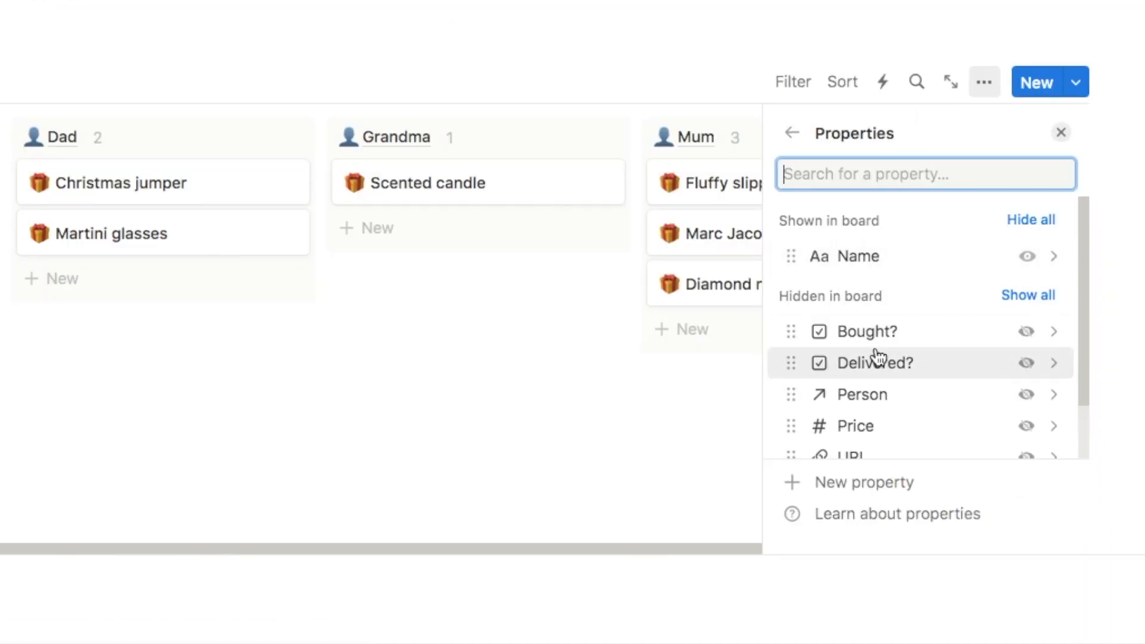
pyautogui.scroll(-2, 835, 358)
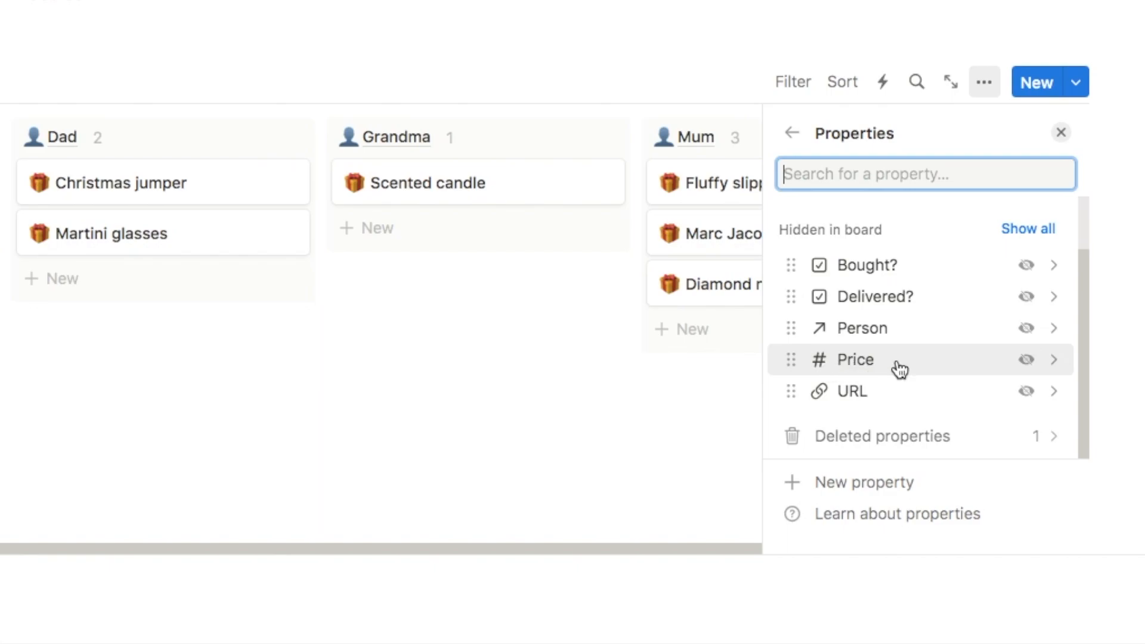
pyautogui.click(1025, 367)
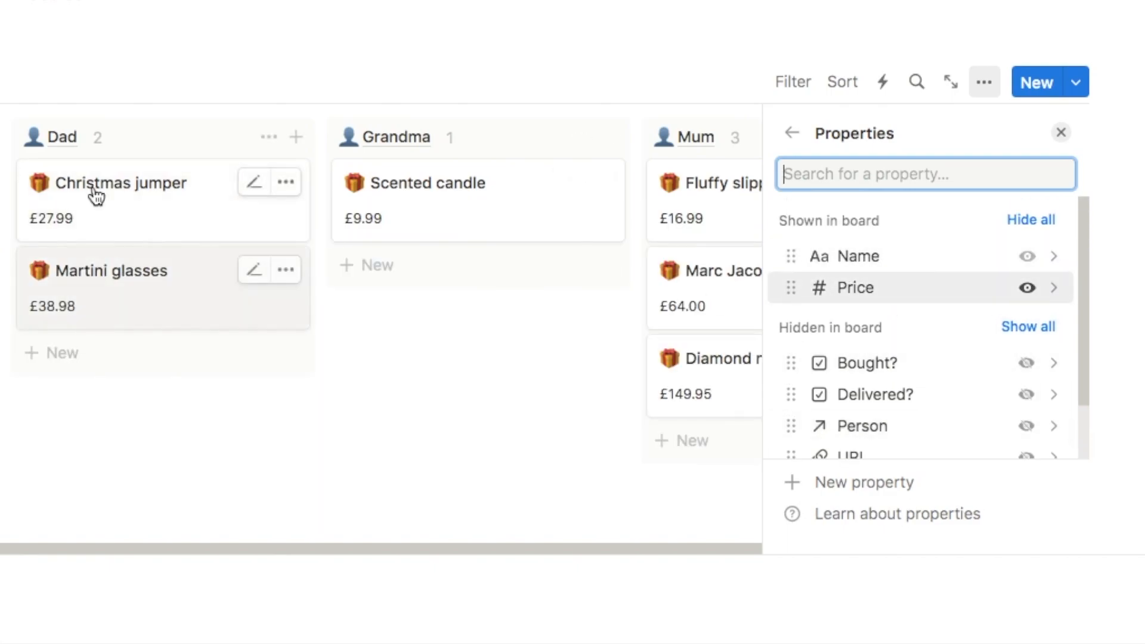
pyautogui.click(1061, 136)
pyautogui.click(1061, 134)
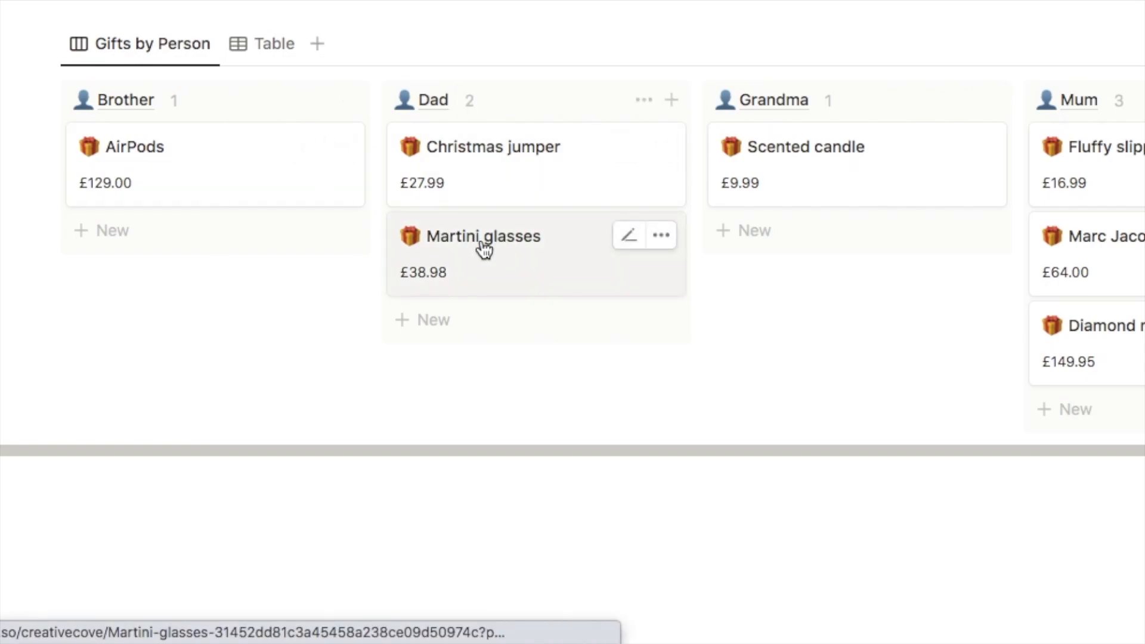
# Step: Hide the Gifts relation column in the Family & Friends table view
pyautogui.scroll(6, 483, 247)
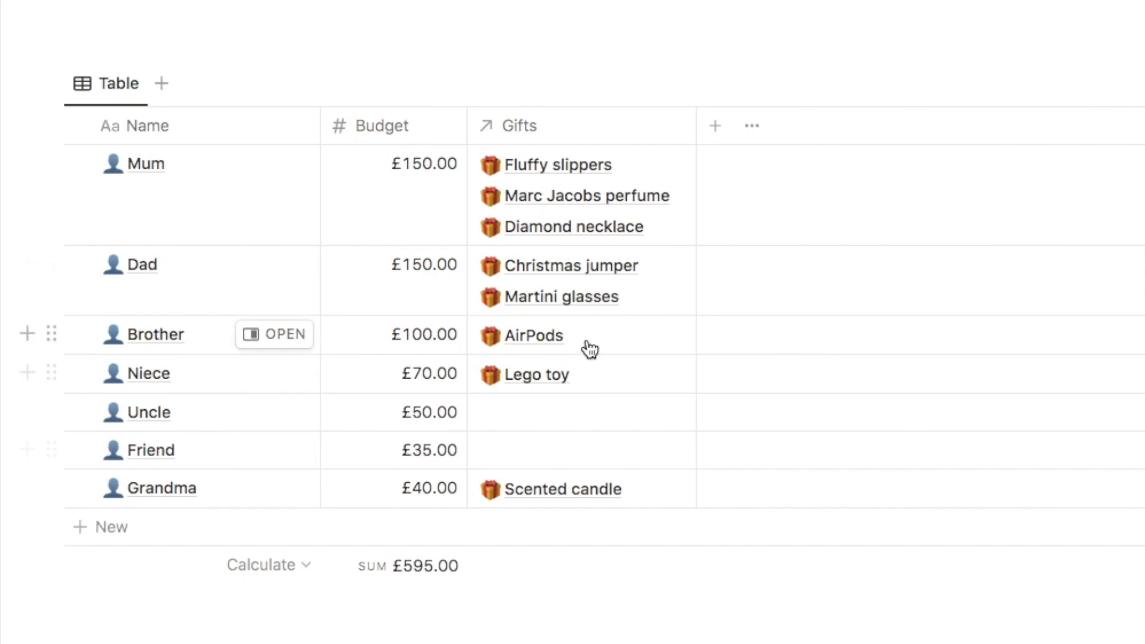
pyautogui.scroll(-5, 590, 350)
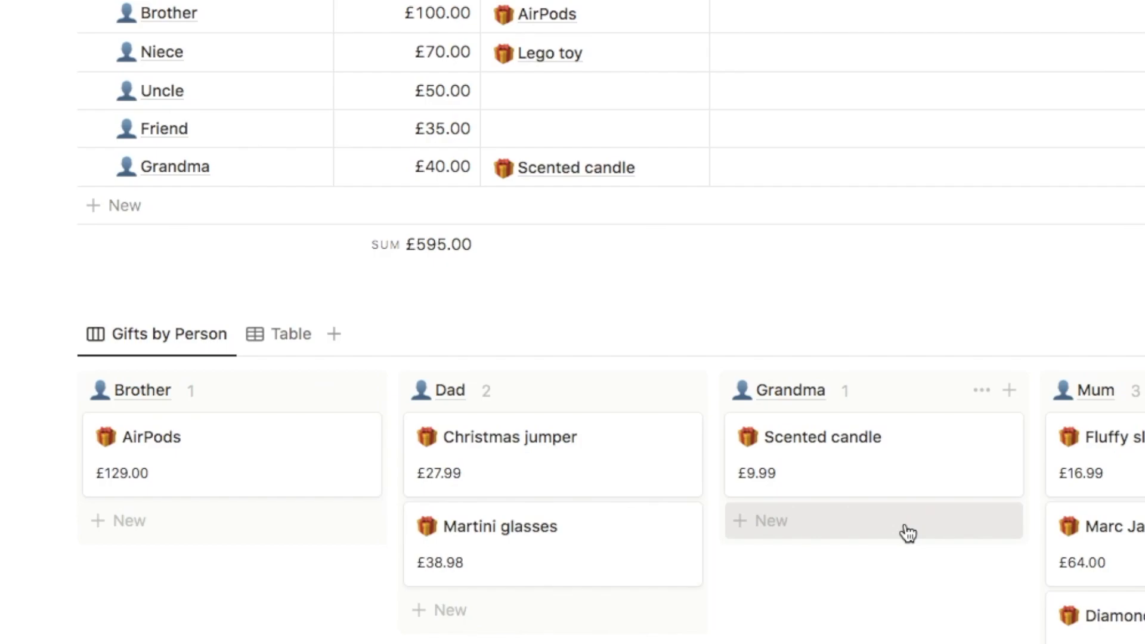
pyautogui.scroll(5, 907, 533)
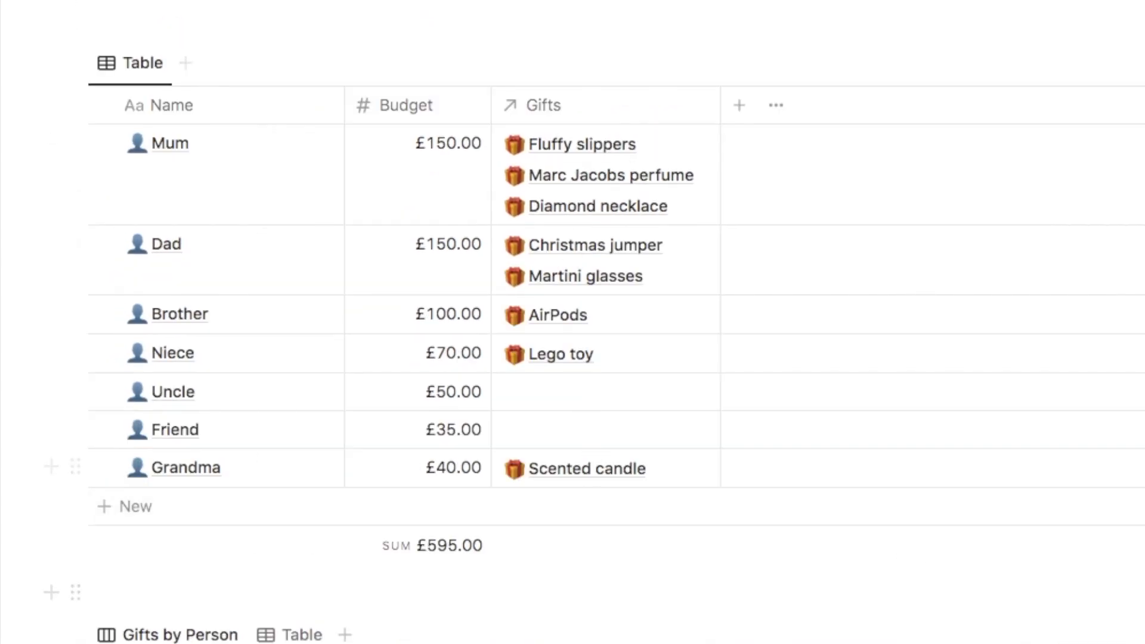
pyautogui.scroll(1, 583, 352)
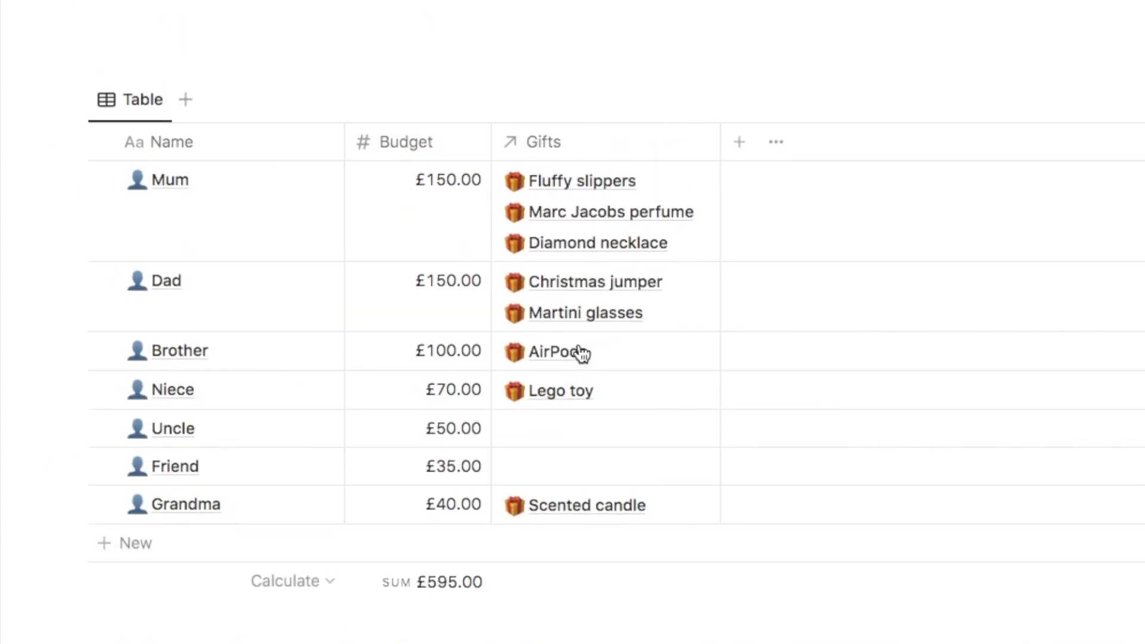
pyautogui.click(553, 148)
pyautogui.click(582, 388)
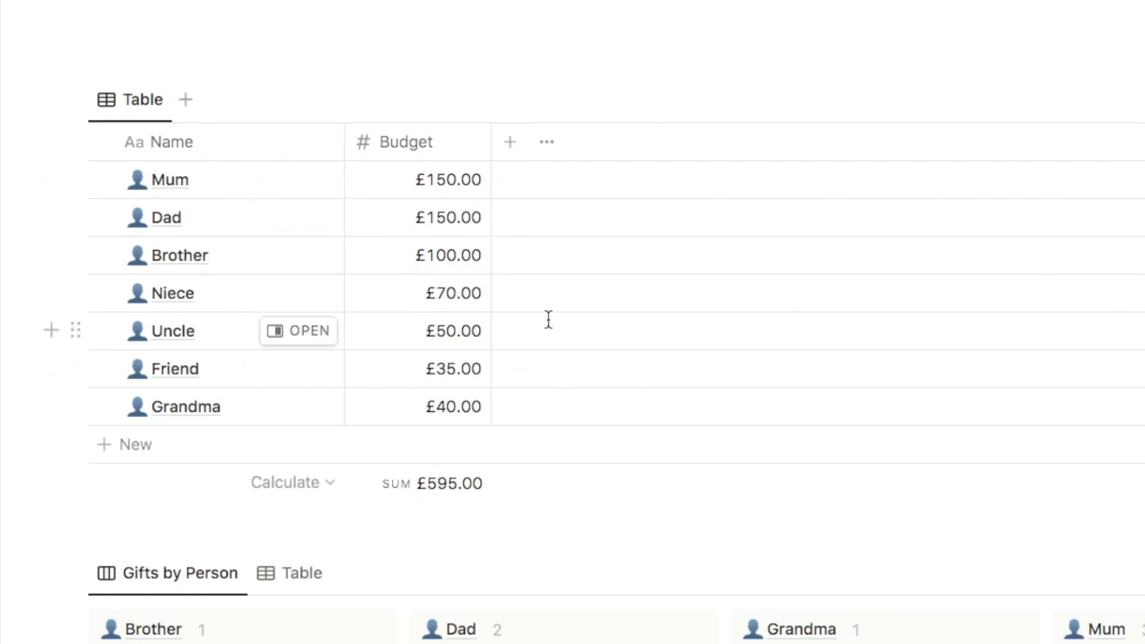
# Step: Add a Rollup property named Current Spend to the Family & Friends table
pyautogui.scroll(-5, 547, 319)
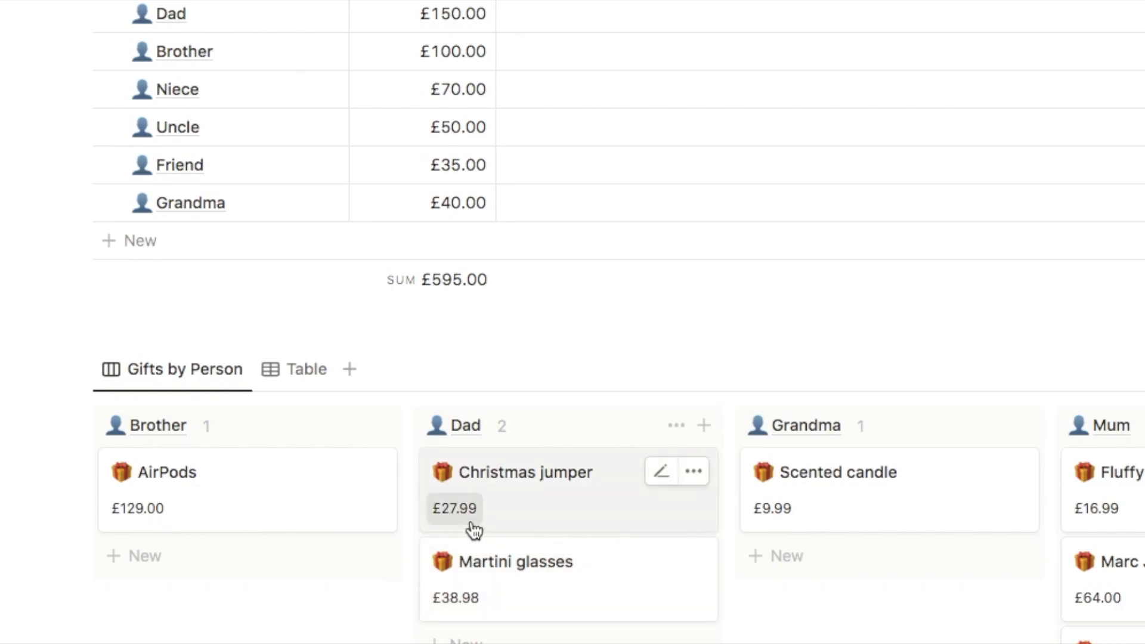
pyautogui.scroll(4, 474, 530)
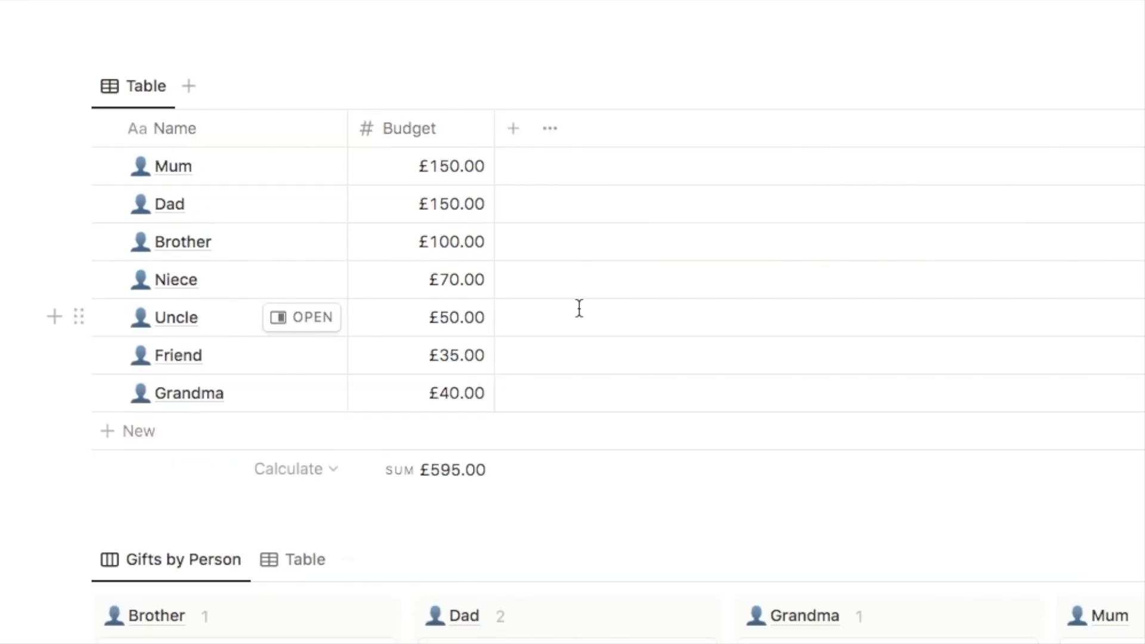
pyautogui.scroll(1, 530, 188)
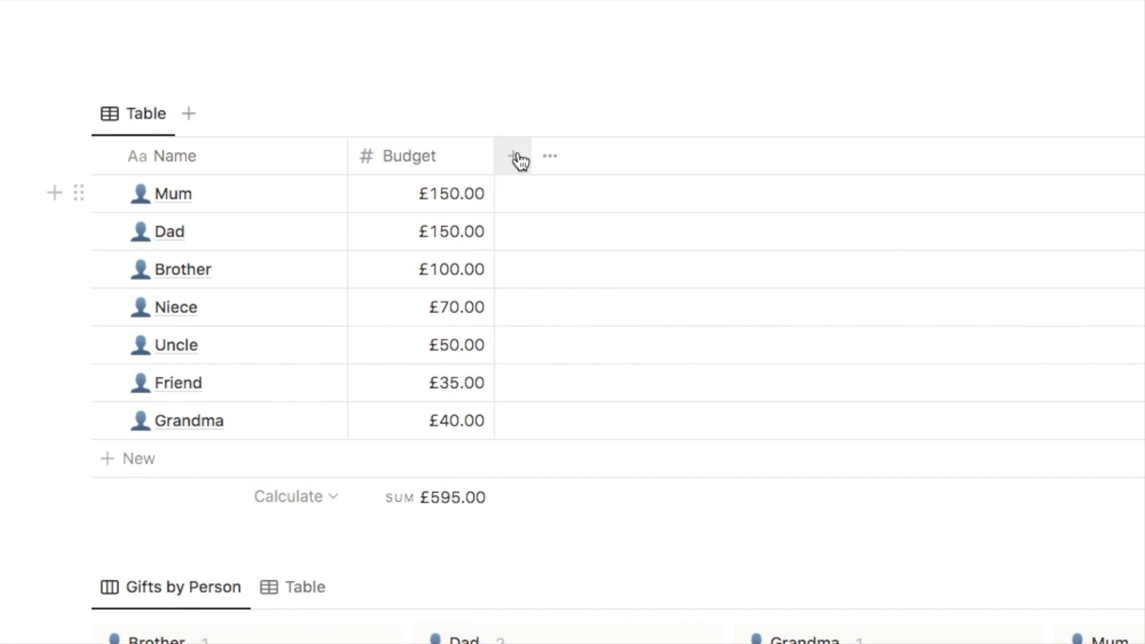
pyautogui.click(511, 158)
pyautogui.write('roll')
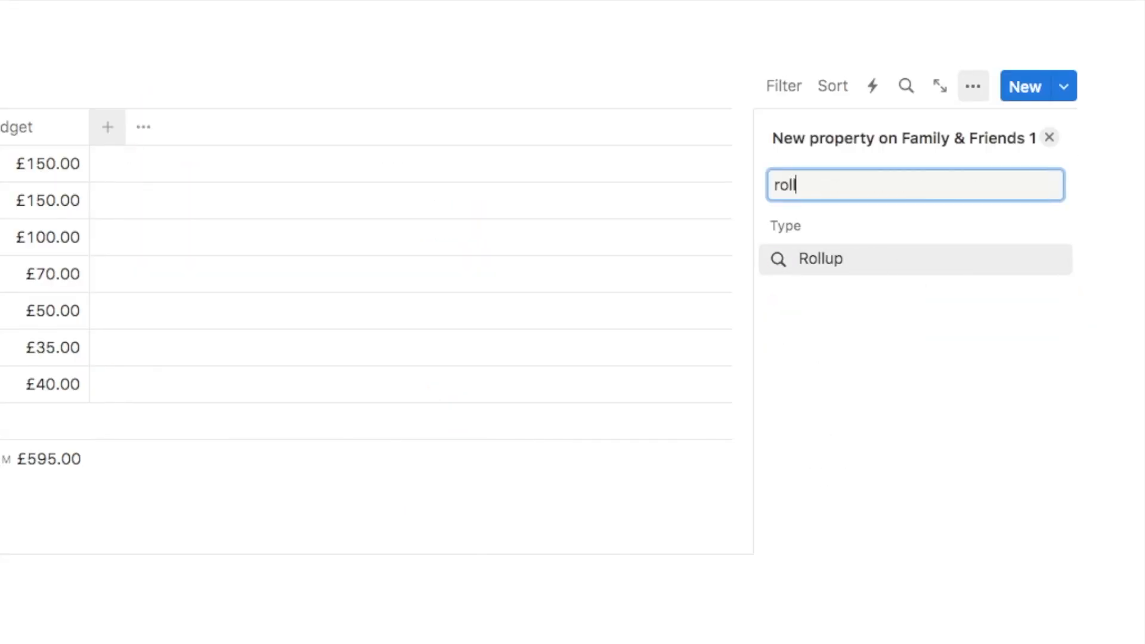
pyautogui.click(841, 272)
pyautogui.write('Current Spend')
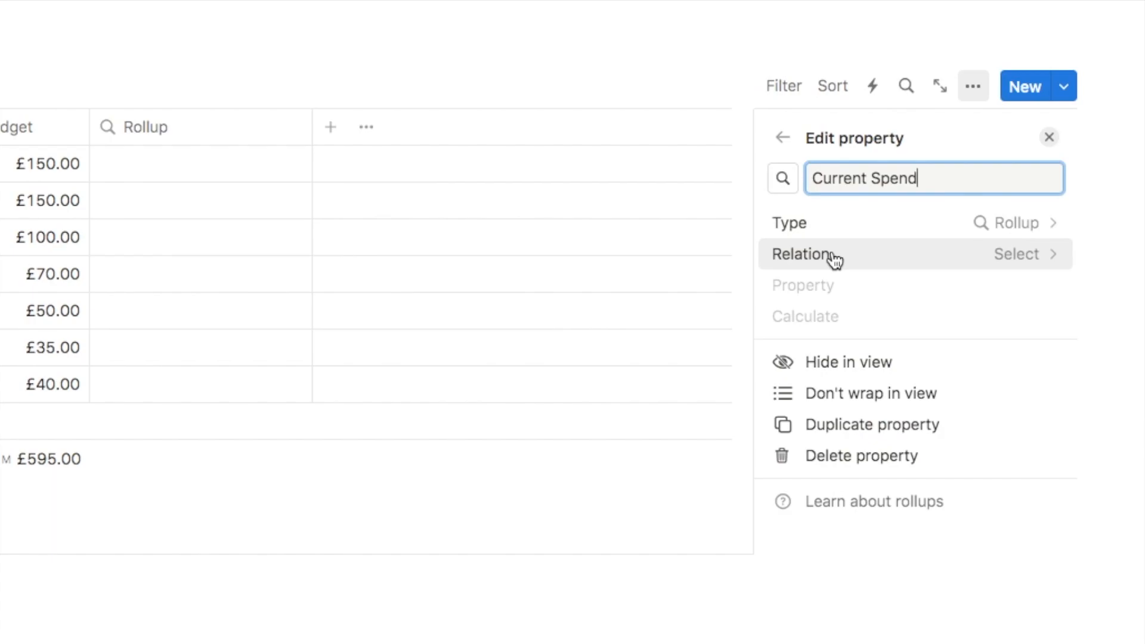
# Step: Set the Current Spend rollup to use the Gifts relation and its Price property
pyautogui.click(833, 257)
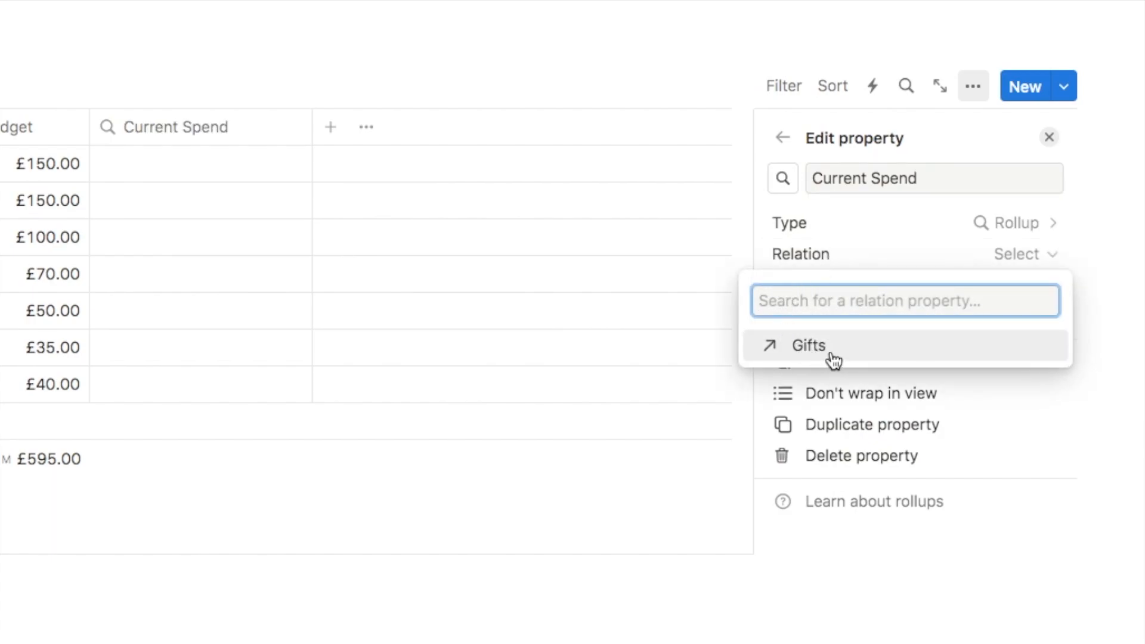
pyautogui.click(811, 350)
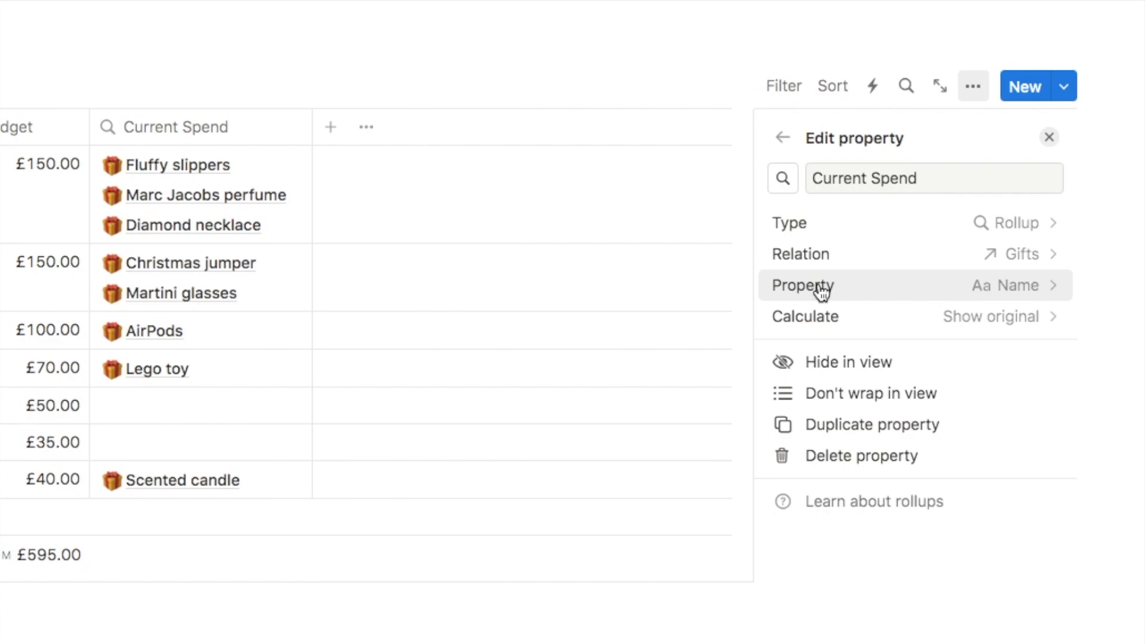
pyautogui.click(848, 292)
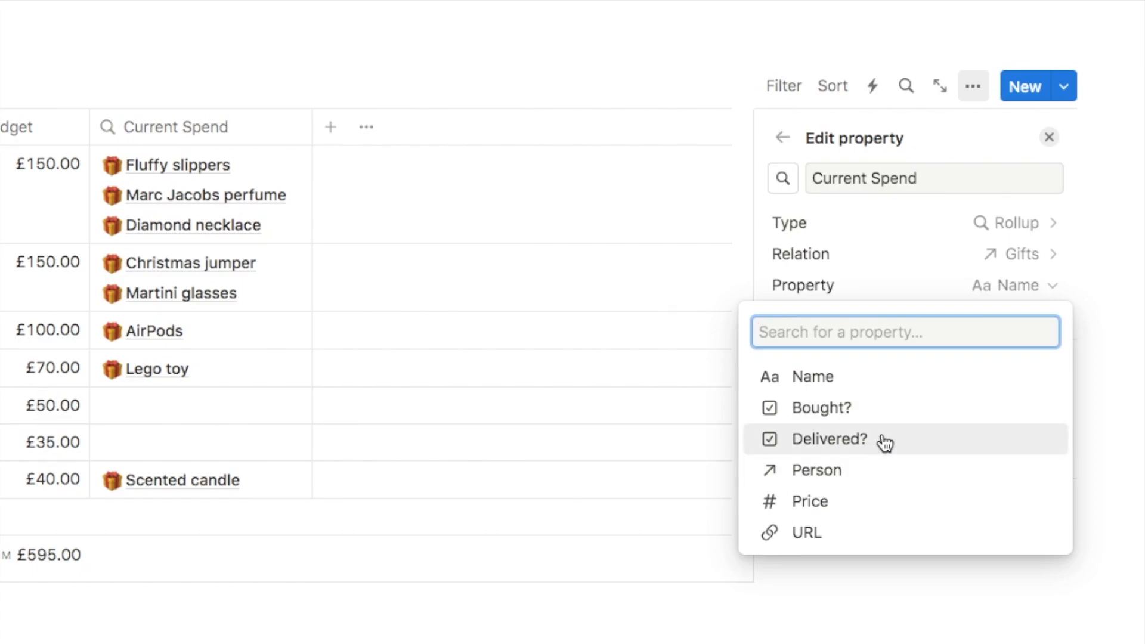
pyautogui.click(830, 512)
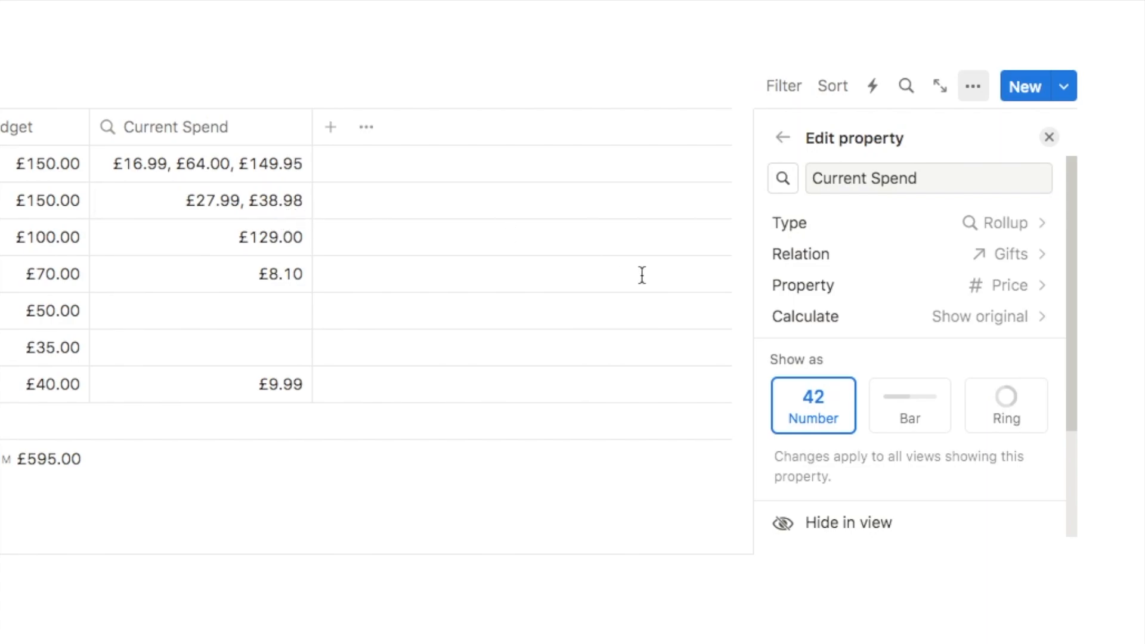
# Step: Set the Current Spend rollup to calculate Sum, and show a Sum total beneath the Current Spend column
pyautogui.click(812, 316)
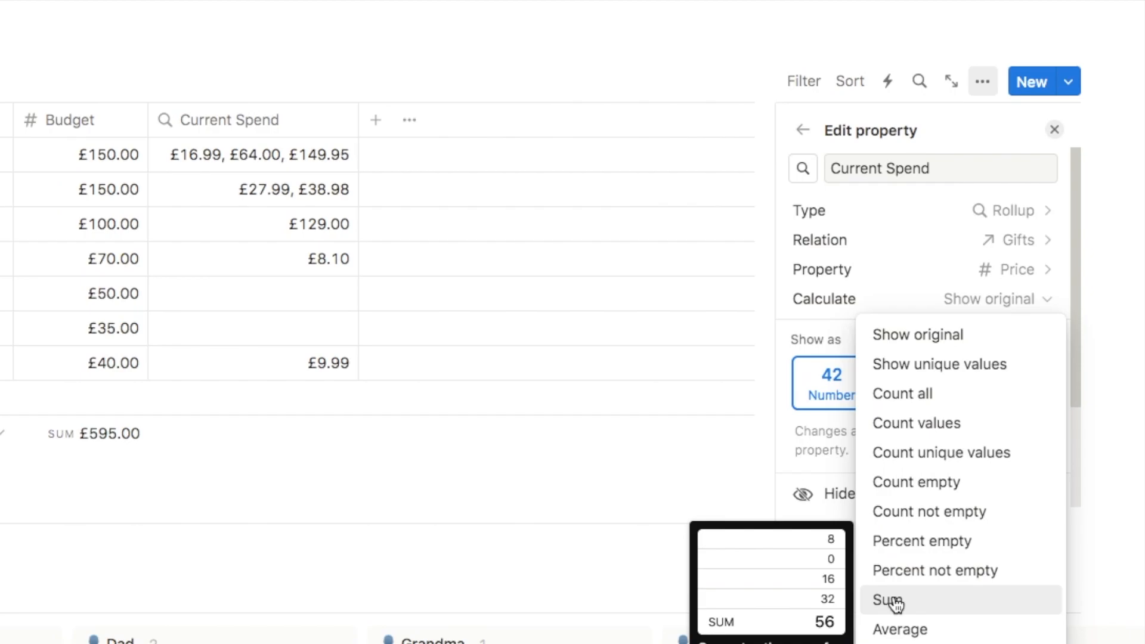
pyautogui.click(896, 604)
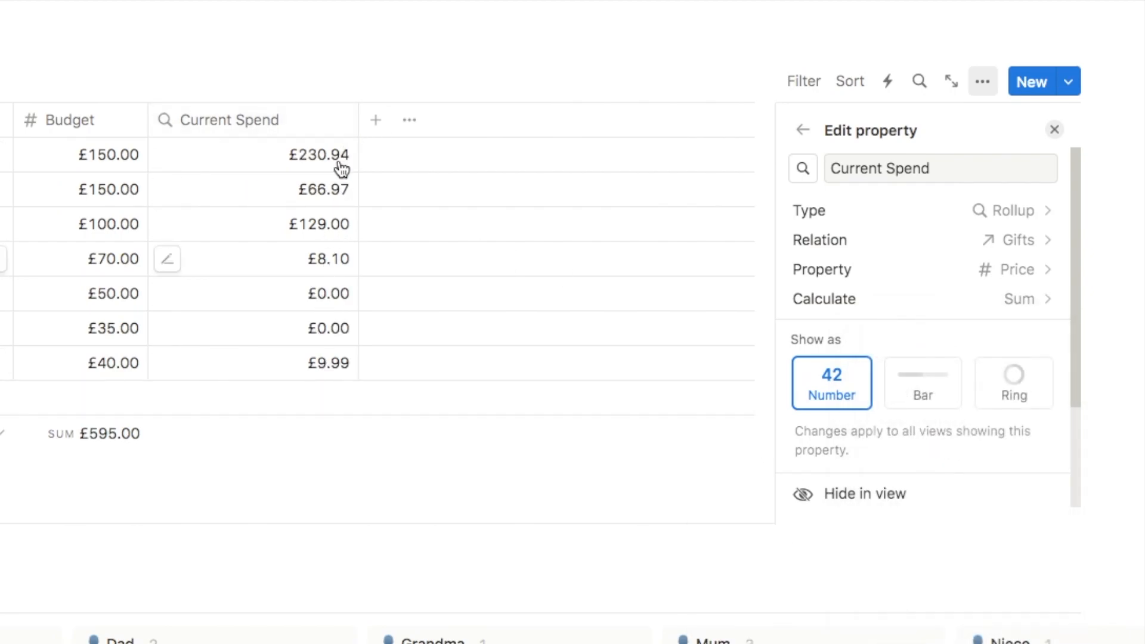
pyautogui.click(1055, 129)
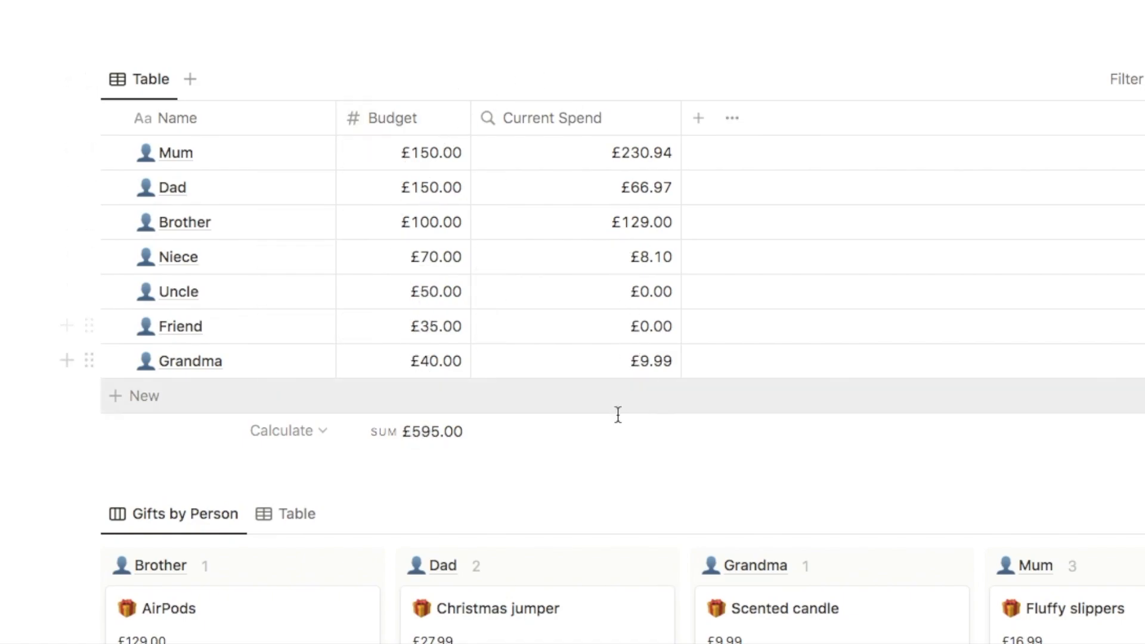
pyautogui.click(619, 434)
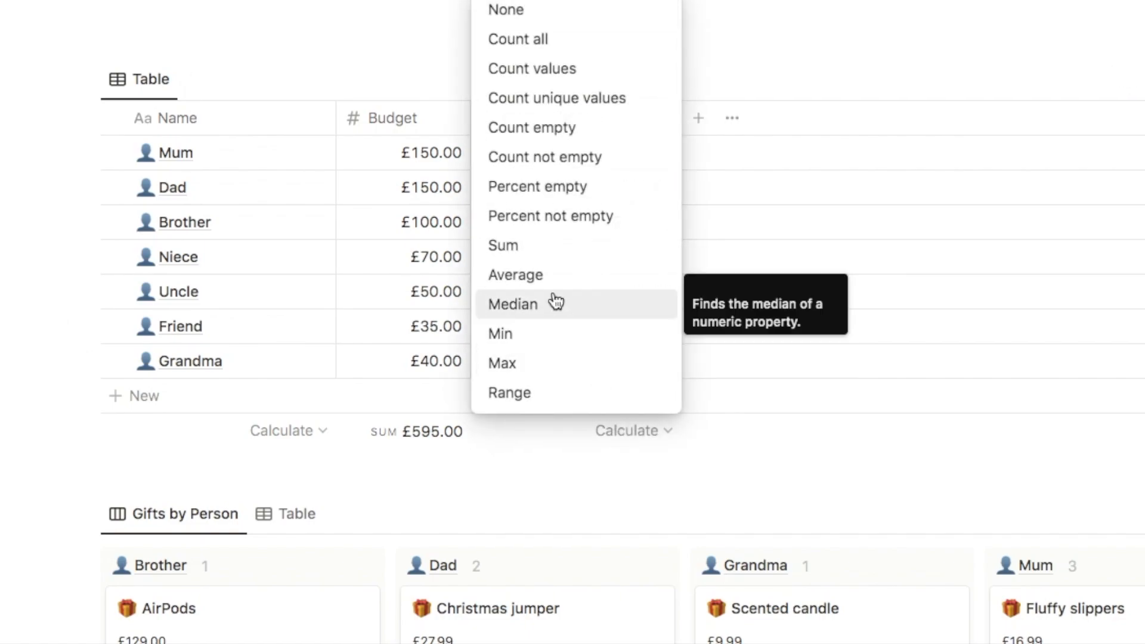
pyautogui.click(523, 251)
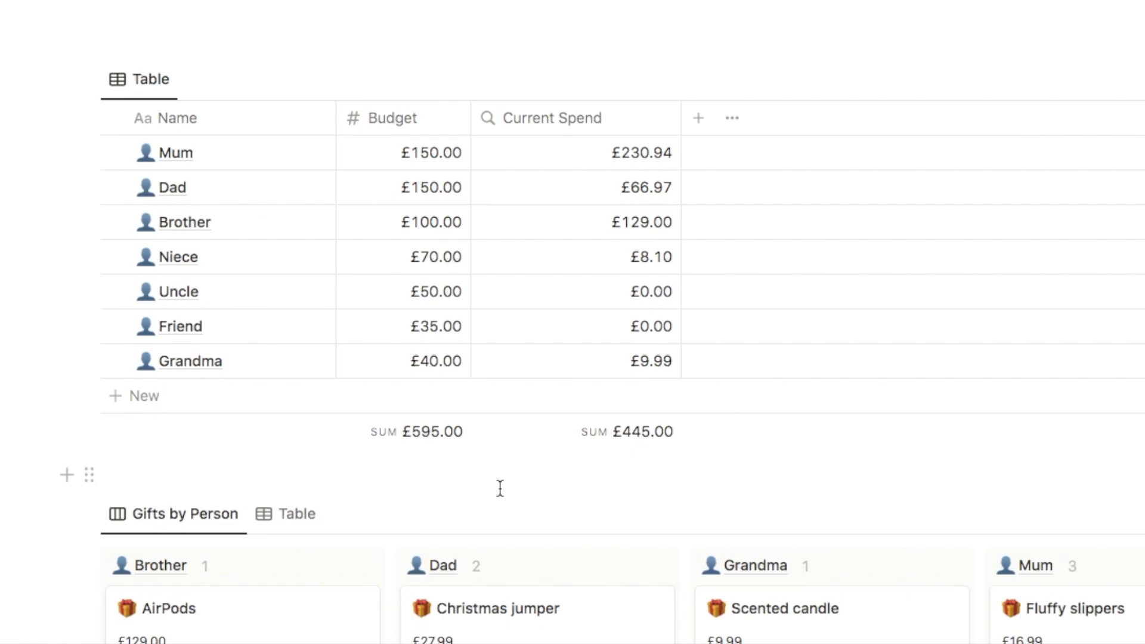
# Step: Add a Formula property named Status to the Family & Friends table
pyautogui.scroll(10, 499, 488)
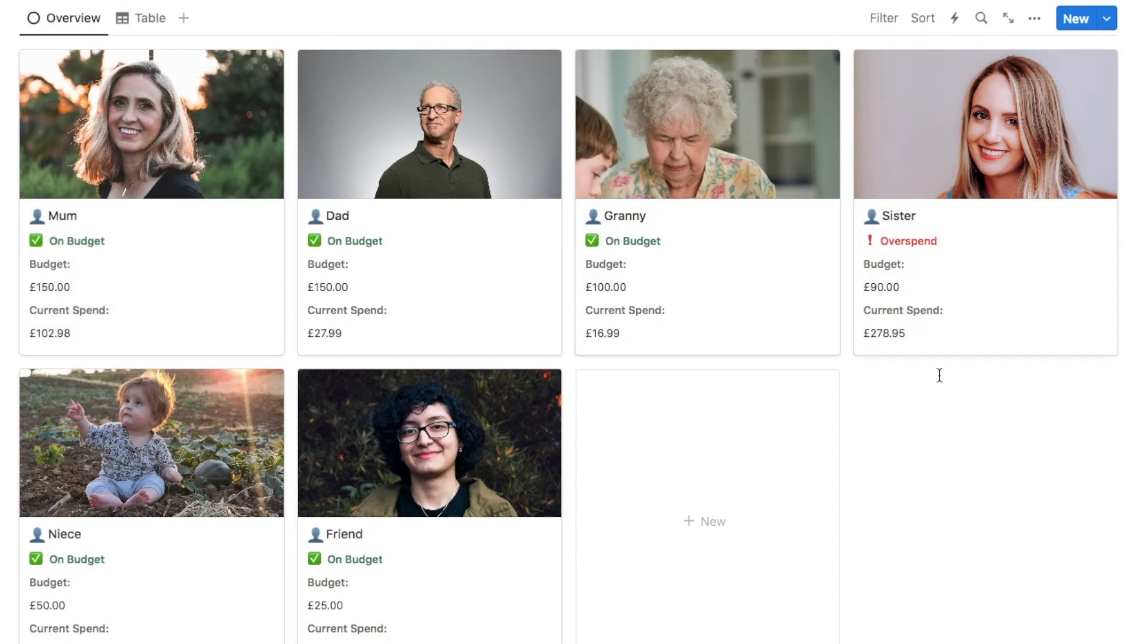
pyautogui.scroll(-1, 940, 375)
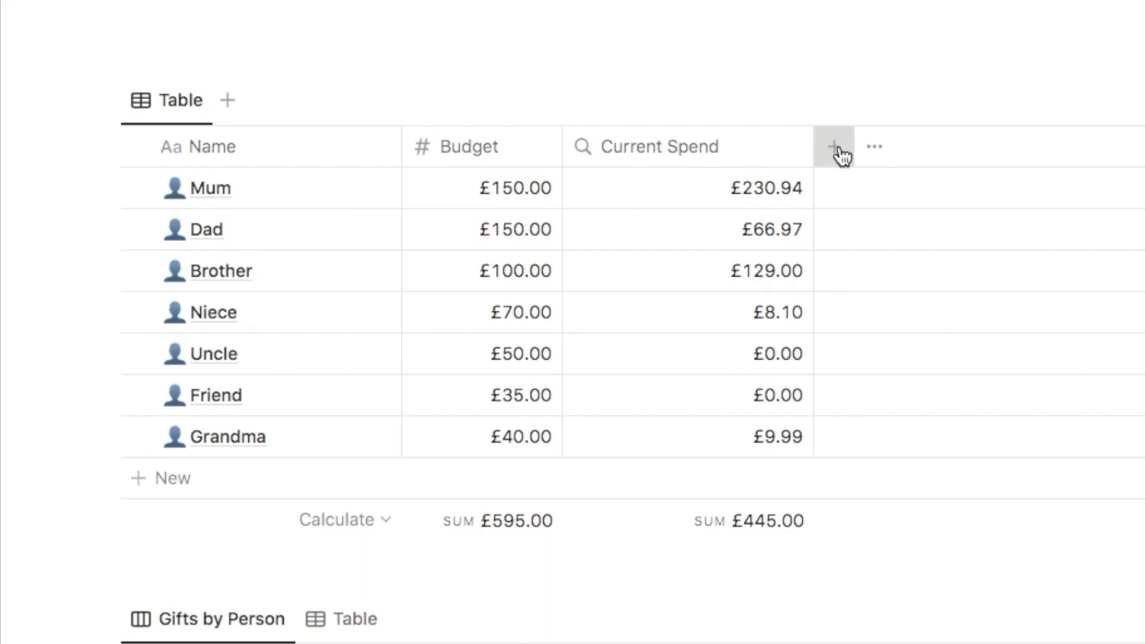
pyautogui.click(838, 150)
pyautogui.write('forma')
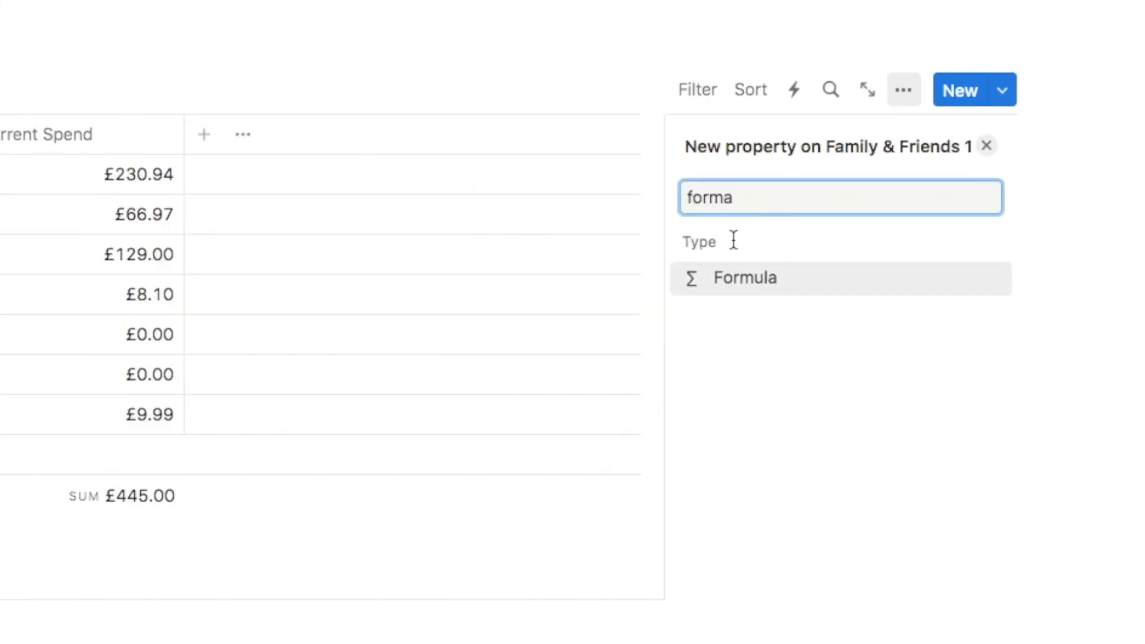
pyautogui.click(759, 282)
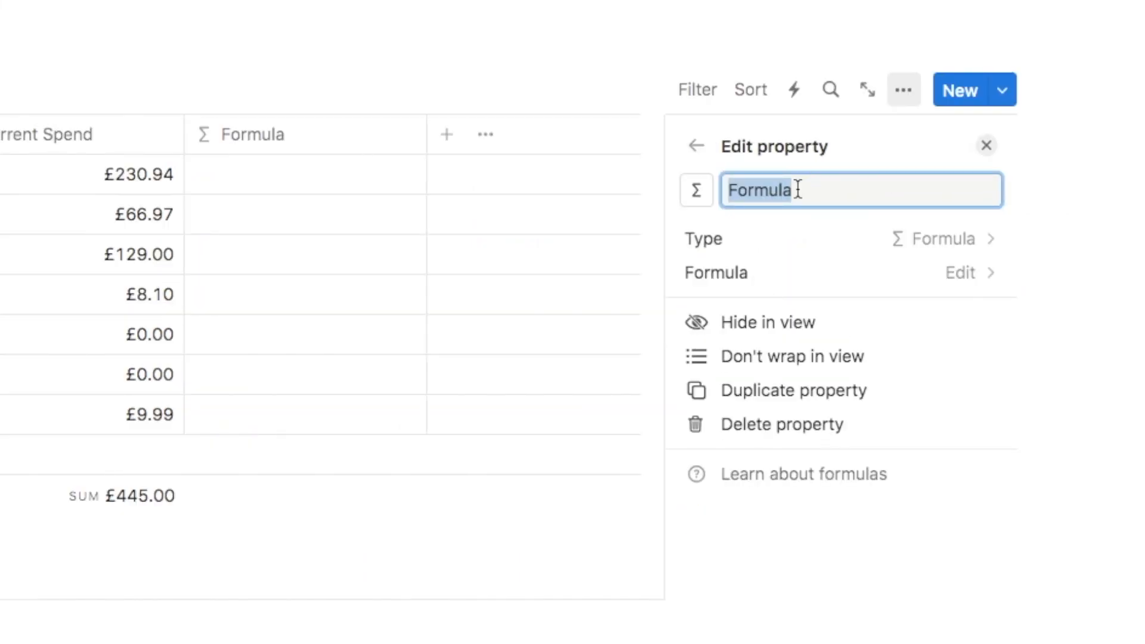
pyautogui.write('Status')
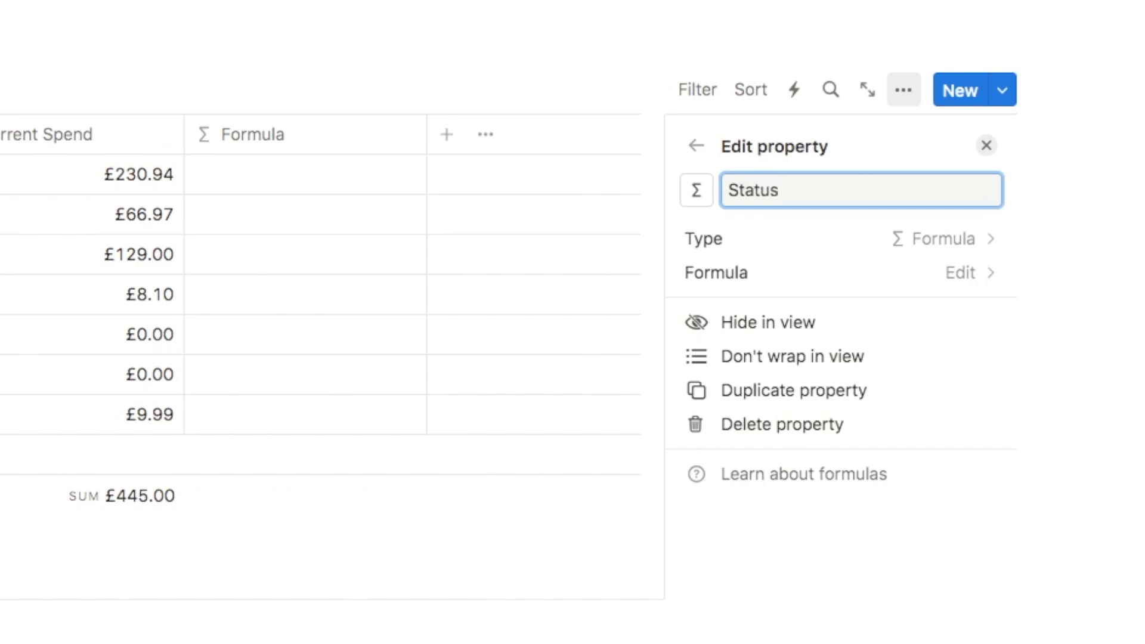
# Step: Start the Status formula with an if( condition testing whether Current Spend < Budget
pyautogui.click(964, 279)
pyautogui.click(964, 275)
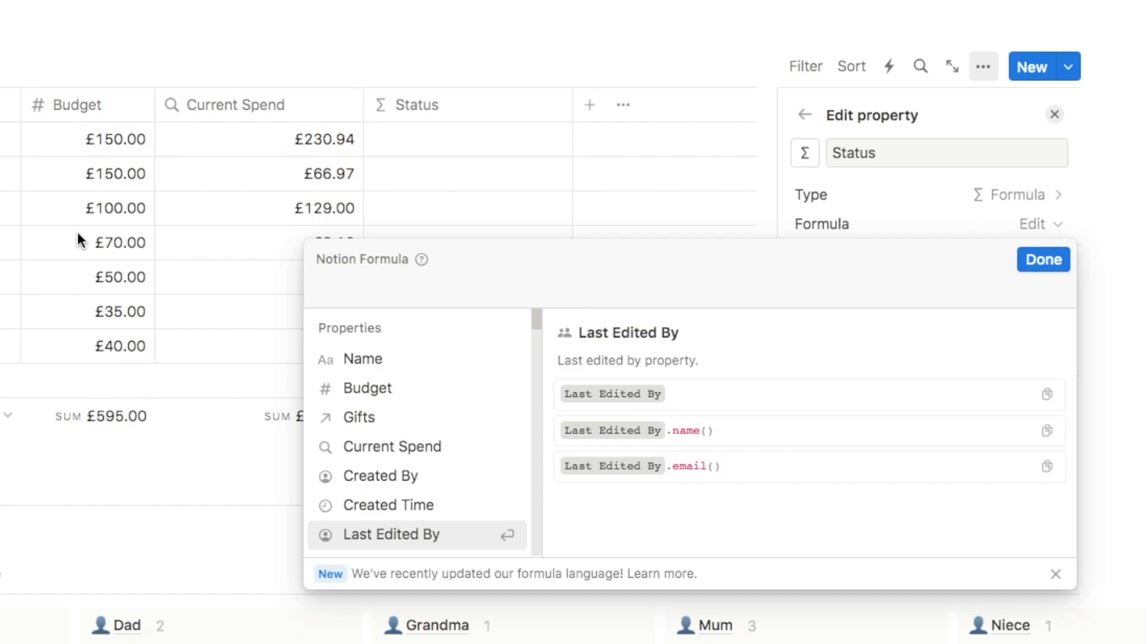
pyautogui.write('i')
pyautogui.press('BackSpace')
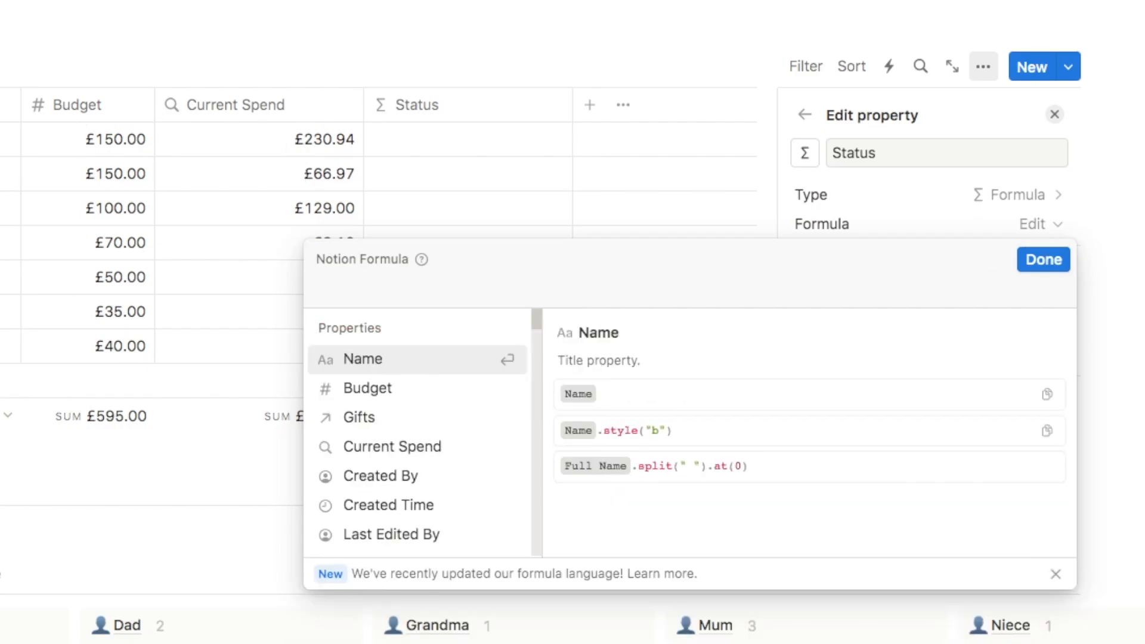
pyautogui.write('if(')
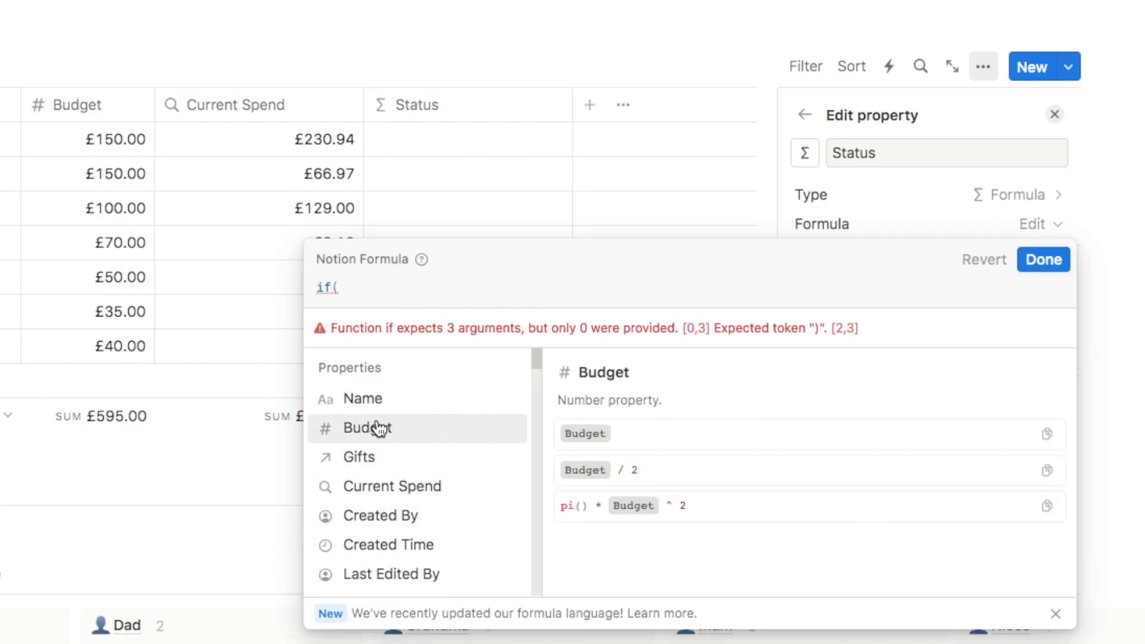
pyautogui.click(389, 488)
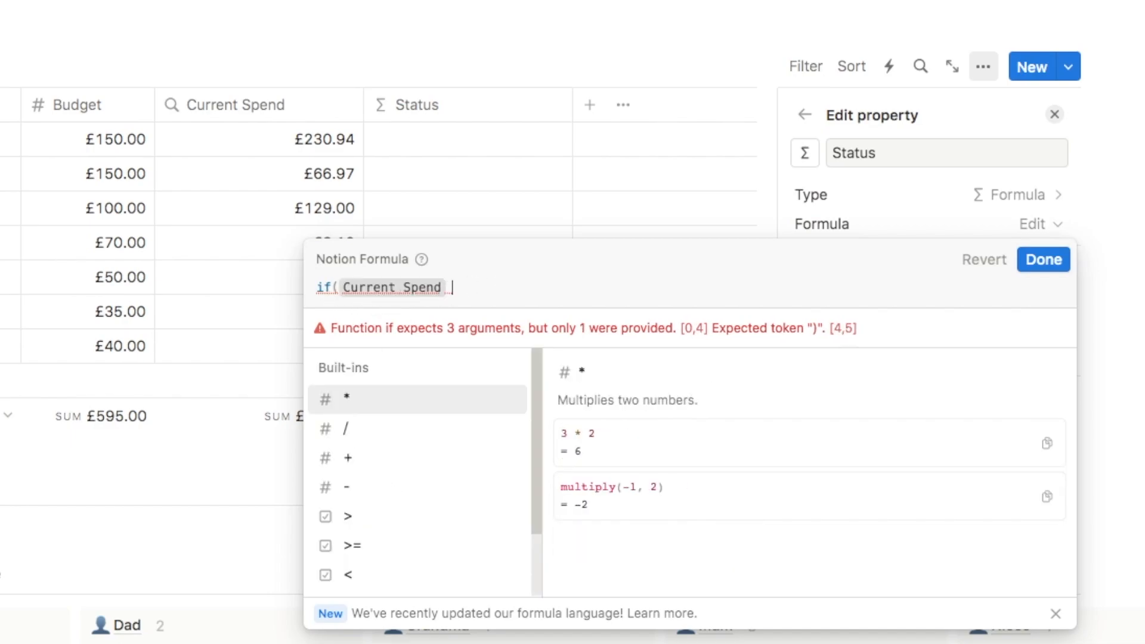
pyautogui.write('<')
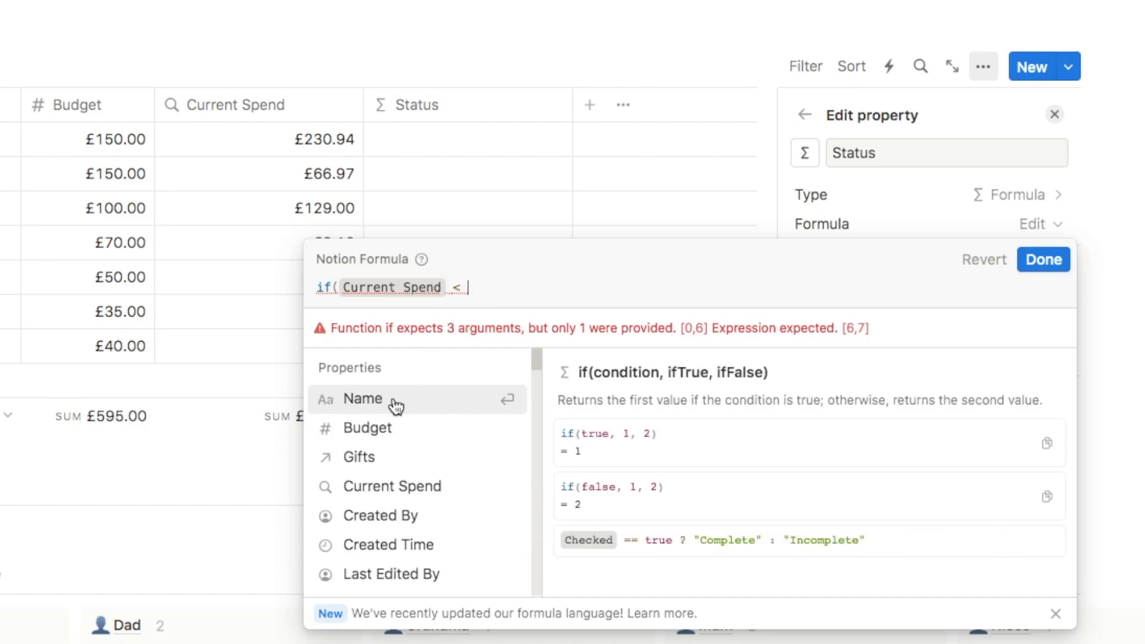
pyautogui.click(370, 439)
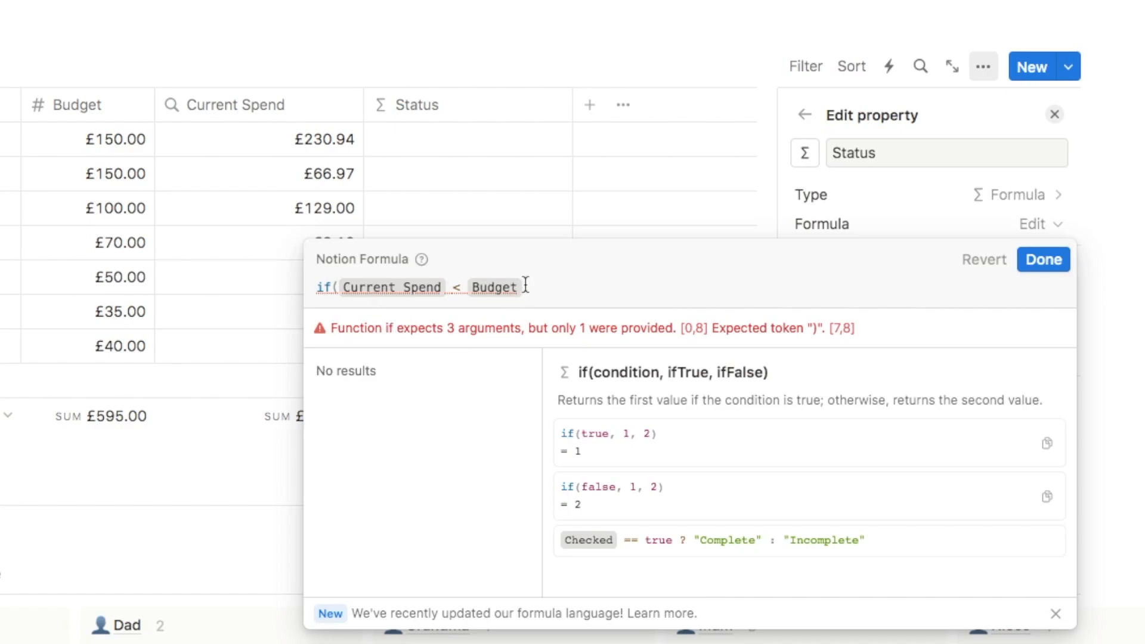
# Step: Add "On Budget" as the Status formula's result when the condition is true
pyautogui.write(', ')
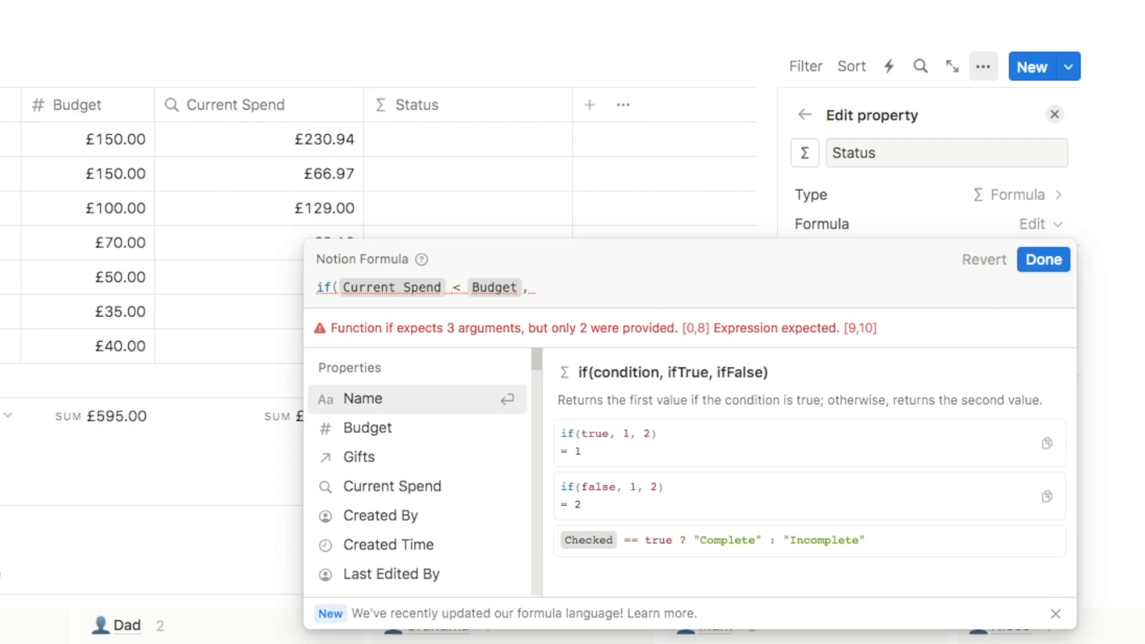
pyautogui.write('""')
pyautogui.click(544, 287)
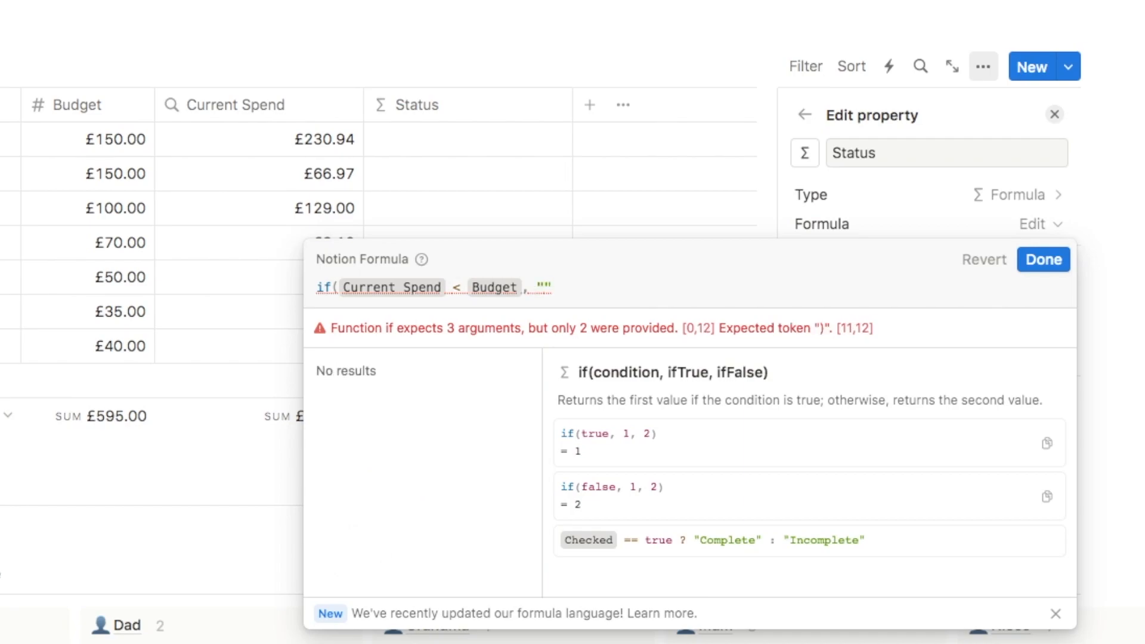
pyautogui.write('On Budget')
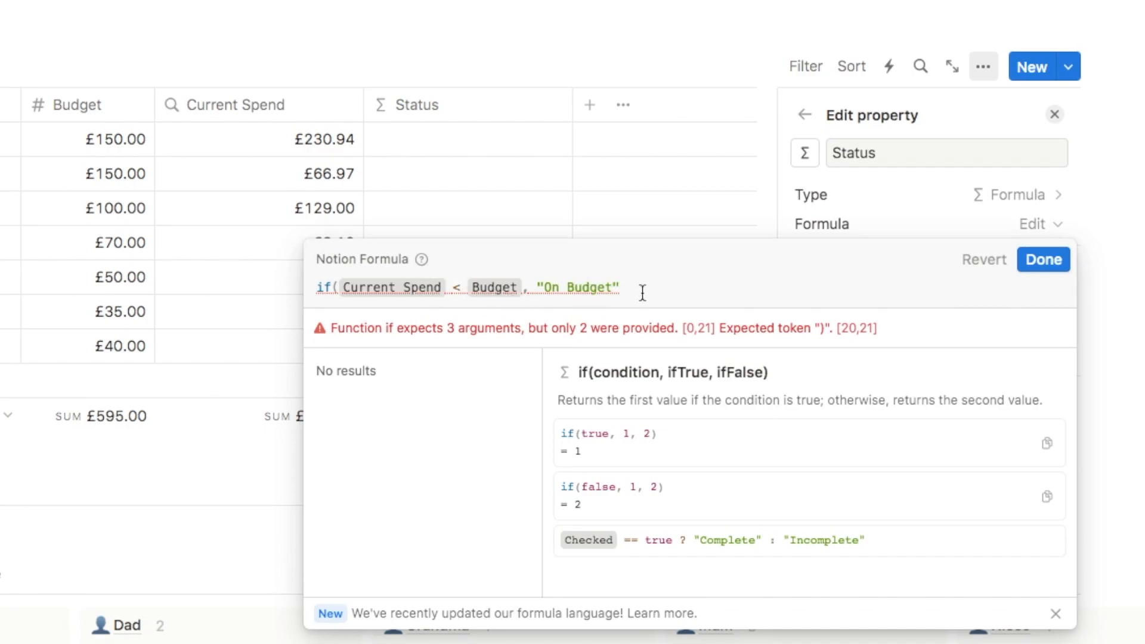
# Step: Add "Overspend" as the Status formula's false result, close the parenthesis and save the formula
pyautogui.click(620, 288)
pyautogui.write(', ')
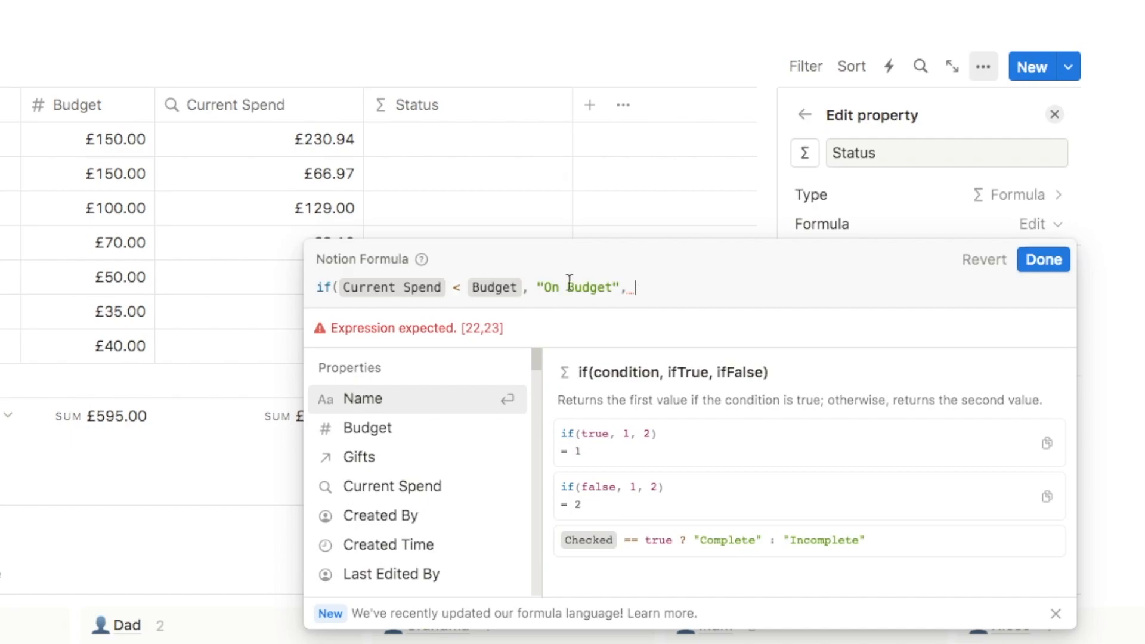
pyautogui.write('"')
pyautogui.press('BackSpace')
pyautogui.write('""')
pyautogui.press('Left')
pyautogui.write('Overspand')
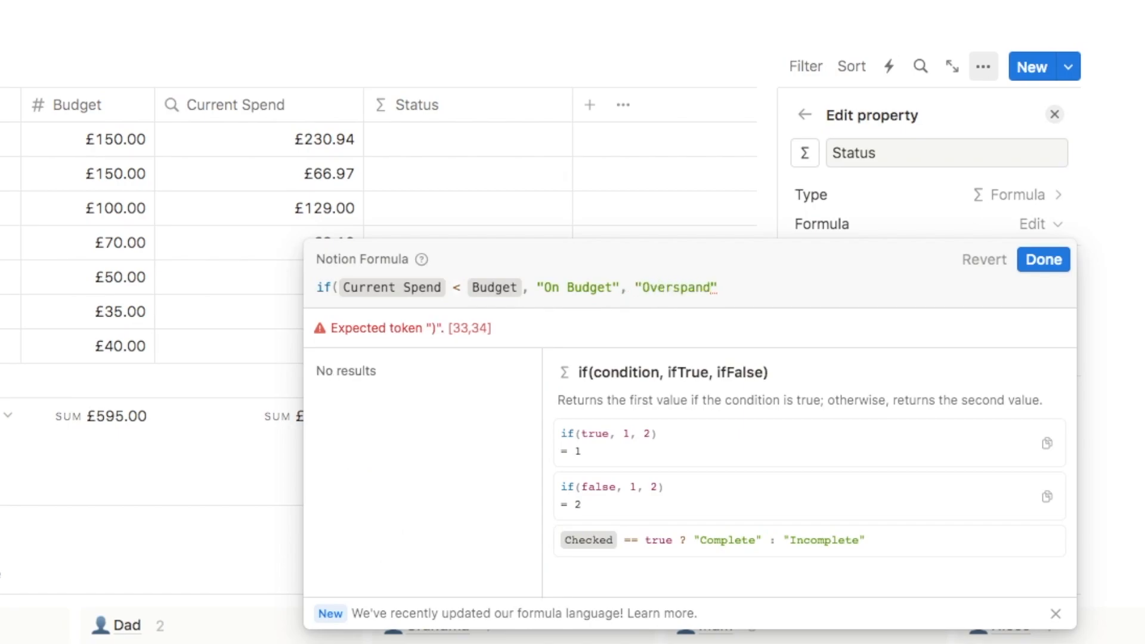
pyautogui.click(760, 293)
pyautogui.write(')')
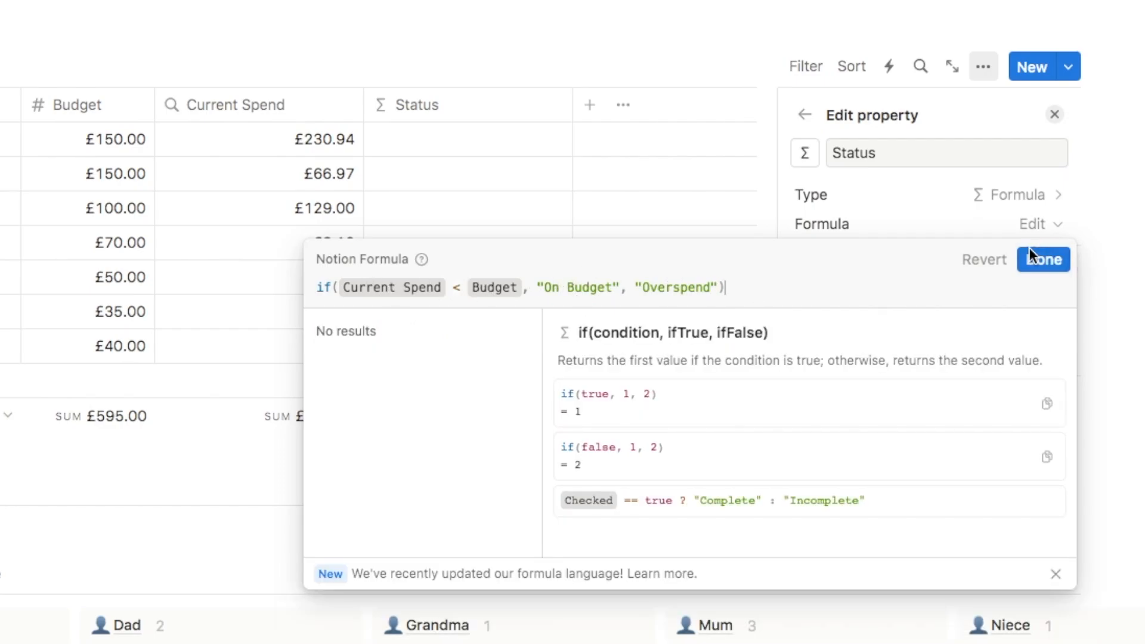
pyautogui.click(1037, 260)
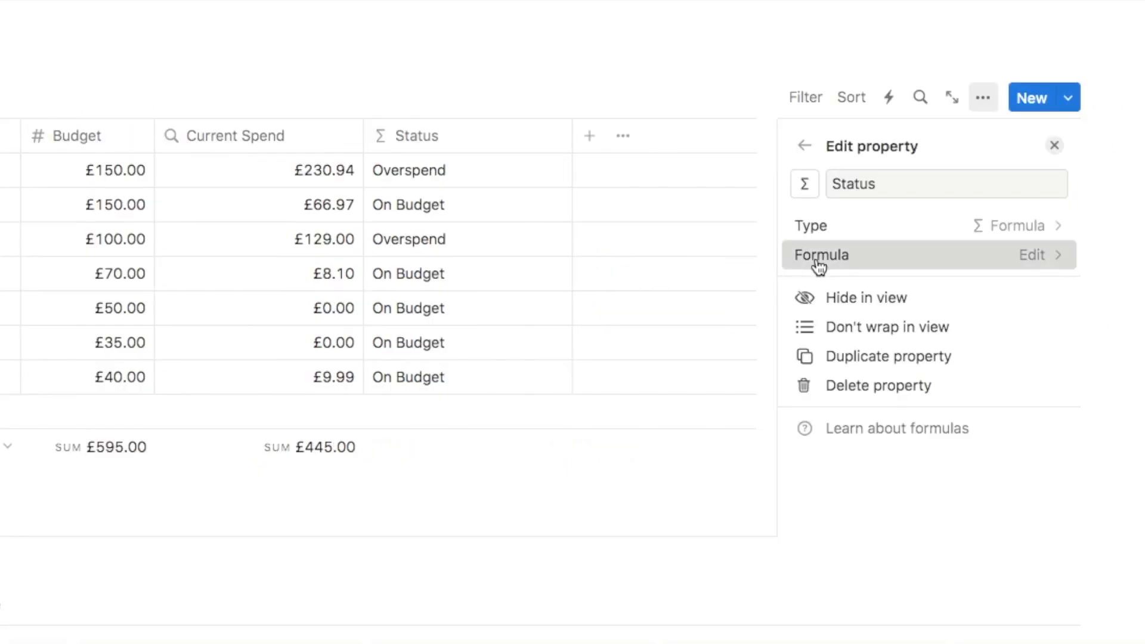
# Step: Insert the green ✅ check mark emoji before On Budget in the Status formula
pyautogui.click(819, 262)
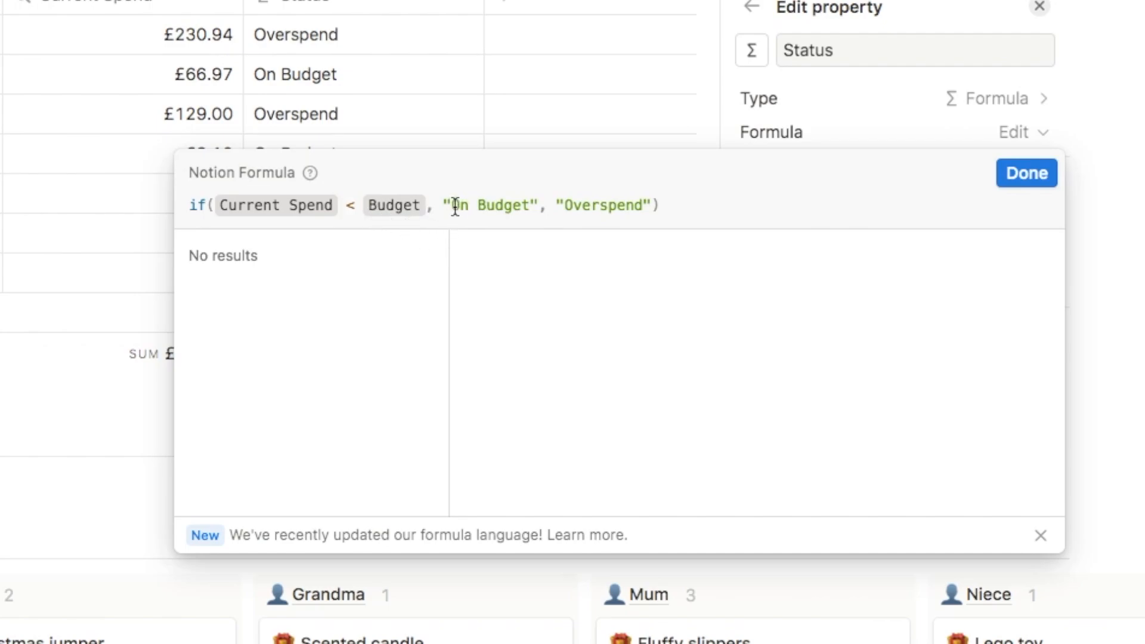
pyautogui.press('ctrl+super+space')
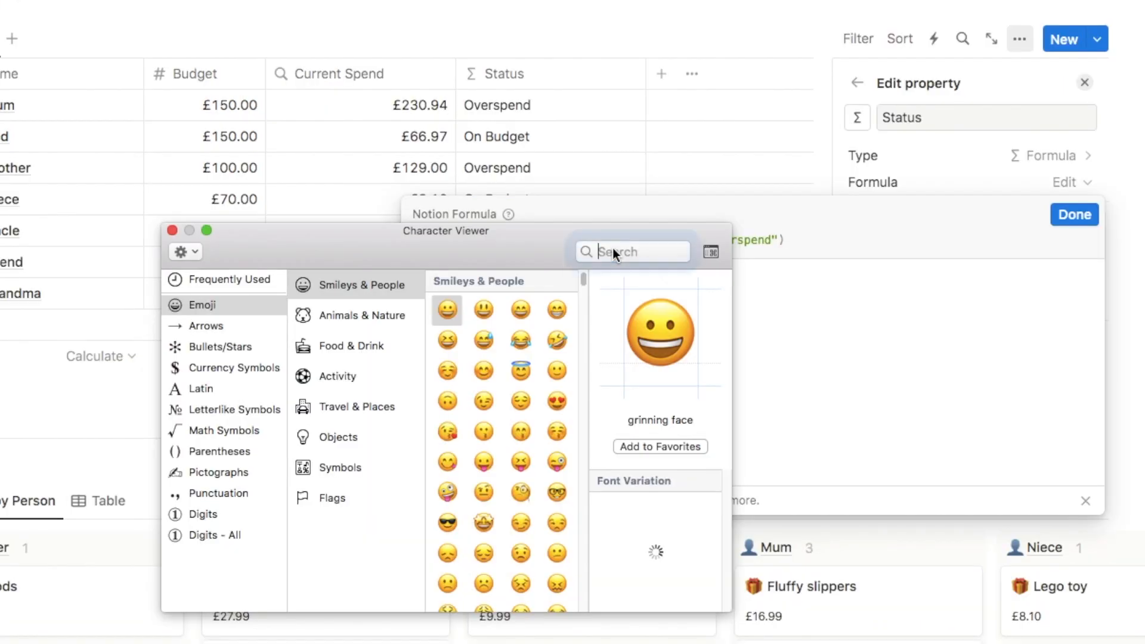
pyautogui.write('check')
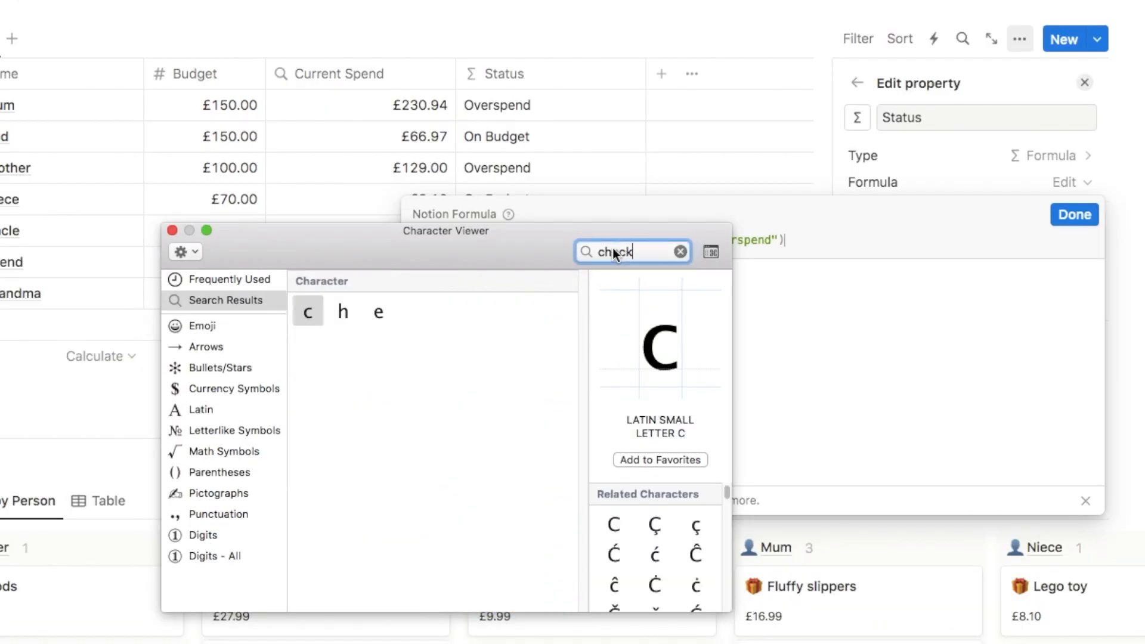
pyautogui.moveTo(338, 141); pyautogui.dragTo(266, 86)
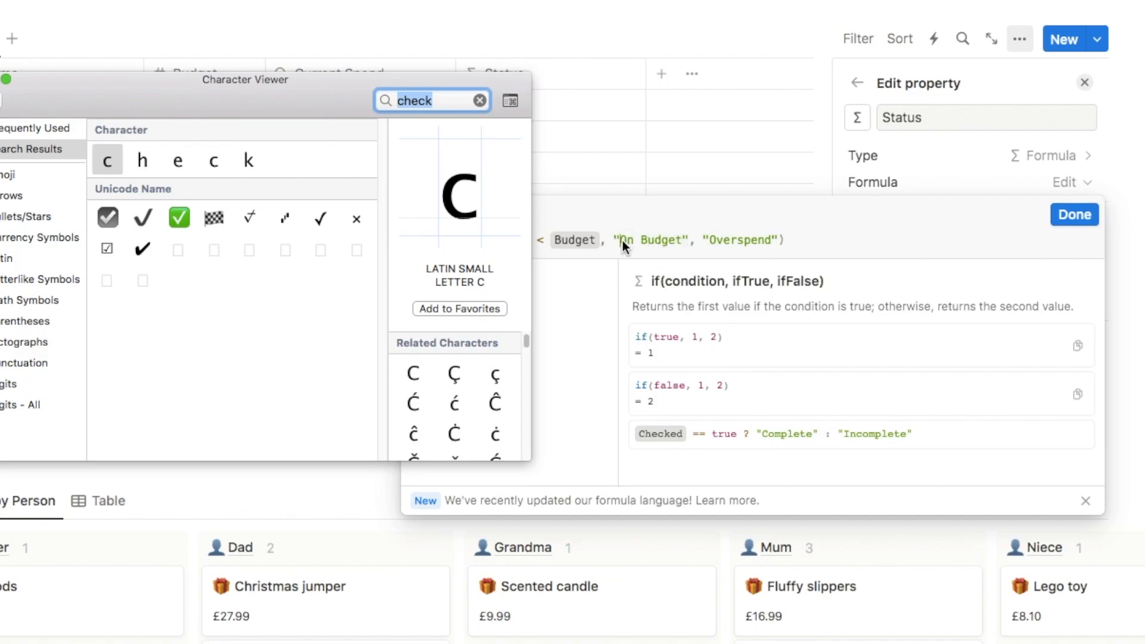
pyautogui.doubleClick(178, 217)
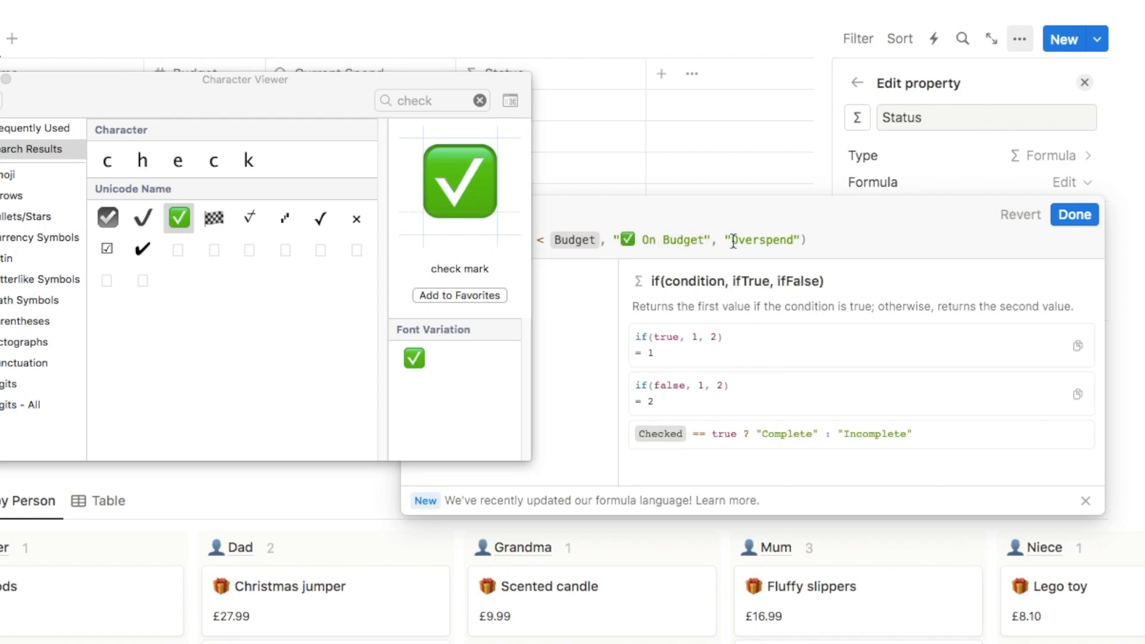
# Step: Insert the red ❗ exclamation mark emoji before Overspend in the Status formula and save it
pyautogui.click(431, 101)
pyautogui.moveTo(407, 102); pyautogui.dragTo(396, 99)
pyautogui.write('exclam')
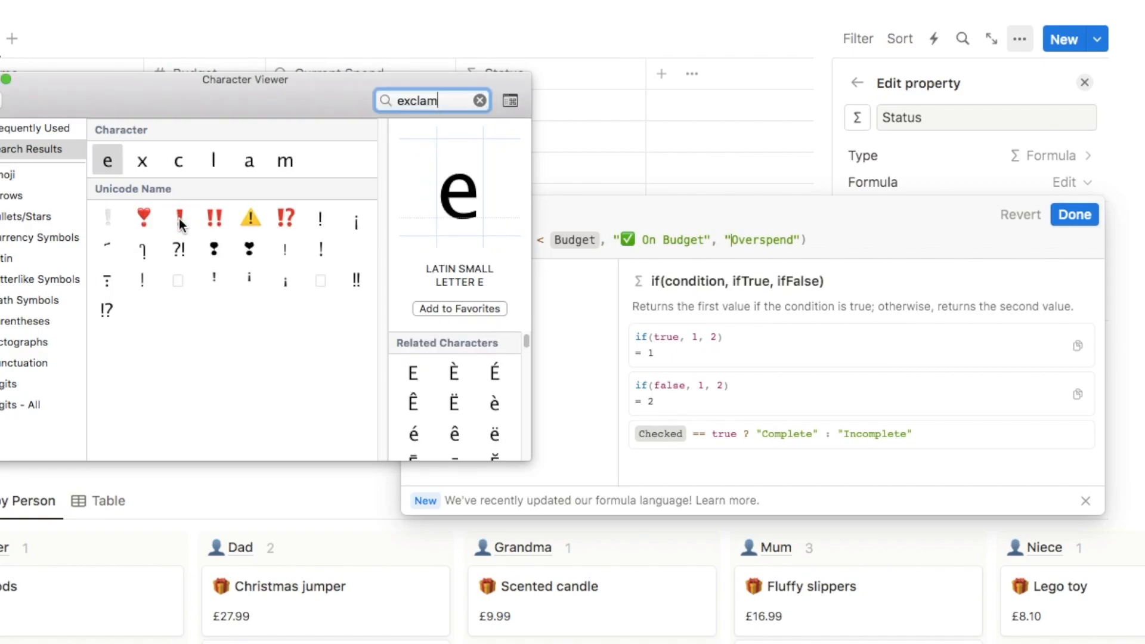
pyautogui.doubleClick(181, 219)
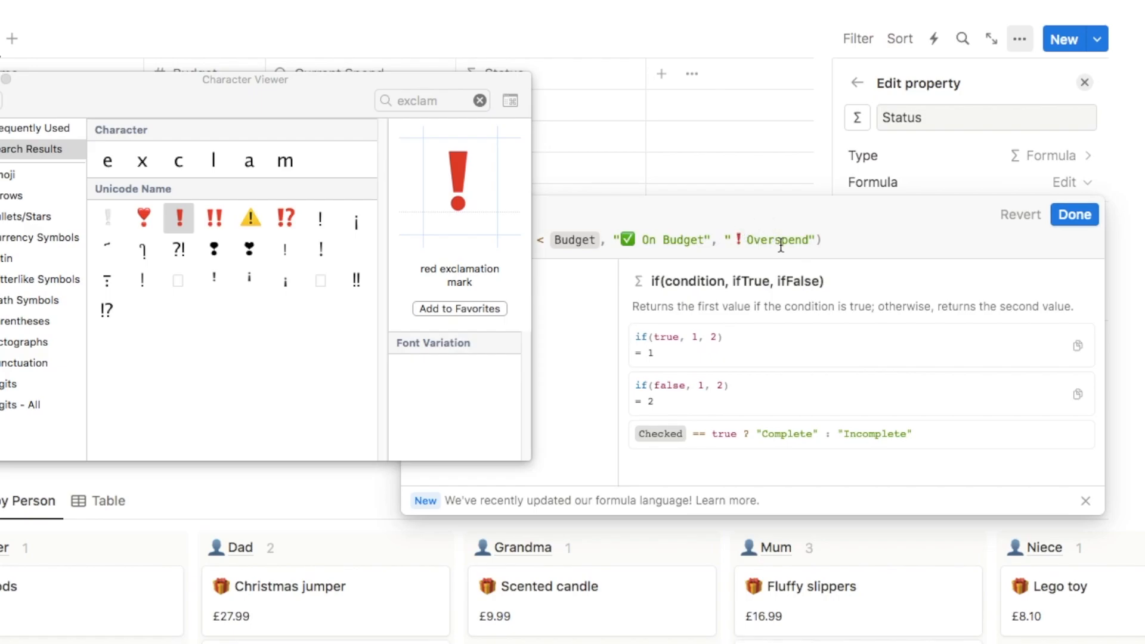
pyautogui.click(1094, 217)
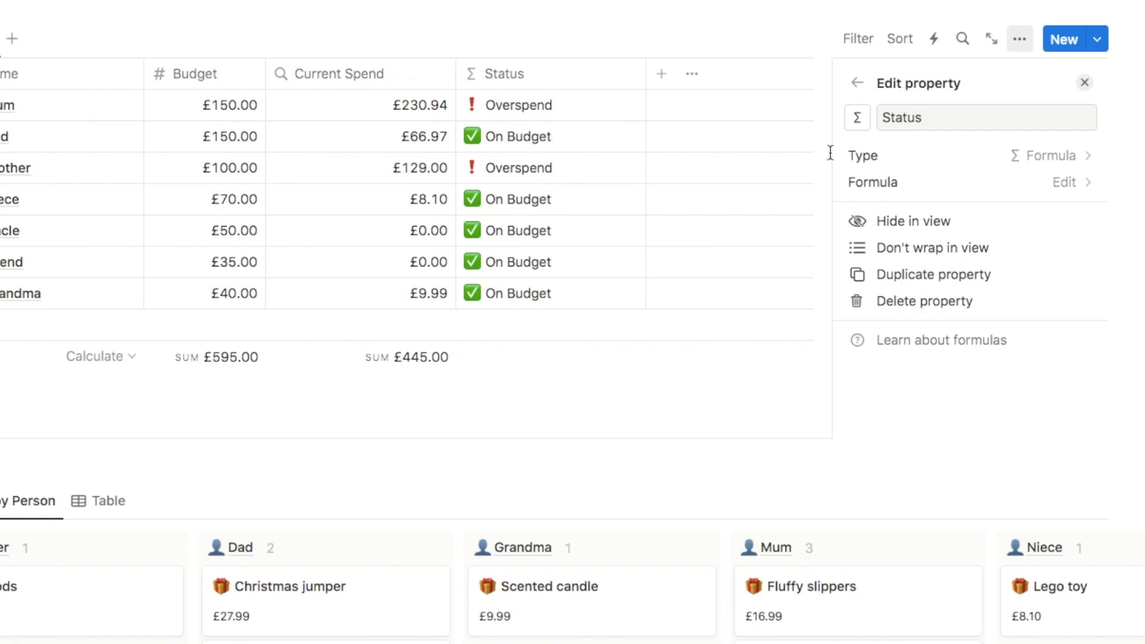
# Step: Style the On Budget result in the Status formula as bold green with style("b", "green") and save the formula
pyautogui.click(869, 185)
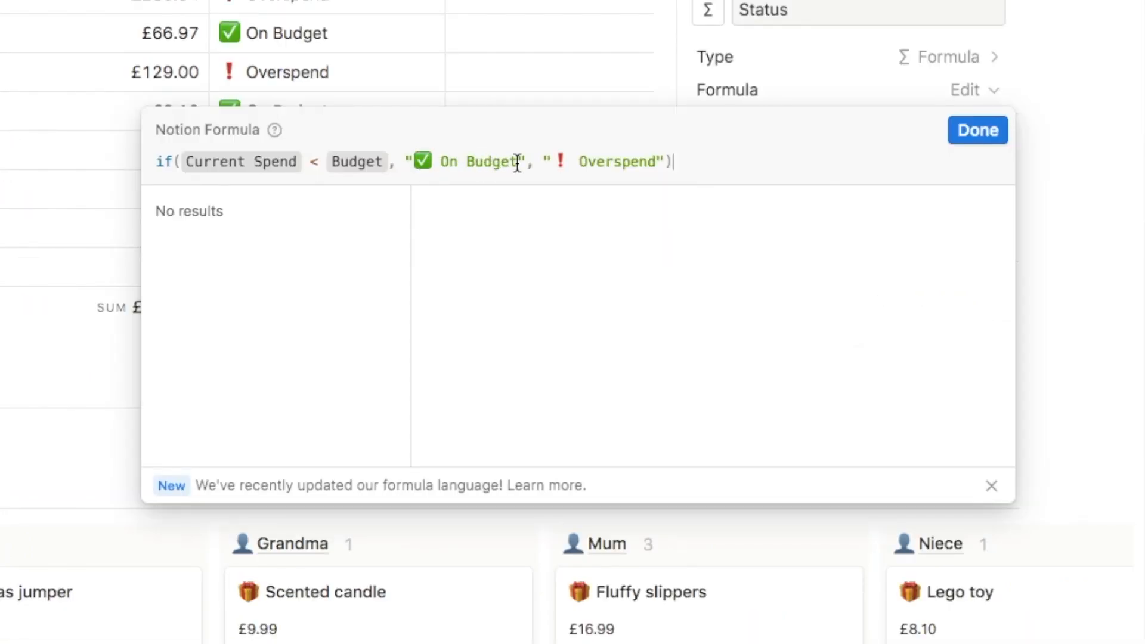
pyautogui.click(725, 169)
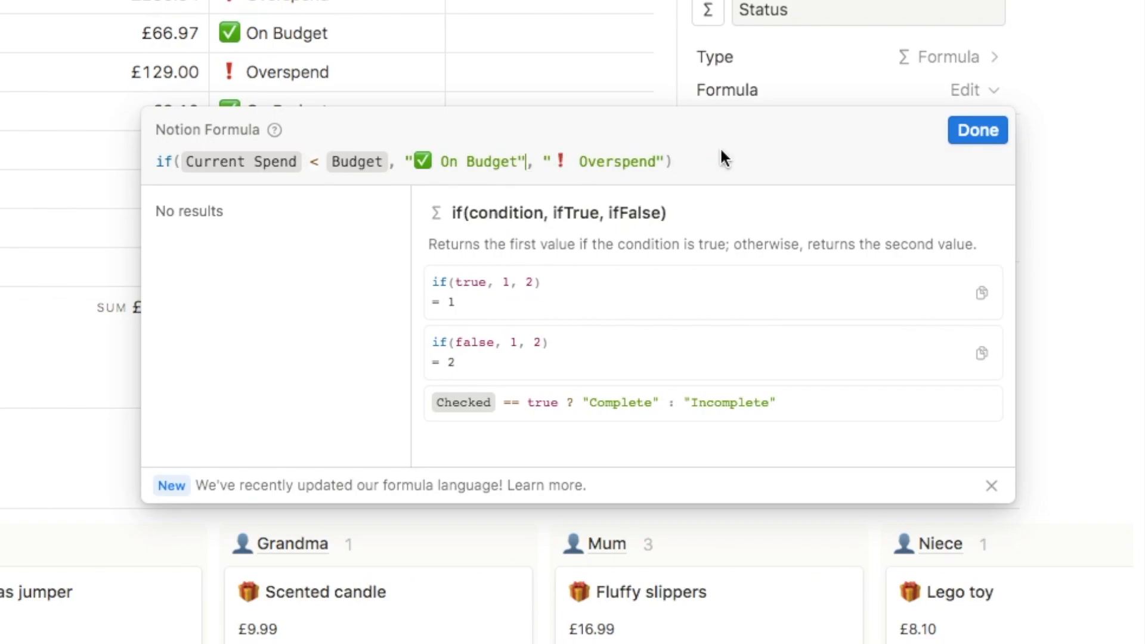
pyautogui.write('.style')
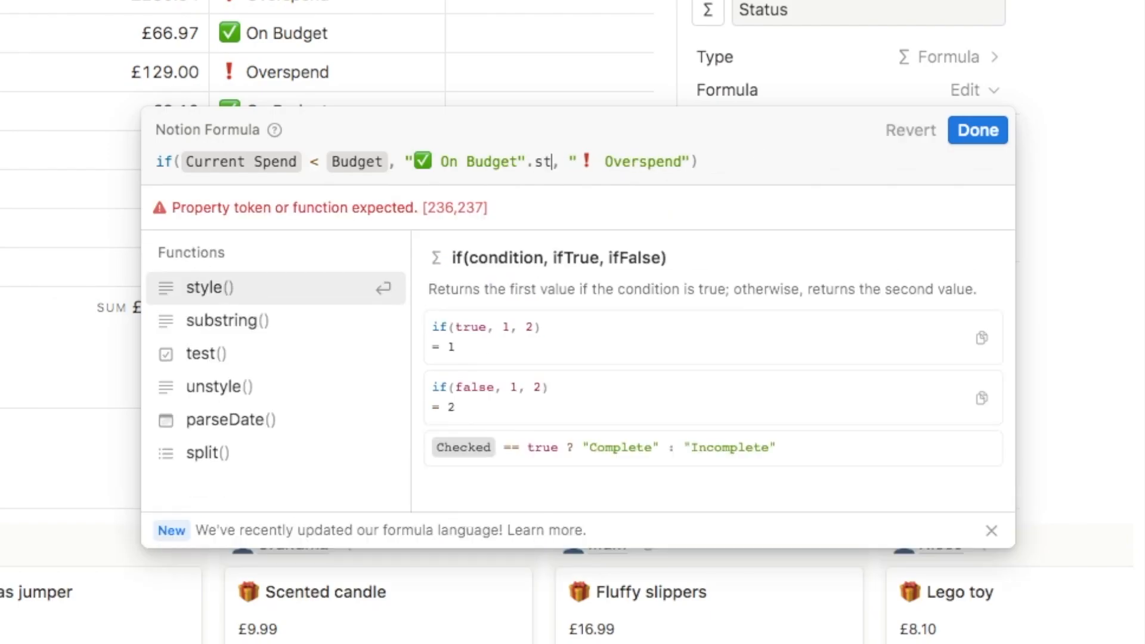
pyautogui.press('Return')
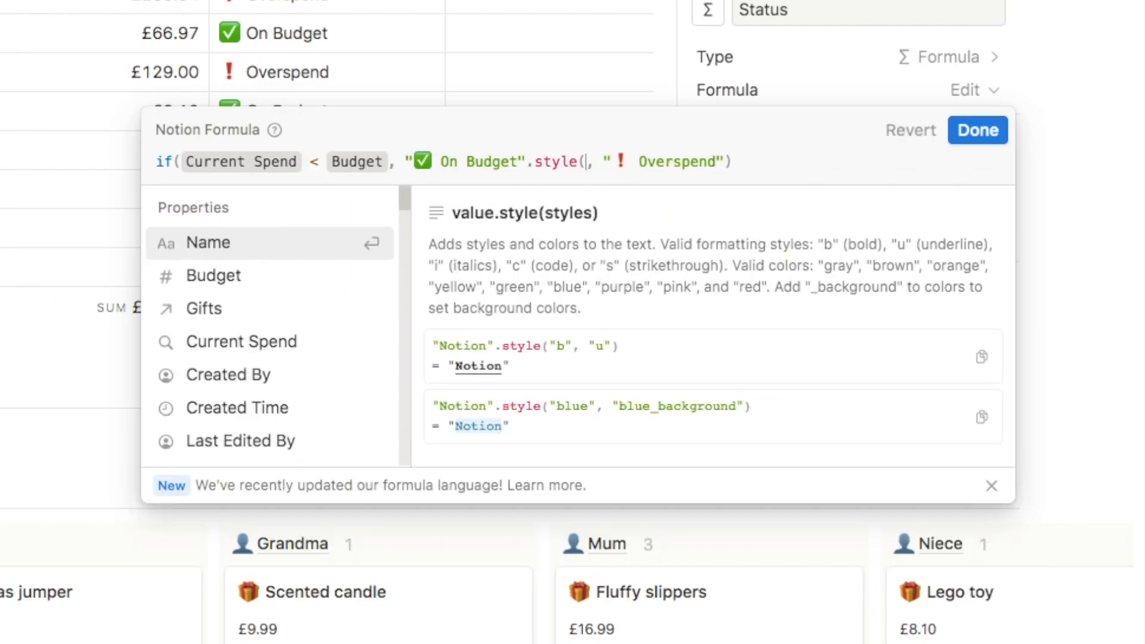
pyautogui.press('Right')
pyautogui.click(587, 161)
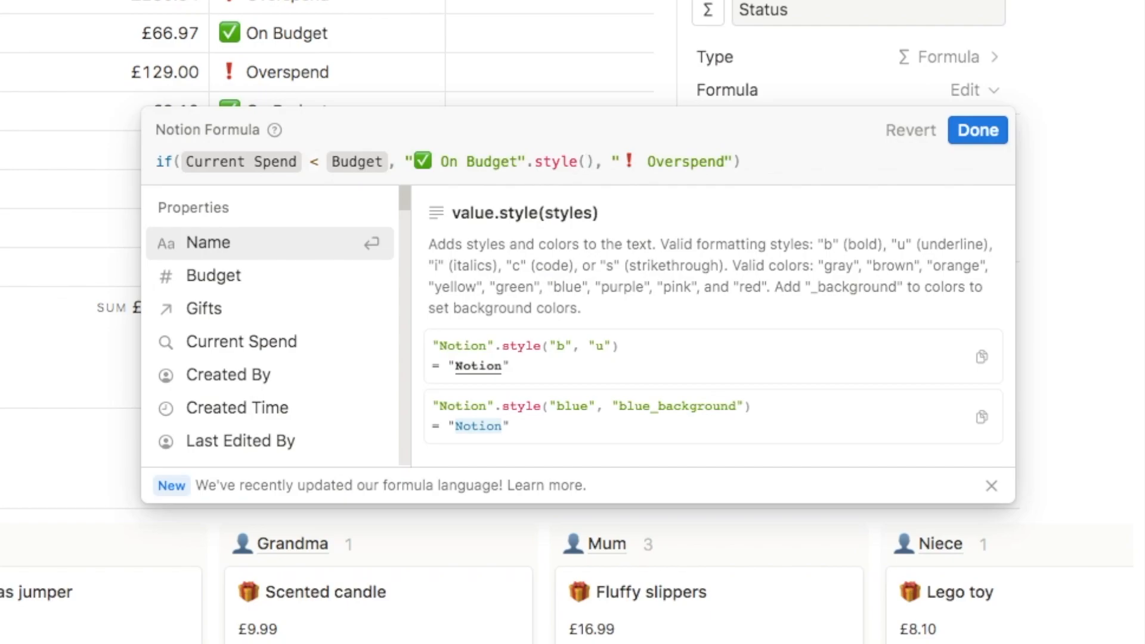
pyautogui.write('"b"')
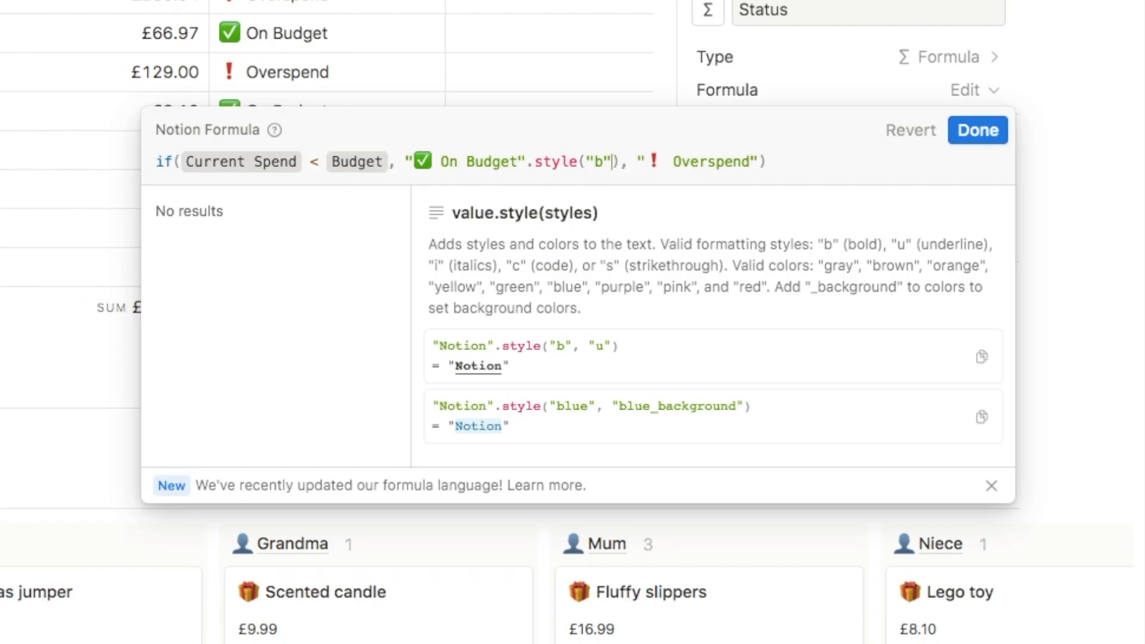
pyautogui.write(', ')
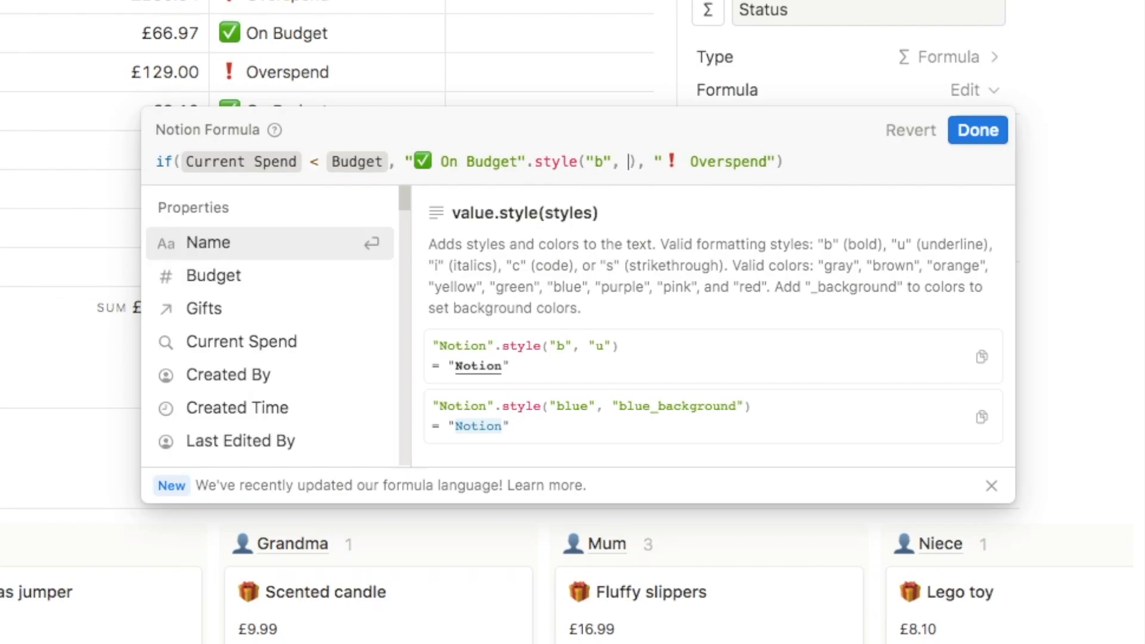
pyautogui.write('"green')
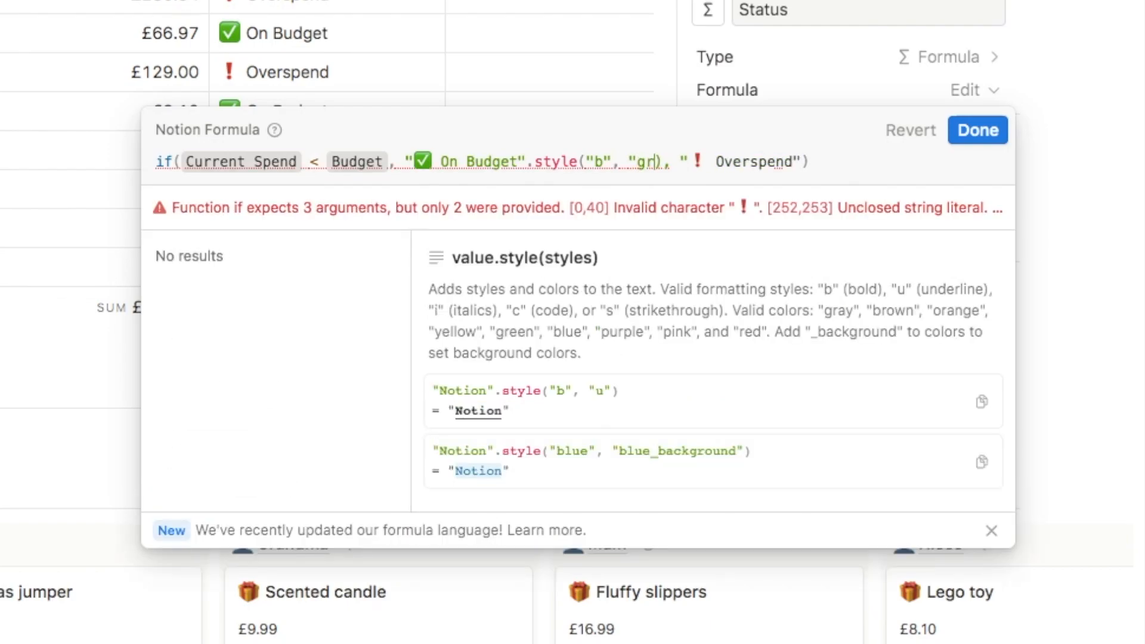
pyautogui.write('"')
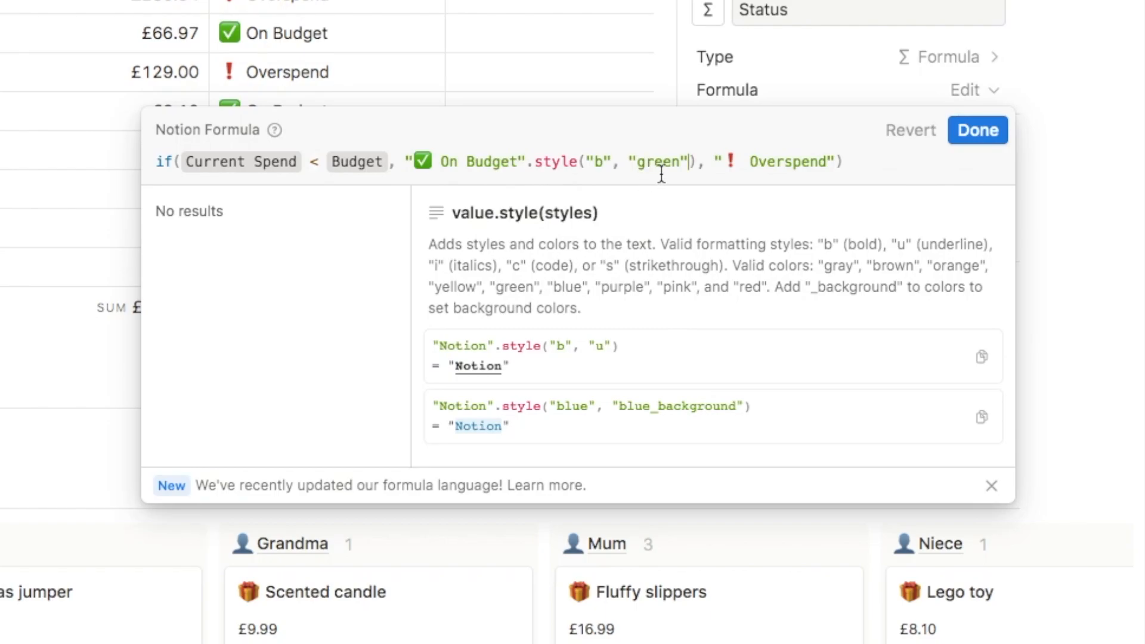
pyautogui.click(978, 131)
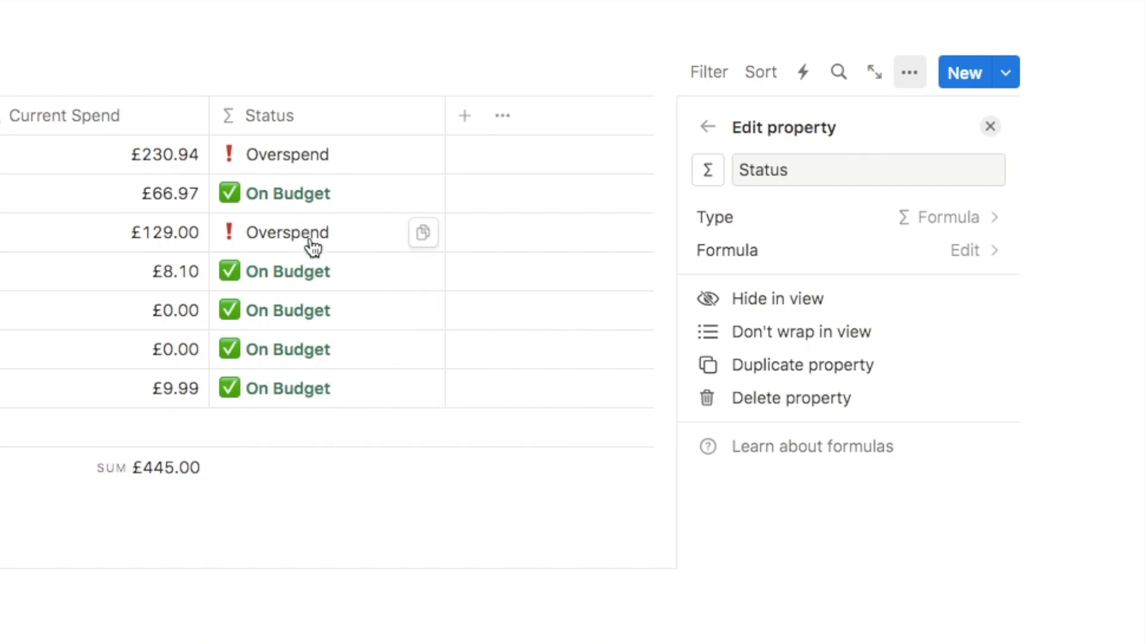
# Step: Style the Overspend result in the Status formula as bold red with style("b", "red") and save the formula
pyautogui.click(723, 254)
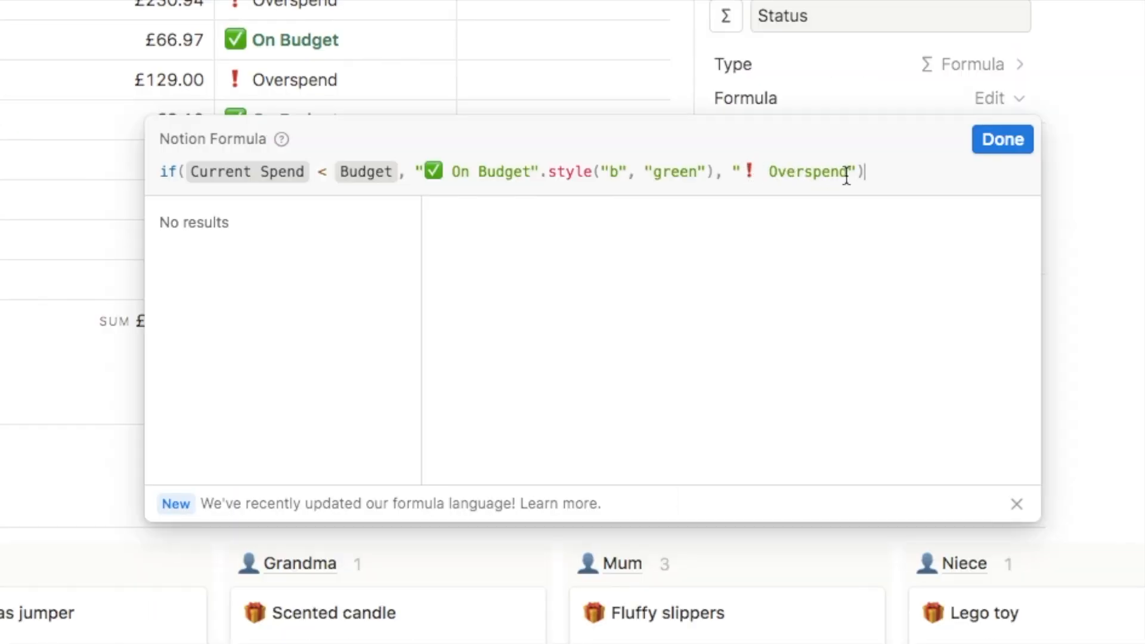
pyautogui.click(856, 172)
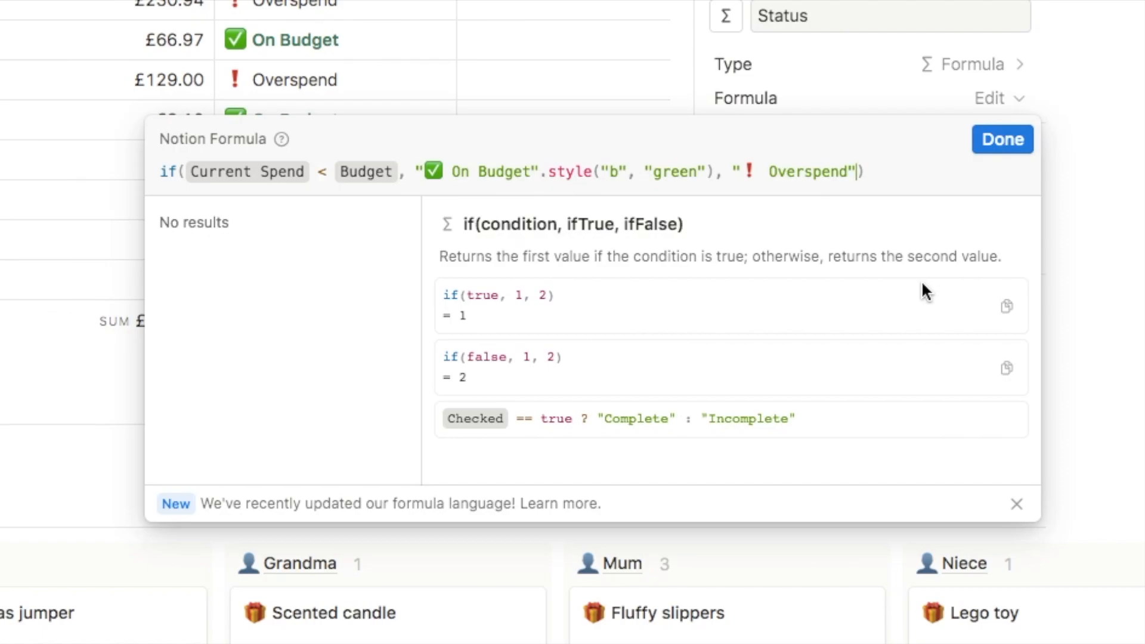
pyautogui.write('.style(')
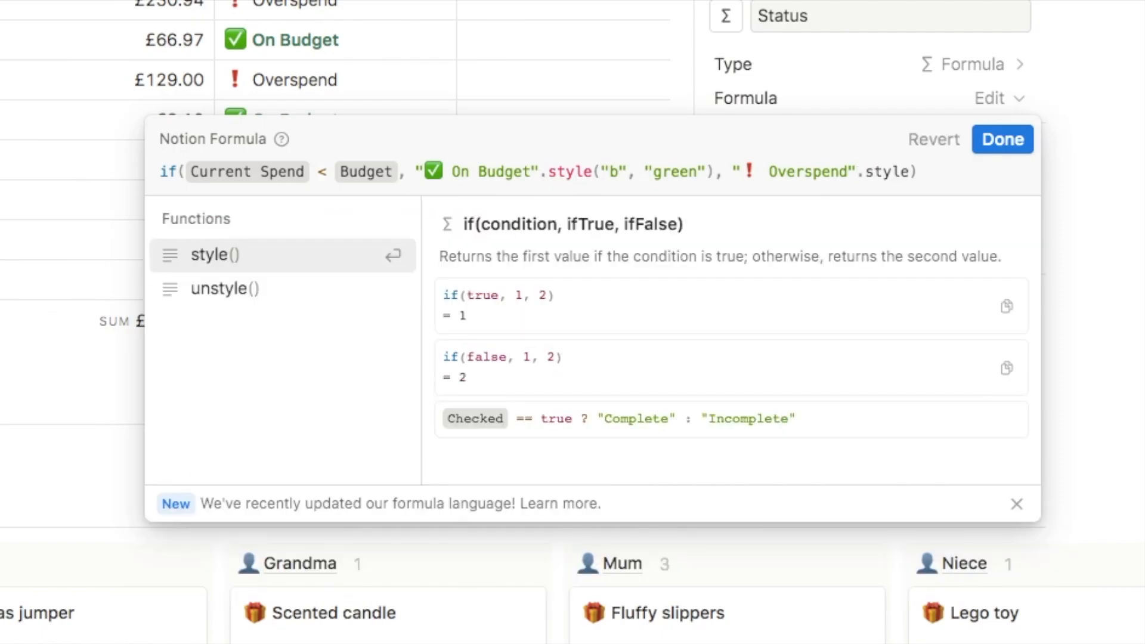
pyautogui.click(919, 172)
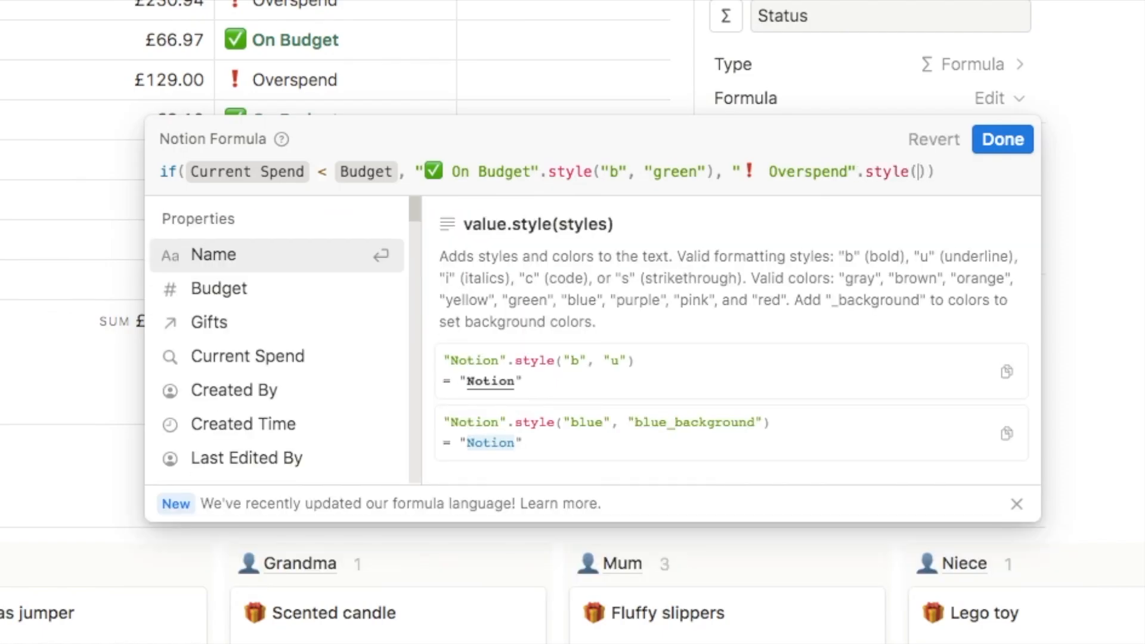
pyautogui.write('"b')
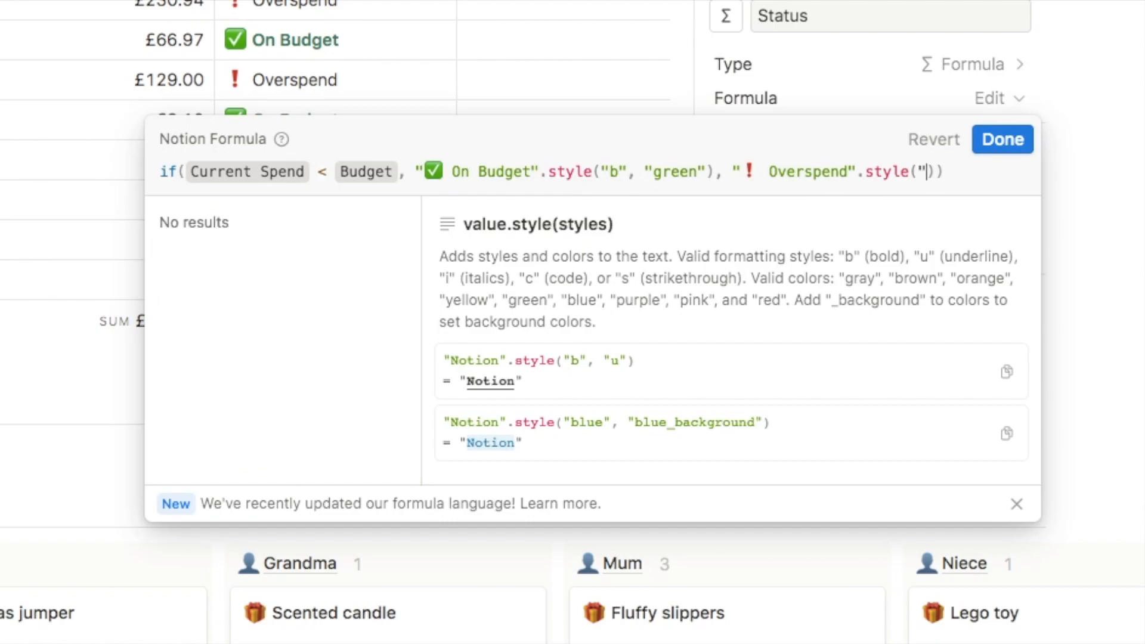
pyautogui.write('", "')
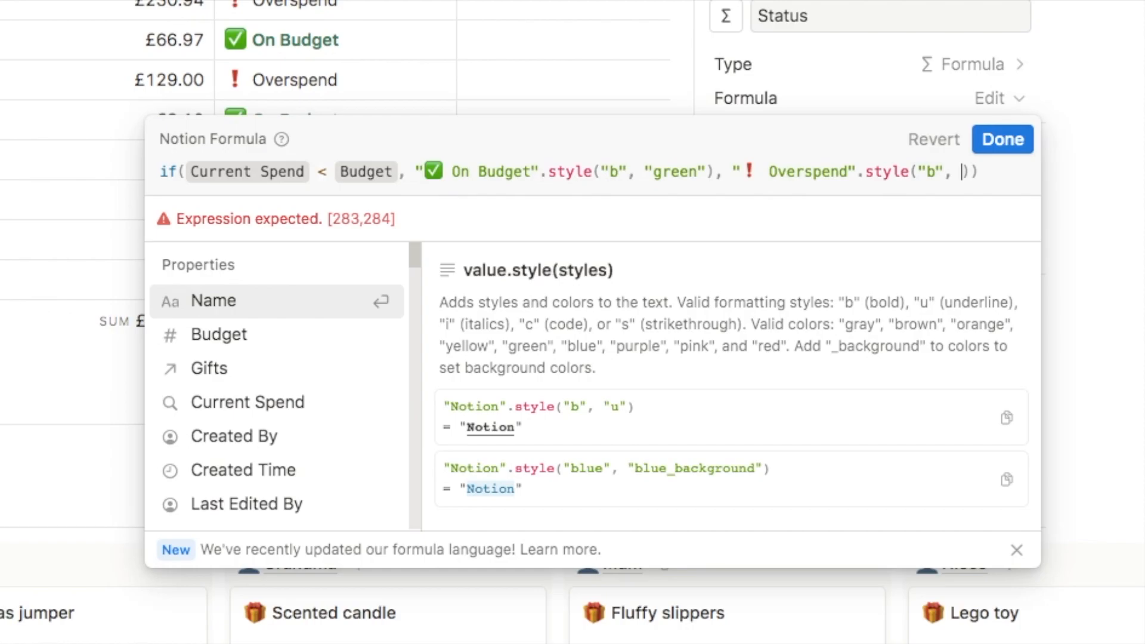
pyautogui.write('red"')
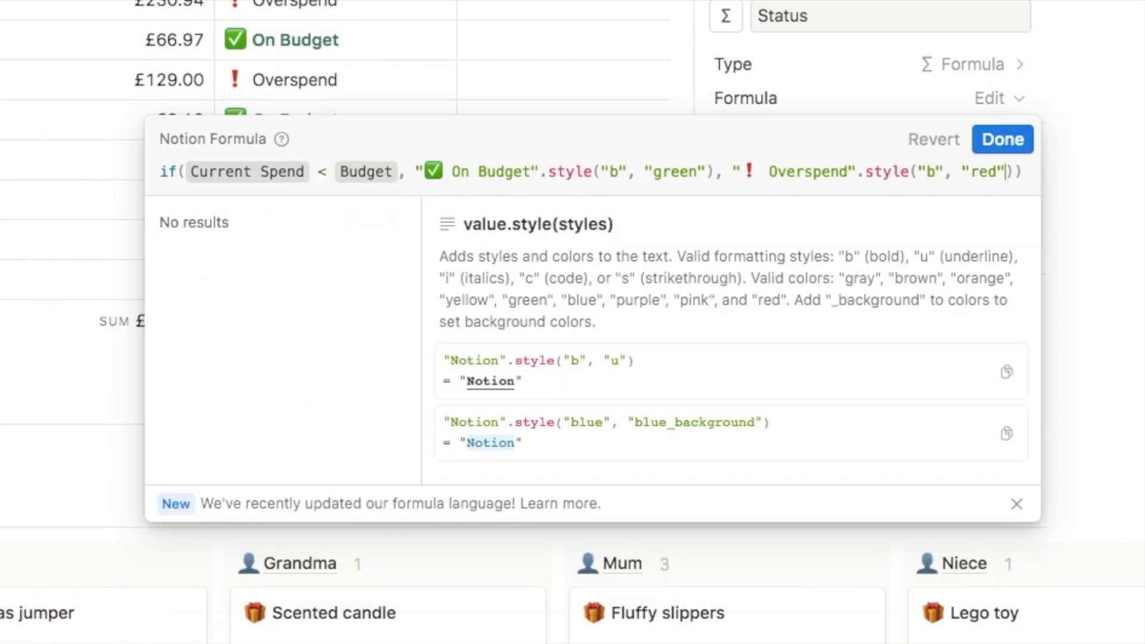
pyautogui.click(996, 154)
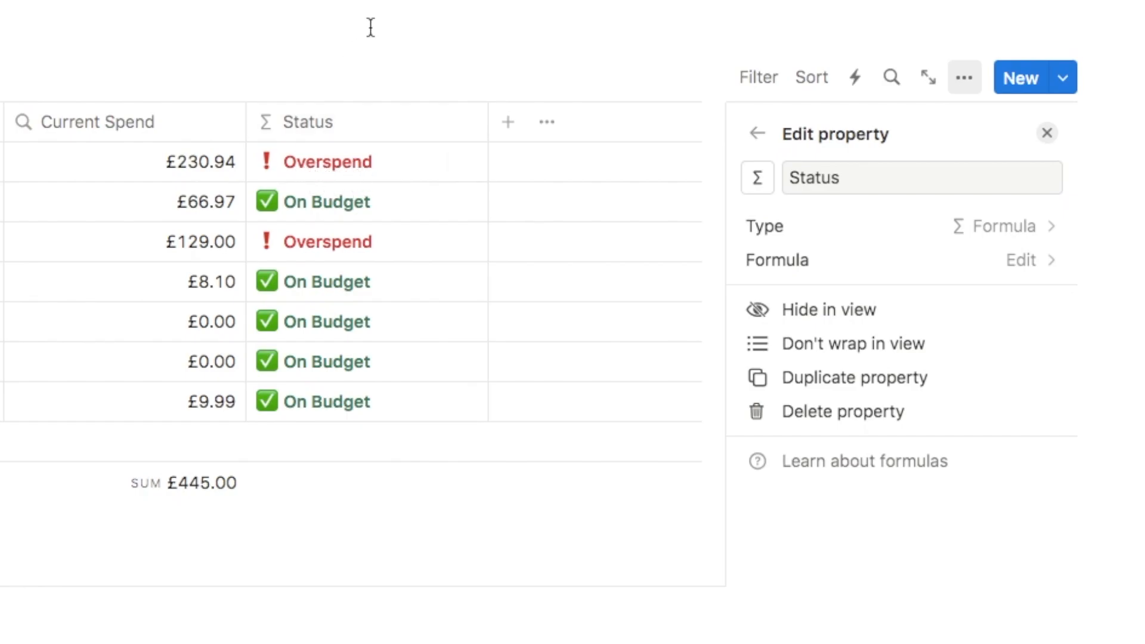
# Step: Close the Status property settings and move the Status column in front of Name in the Family & Friends table
pyautogui.press('Escape')
pyautogui.moveTo(362, 131); pyautogui.dragTo(0, 140)
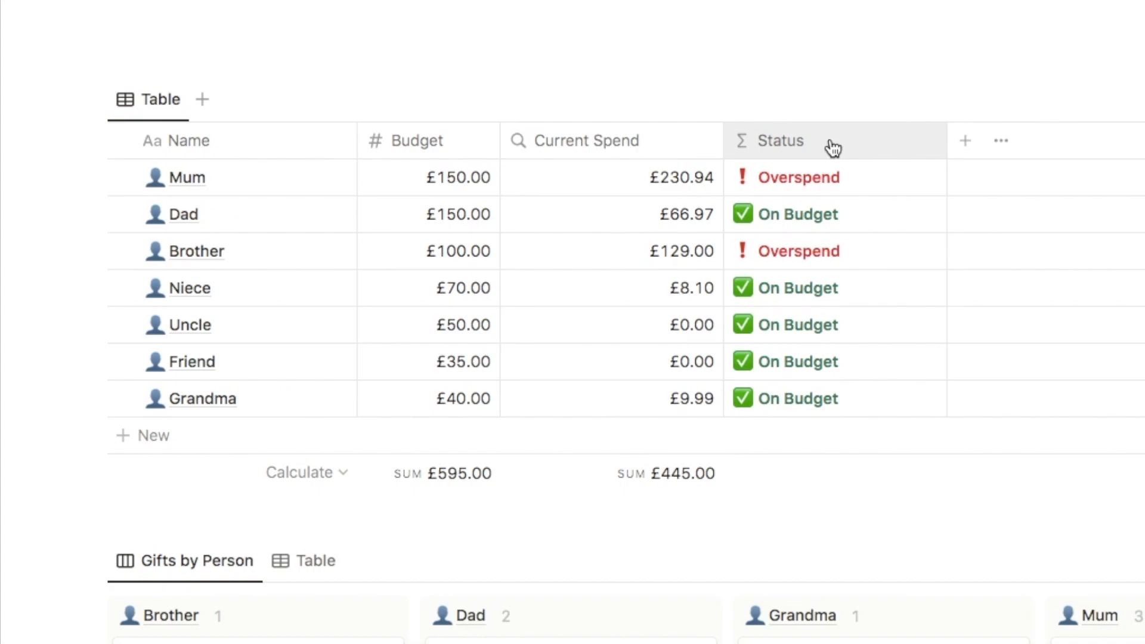
pyautogui.moveTo(339, 156); pyautogui.dragTo(277, 142)
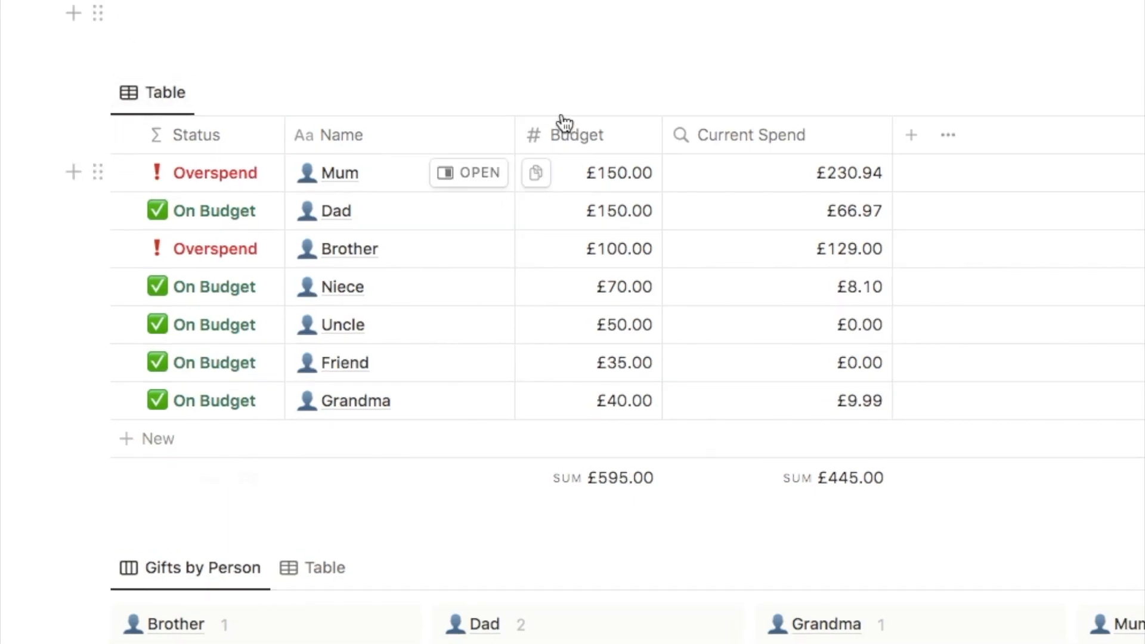
# Step: Duplicate the Family & Friends table view, name the copy Overview and give it a circle icon
pyautogui.click(162, 90)
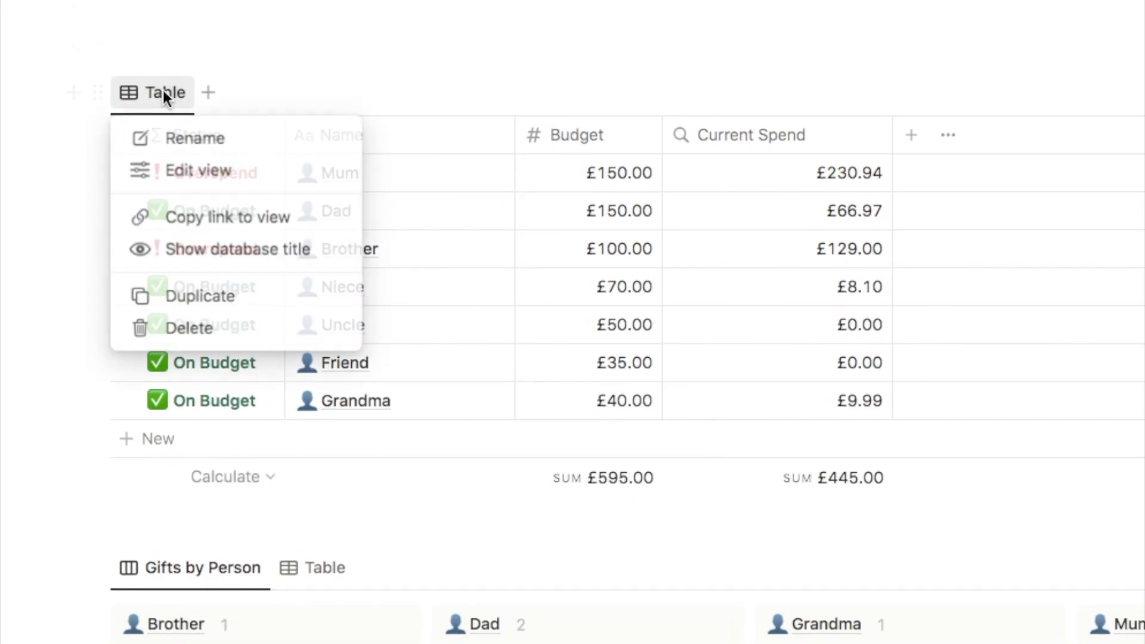
pyautogui.click(171, 298)
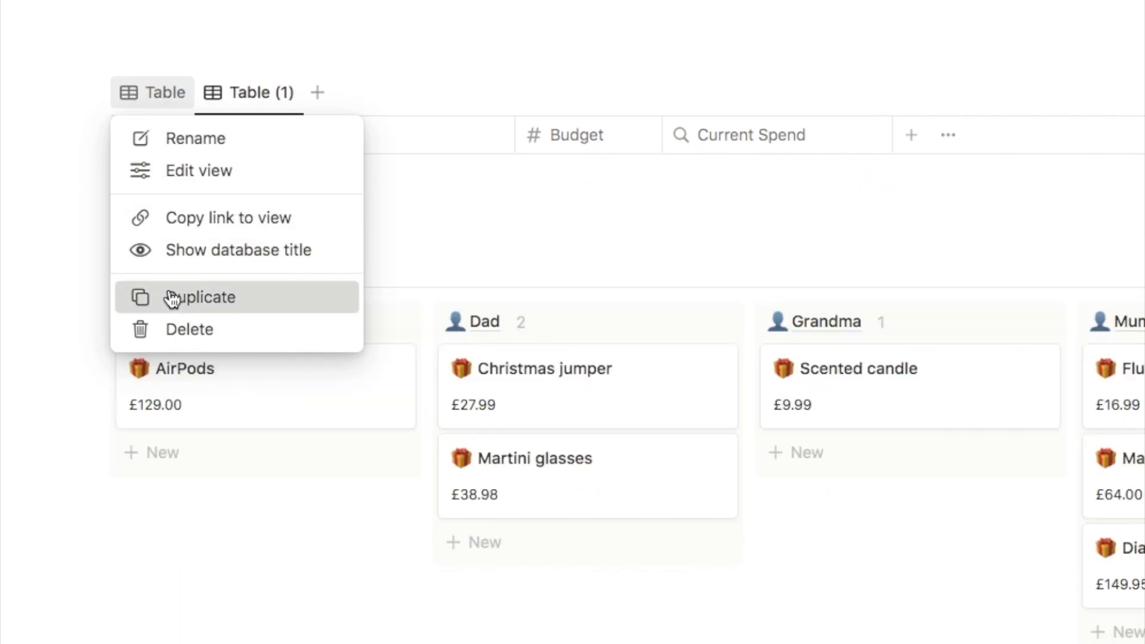
pyautogui.write('Overview')
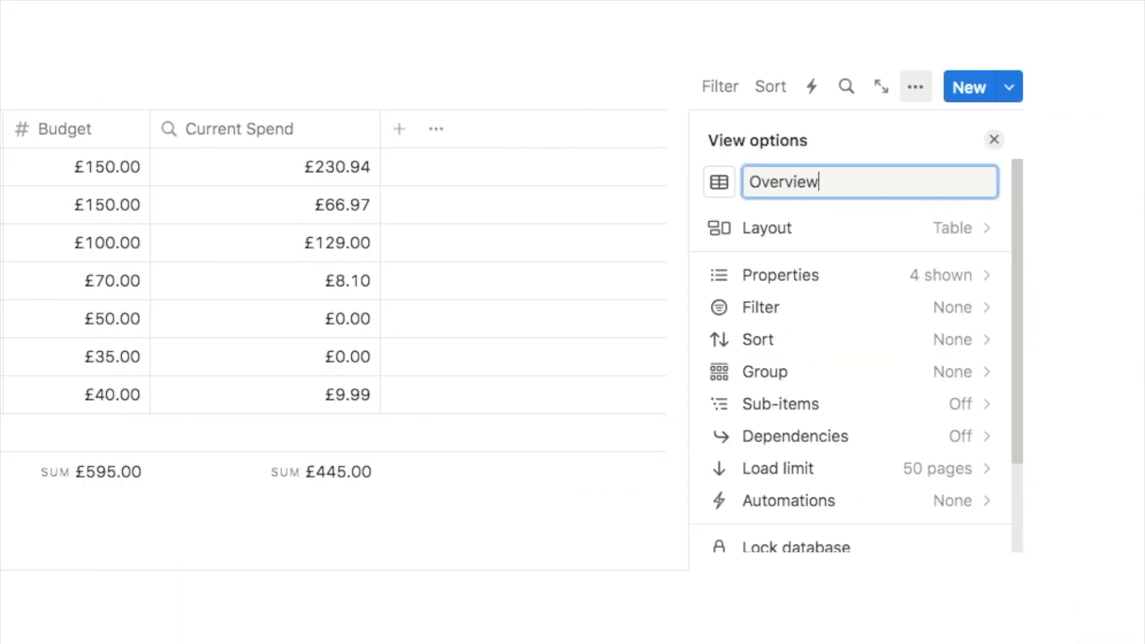
pyautogui.click(719, 180)
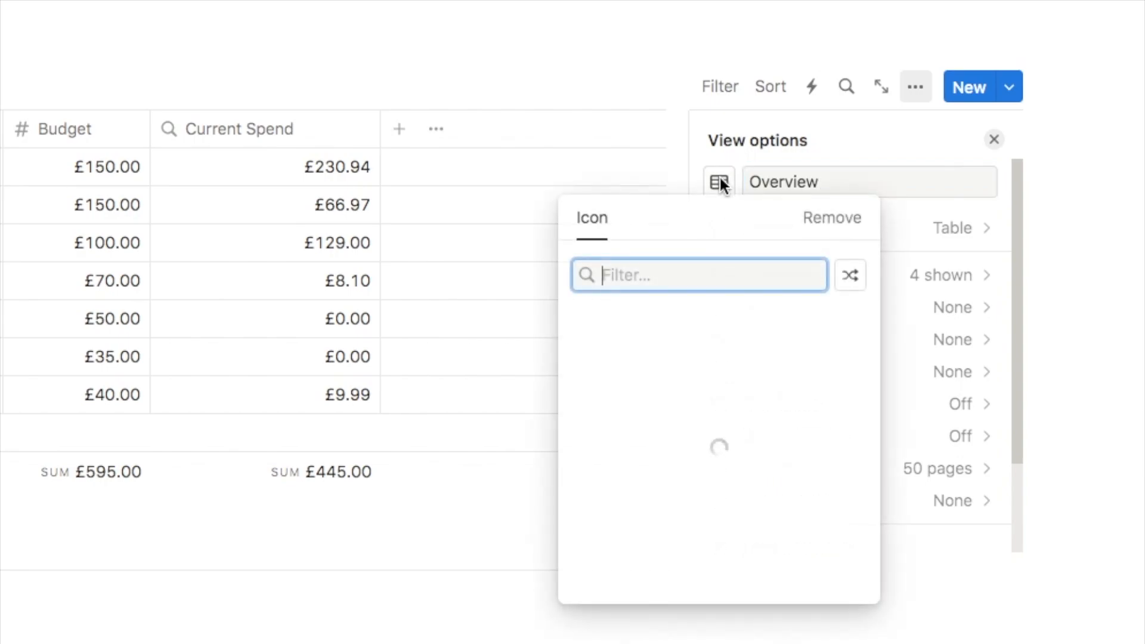
pyautogui.click(702, 363)
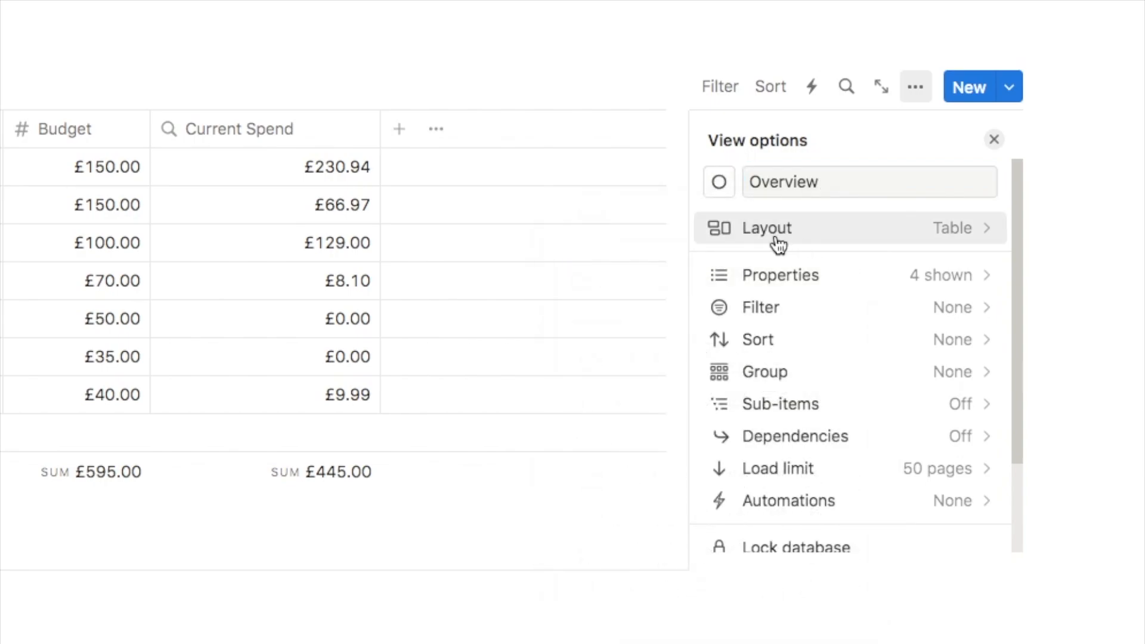
# Step: Change the Overview view's layout to Gallery and return to its view options
pyautogui.click(774, 233)
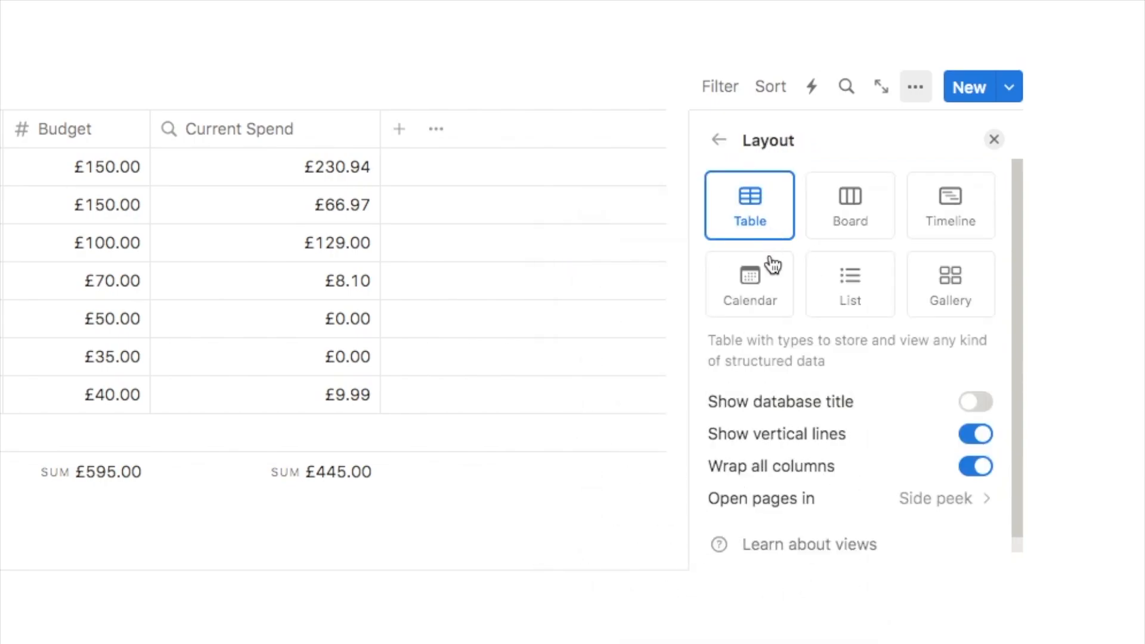
pyautogui.click(952, 287)
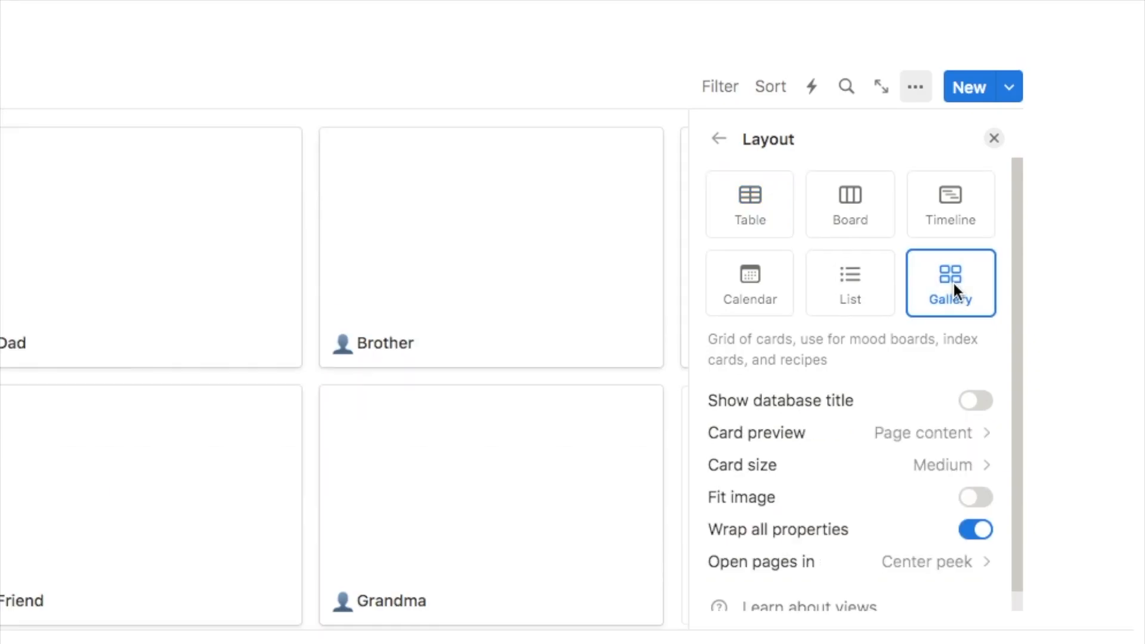
pyautogui.click(723, 148)
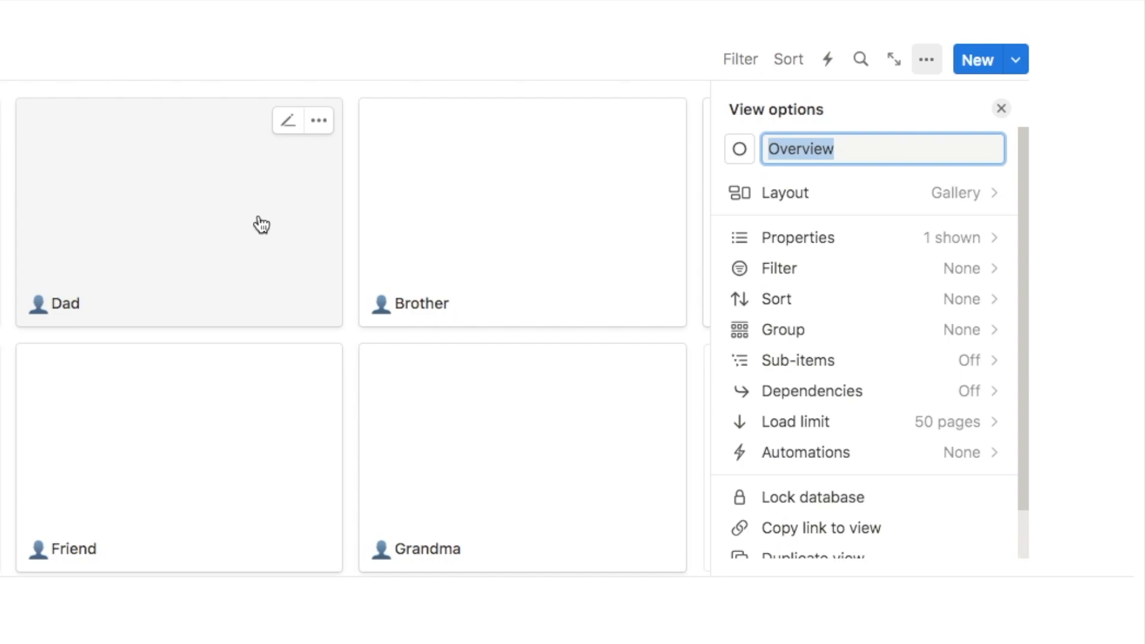
# Step: Show the Status, Budget and Current Spend properties on the Overview gallery cards
pyautogui.click(775, 239)
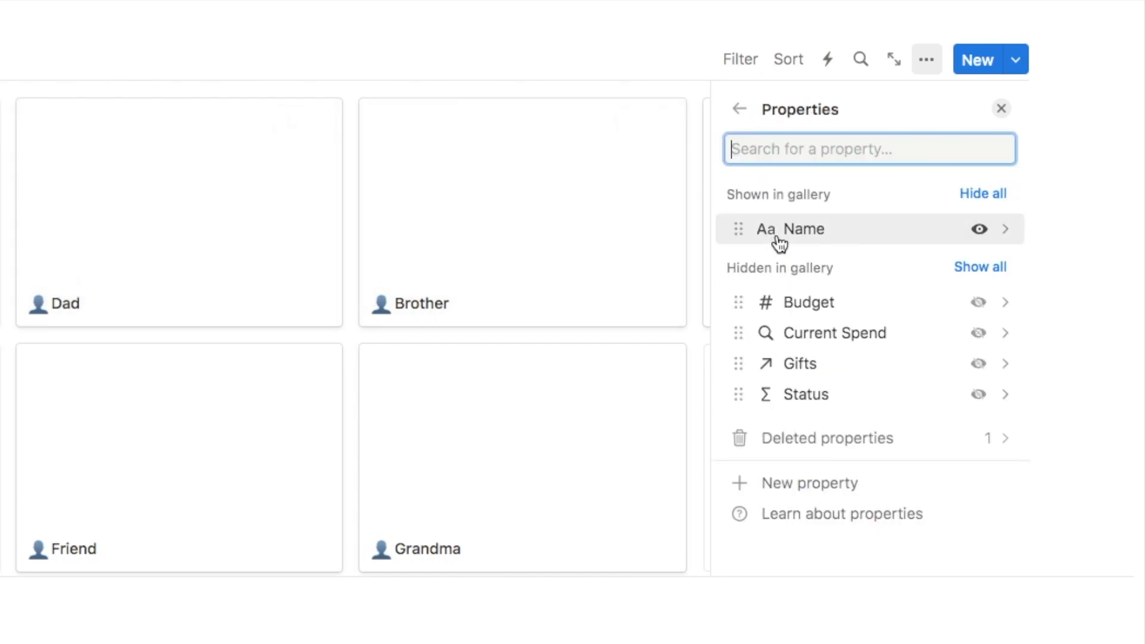
pyautogui.click(979, 395)
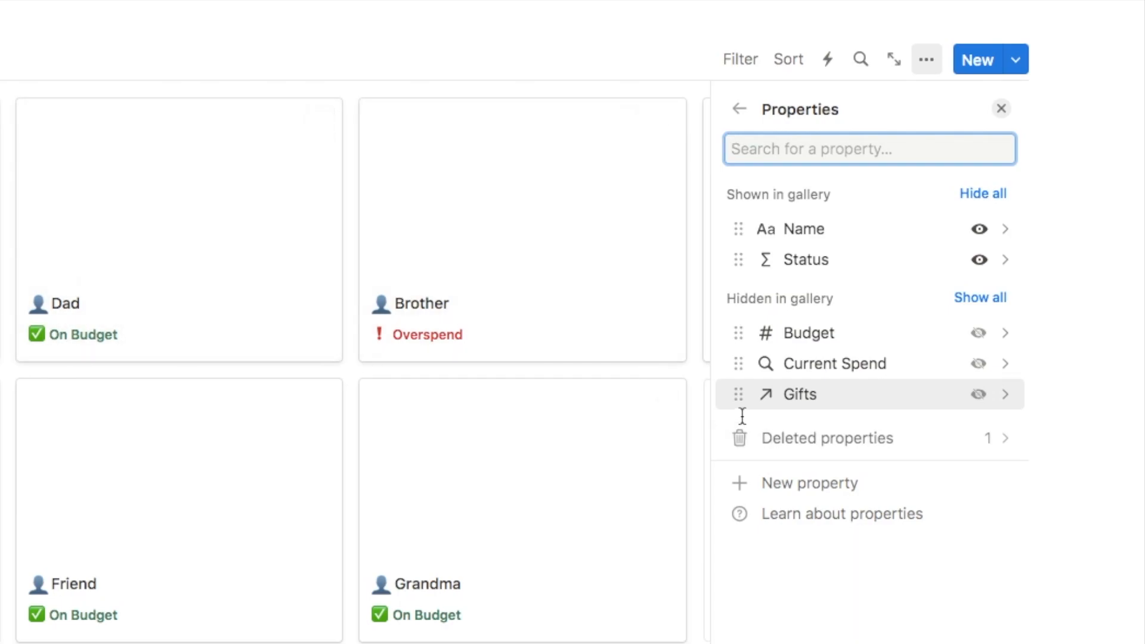
pyautogui.click(977, 333)
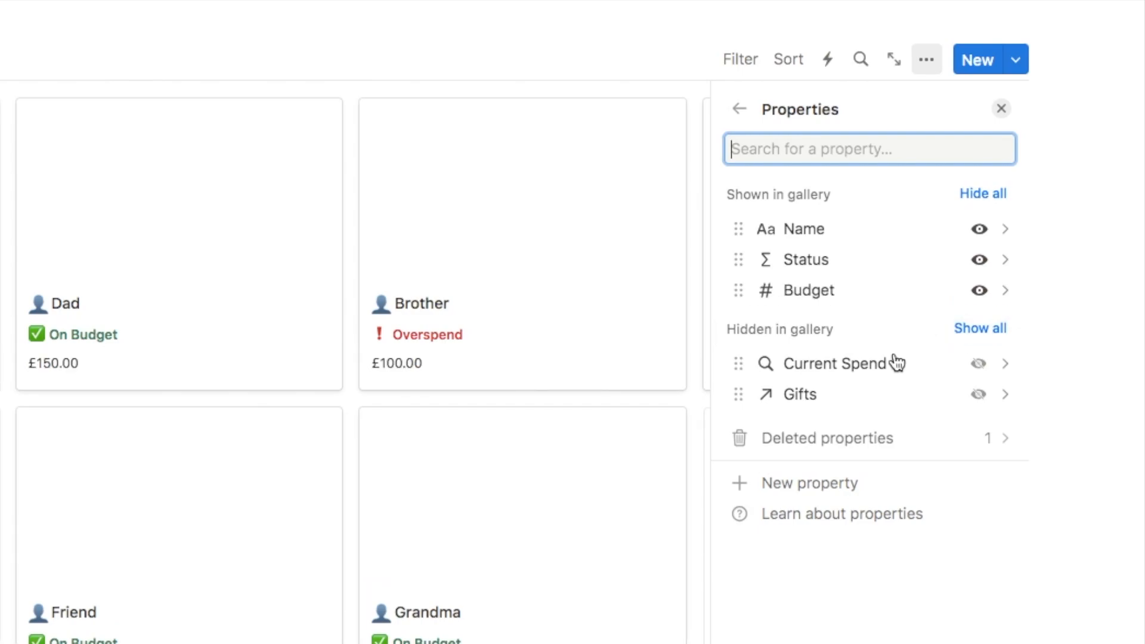
pyautogui.click(977, 364)
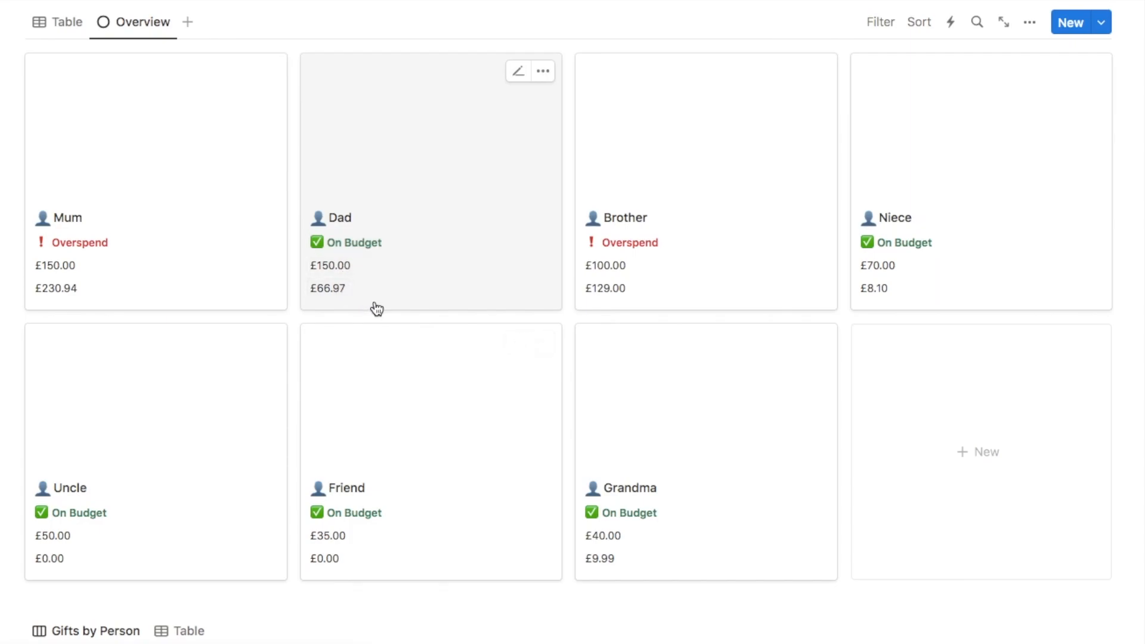
# Step: Switch Family & Friends to its Table view and add a text property named Budget Label
pyautogui.click(59, 29)
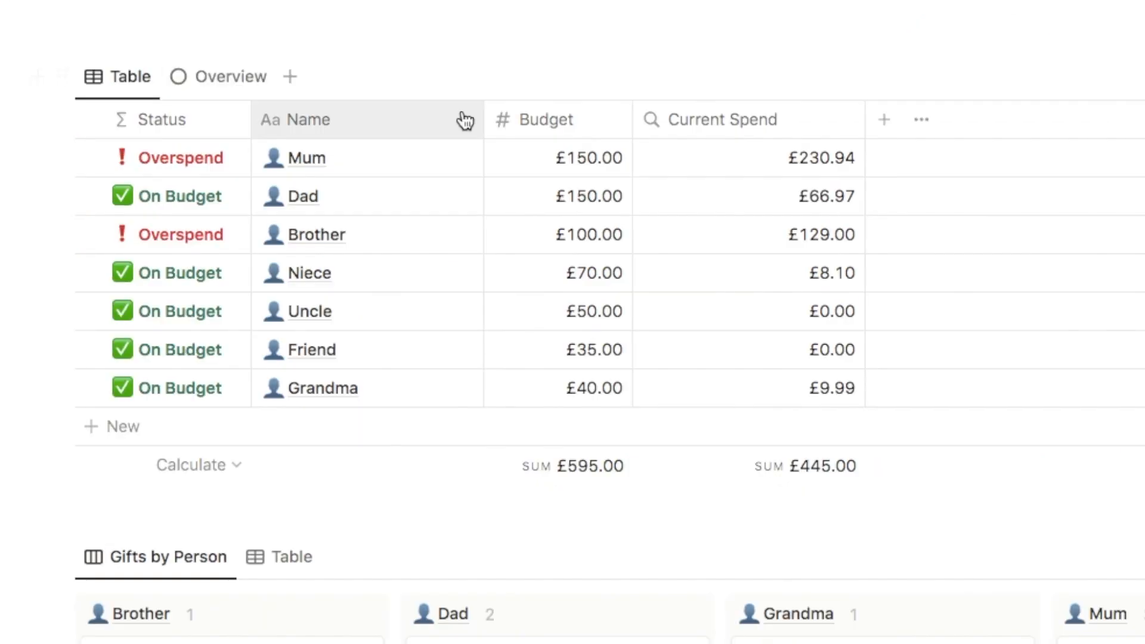
pyautogui.click(884, 123)
pyautogui.write('text')
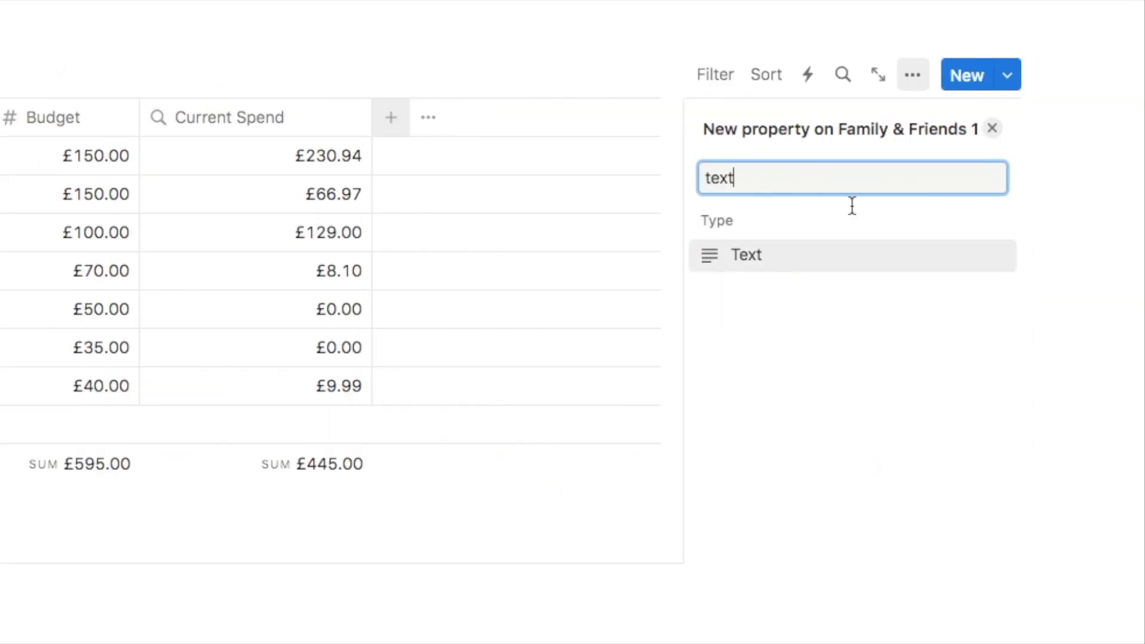
pyautogui.click(757, 257)
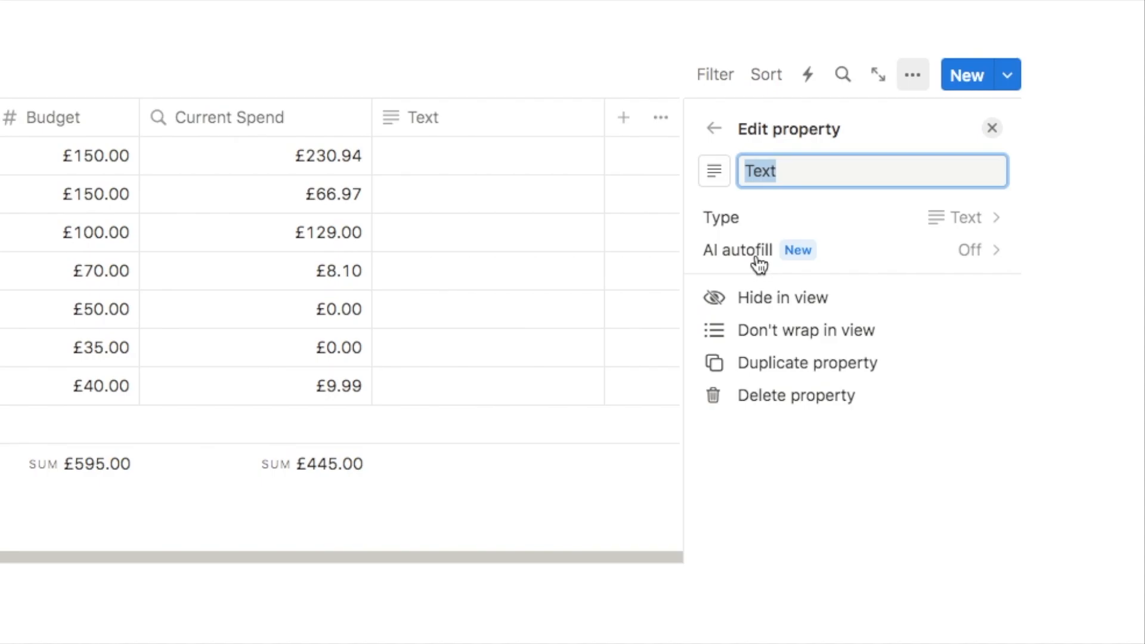
pyautogui.write('Budget L')
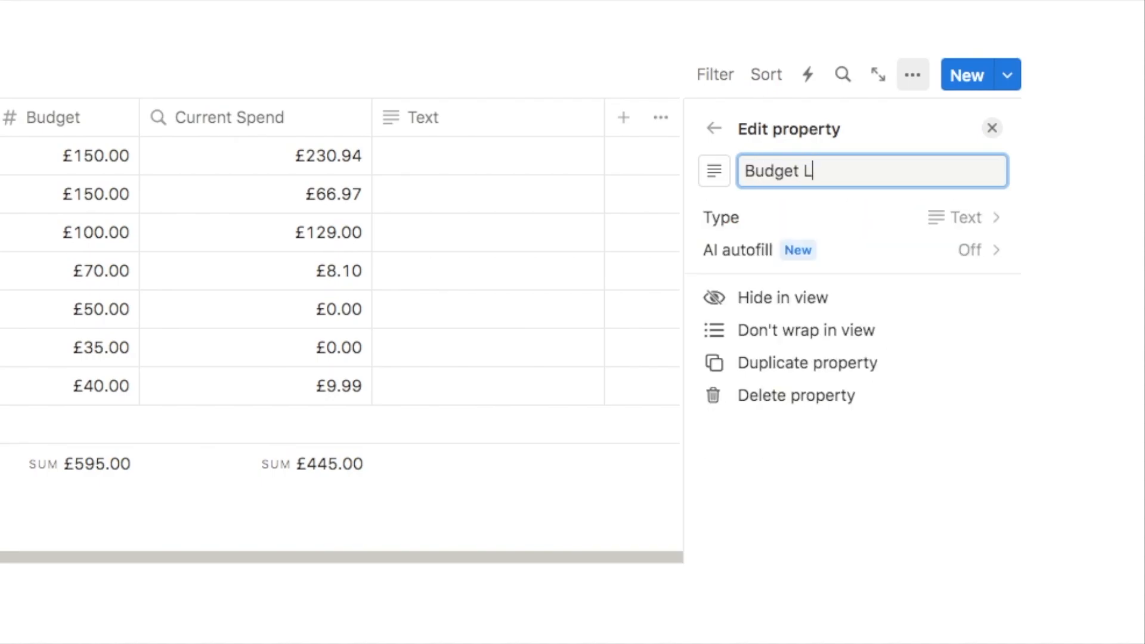
pyautogui.write('abel')
pyautogui.click(992, 127)
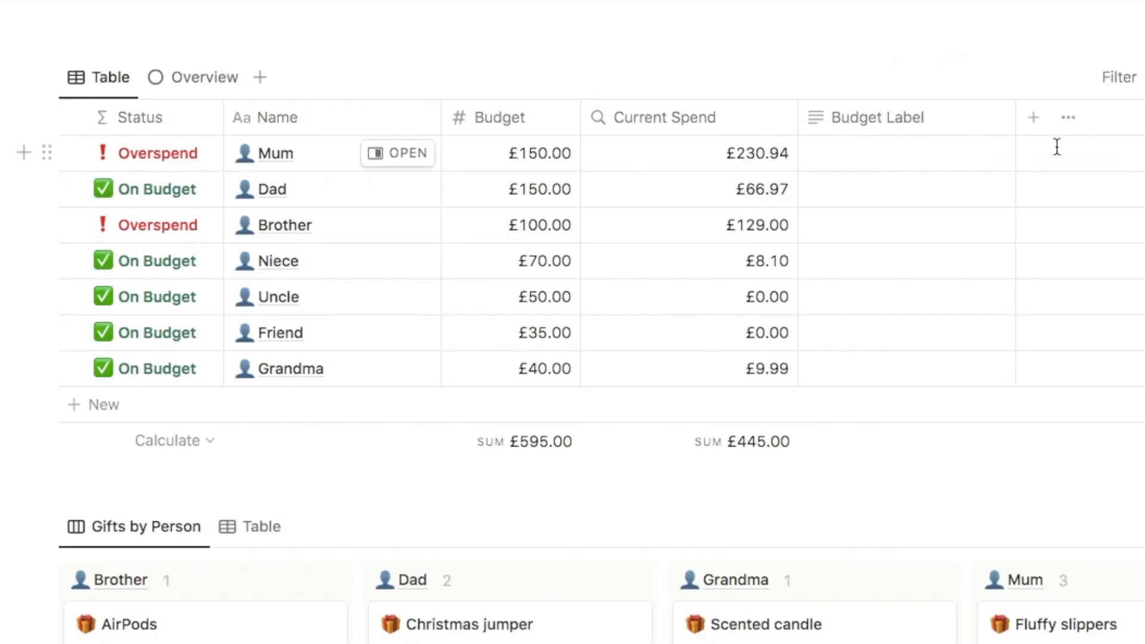
# Step: Enter "Budget:" in bold gray in Mum's Budget Label cell, fill it down to Grandma and narrow the column
pyautogui.click(446, 152)
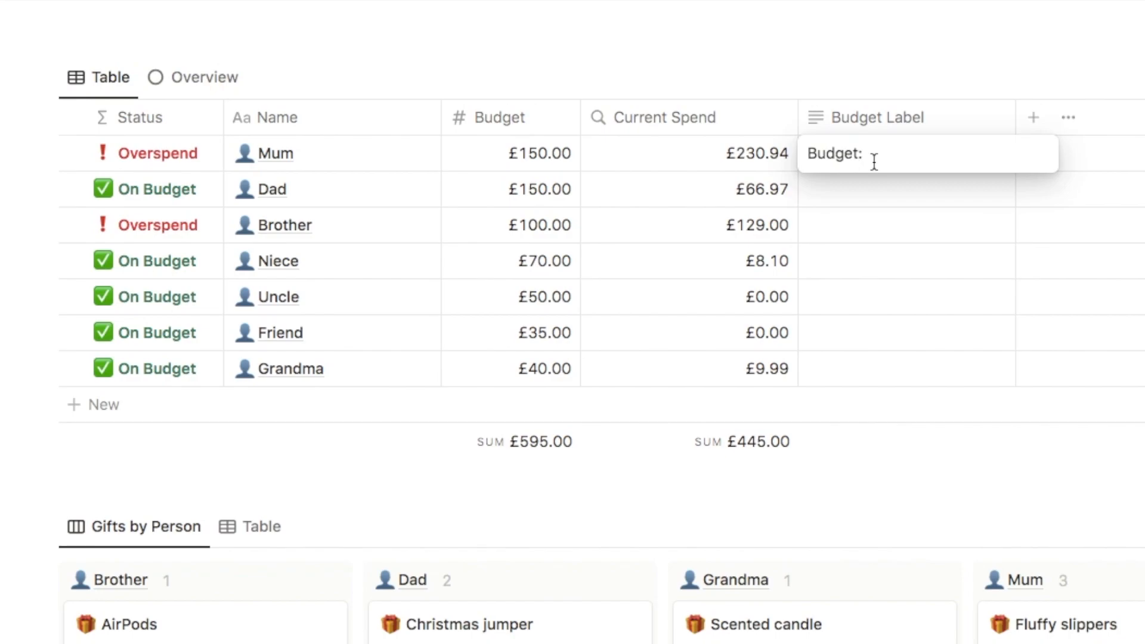
pyautogui.moveTo(873, 162); pyautogui.dragTo(808, 157)
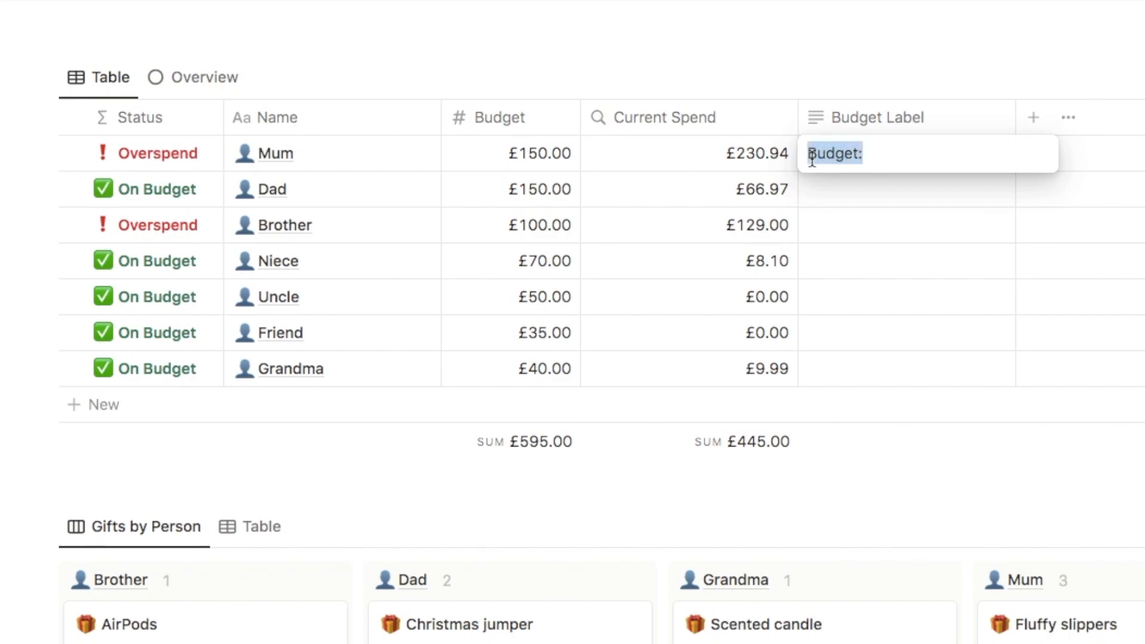
pyautogui.click(836, 115)
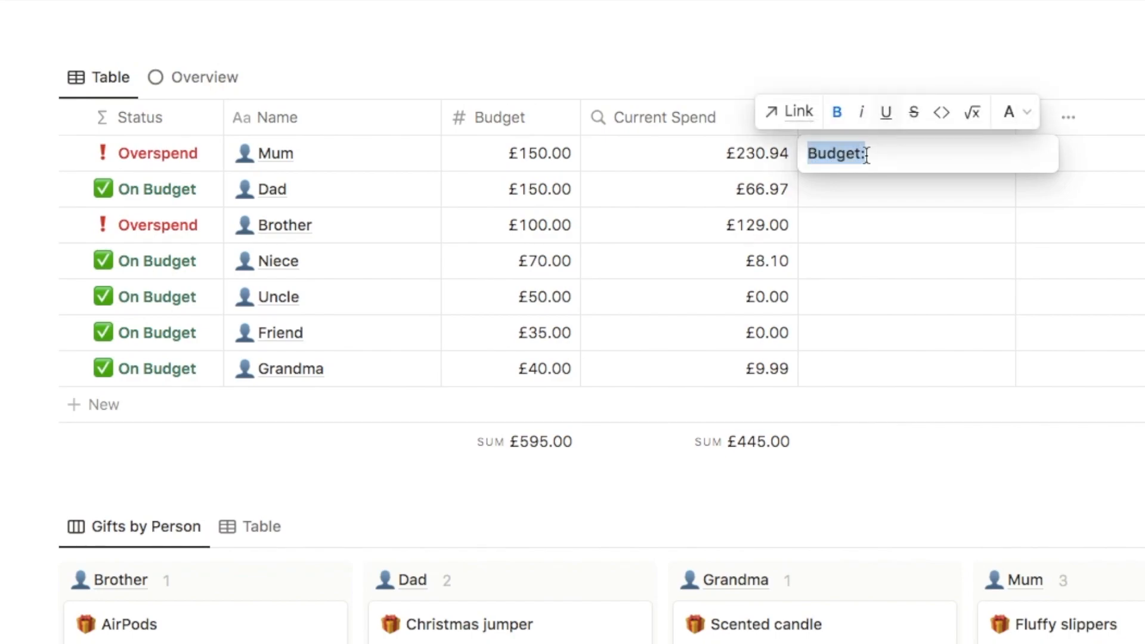
pyautogui.click(1009, 113)
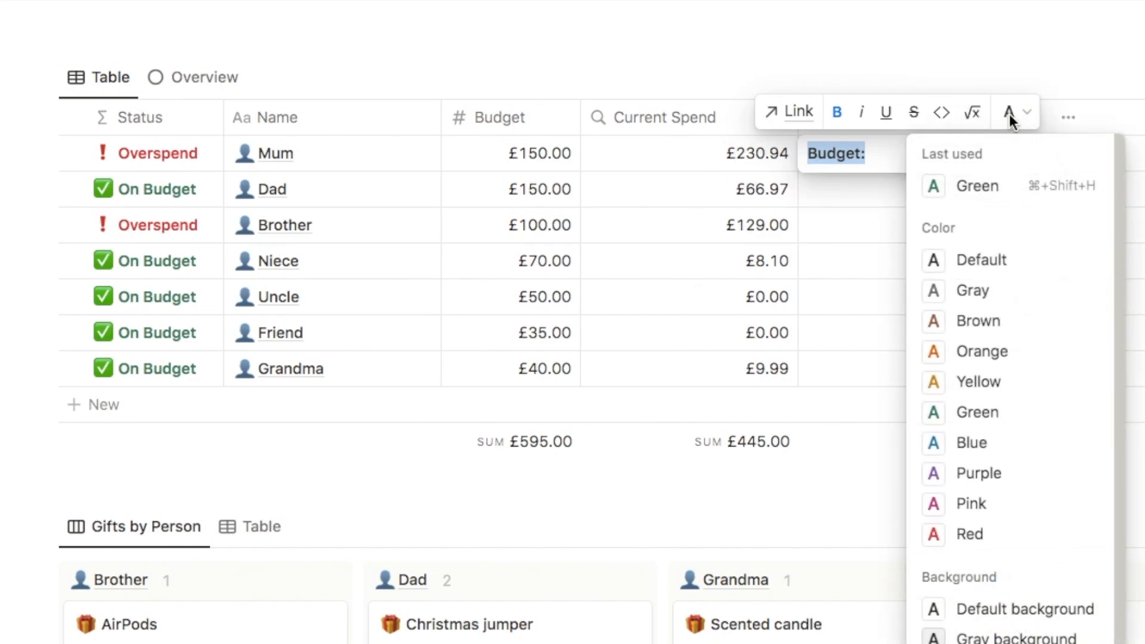
pyautogui.click(980, 294)
pyautogui.press('Escape')
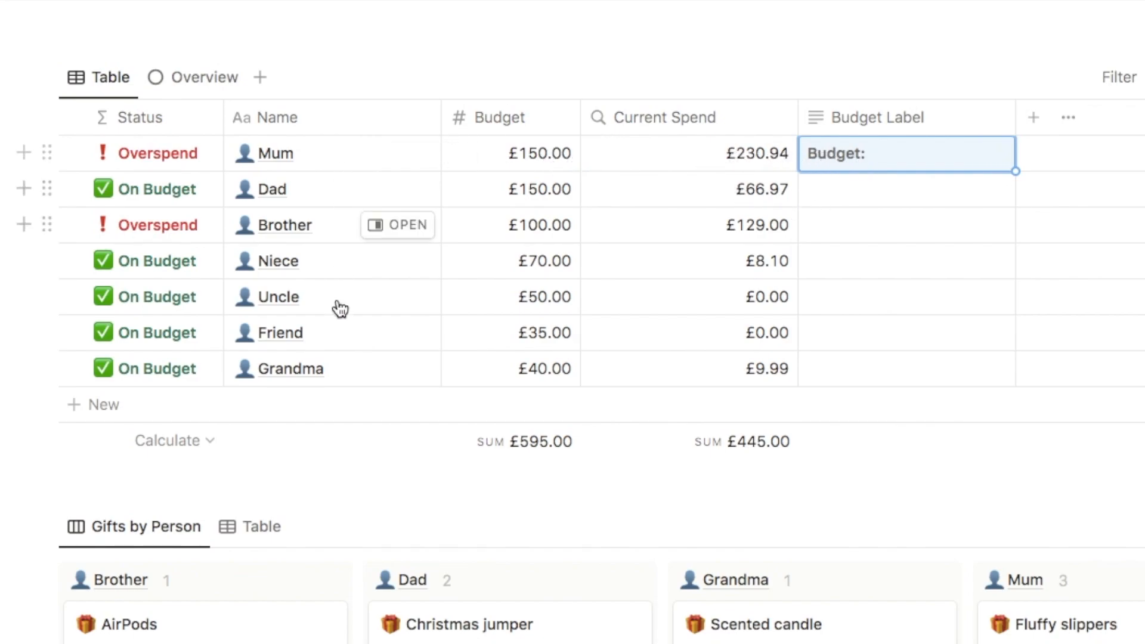
pyautogui.moveTo(1018, 174); pyautogui.dragTo(984, 366)
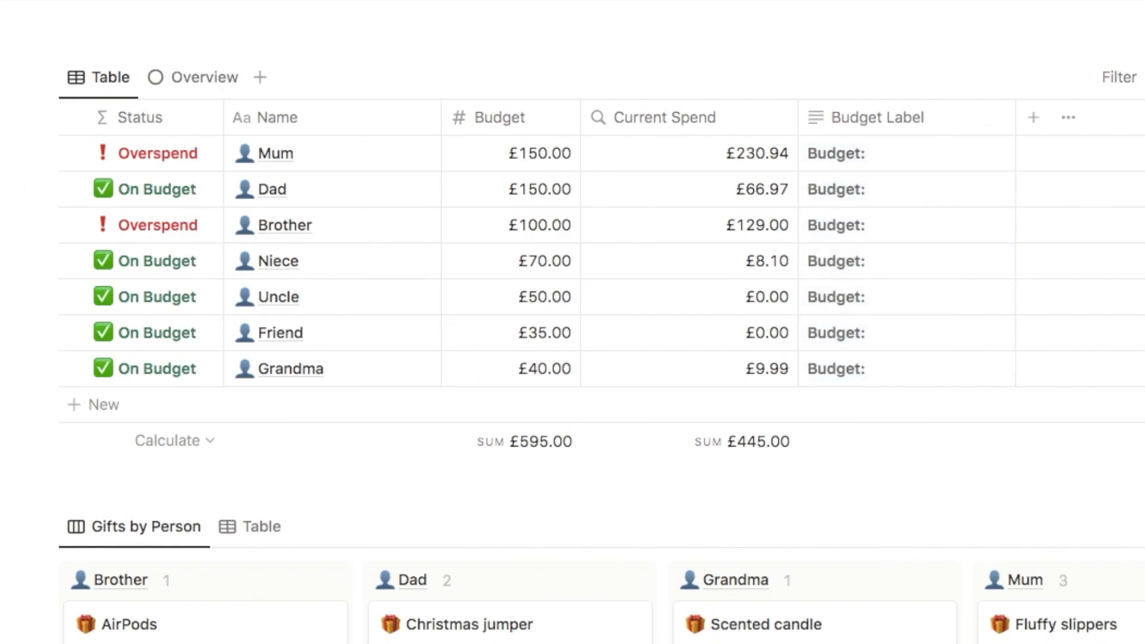
pyautogui.moveTo(1015, 131); pyautogui.dragTo(955, 131)
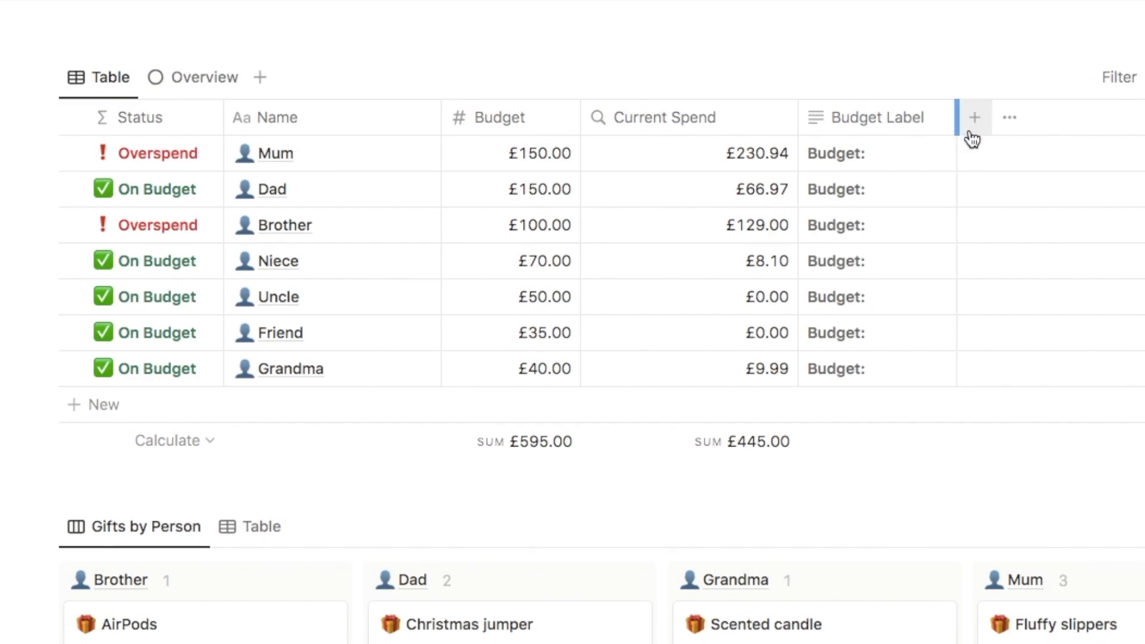
# Step: Add another text property named Current Spend Label to the Family & Friends table
pyautogui.click(974, 131)
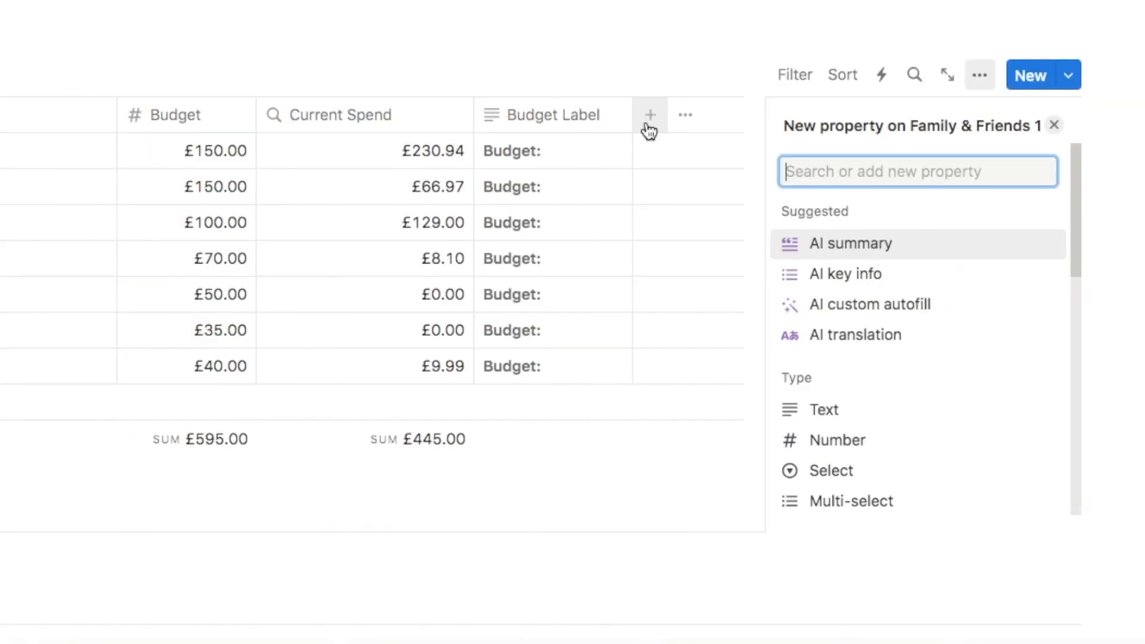
pyautogui.write('text')
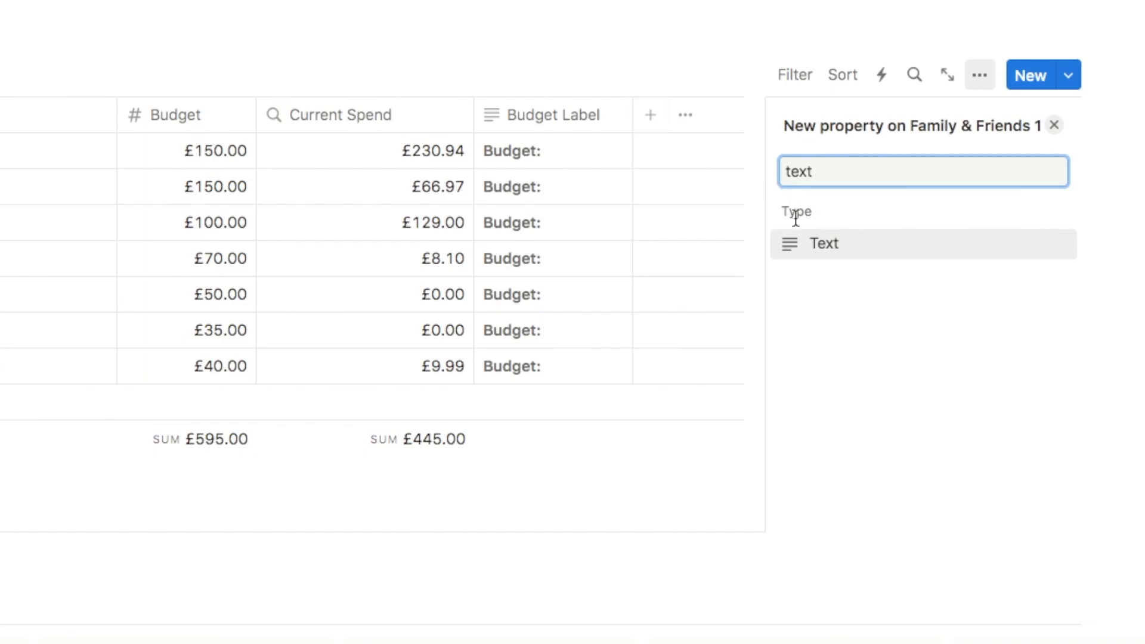
pyautogui.click(806, 250)
pyautogui.write('Curre')
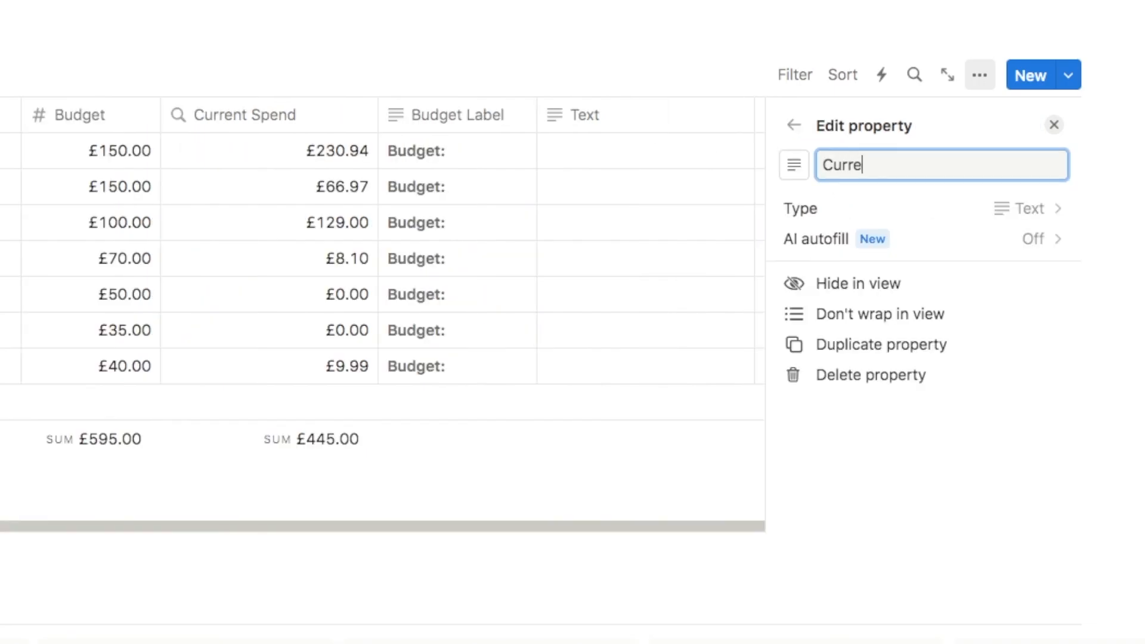
pyautogui.write('nt Spend Label')
pyautogui.click(1054, 125)
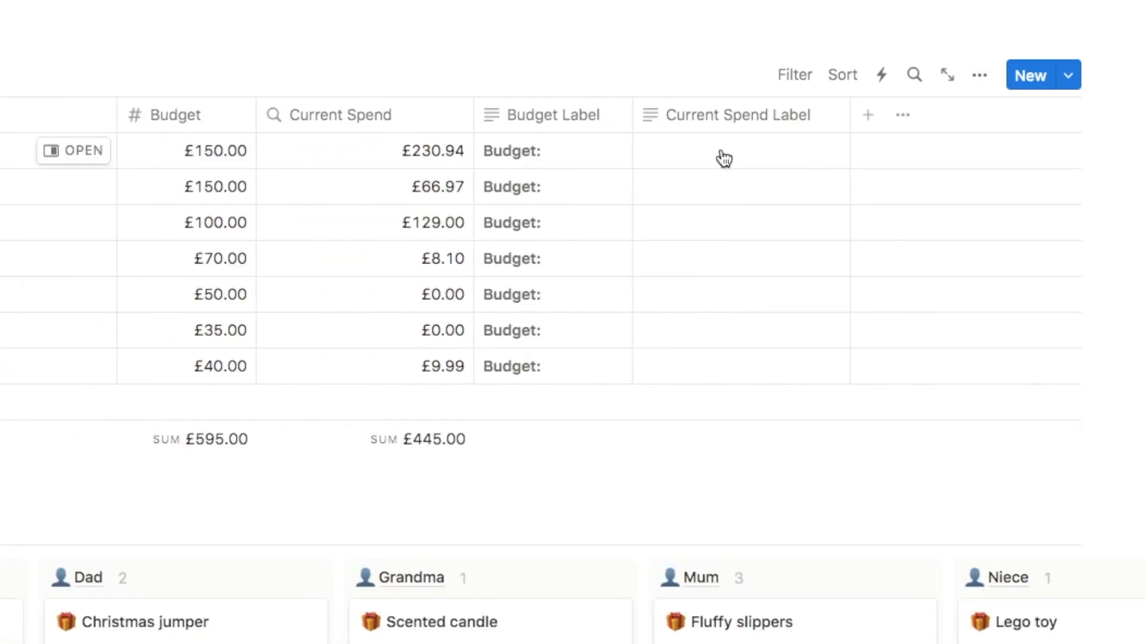
# Step: Enter "Current Spend:" in bold gray in Mum's Current Spend Label cell and fill it down to Grandma
pyautogui.click(721, 154)
pyautogui.write('Current Spend:')
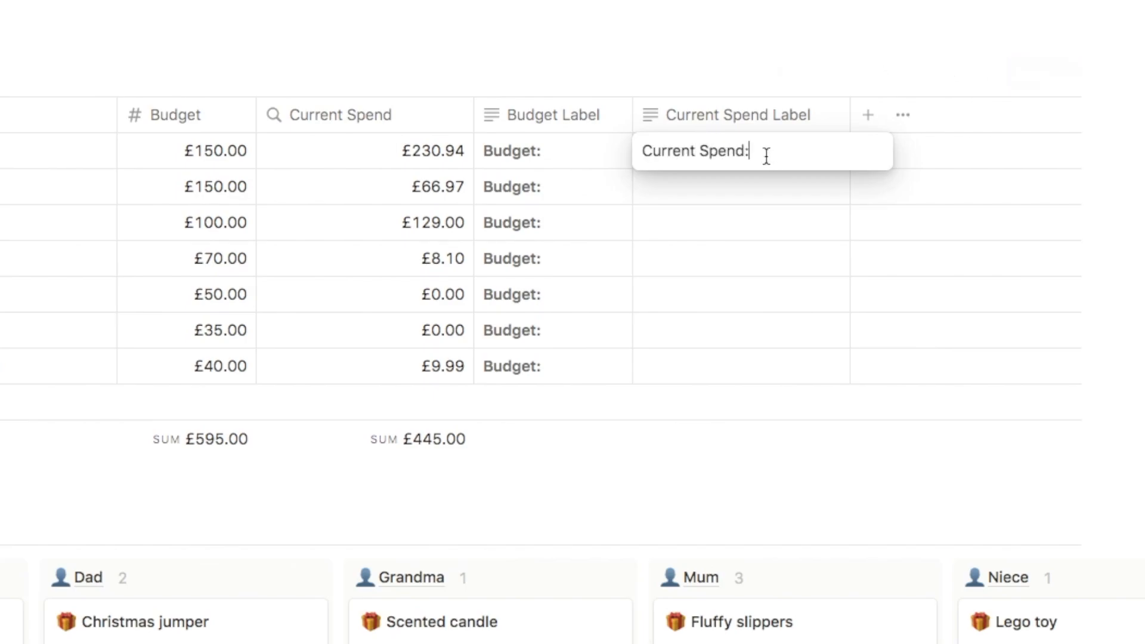
pyautogui.moveTo(767, 156); pyautogui.dragTo(643, 154)
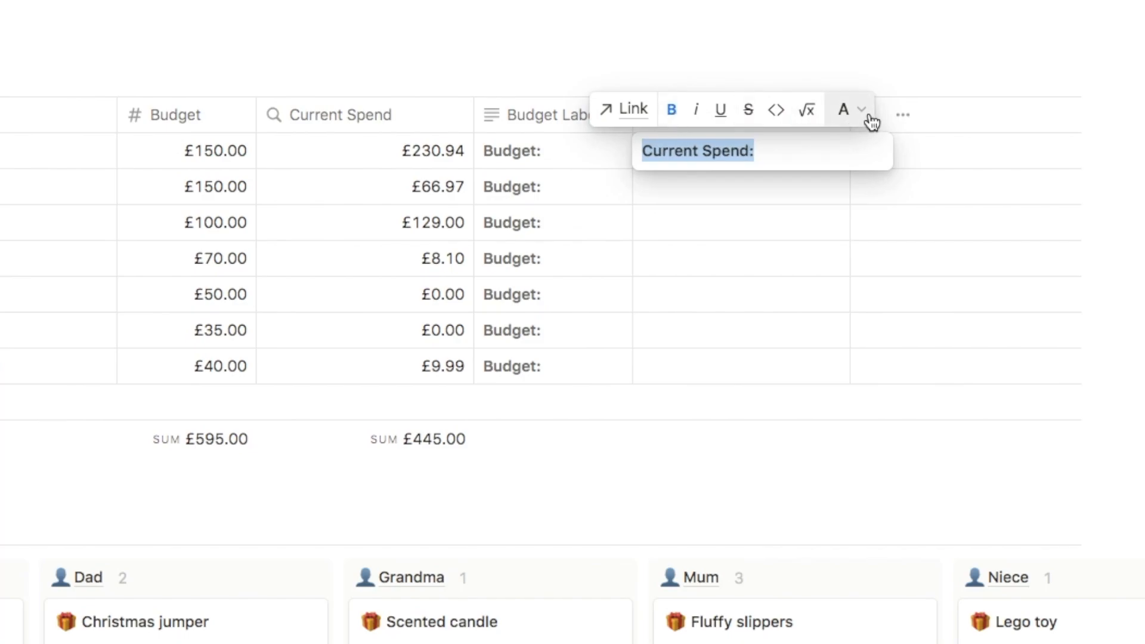
pyautogui.click(857, 117)
pyautogui.click(808, 290)
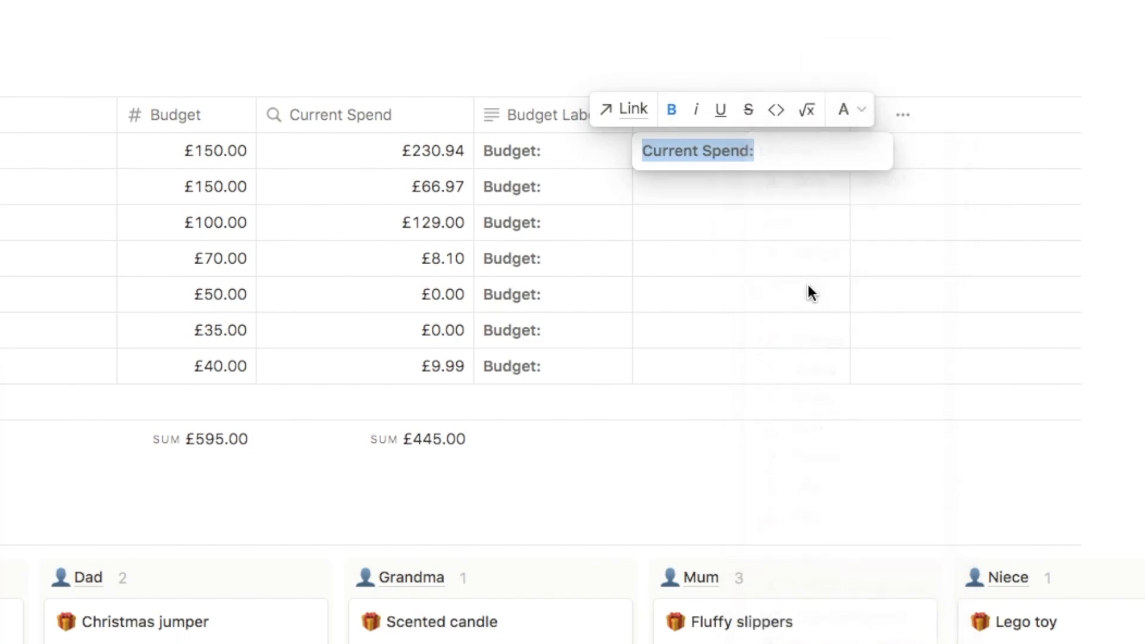
pyautogui.press('Escape')
pyautogui.moveTo(850, 169); pyautogui.dragTo(817, 370)
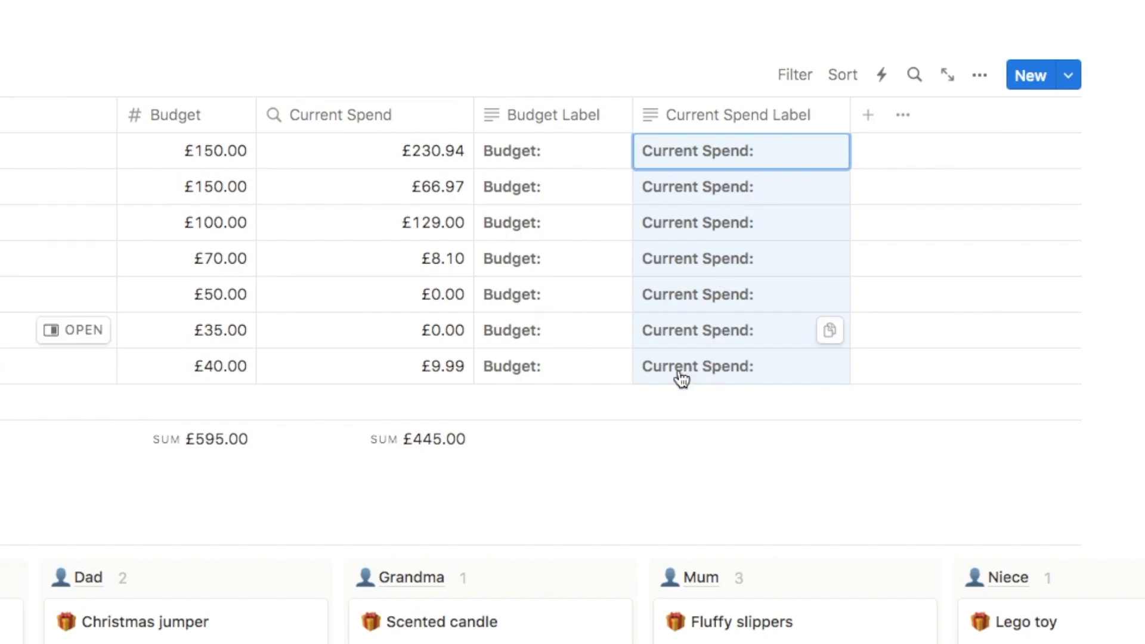
pyautogui.click(1092, 135)
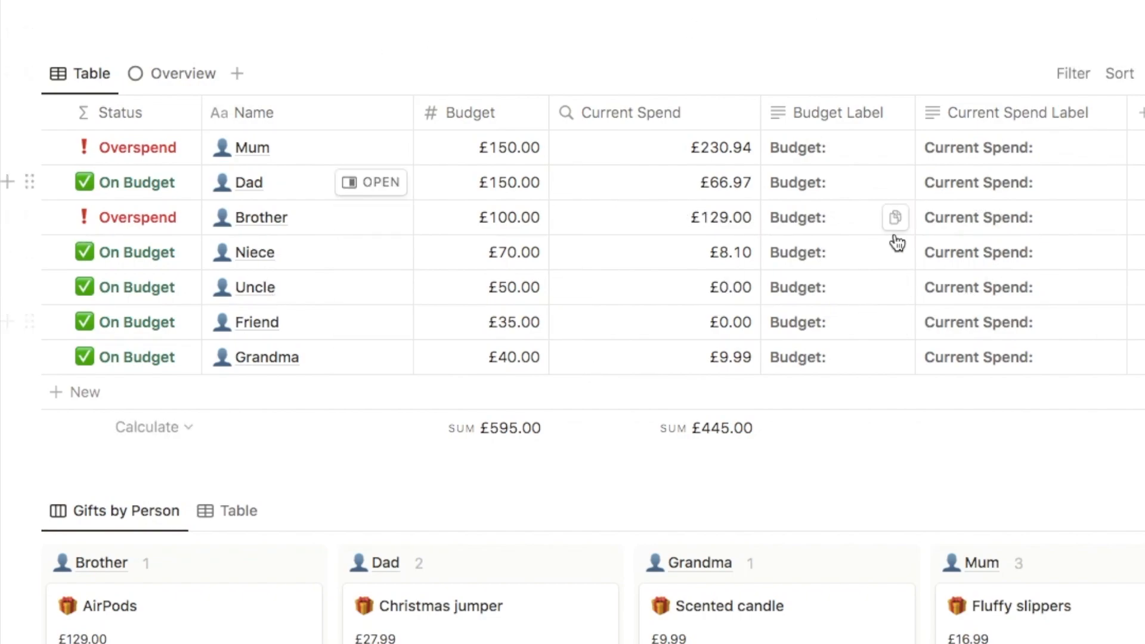
# Step: Hide the Budget Label and Current Spend Label columns from the Table view
pyautogui.click(831, 122)
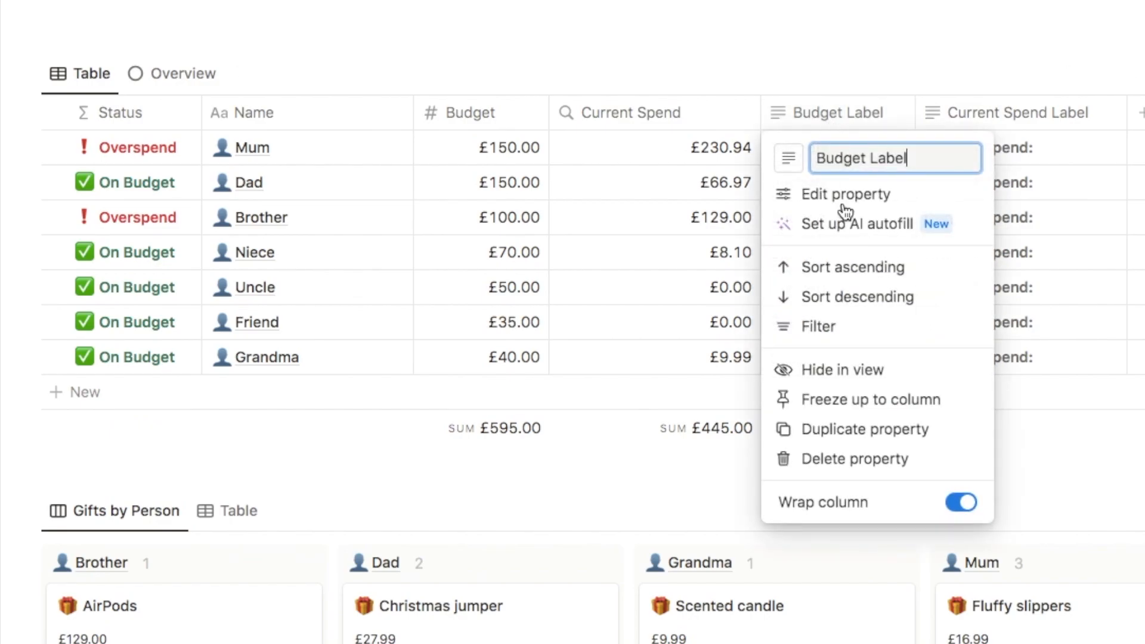
pyautogui.click(816, 371)
pyautogui.click(836, 121)
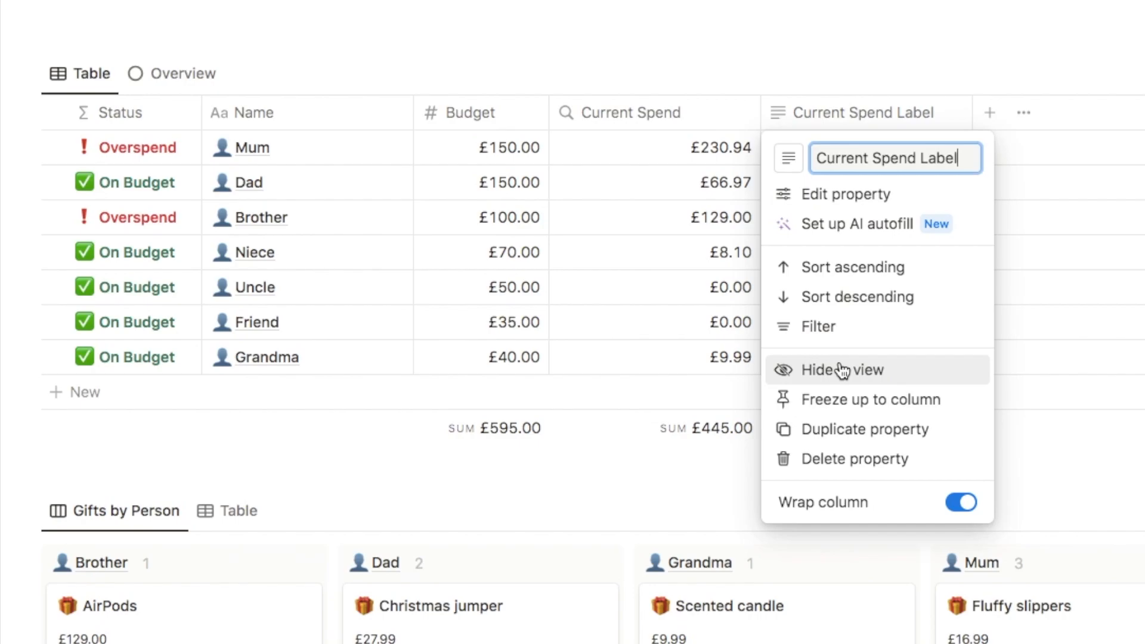
pyautogui.click(842, 371)
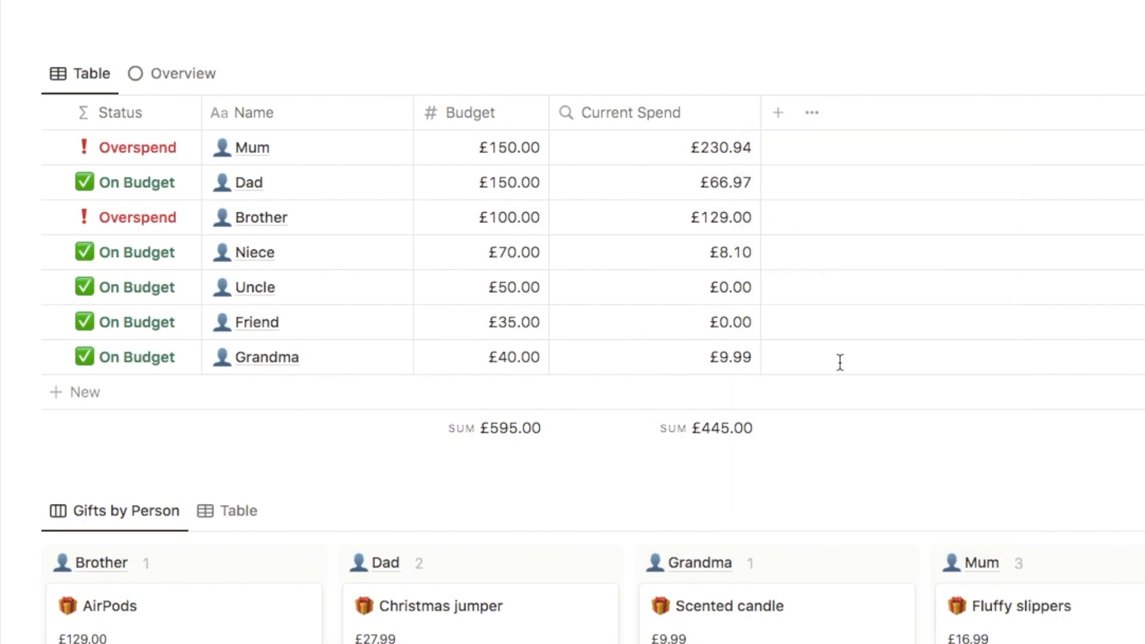
# Step: Show the Budget Label and Current Spend Label properties on the Overview gallery cards
pyautogui.click(169, 77)
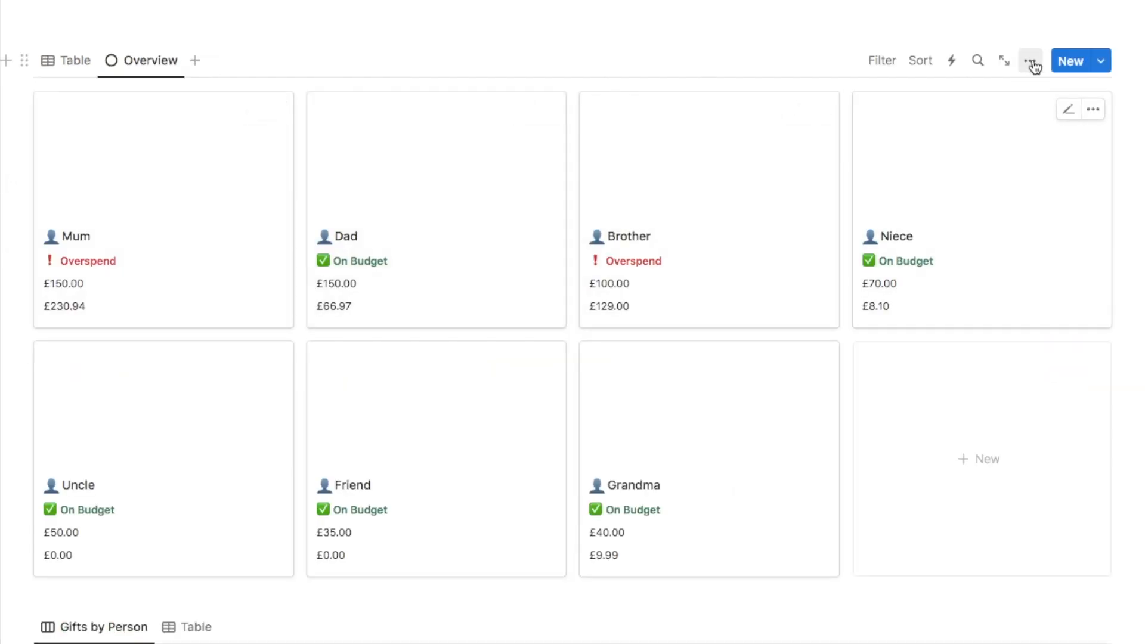
pyautogui.click(1030, 62)
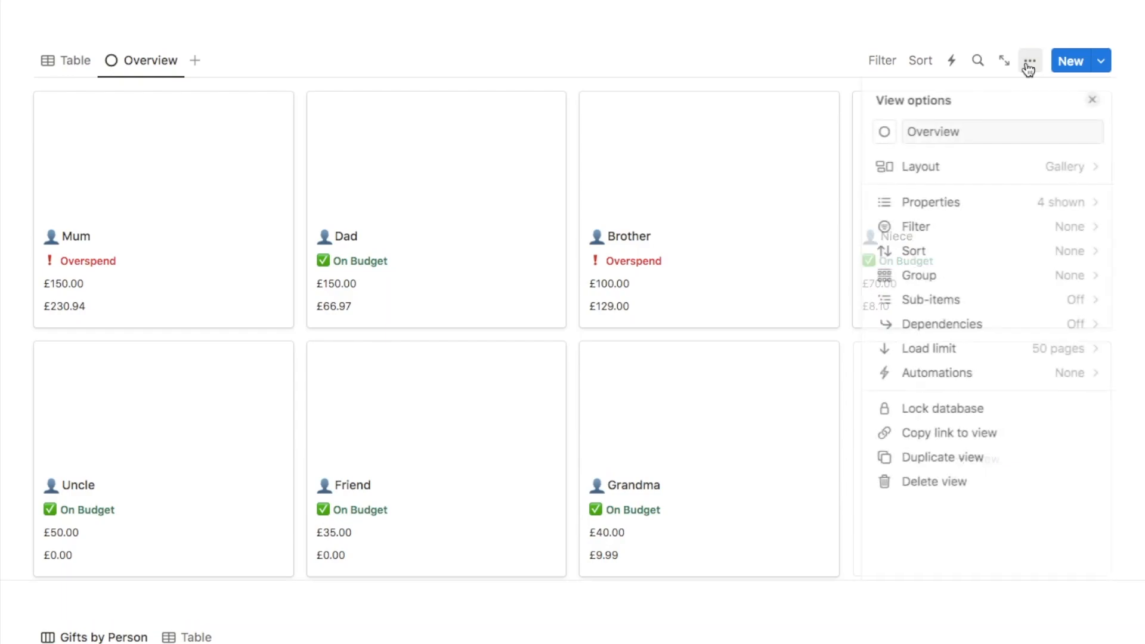
pyautogui.click(922, 205)
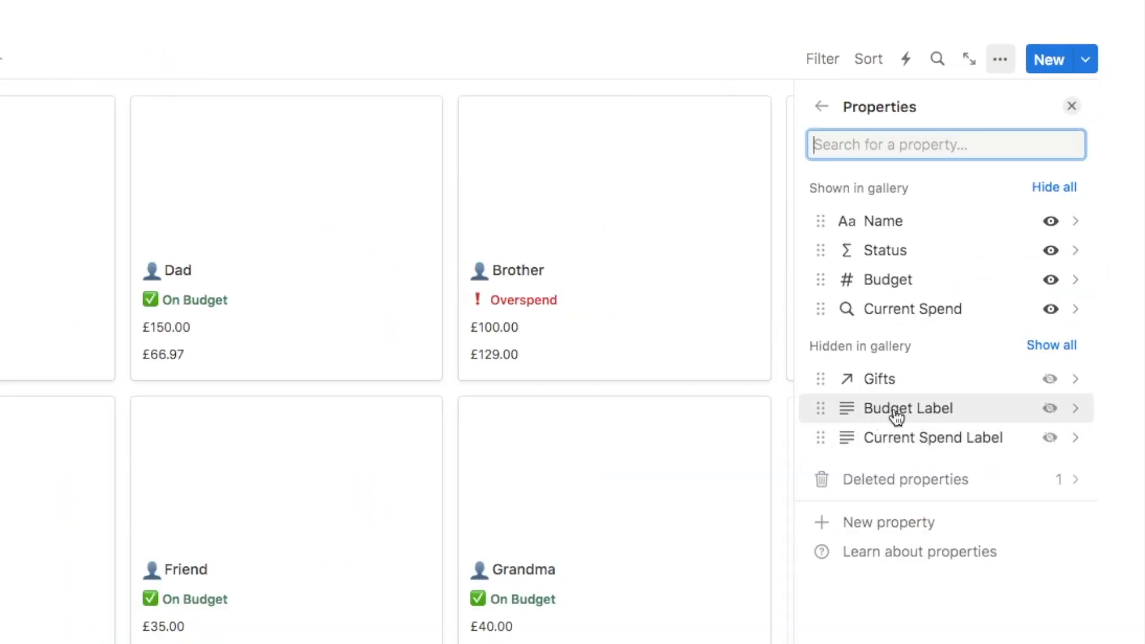
pyautogui.click(1050, 409)
pyautogui.click(1050, 437)
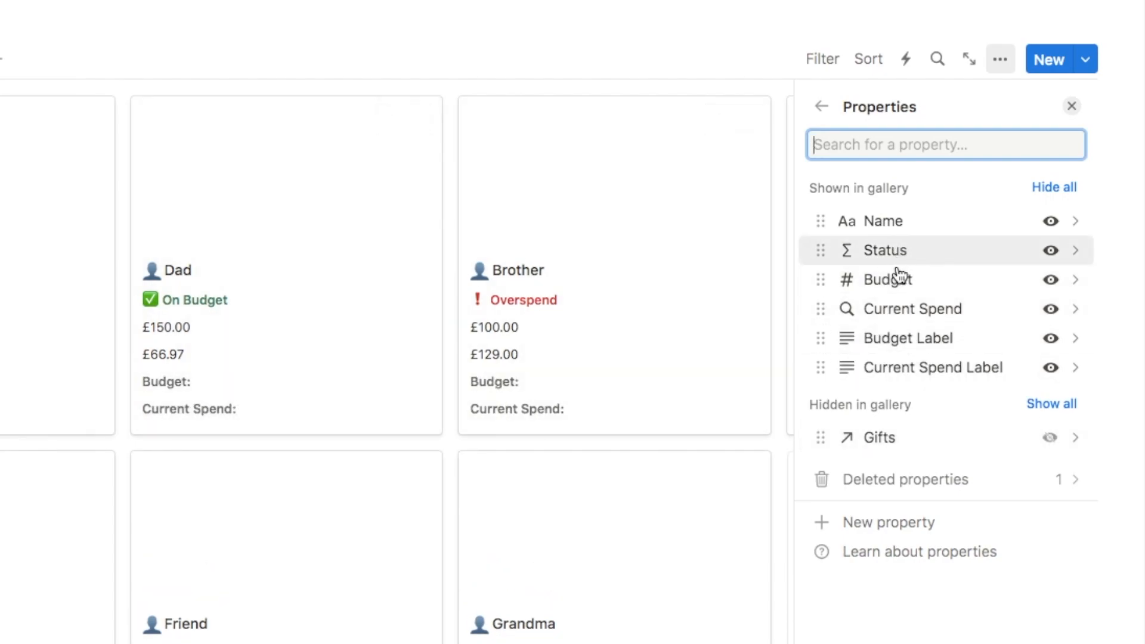
# Step: Reorder the gallery properties so Budget Label precedes Budget and Current Spend Label precedes Current Spend, and close the view options
pyautogui.moveTo(893, 341); pyautogui.dragTo(894, 287)
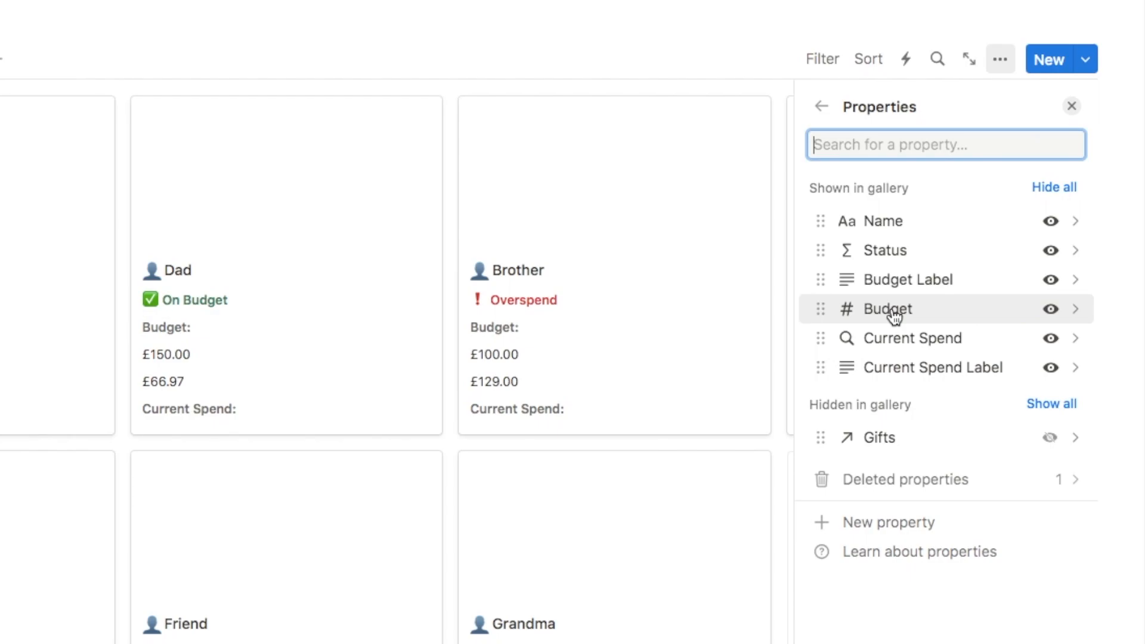
pyautogui.moveTo(893, 371); pyautogui.dragTo(899, 346)
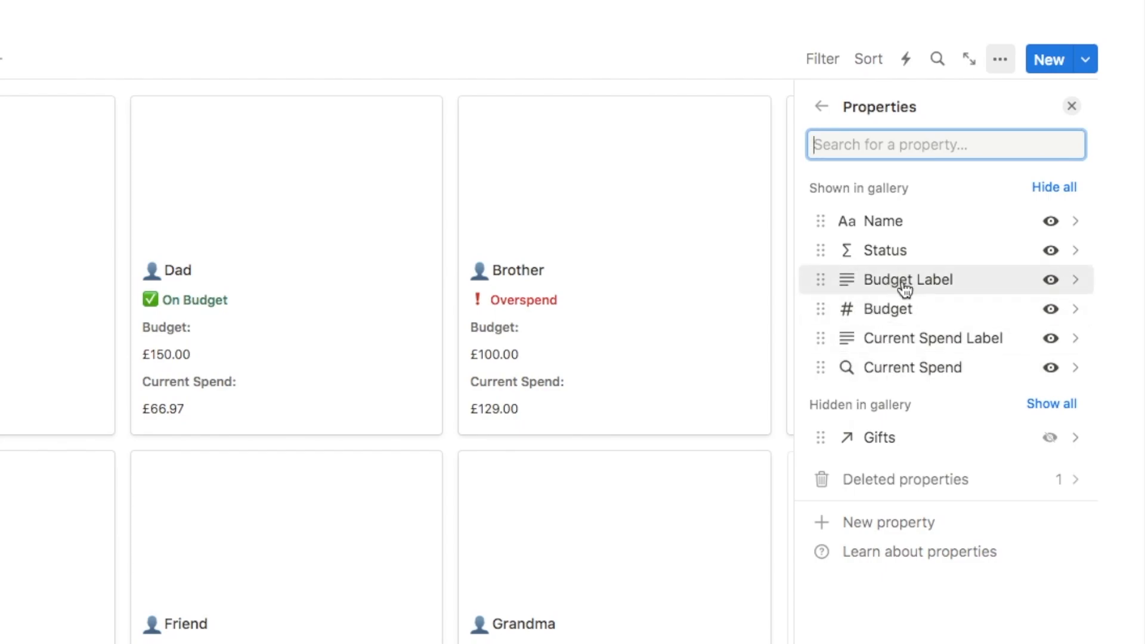
pyautogui.click(1071, 110)
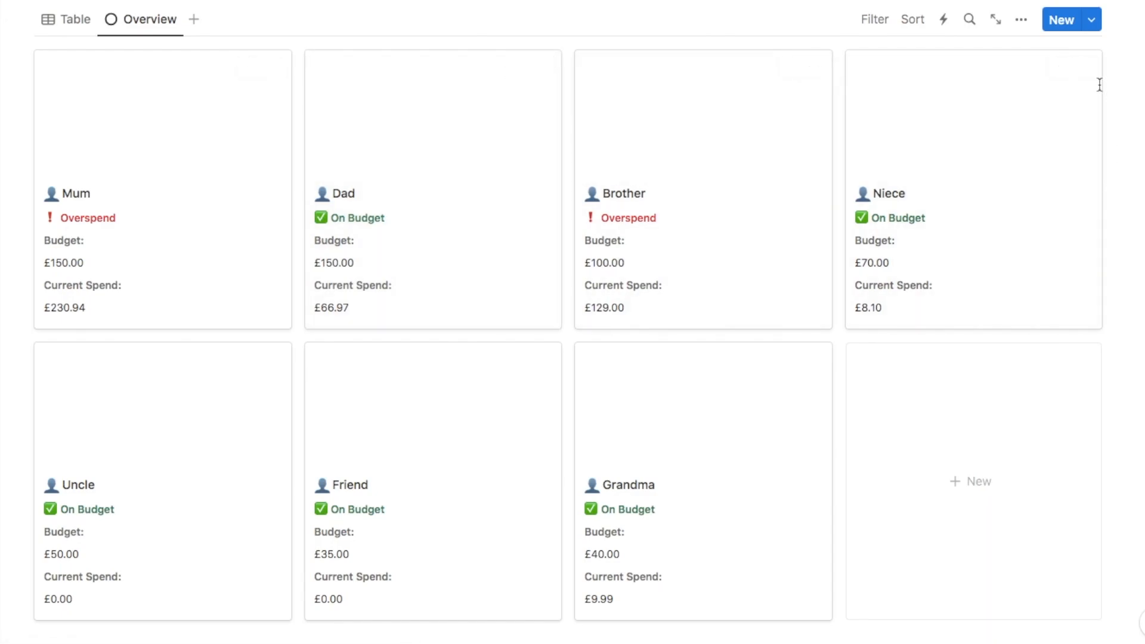
# Step: Set the Overview gallery's card preview to None in its layout options
pyautogui.click(1021, 20)
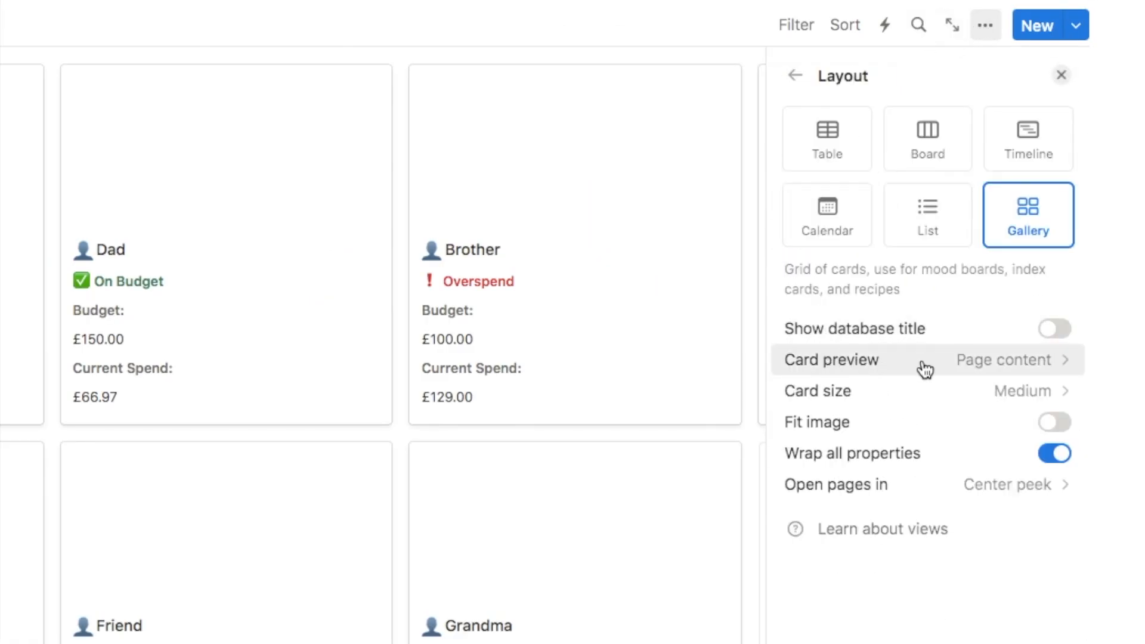
pyautogui.click(1027, 361)
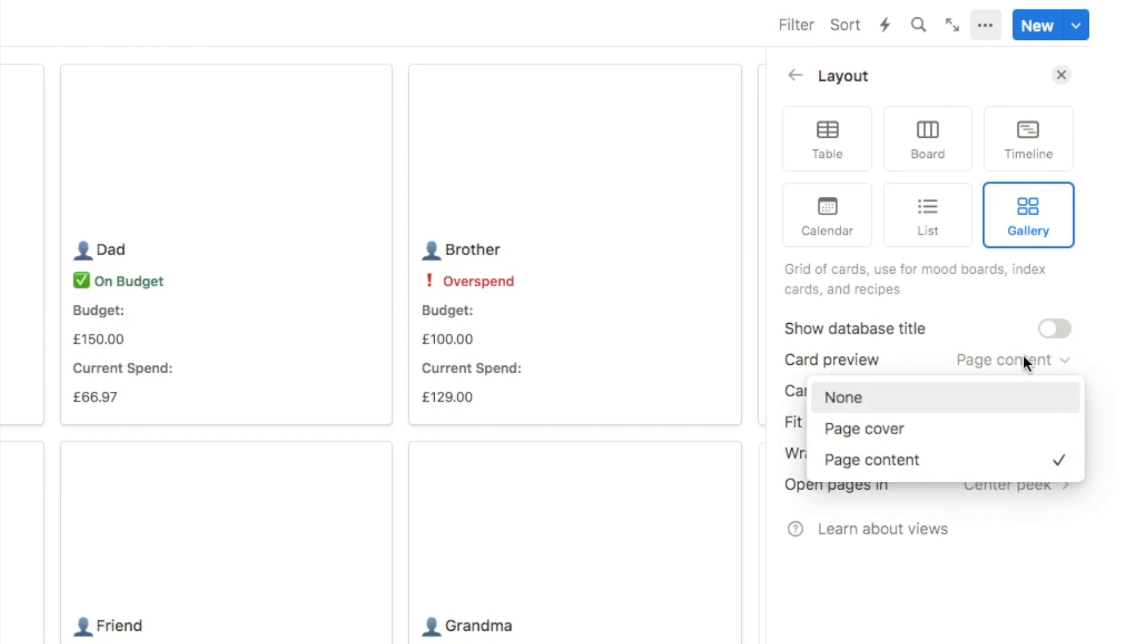
pyautogui.click(860, 399)
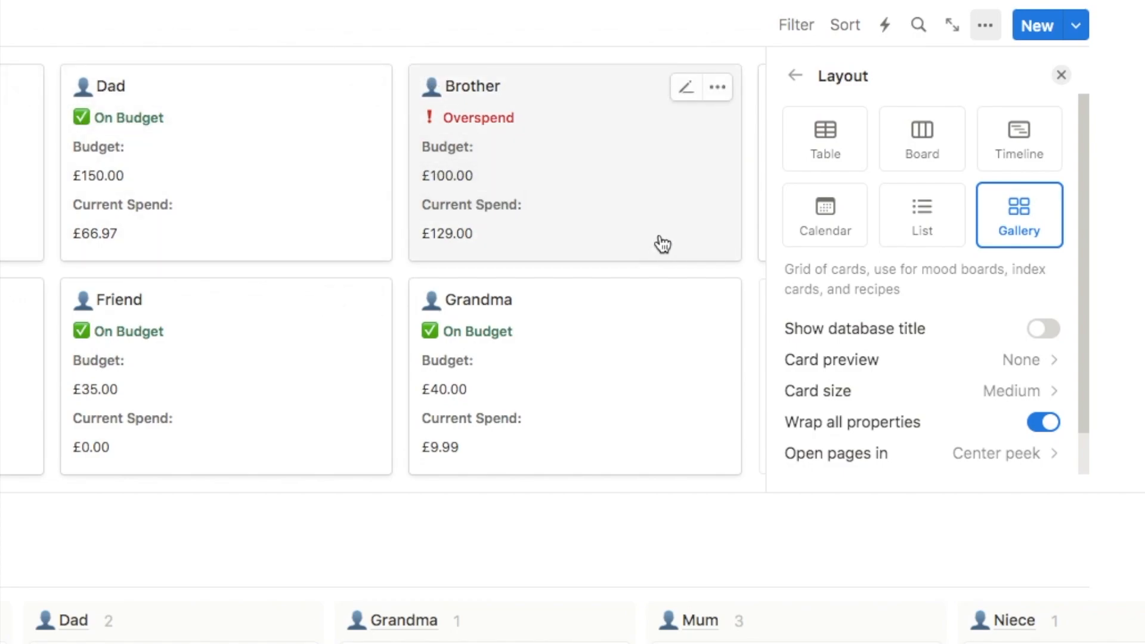
# Step: Set the Overview gallery's card preview to Page cover and close the layout options
pyautogui.click(838, 361)
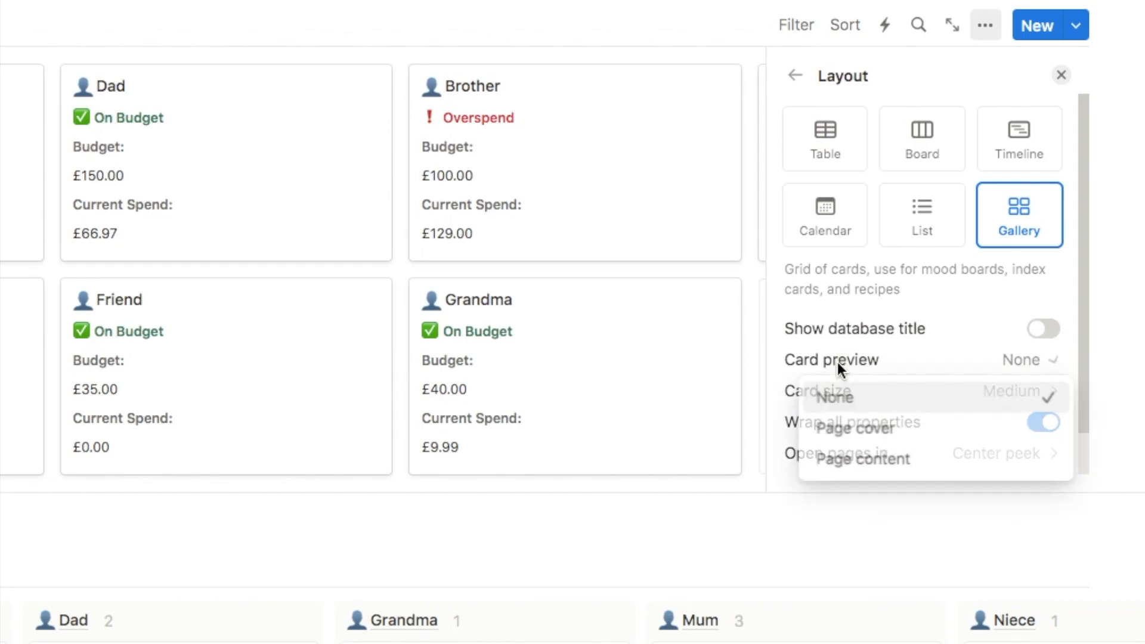
pyautogui.click(860, 431)
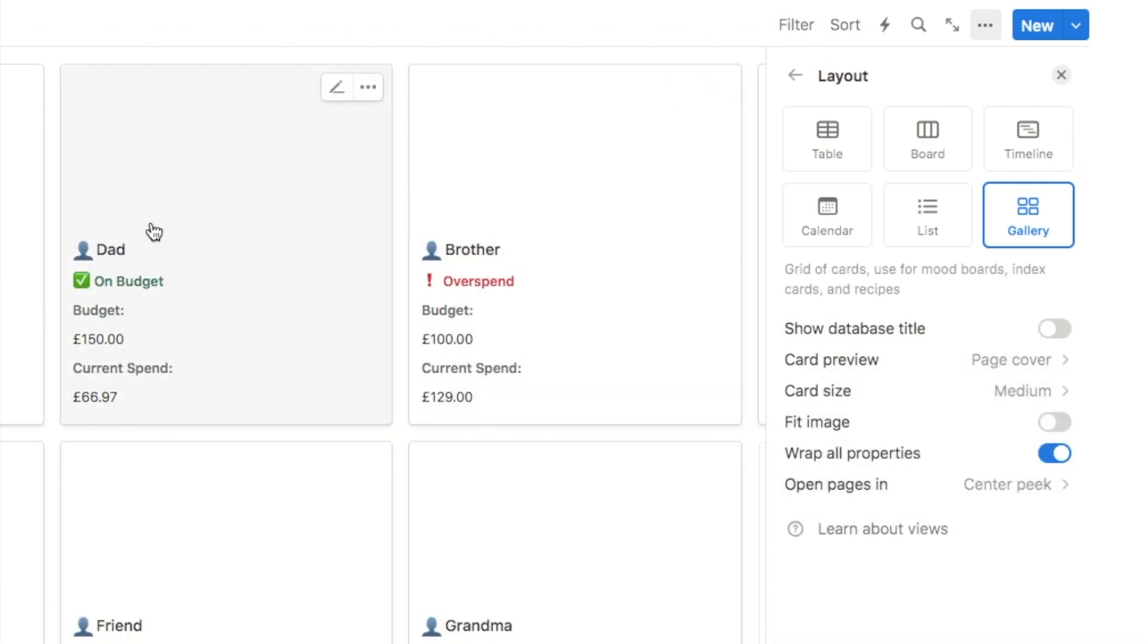
pyautogui.click(1061, 75)
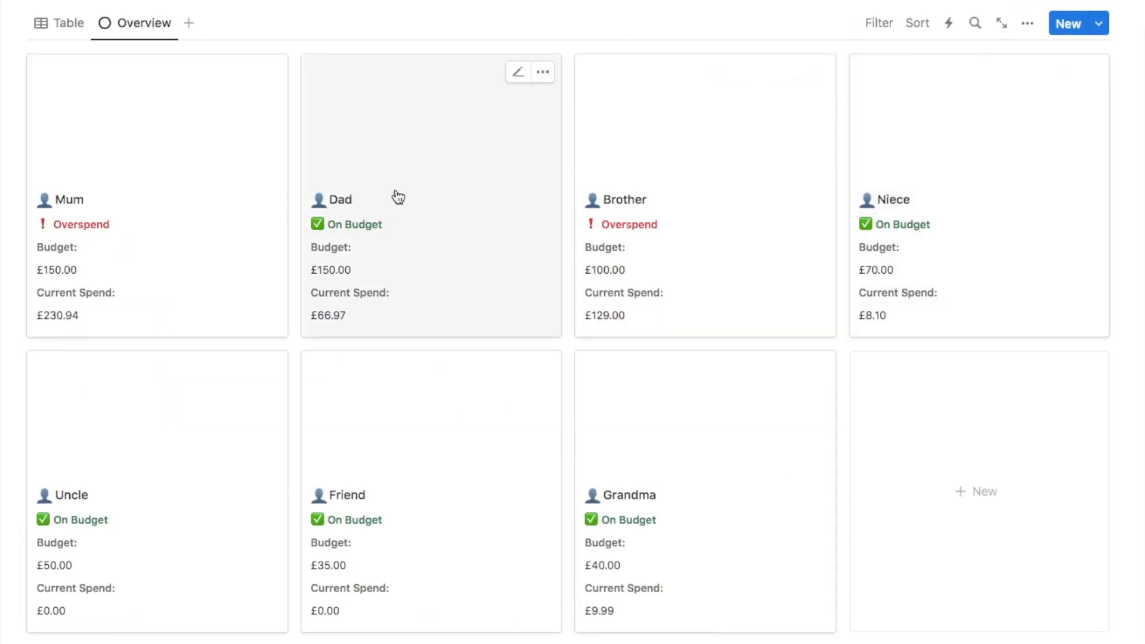
# Step: Add a cover to Dad's page and change it to an Unsplash photo of a man in a dark suit
pyautogui.click(434, 203)
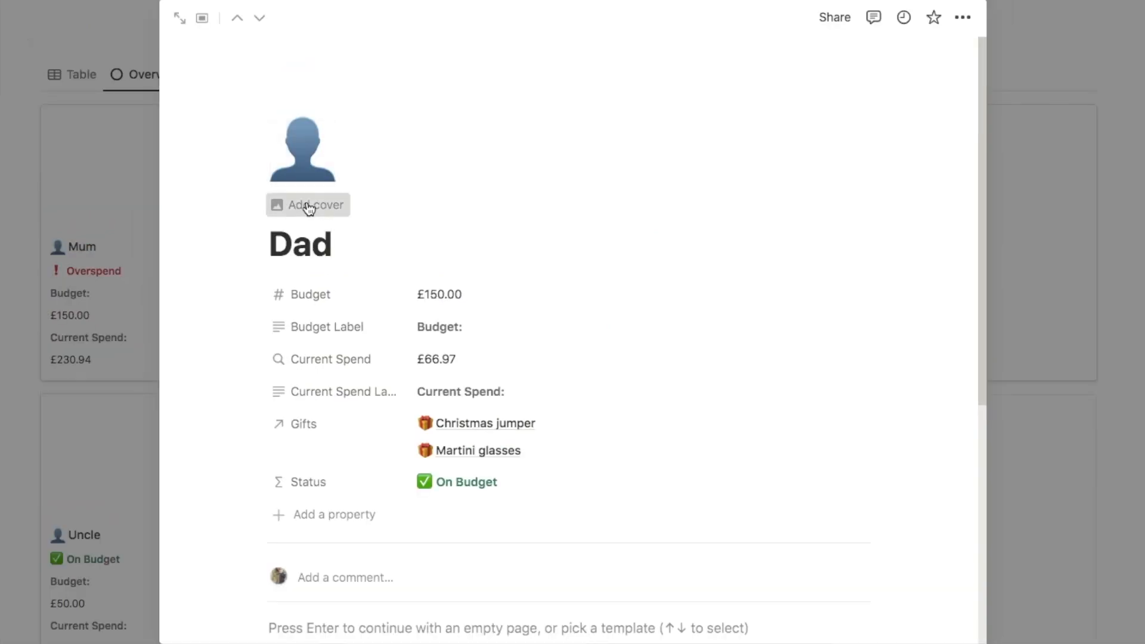
pyautogui.click(299, 207)
pyautogui.moveTo(467, 96)
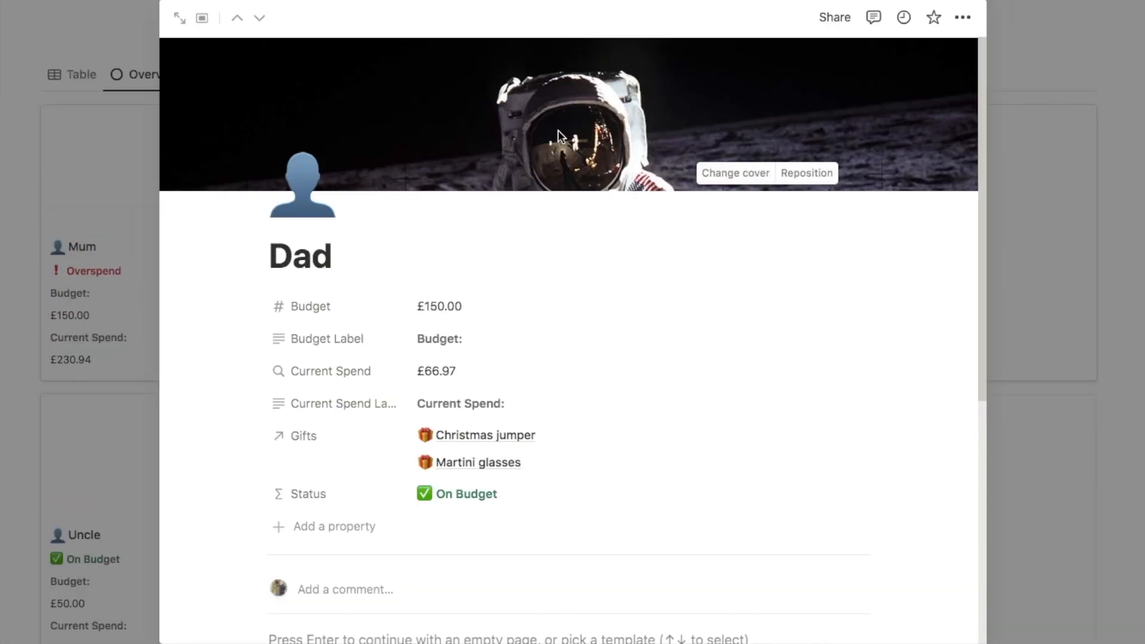
pyautogui.click(737, 174)
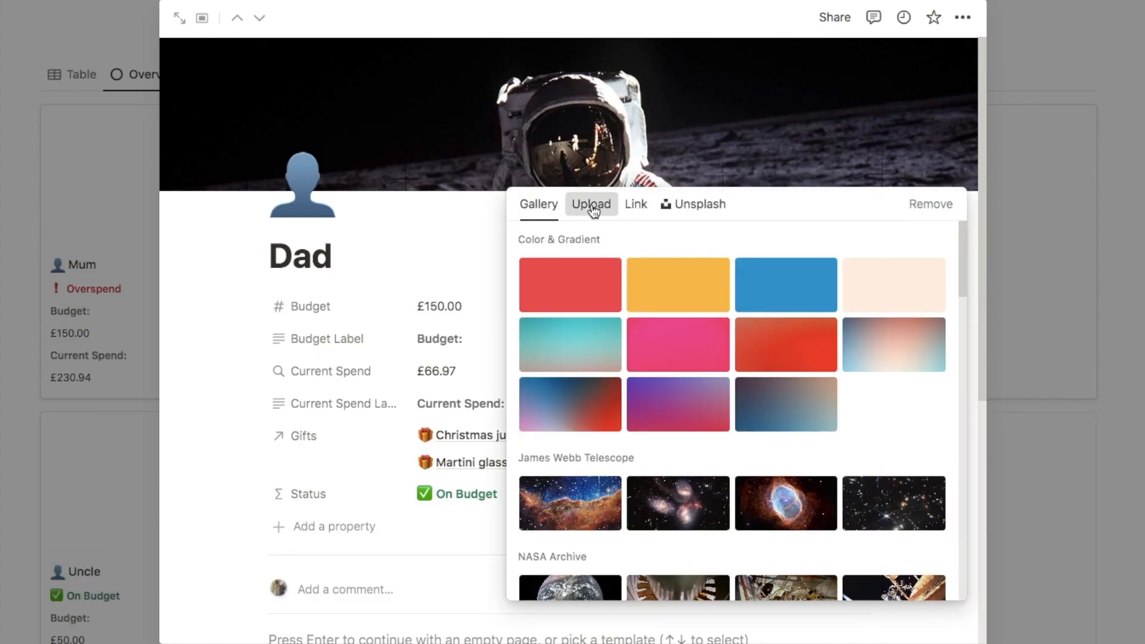
pyautogui.click(592, 210)
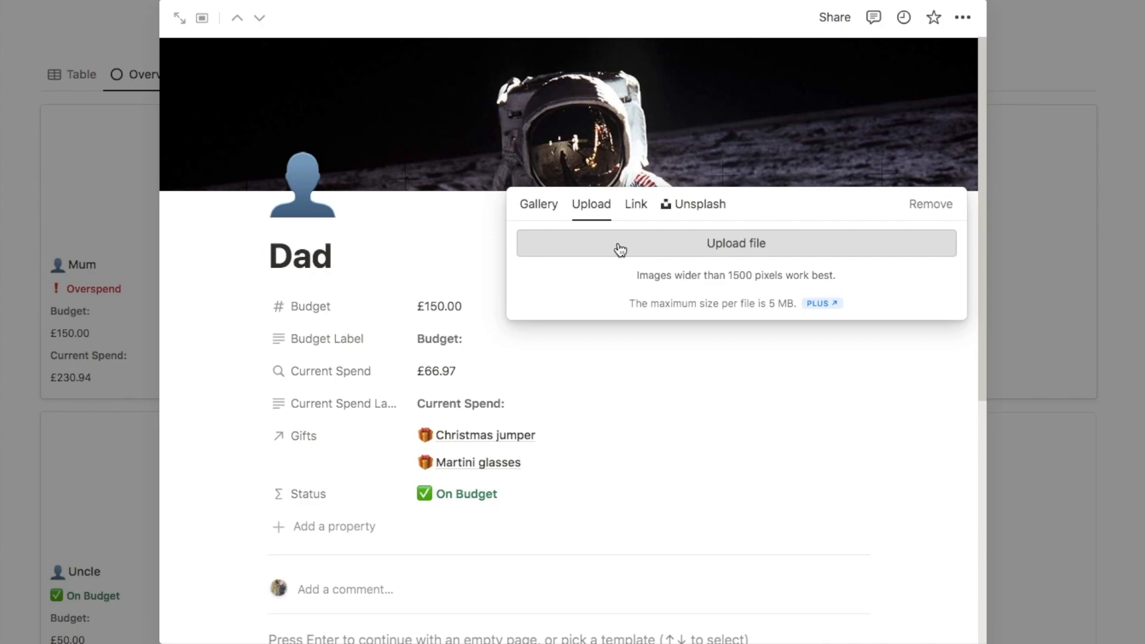
pyautogui.click(708, 208)
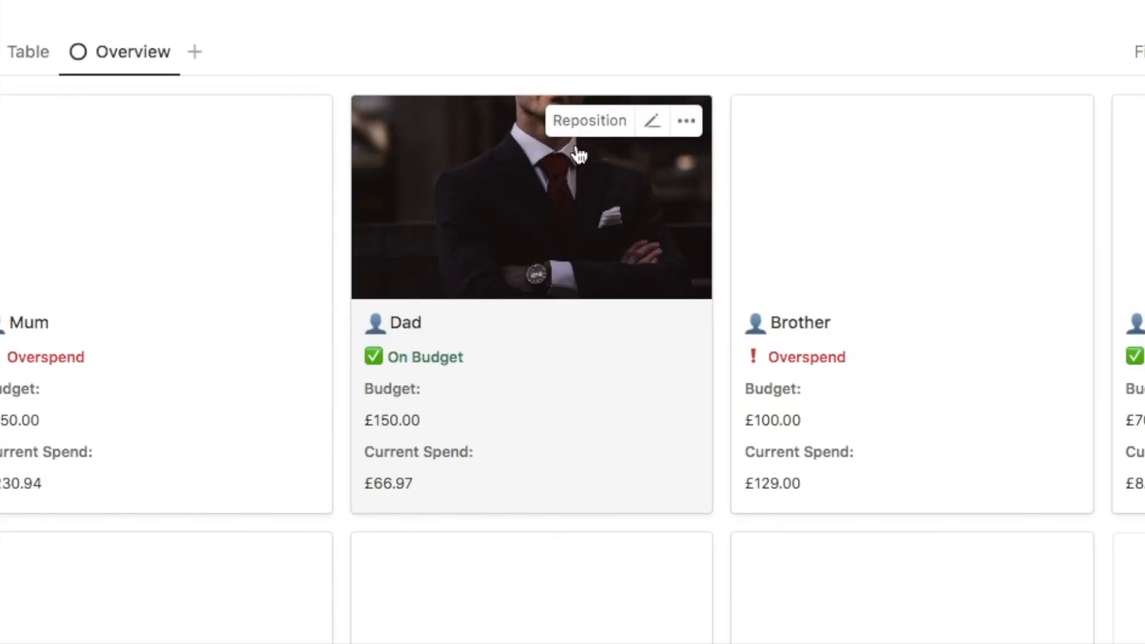
# Step: Reposition the cover image on Dad's gallery card so the man's face is in frame, and save the position
pyautogui.click(585, 126)
pyautogui.moveTo(585, 179)
pyautogui.mouseDown()
pyautogui.moveTo(609, 213)
pyautogui.moveTo(623, 198)
pyautogui.moveTo(636, 218)
pyautogui.mouseUp()
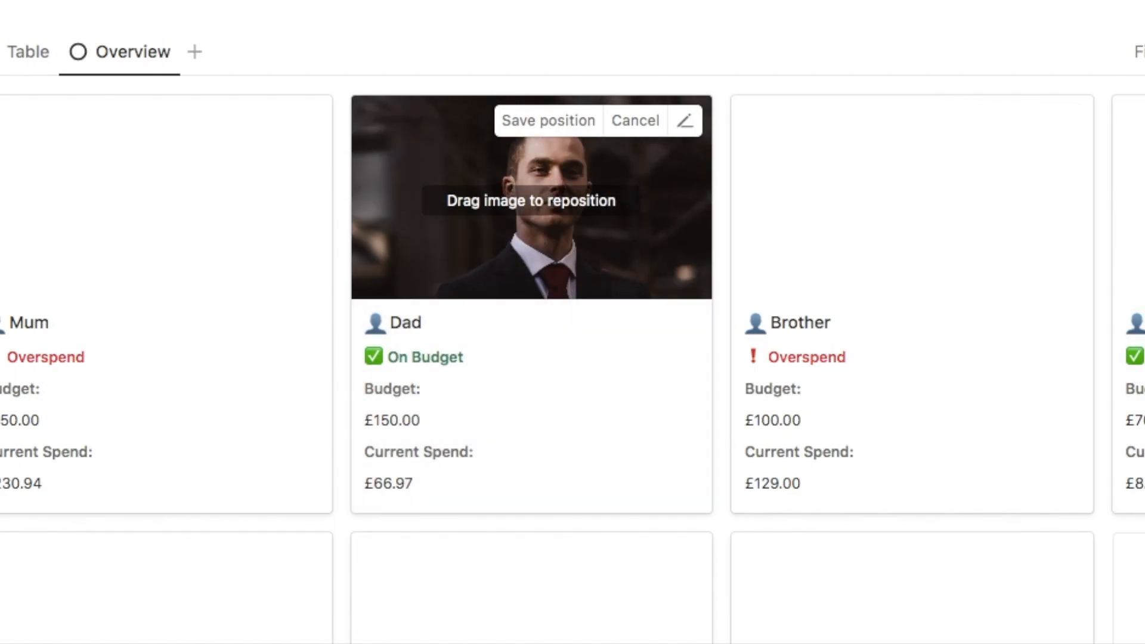
pyautogui.click(548, 120)
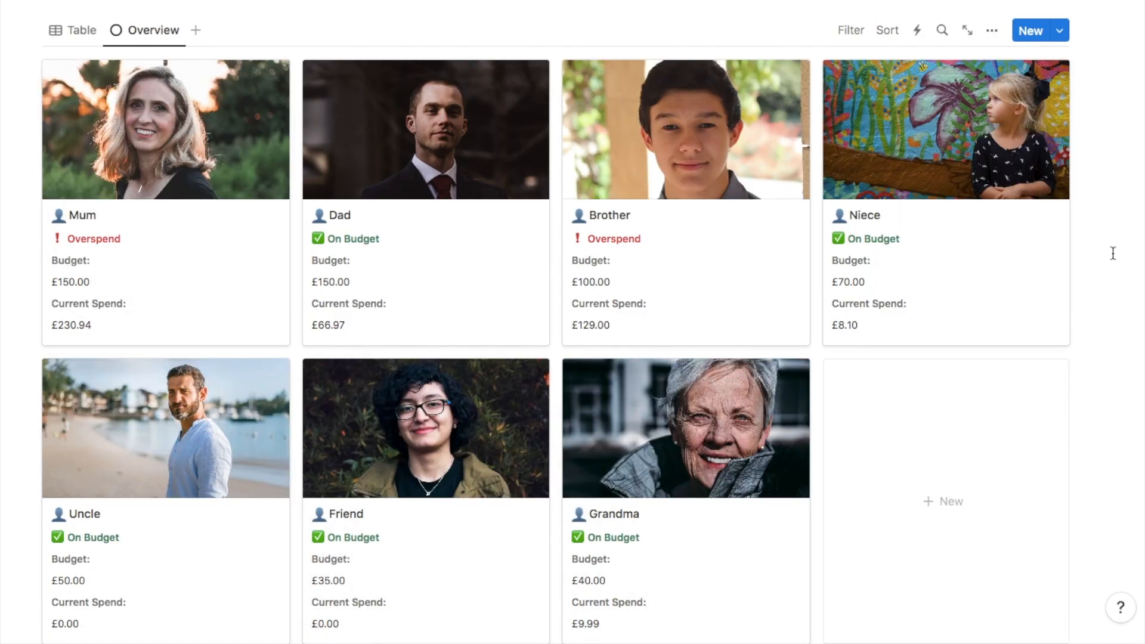
# Step: Reorder the Family & Friends database views so Overview comes before Table
pyautogui.scroll(-1, 1113, 252)
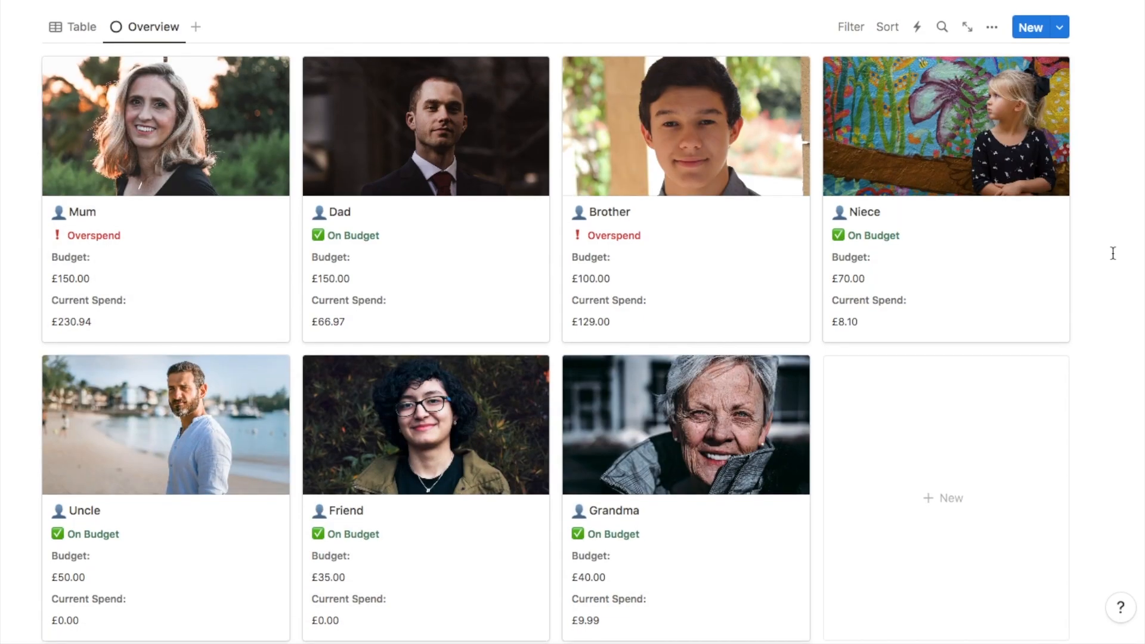
pyautogui.scroll(-2, 1113, 253)
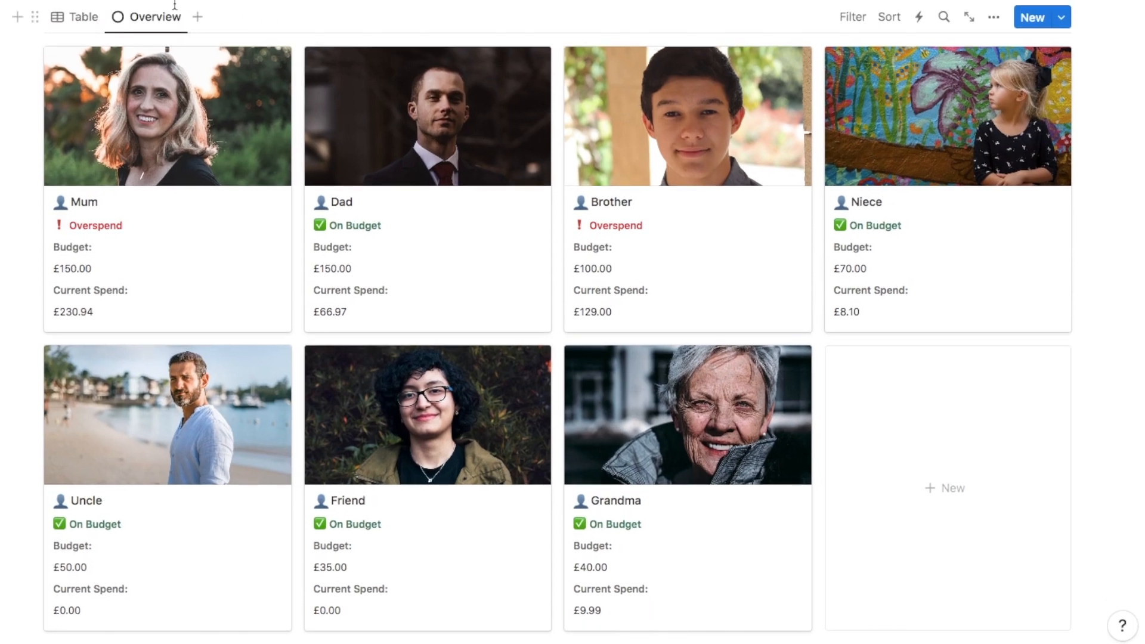
pyautogui.moveTo(158, 16); pyautogui.dragTo(81, 16)
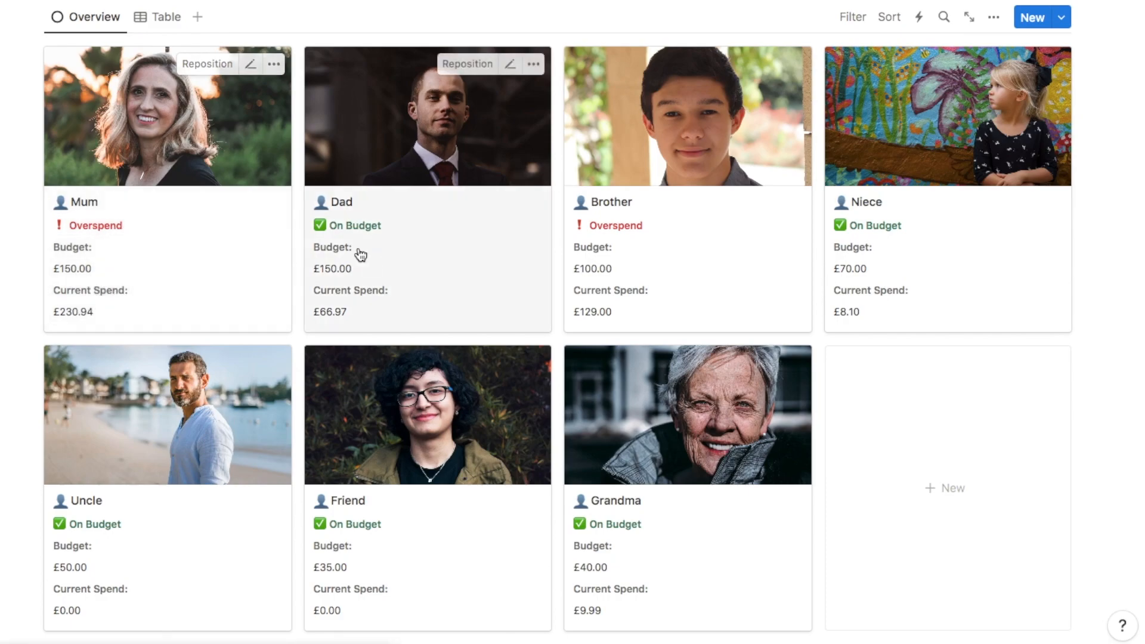
# Step: Review the Family & Friends Table view, the Gifts by Person board across its columns, and the gifts Table view
pyautogui.click(155, 23)
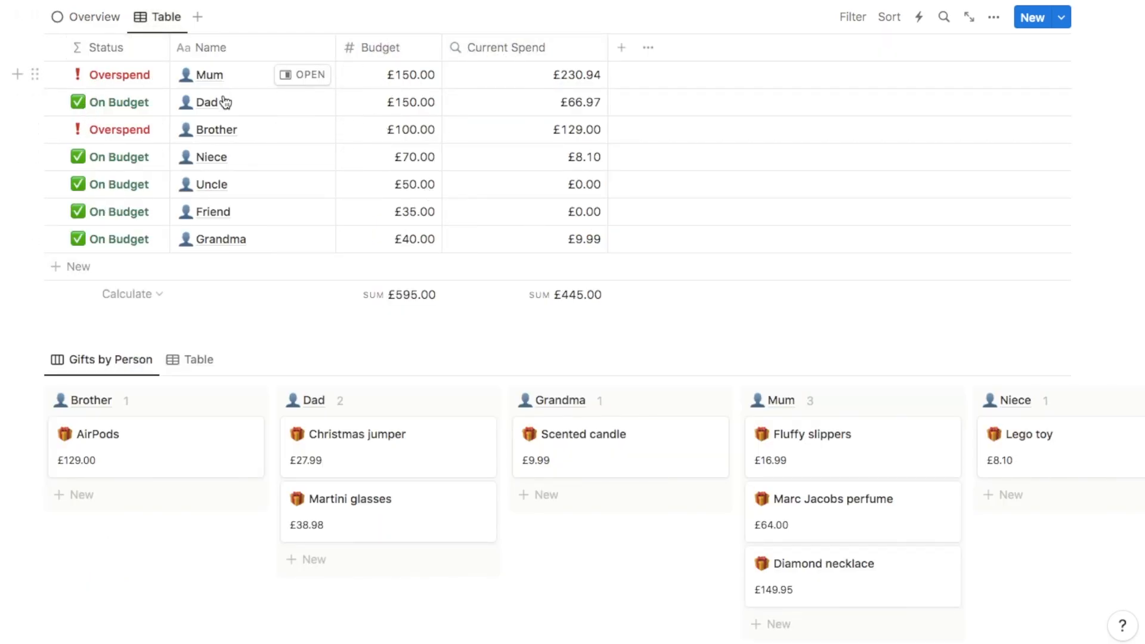
pyautogui.scroll(-5, 224, 191)
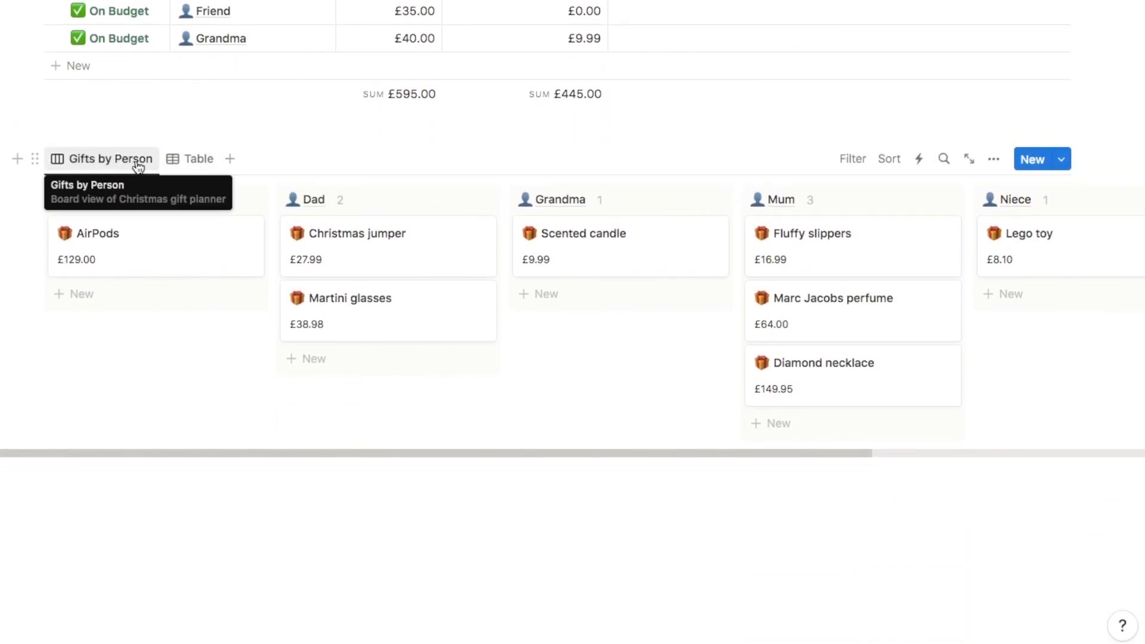
pyautogui.hscroll(3, 108, 353)
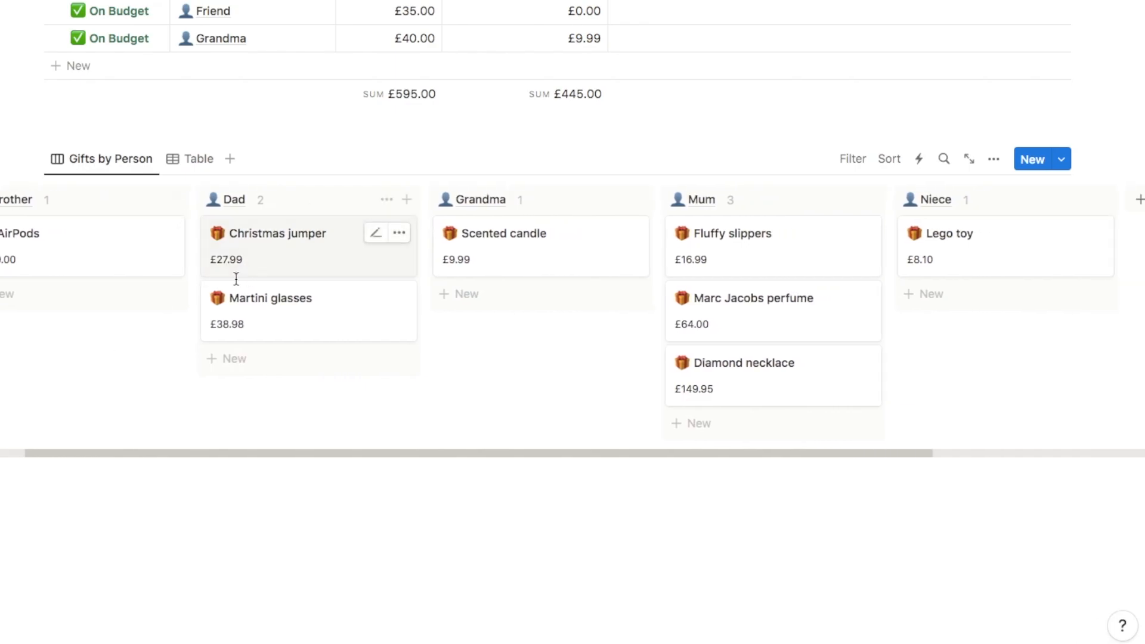
pyautogui.hscroll(3, 237, 328)
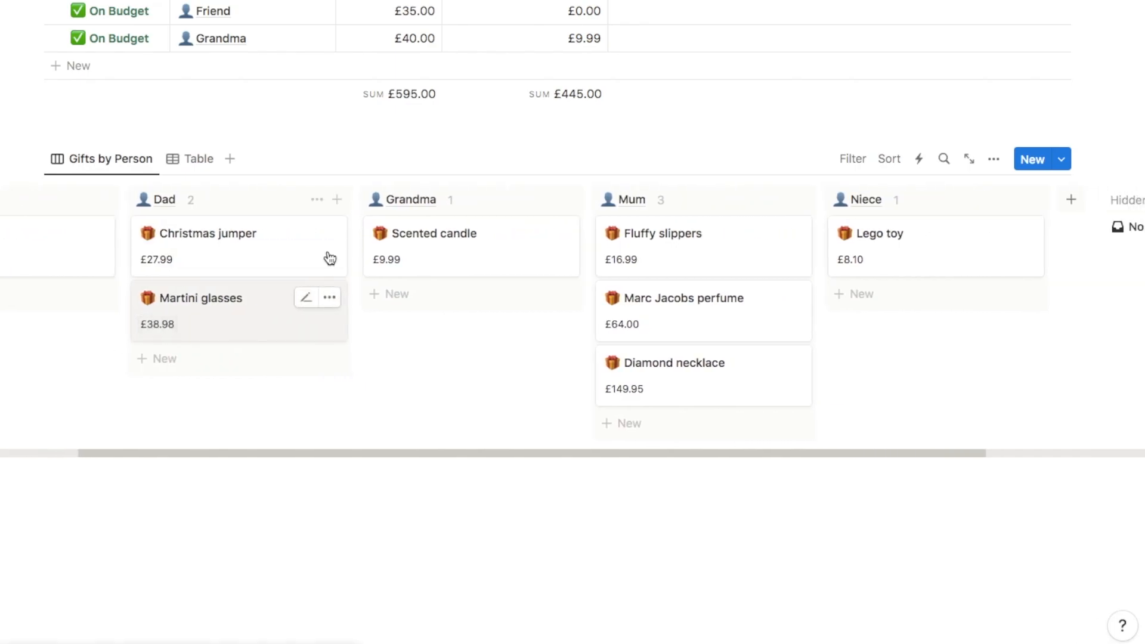
pyautogui.click(195, 160)
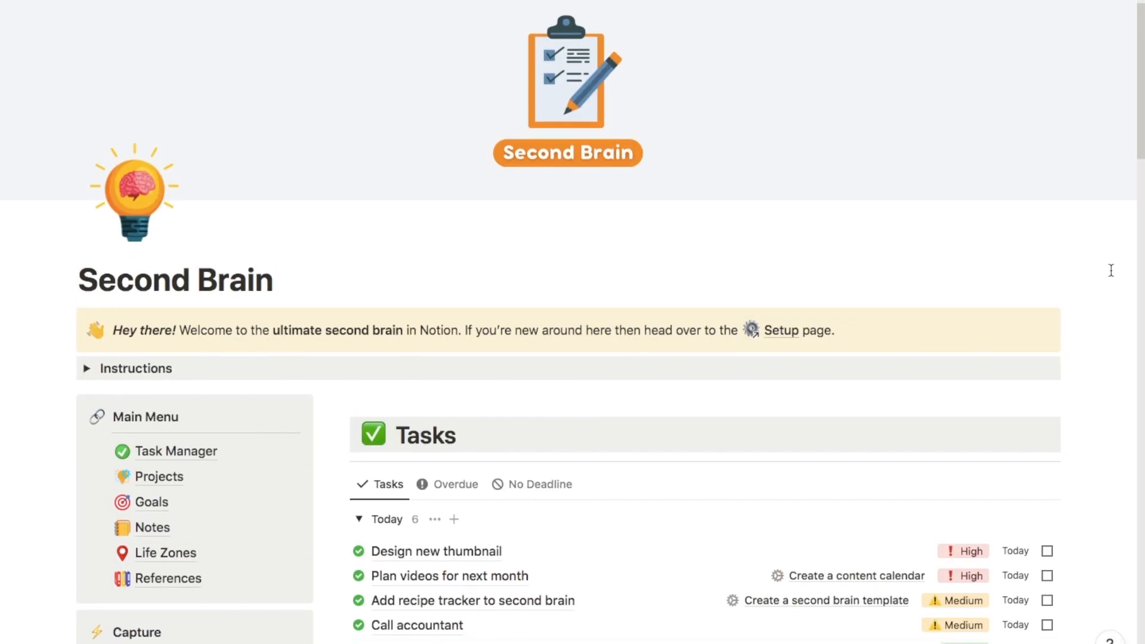
# Step: Look through the Second Brain page's Tasks, Projects, Goals, Life Zones and References sections
pyautogui.scroll(-3, 1111, 271)
pyautogui.scroll(-6, 1111, 270)
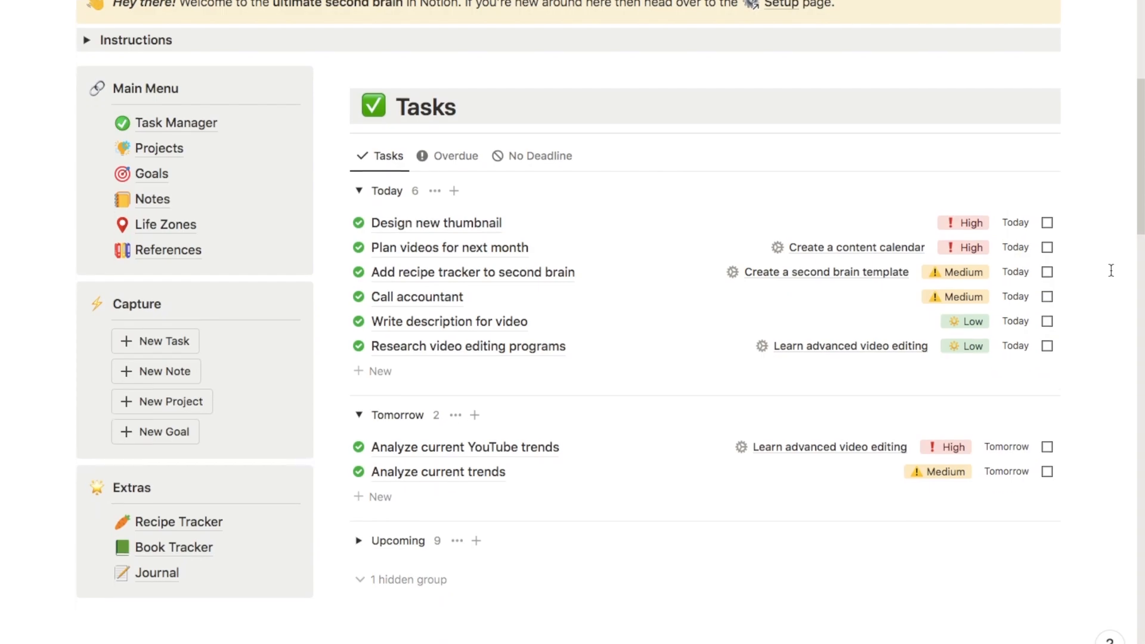
pyautogui.scroll(-7, 1111, 270)
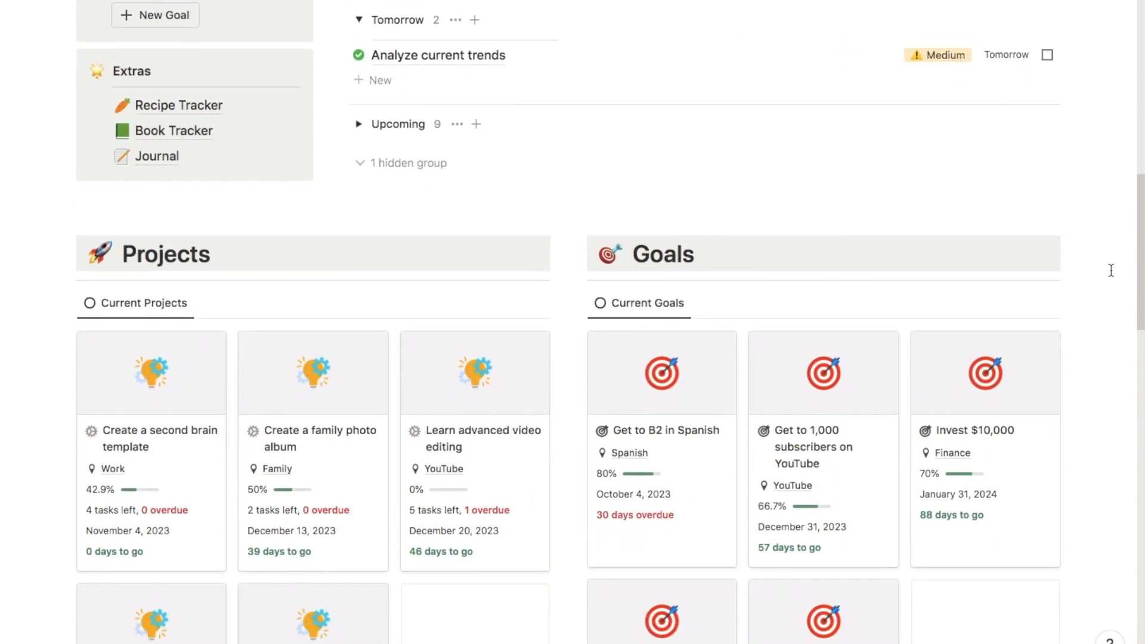
pyautogui.scroll(-8, 1111, 270)
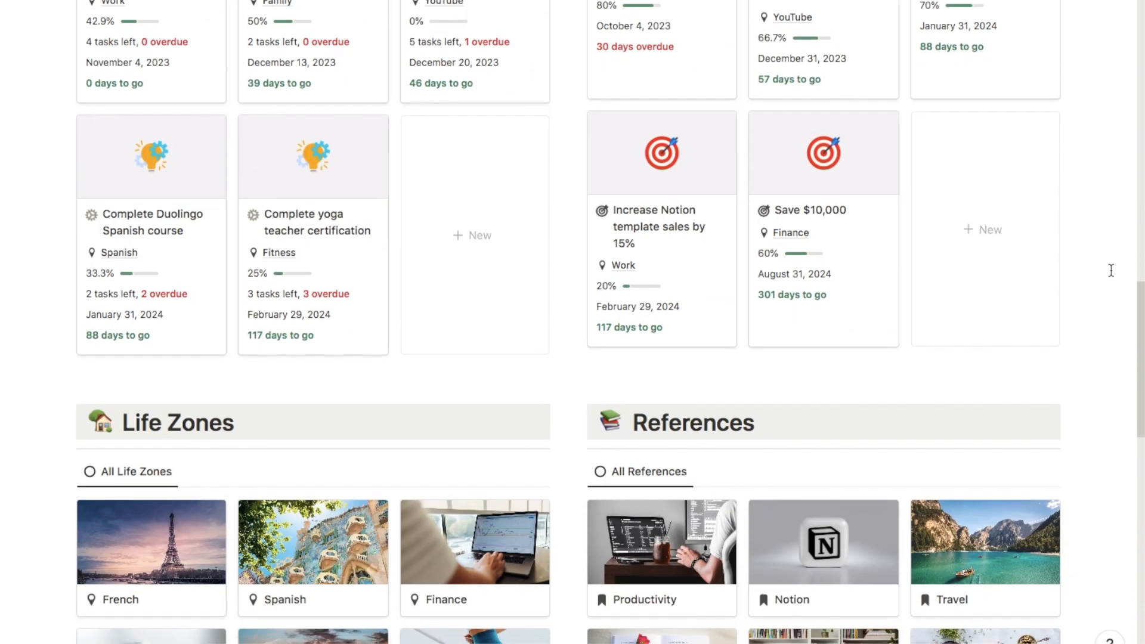